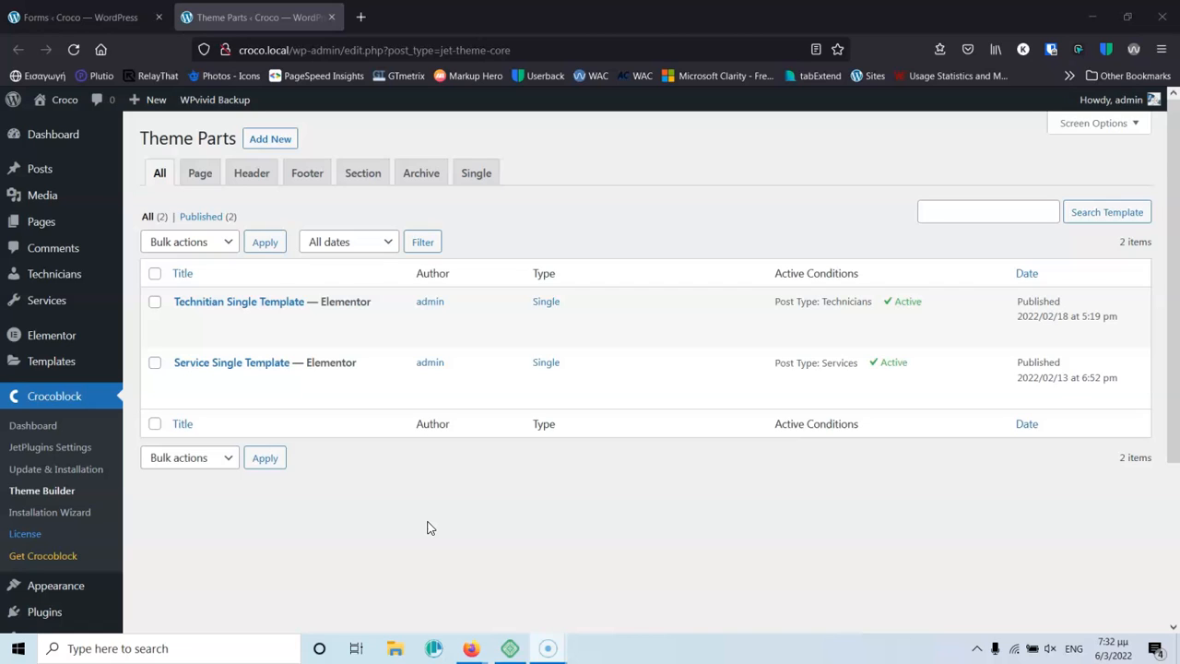
Open the Single Service Booking Form for editing in a separate browser tab.
{"action": "left_click", "coordinate": [534, 651]}
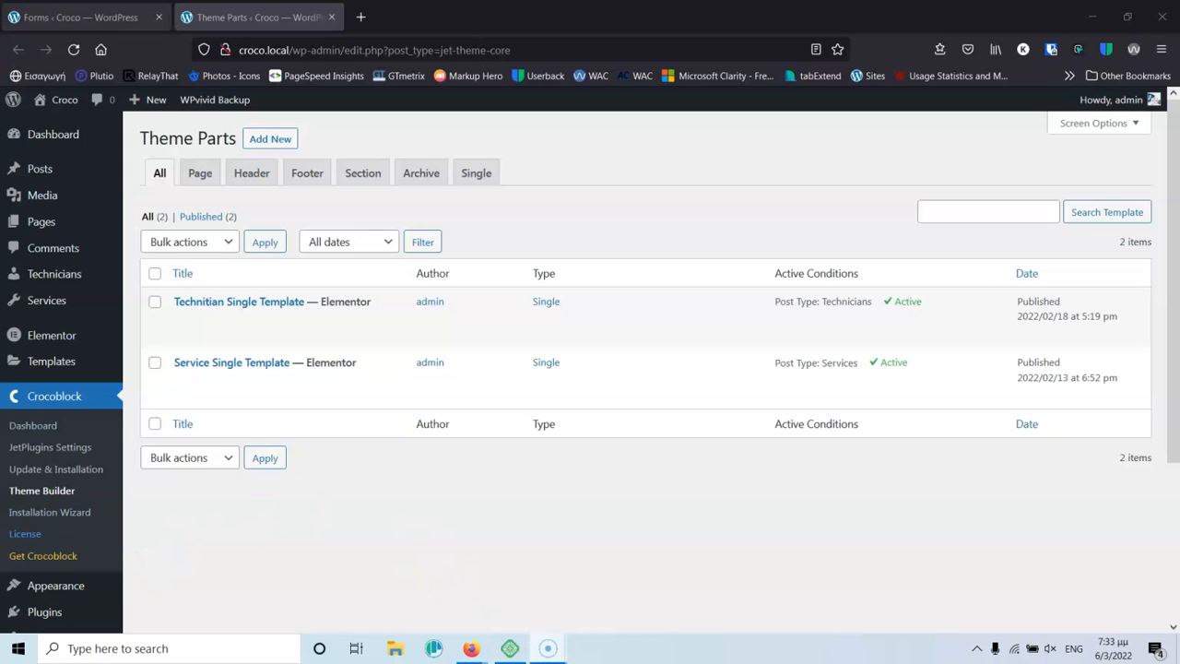
{"action": "left_click", "coordinate": [82, 14]}
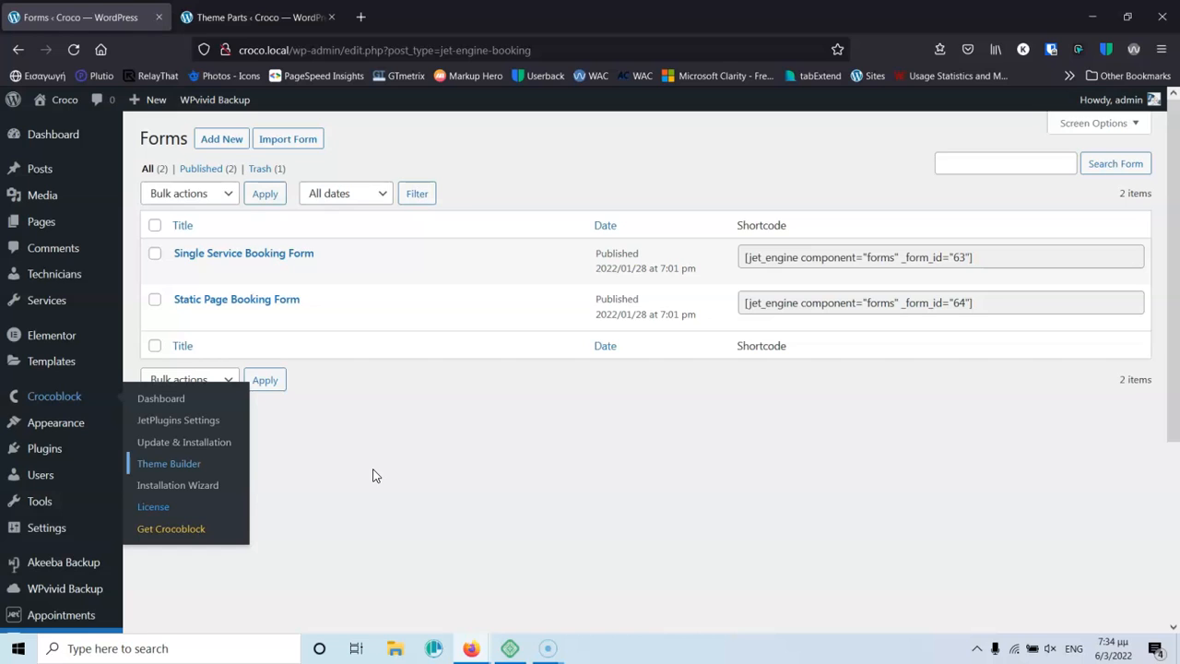
{"action": "left_click", "coordinate": [184, 272]}
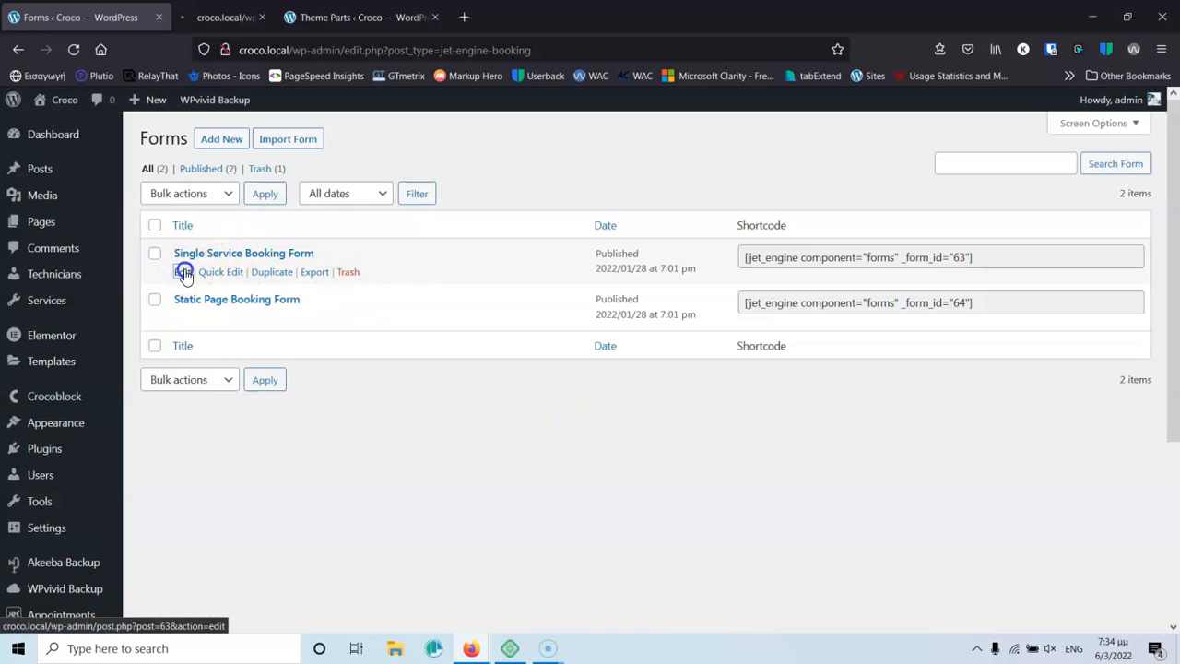
{"action": "left_click", "coordinate": [204, 22]}
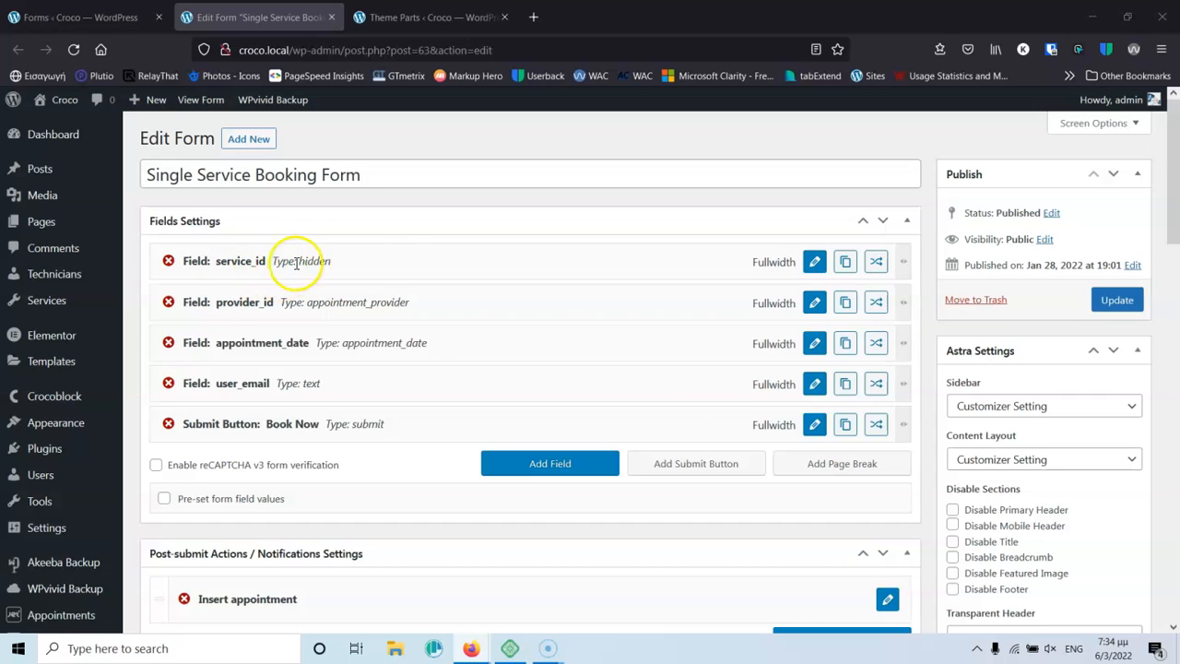
Examine the service_id field's settings and close them without applying changes.
{"action": "left_click", "coordinate": [814, 266]}
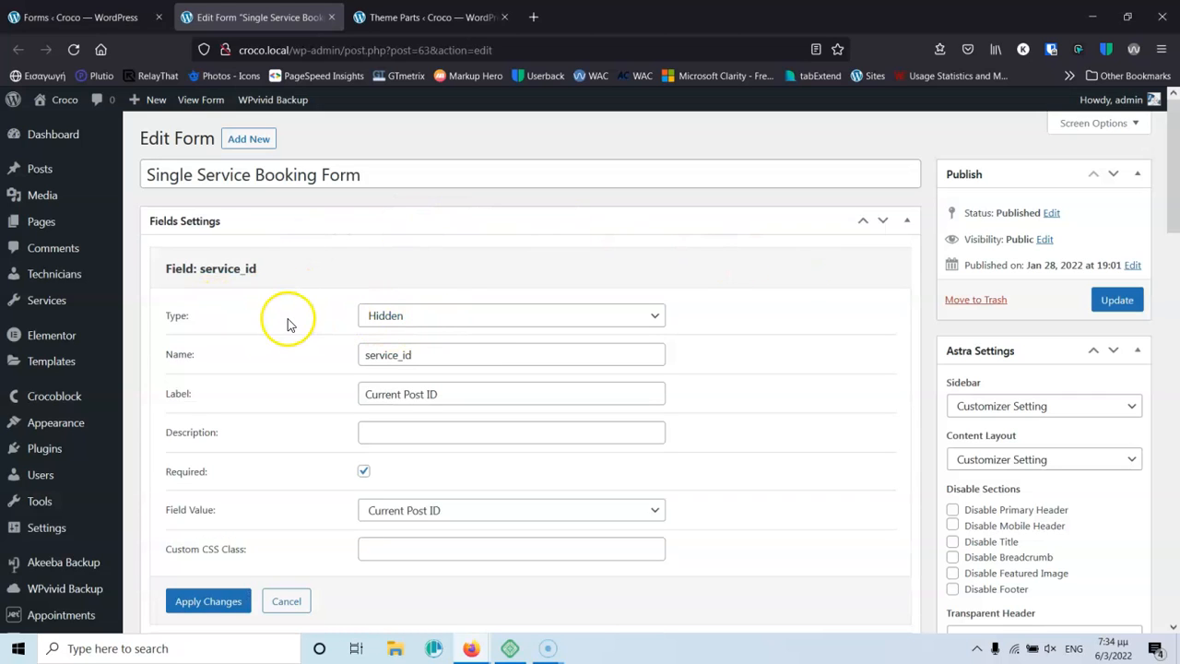
{"action": "scroll", "coordinate": [285, 321], "scroll_direction": "down", "scroll_amount": 2}
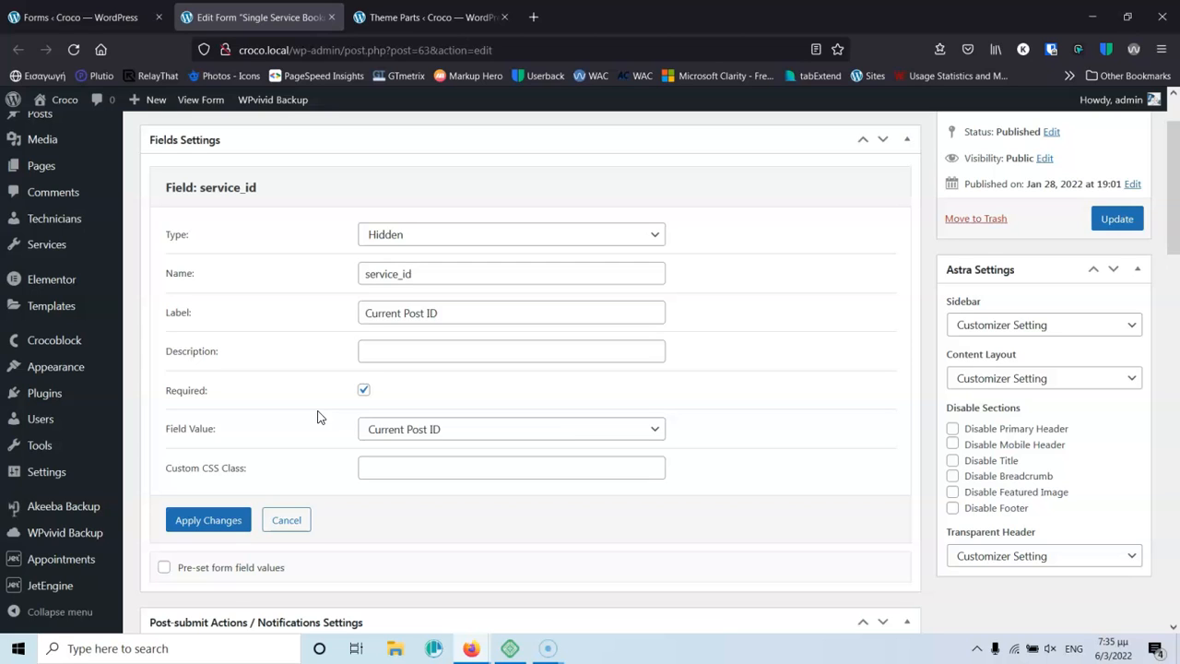
{"action": "left_click", "coordinate": [286, 520]}
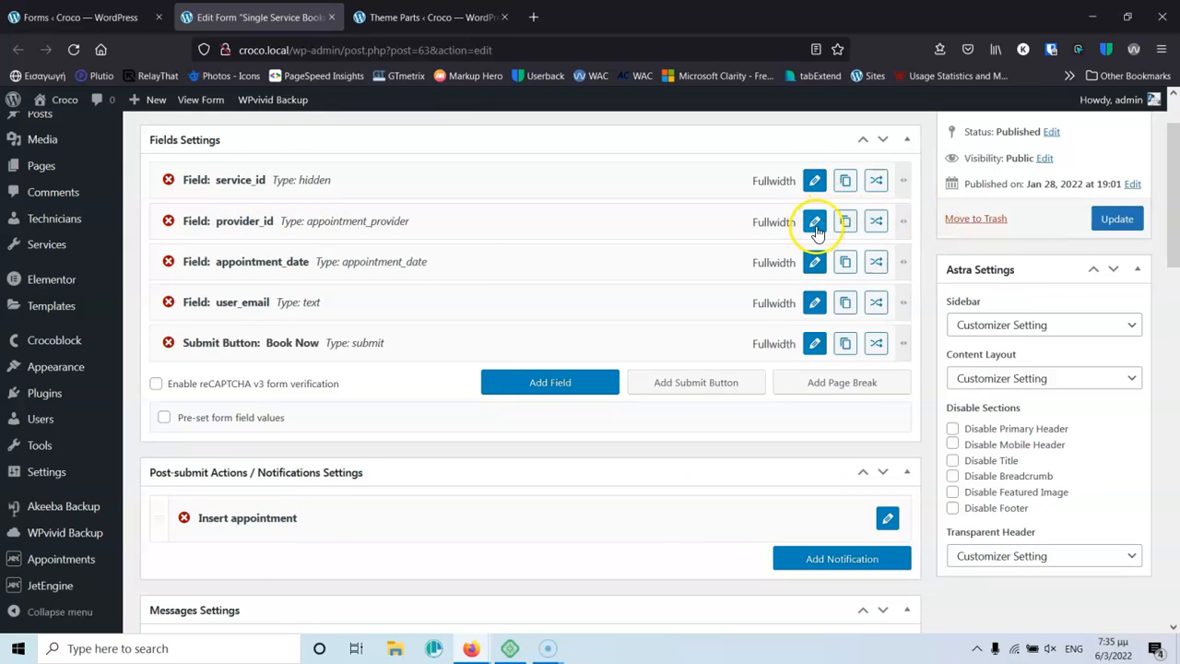
Change the provider_id field's label to "Select a technician" and apply the field changes.
{"action": "left_click", "coordinate": [815, 222]}
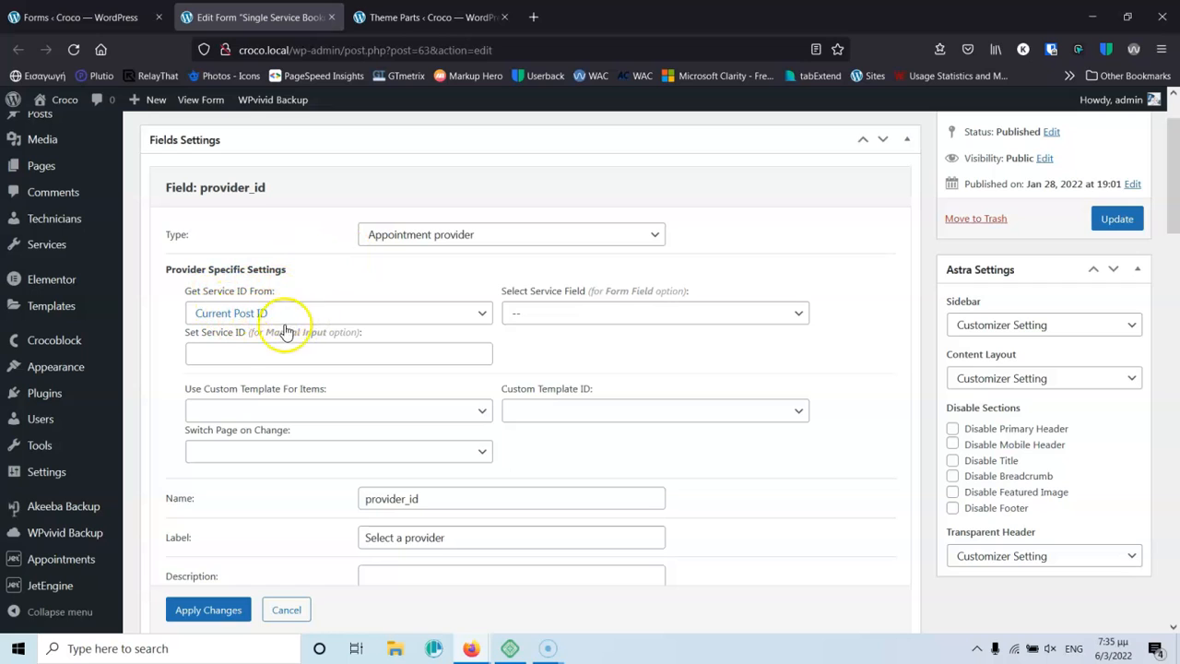
{"action": "left_click_drag", "start_coordinate": [187, 288], "coordinate": [237, 292]}
{"action": "left_click", "coordinate": [236, 292]}
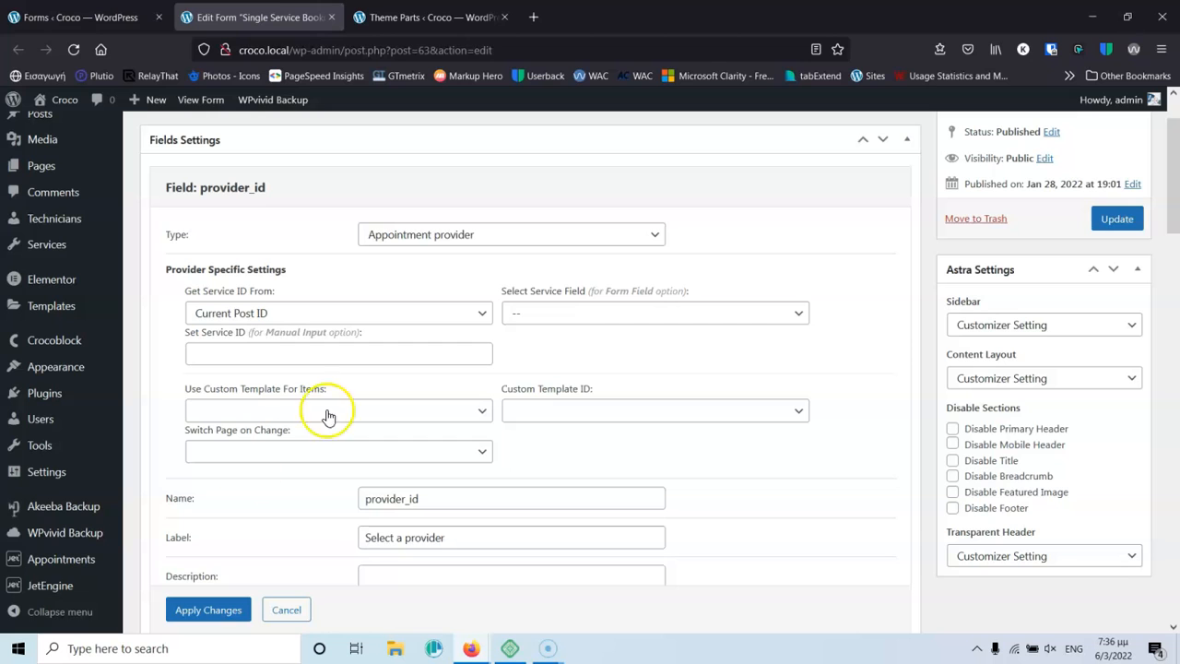
{"action": "scroll", "coordinate": [242, 514], "scroll_direction": "down", "scroll_amount": 1}
{"action": "scroll", "coordinate": [242, 514], "scroll_direction": "down", "scroll_amount": 2}
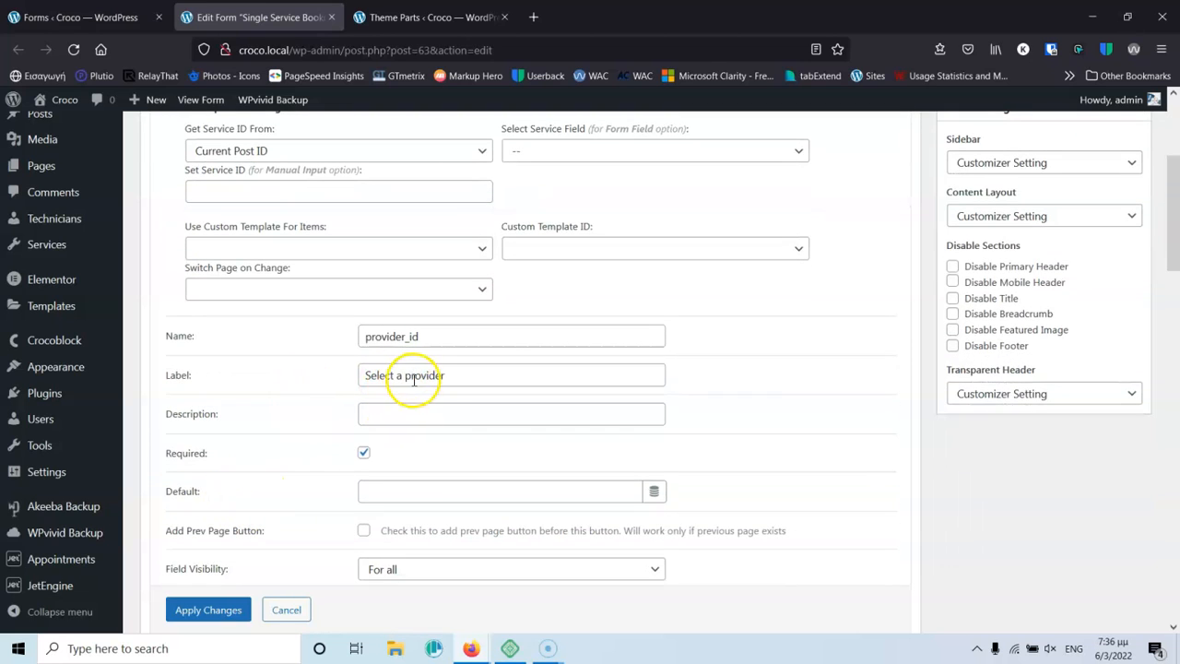
{"action": "double_click", "coordinate": [413, 378]}
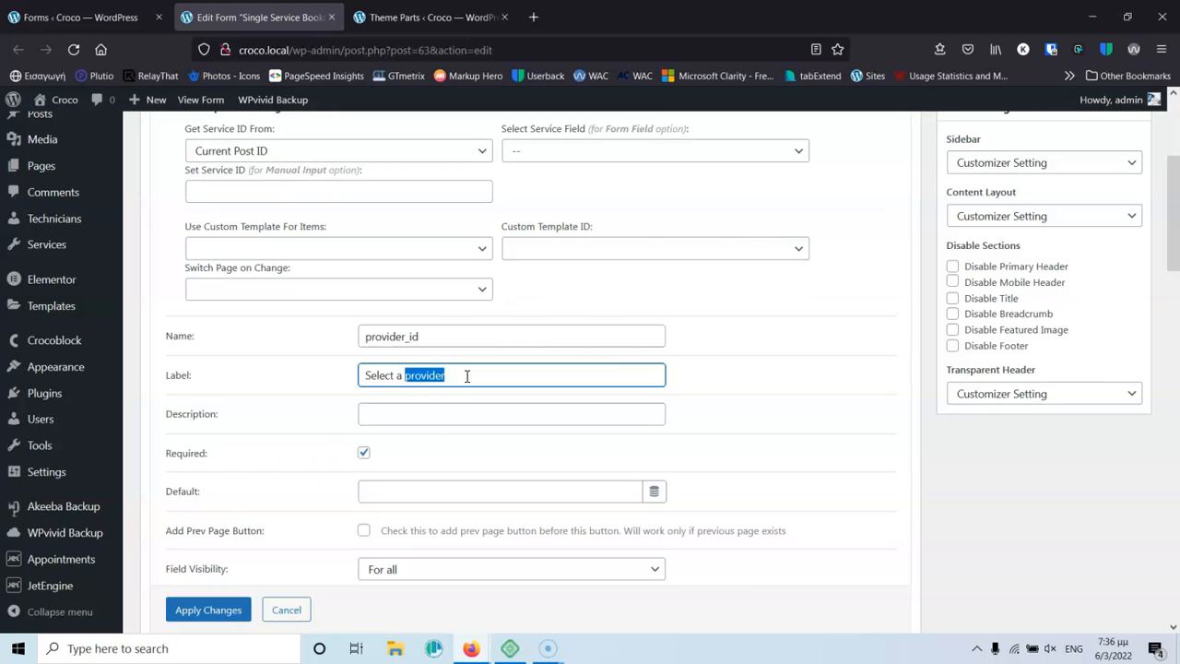
{"action": "type", "text": "texc"}
{"action": "key", "text": "BackSpace"}
{"action": "key", "text": "BackSpace"}
{"action": "type", "text": "chnician"}
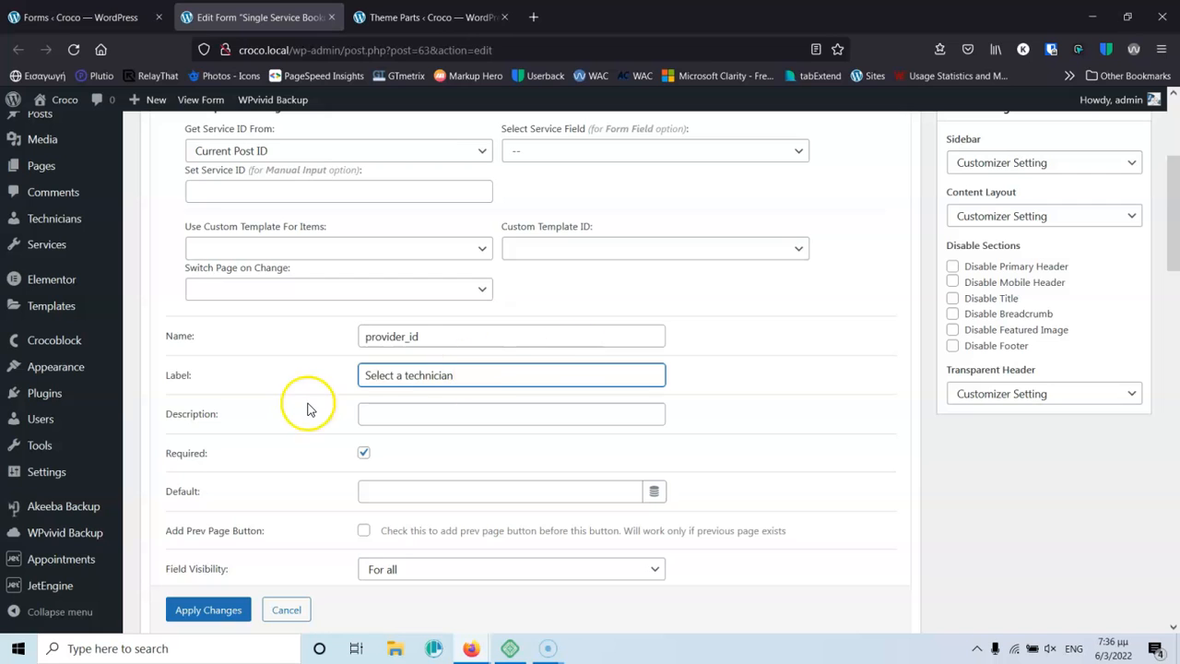
{"action": "scroll", "coordinate": [309, 409], "scroll_direction": "down", "scroll_amount": 2}
{"action": "left_click", "coordinate": [206, 495]}
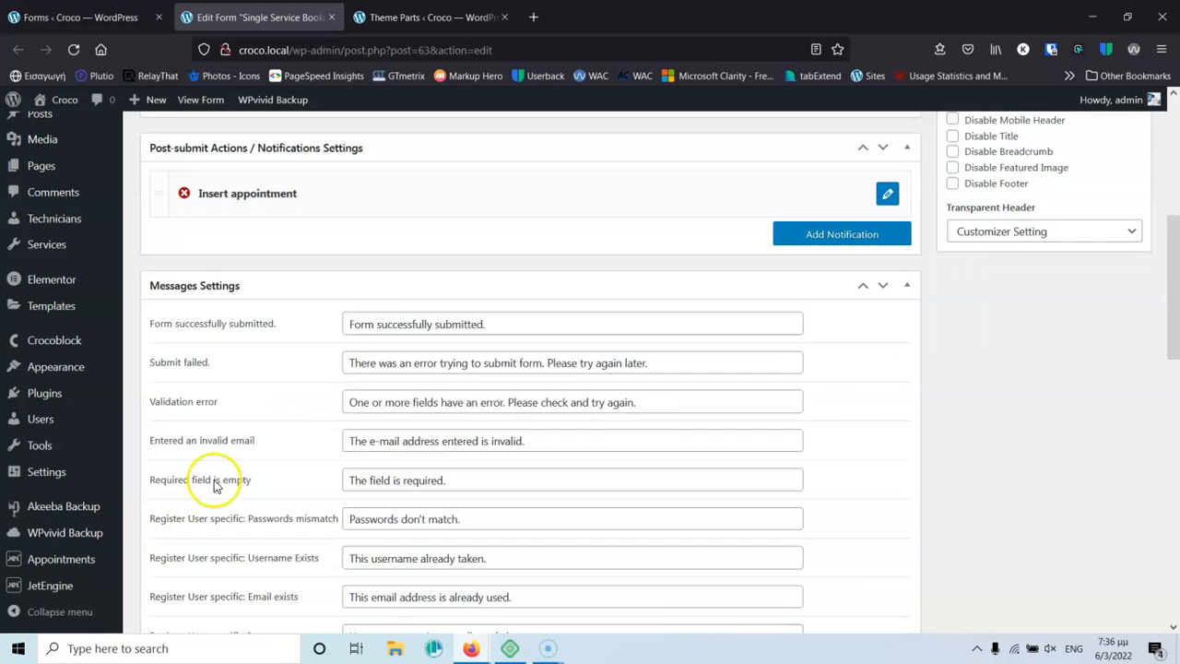
Examine the appointment_date field's settings, including the available service ID sources and provider field choices.
{"action": "scroll", "coordinate": [290, 341], "scroll_direction": "up", "scroll_amount": 5}
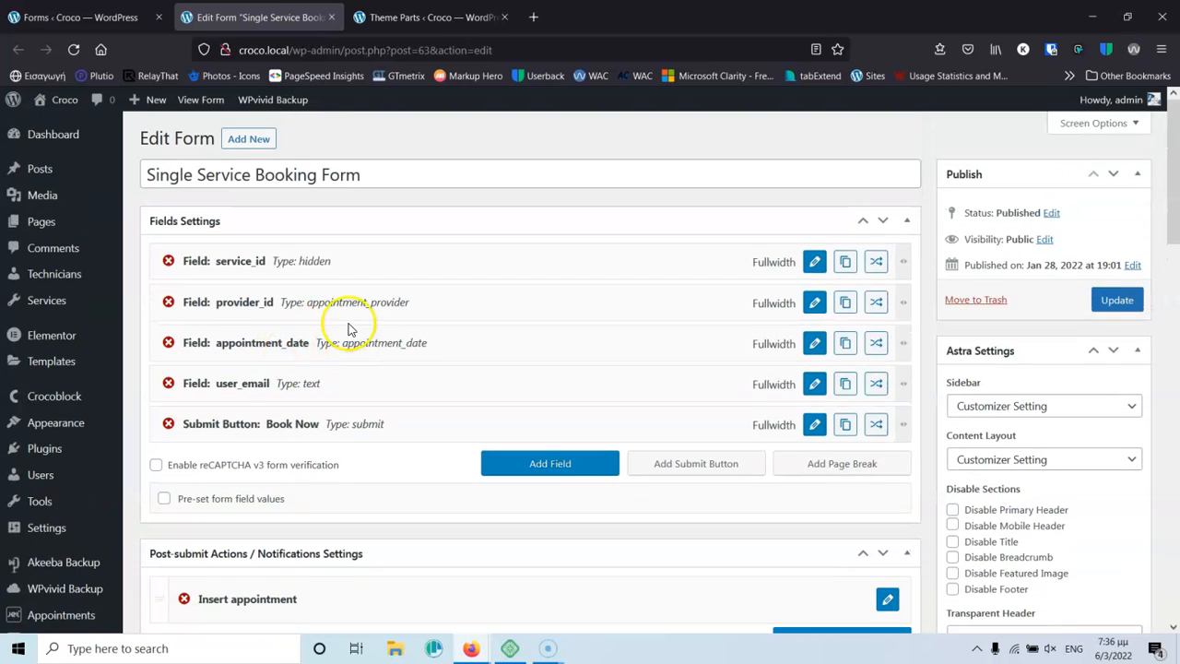
{"action": "left_click", "coordinate": [814, 343]}
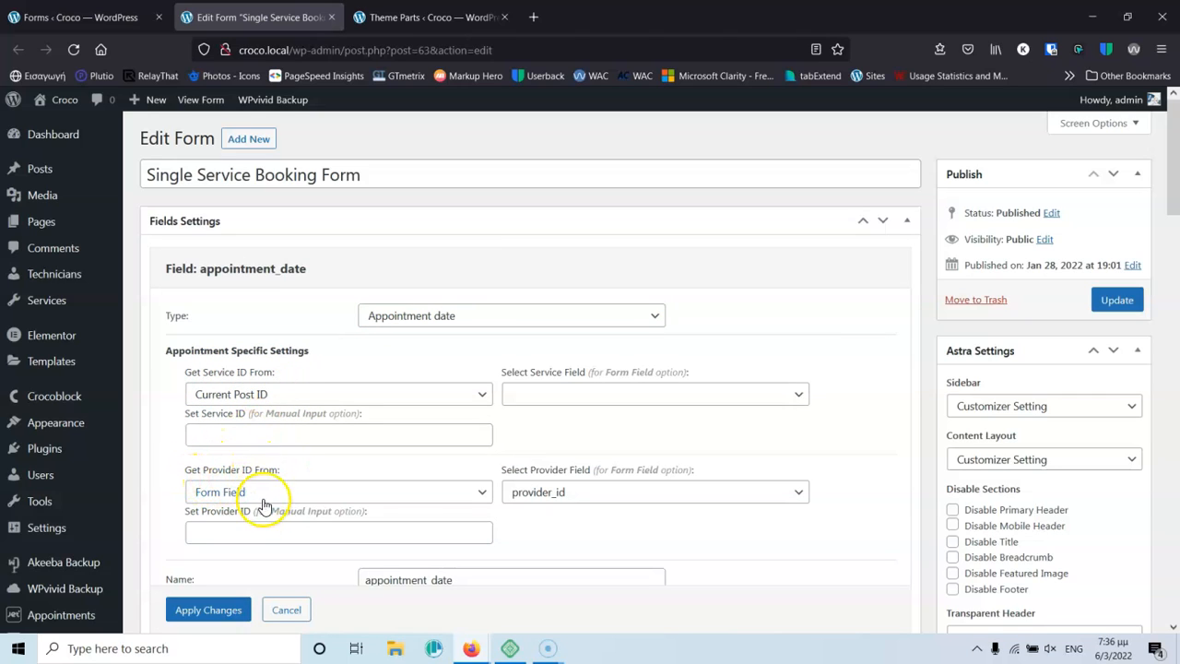
{"action": "left_click", "coordinate": [163, 455]}
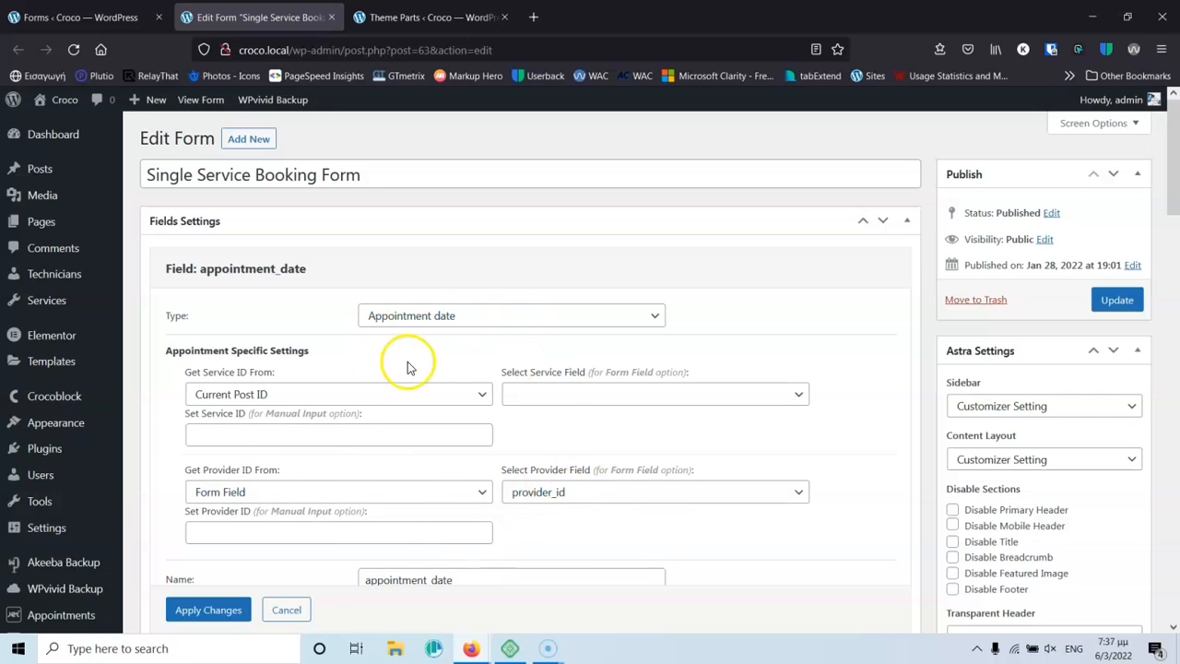
{"action": "scroll", "coordinate": [632, 474], "scroll_direction": "down", "scroll_amount": 2}
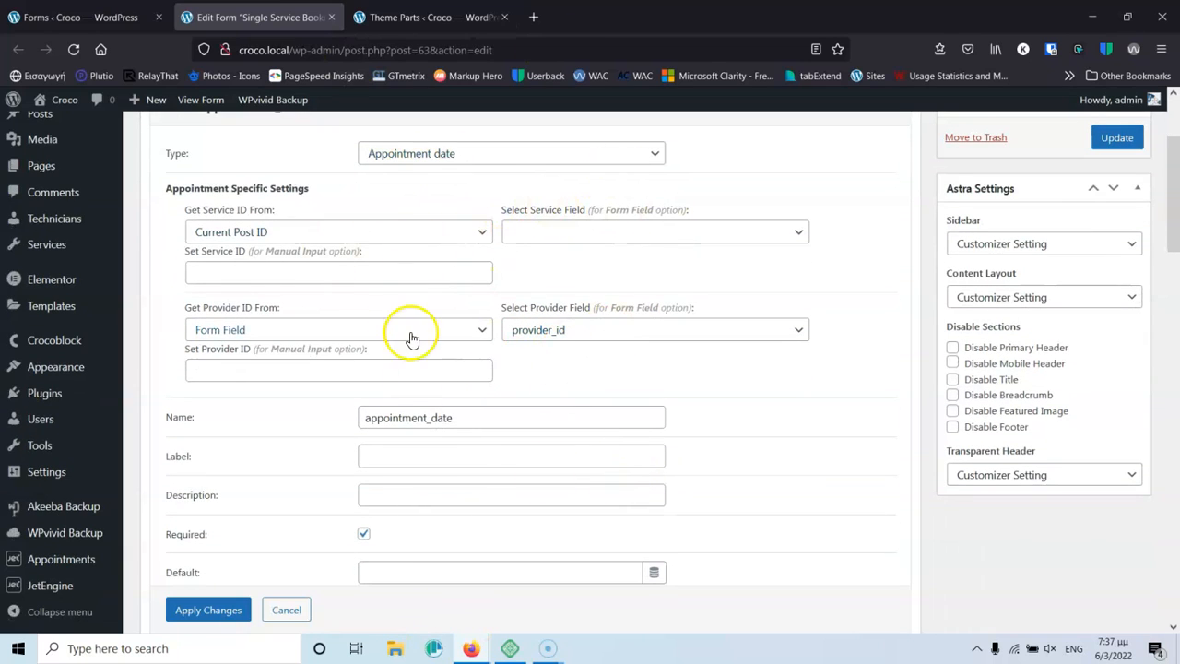
{"action": "scroll", "coordinate": [314, 373], "scroll_direction": "down", "scroll_amount": 2}
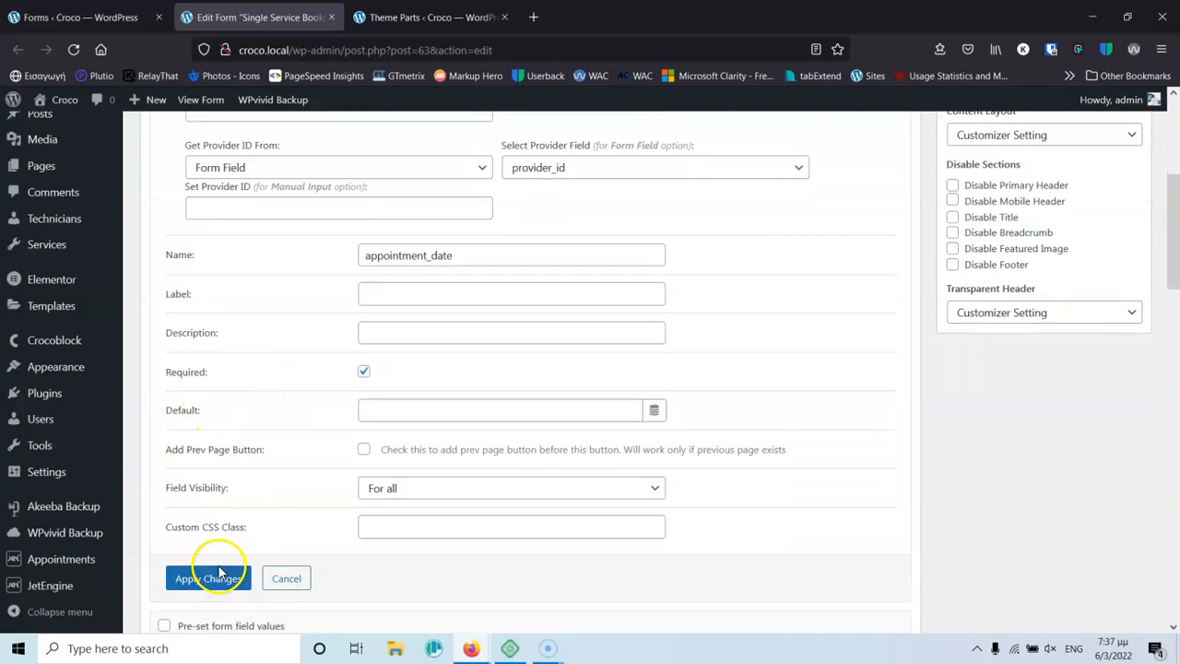
{"action": "scroll", "coordinate": [295, 520], "scroll_direction": "up", "scroll_amount": 2}
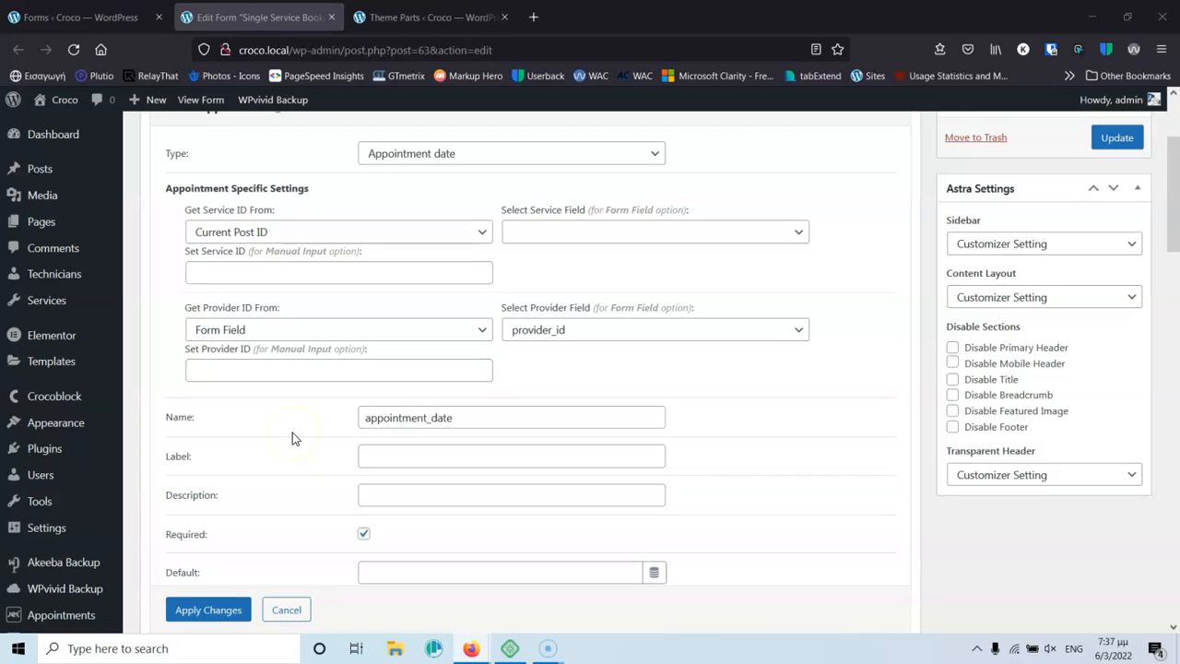
{"action": "left_click", "coordinate": [310, 235]}
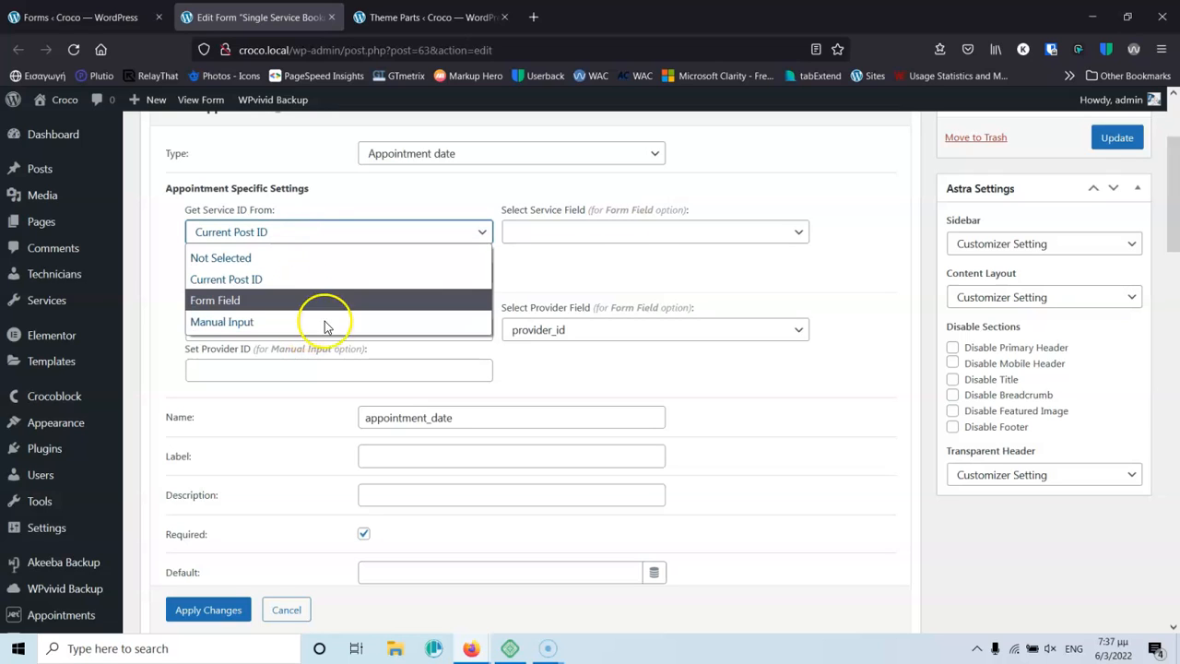
{"action": "left_click", "coordinate": [453, 198]}
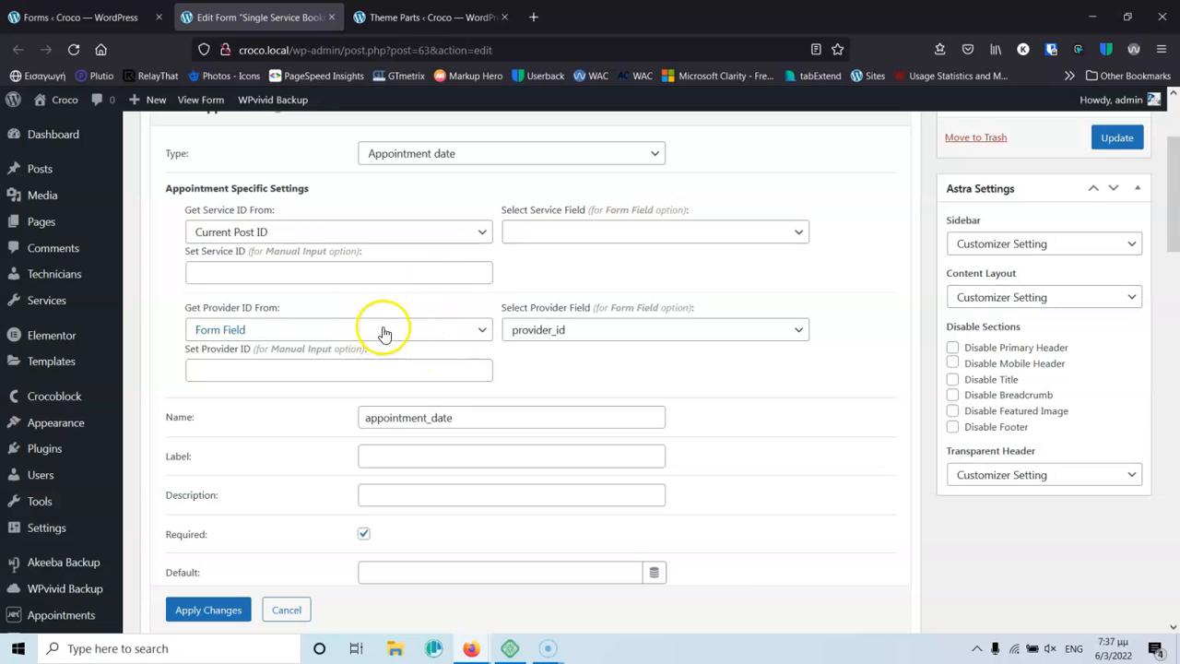
{"action": "left_click", "coordinate": [604, 332]}
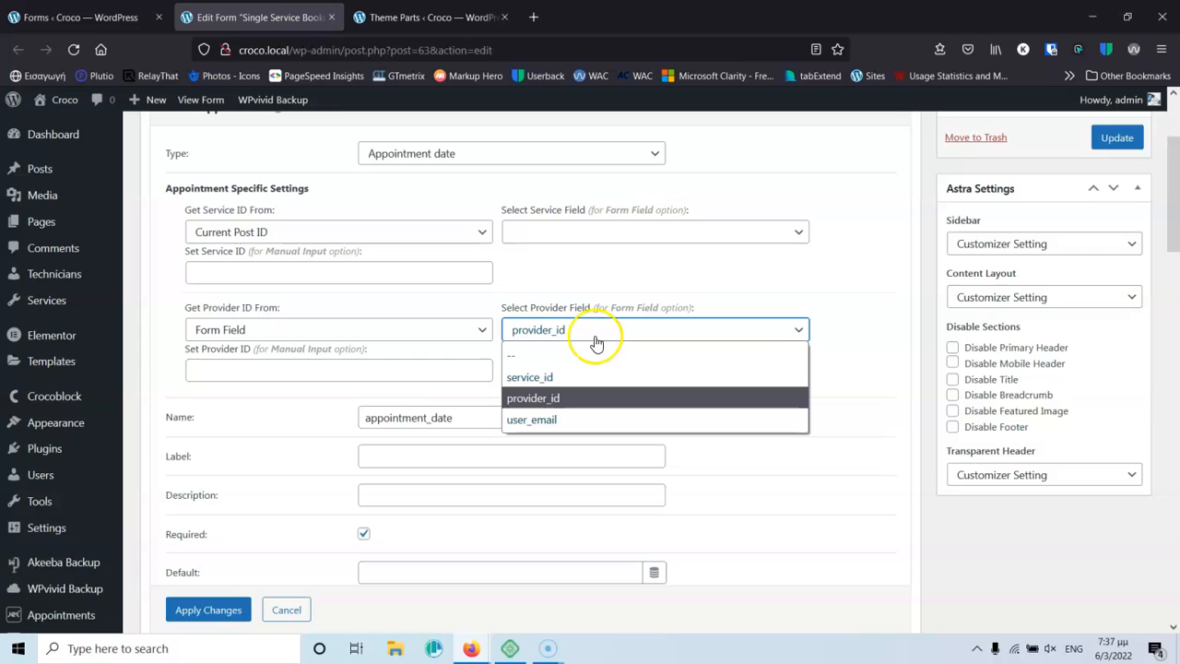
Try Manual Input as the appointment_date field's provider ID source, restore Form Field and discard the field edits.
{"action": "left_click", "coordinate": [463, 330]}
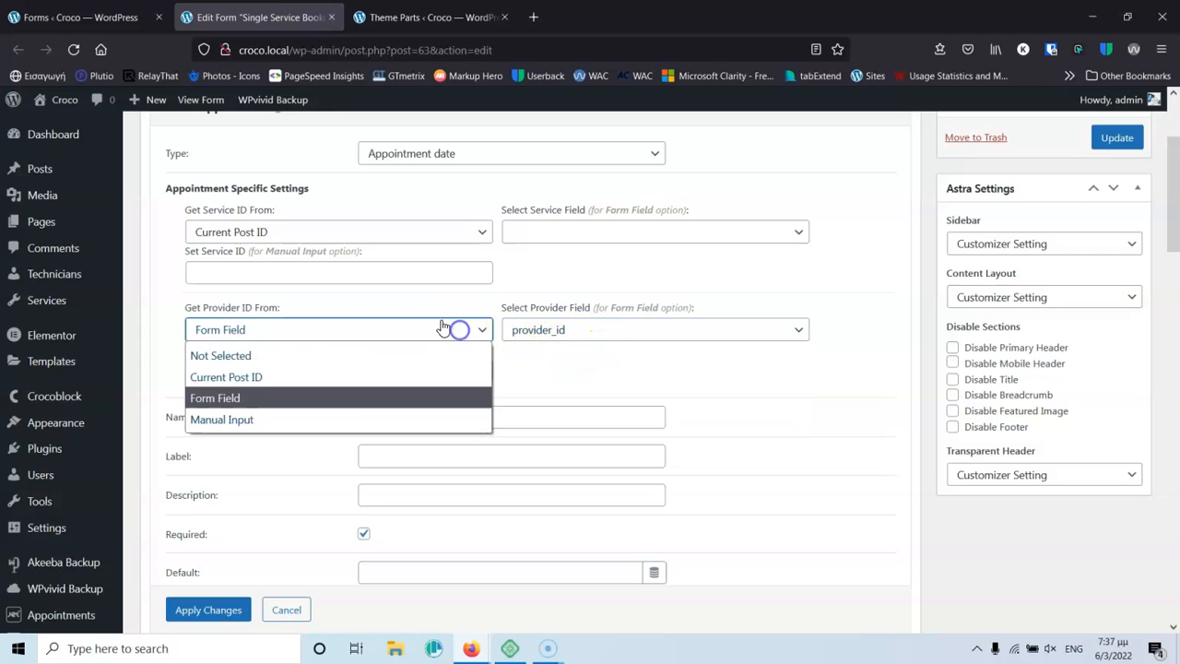
{"action": "left_click", "coordinate": [291, 426]}
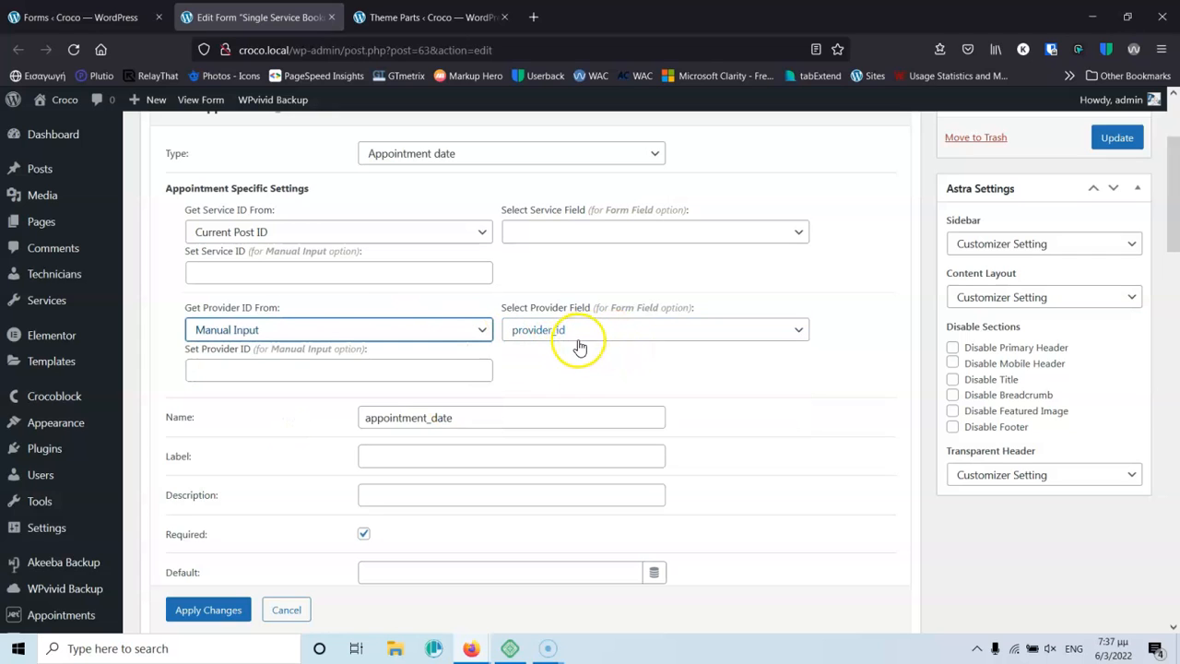
{"action": "left_click", "coordinate": [406, 334]}
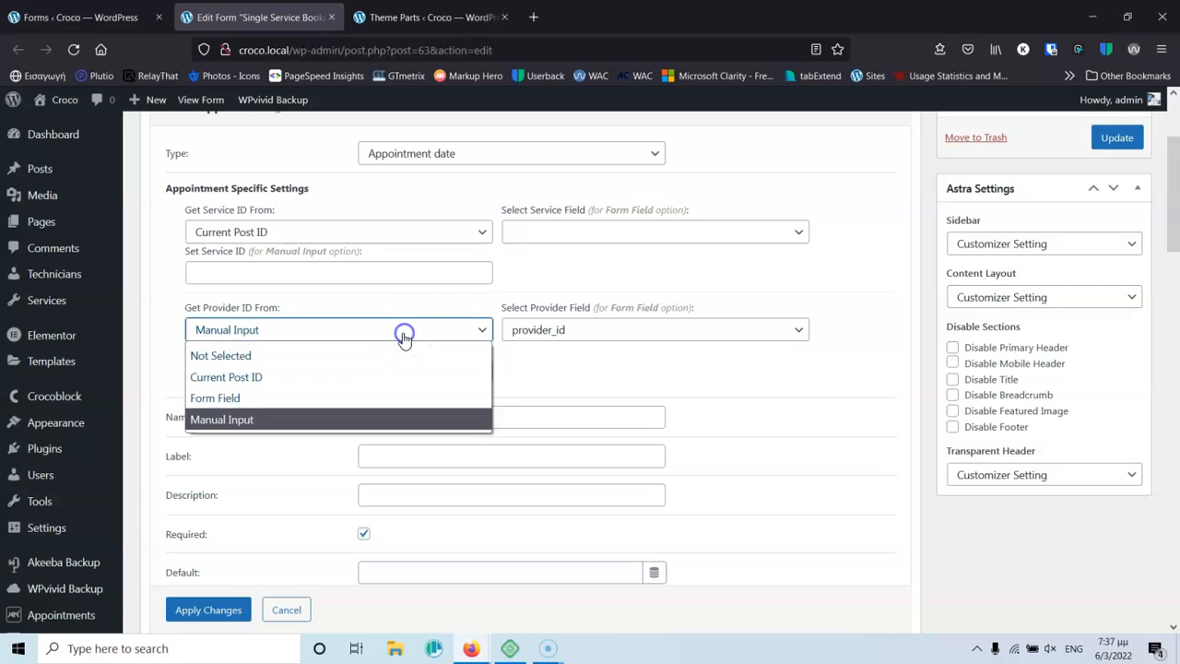
{"action": "left_click", "coordinate": [376, 398]}
{"action": "left_click", "coordinate": [286, 610]}
Open the Insert appointment action's settings and compare its field mappings with the form's existing fields.
{"action": "scroll", "coordinate": [415, 276], "scroll_direction": "up", "scroll_amount": 2}
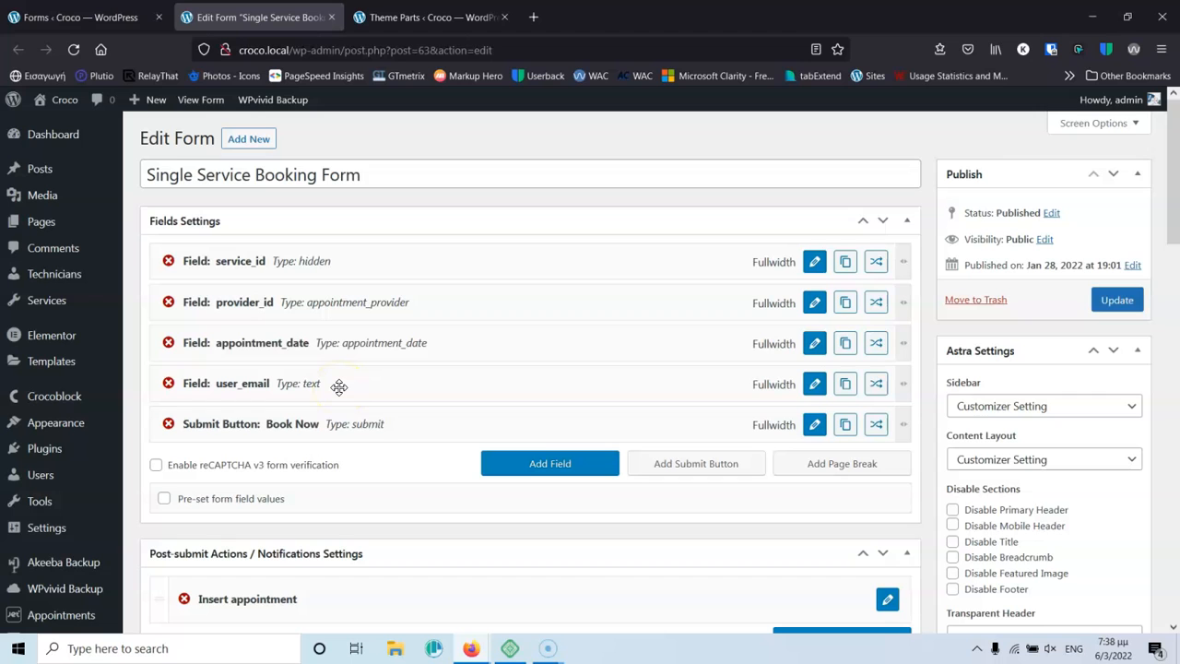
{"action": "scroll", "coordinate": [300, 328], "scroll_direction": "down", "scroll_amount": 4}
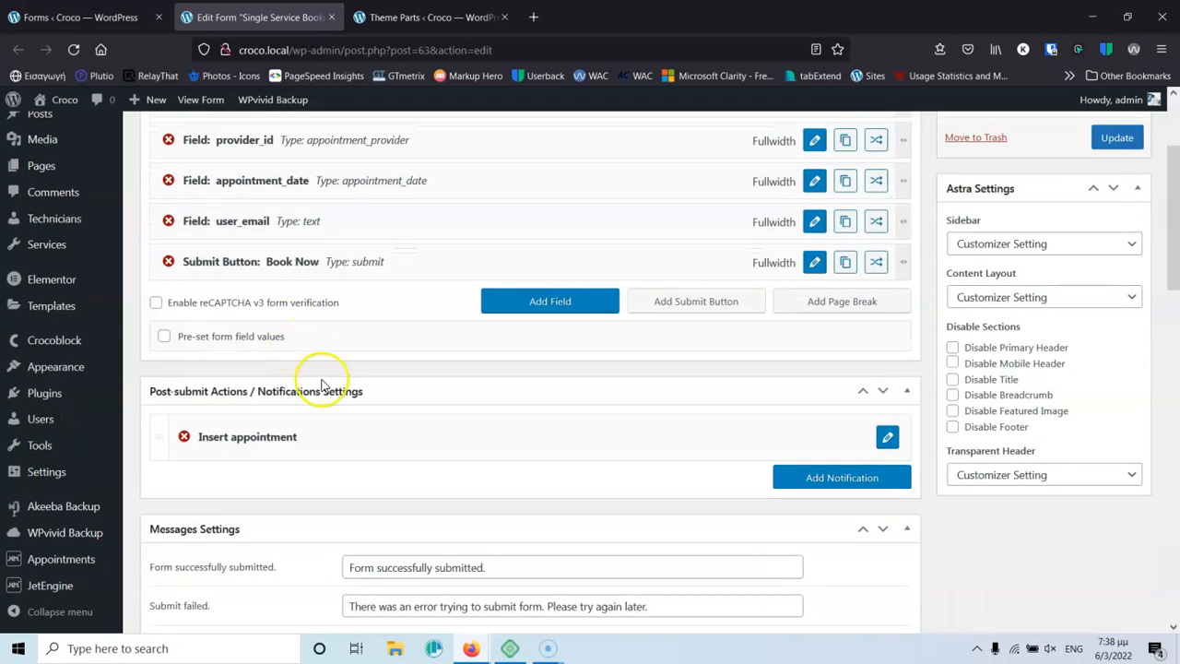
{"action": "left_click", "coordinate": [888, 276]}
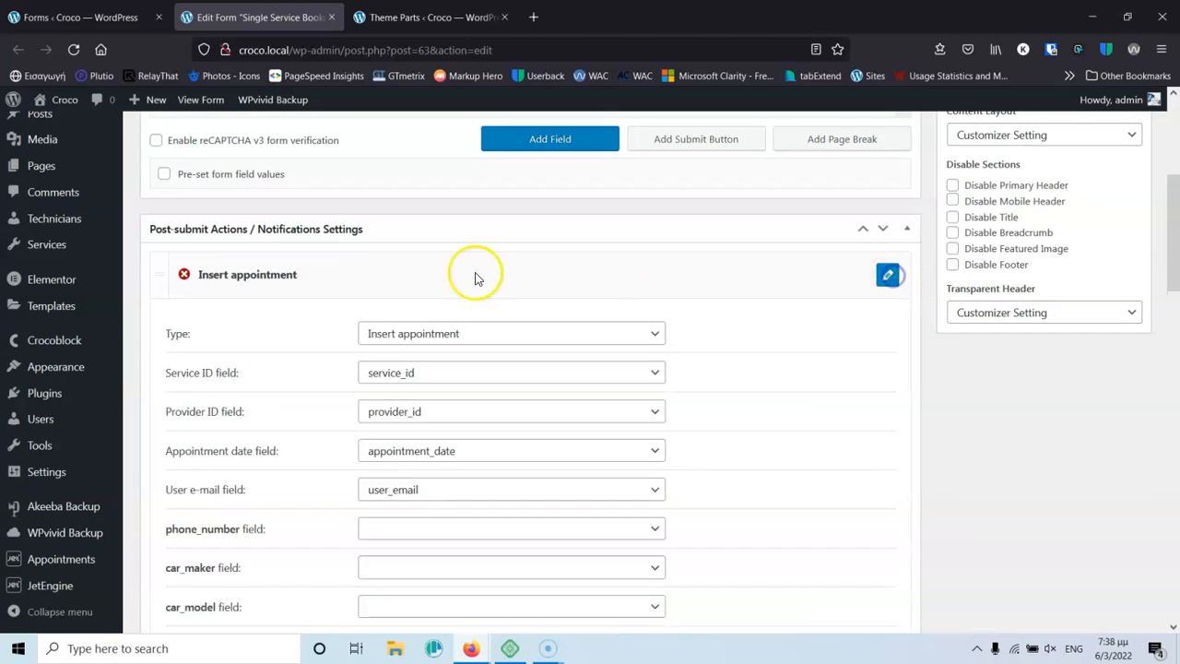
{"action": "scroll", "coordinate": [322, 331], "scroll_direction": "down", "scroll_amount": 2}
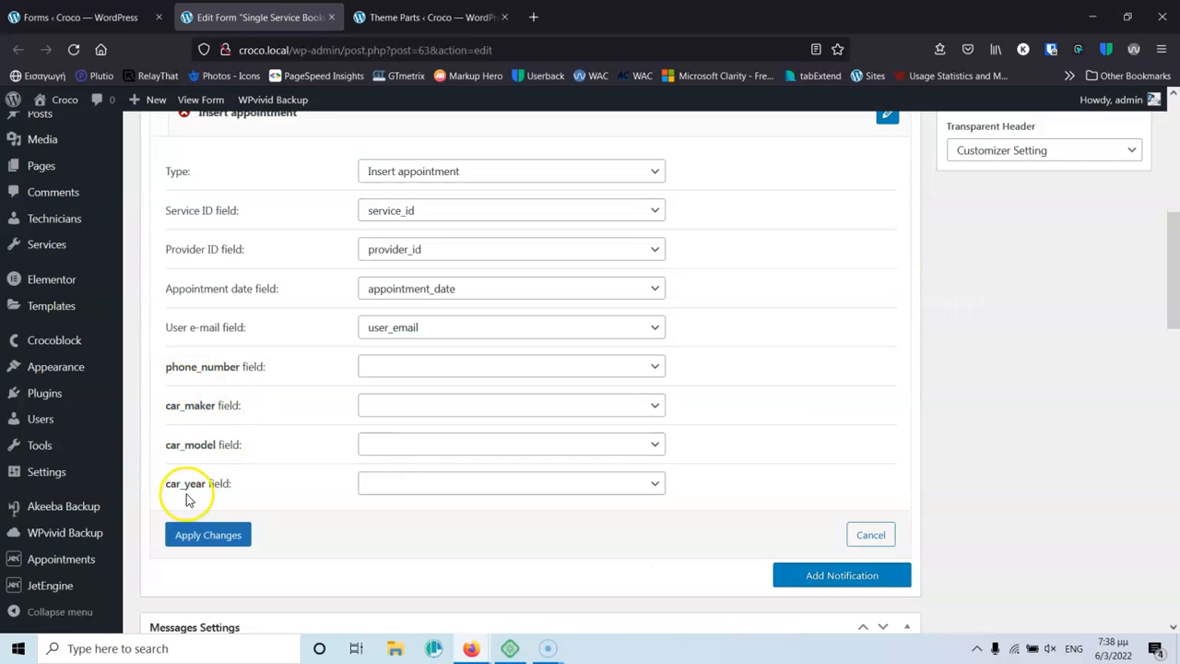
{"action": "scroll", "coordinate": [277, 437], "scroll_direction": "up", "scroll_amount": 4}
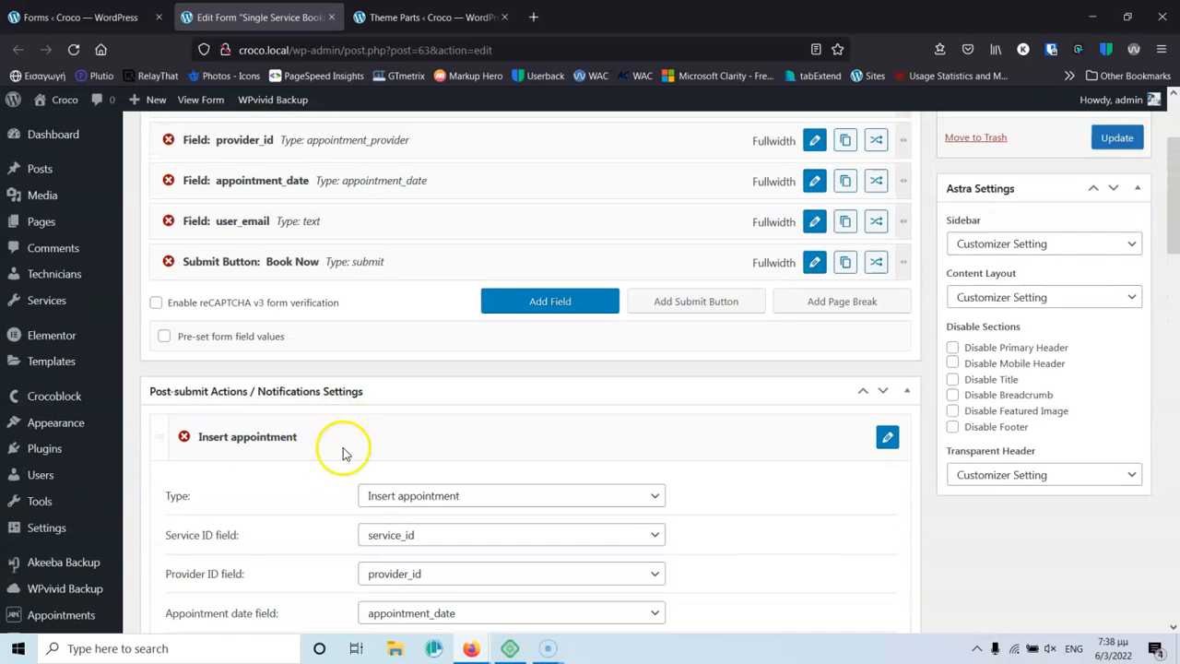
{"action": "scroll", "coordinate": [304, 481], "scroll_direction": "down", "scroll_amount": 3}
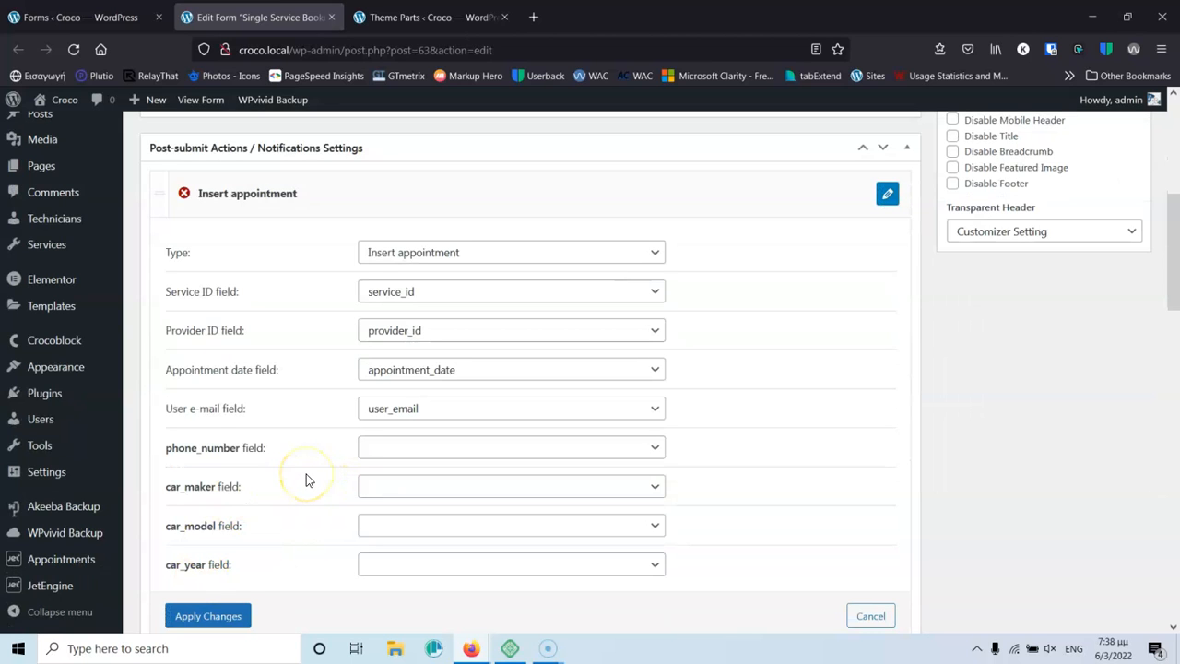
Add four new text fields to the booking form.
{"action": "scroll", "coordinate": [306, 474], "scroll_direction": "up", "scroll_amount": 5}
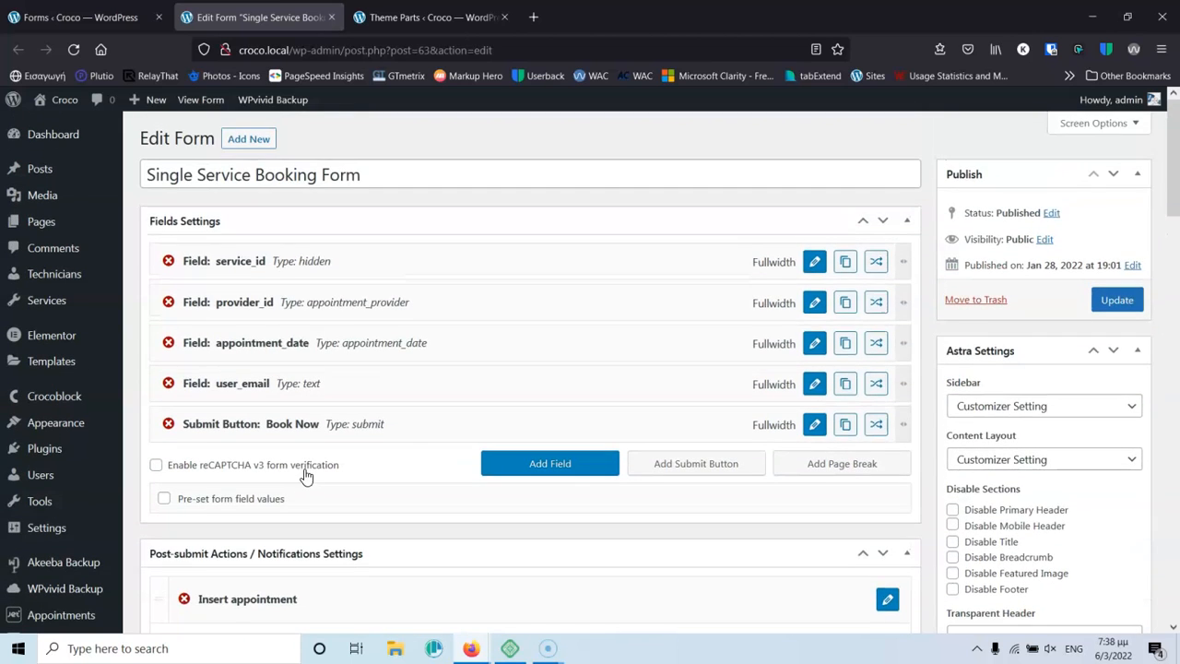
{"action": "left_click", "coordinate": [556, 470]}
{"action": "left_click", "coordinate": [537, 509]}
{"action": "left_click", "coordinate": [540, 544]}
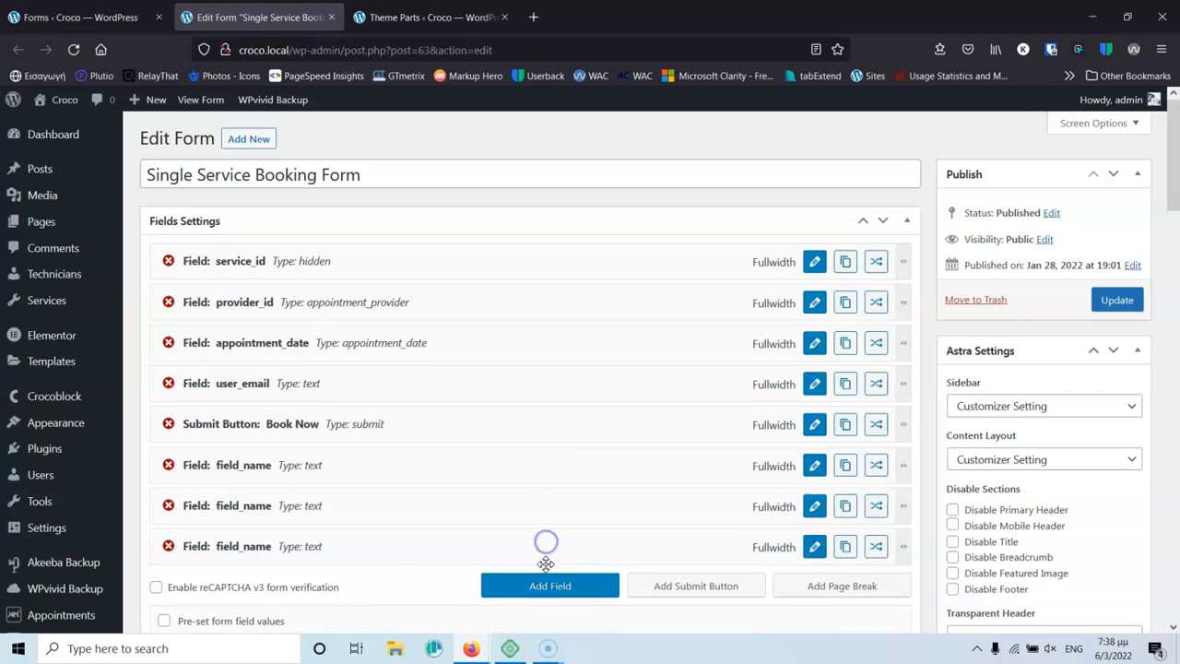
{"action": "left_click", "coordinate": [545, 582]}
Name the first new text field phone_number, give it the placeholder "Type your phone number" and apply the changes.
{"action": "scroll", "coordinate": [534, 415], "scroll_direction": "down", "scroll_amount": 3}
{"action": "scroll", "coordinate": [516, 368], "scroll_direction": "down", "scroll_amount": 4}
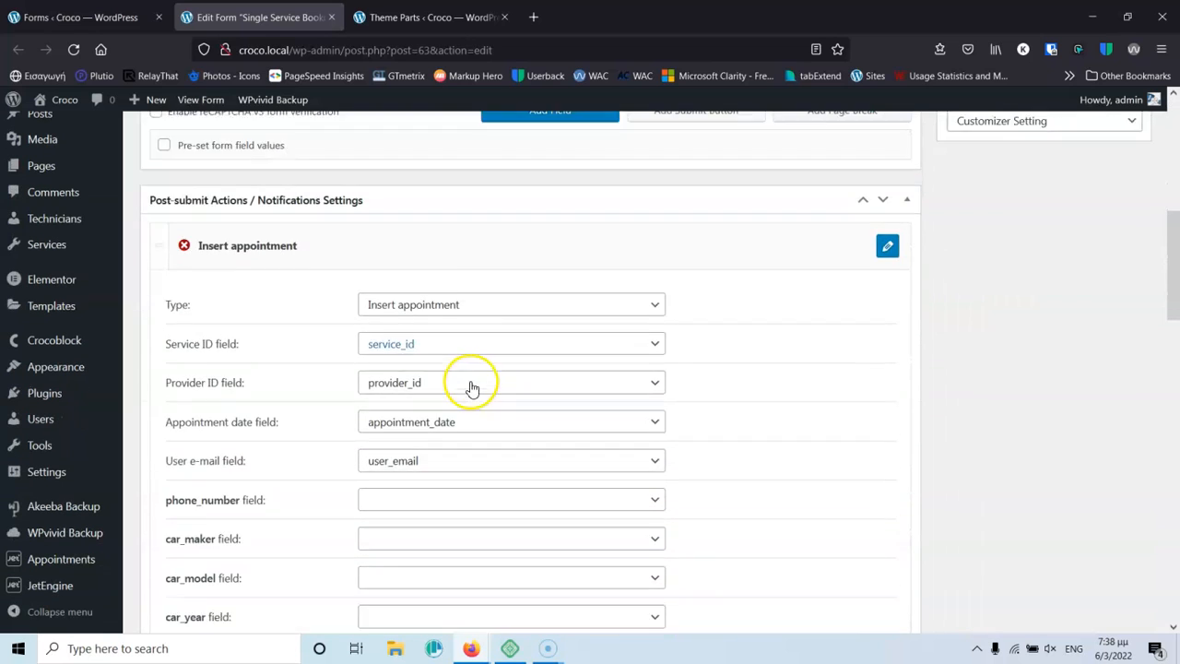
{"action": "left_click_drag", "start_coordinate": [168, 368], "coordinate": [208, 368]}
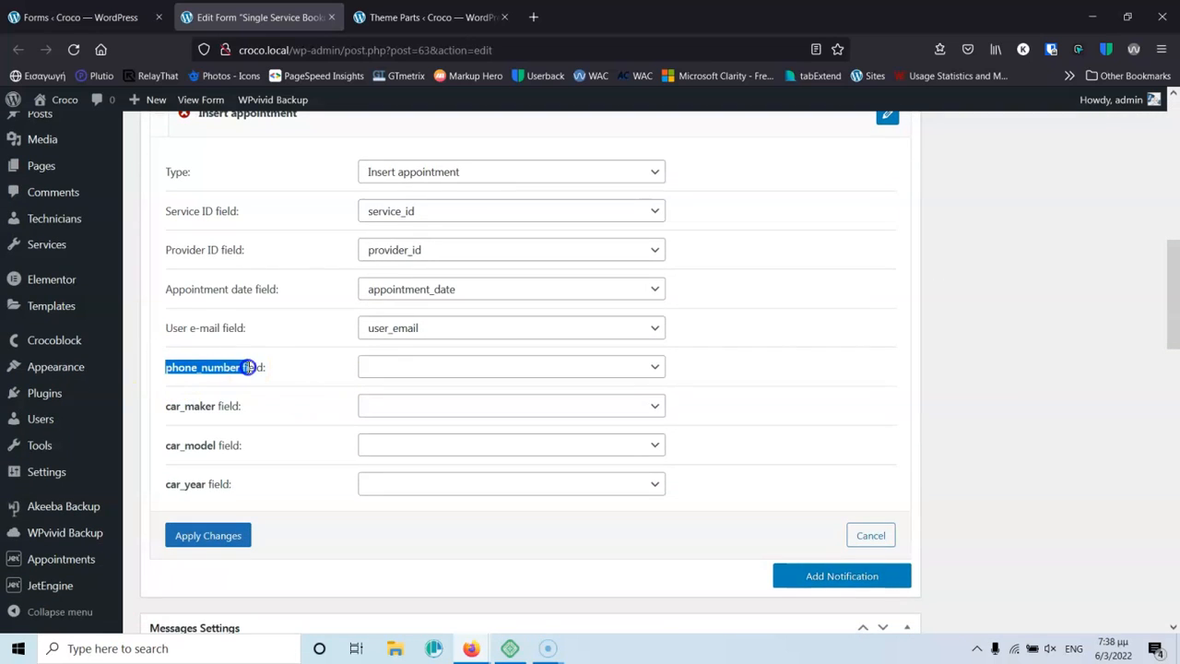
{"action": "scroll", "coordinate": [277, 383], "scroll_direction": "up", "scroll_amount": 7}
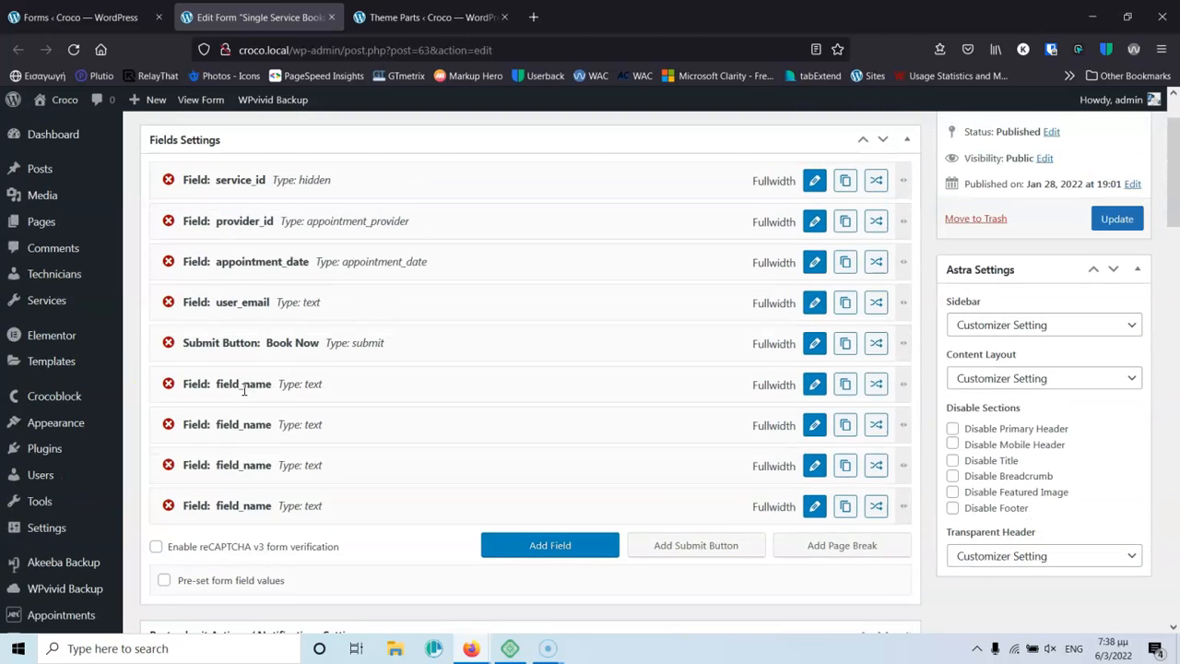
{"action": "left_click", "coordinate": [810, 384]}
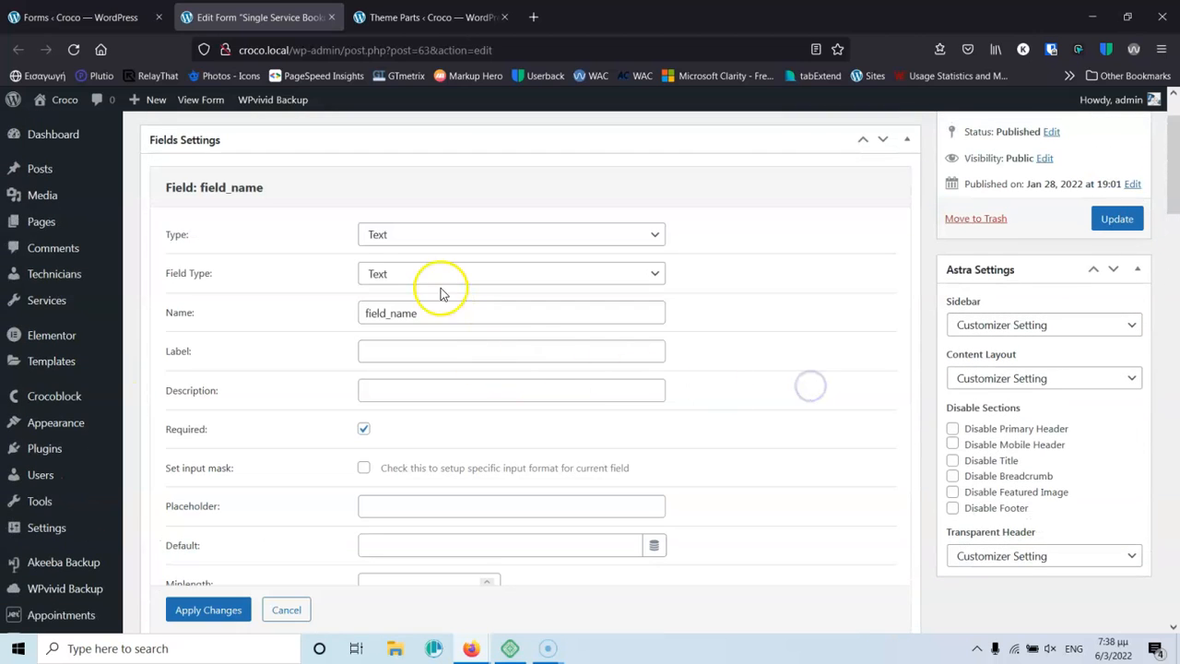
{"action": "left_click_drag", "start_coordinate": [448, 319], "coordinate": [290, 314]}
{"action": "type", "text": "phone_number"}
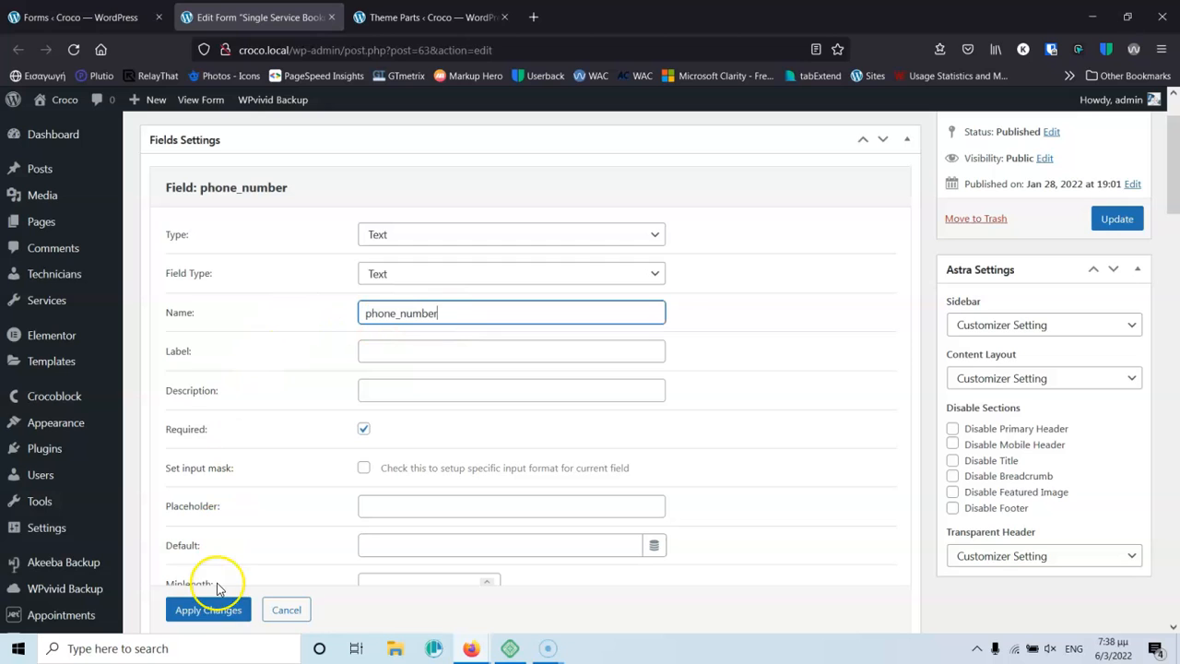
{"action": "scroll", "coordinate": [281, 466], "scroll_direction": "down", "scroll_amount": 3}
{"action": "left_click", "coordinate": [402, 343]}
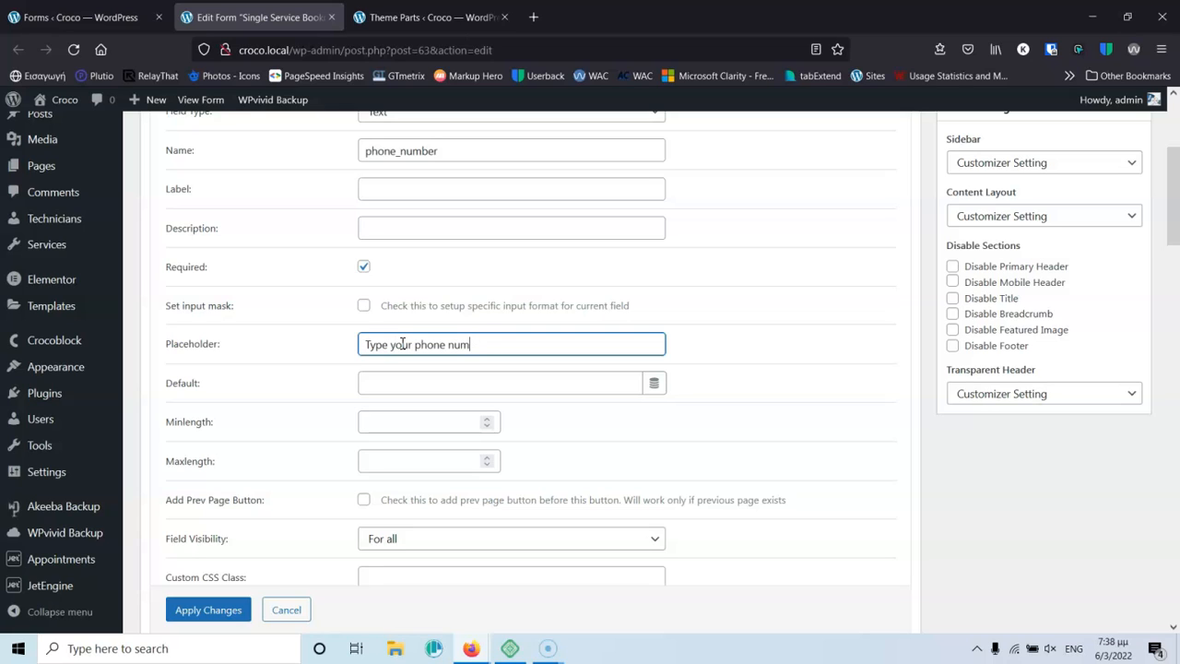
{"action": "left_click", "coordinate": [209, 608]}
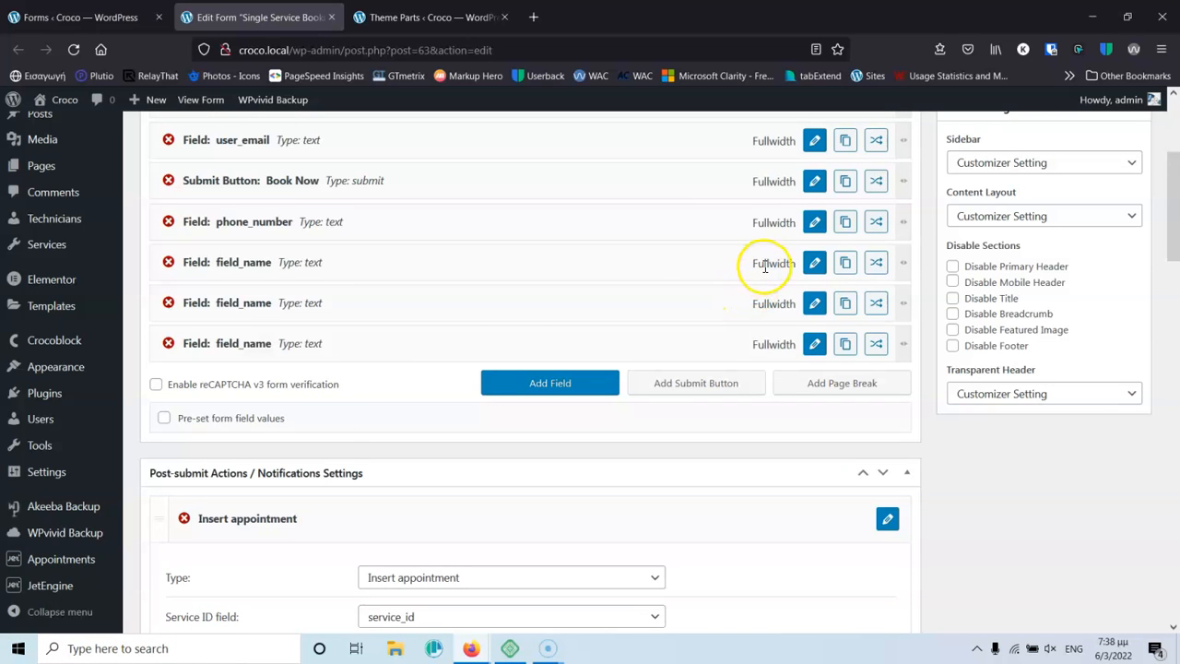
Name the second new text field car_maker, give it the placeholder "Type your car Maker" and apply the changes.
{"action": "scroll", "coordinate": [398, 395], "scroll_direction": "down", "scroll_amount": 1}
{"action": "scroll", "coordinate": [398, 395], "scroll_direction": "down", "scroll_amount": 6}
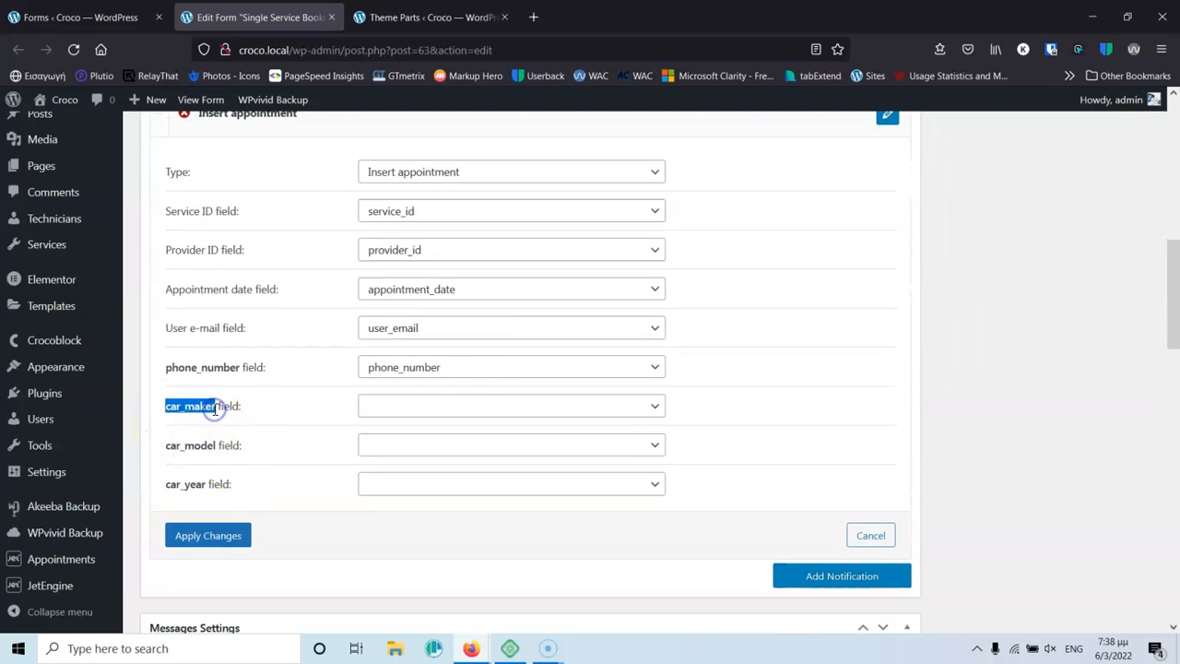
{"action": "scroll", "coordinate": [471, 382], "scroll_direction": "up", "scroll_amount": 10}
{"action": "left_click", "coordinate": [811, 425]}
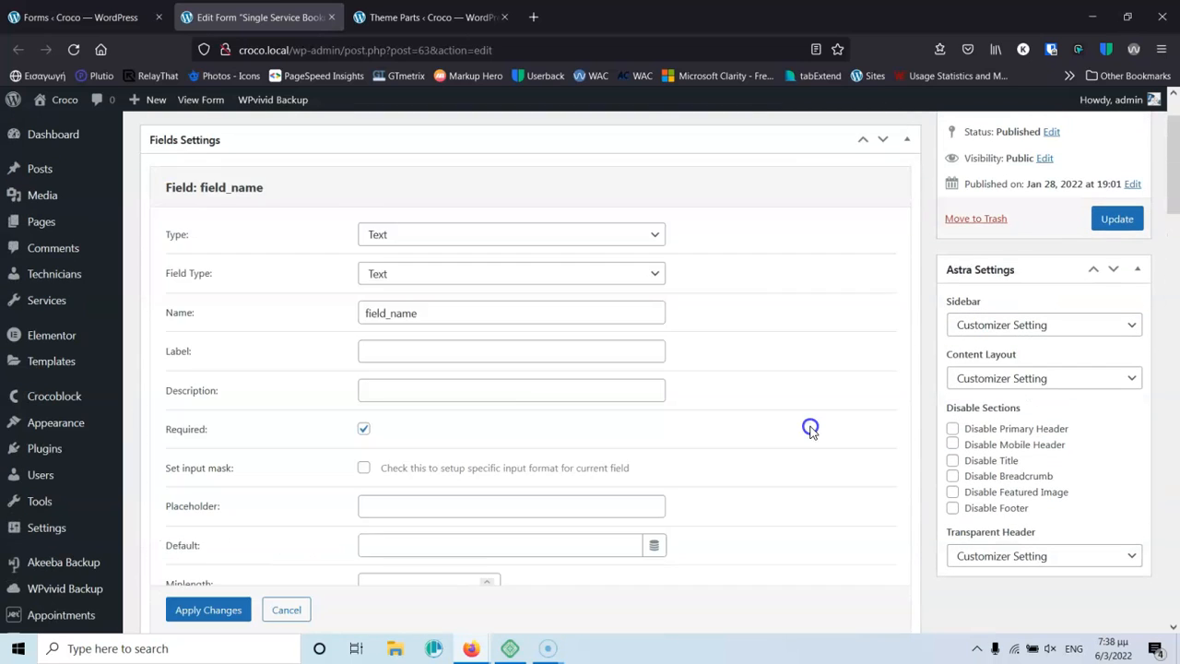
{"action": "left_click_drag", "start_coordinate": [459, 311], "coordinate": [271, 305]}
{"action": "type", "text": "car_maker"}
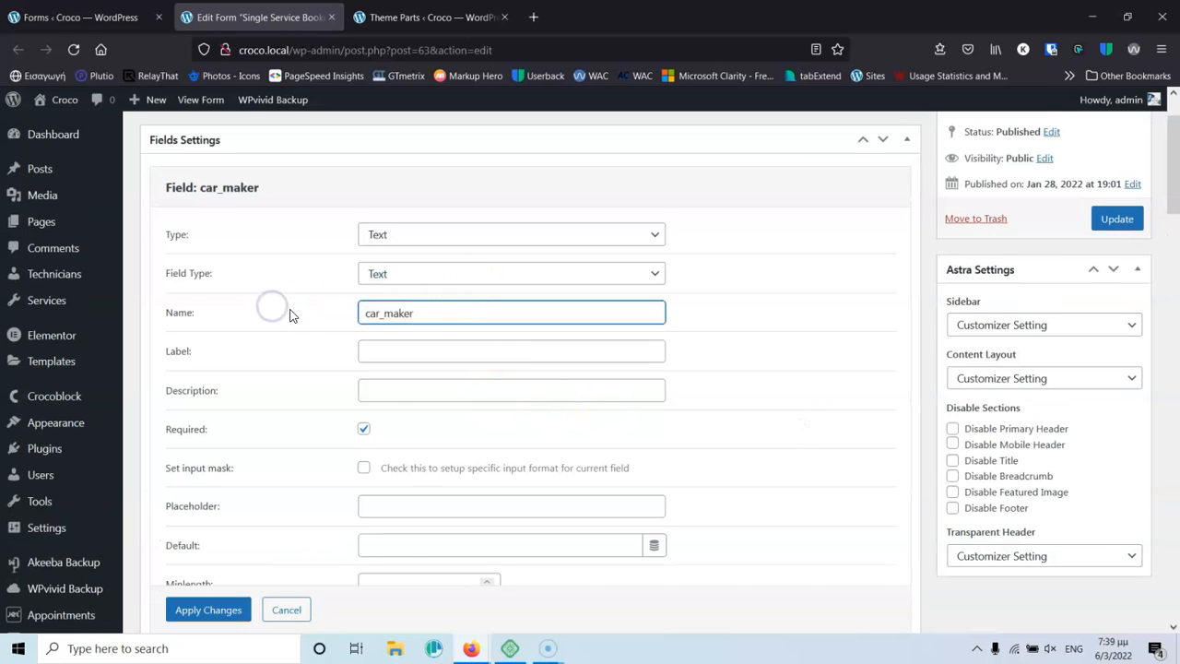
{"action": "left_click", "coordinate": [404, 507]}
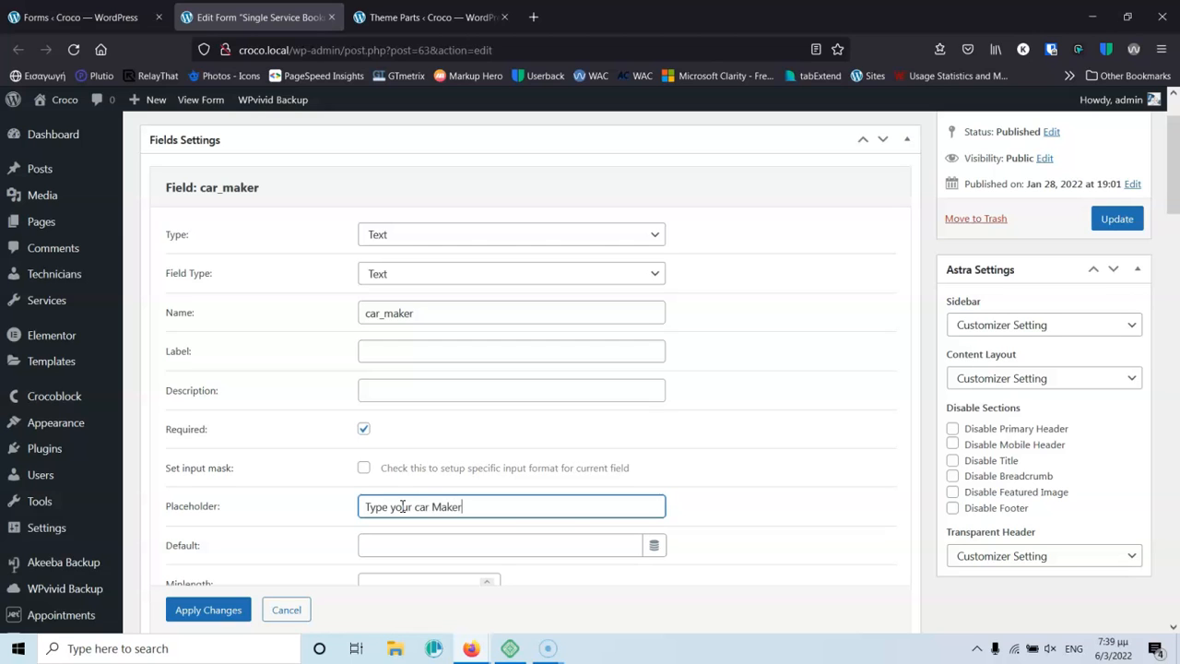
{"action": "left_click", "coordinate": [194, 610]}
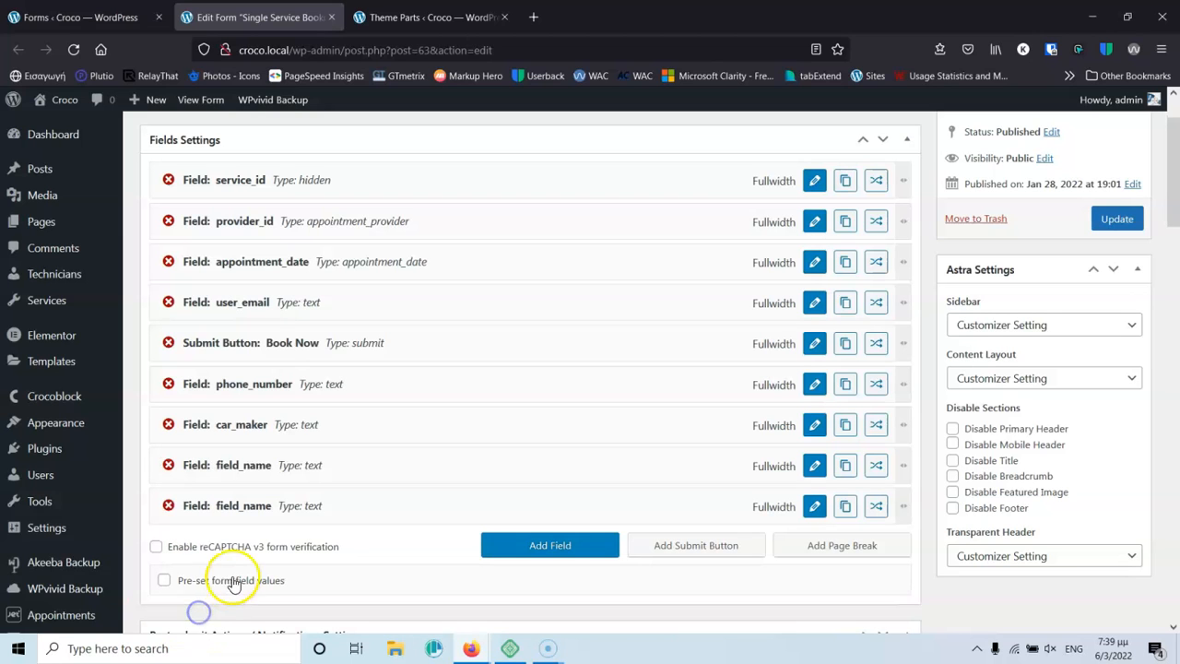
Rename the third new text field car_model to match the Insert appointment action's property.
{"action": "scroll", "coordinate": [184, 438], "scroll_direction": "down", "scroll_amount": 3}
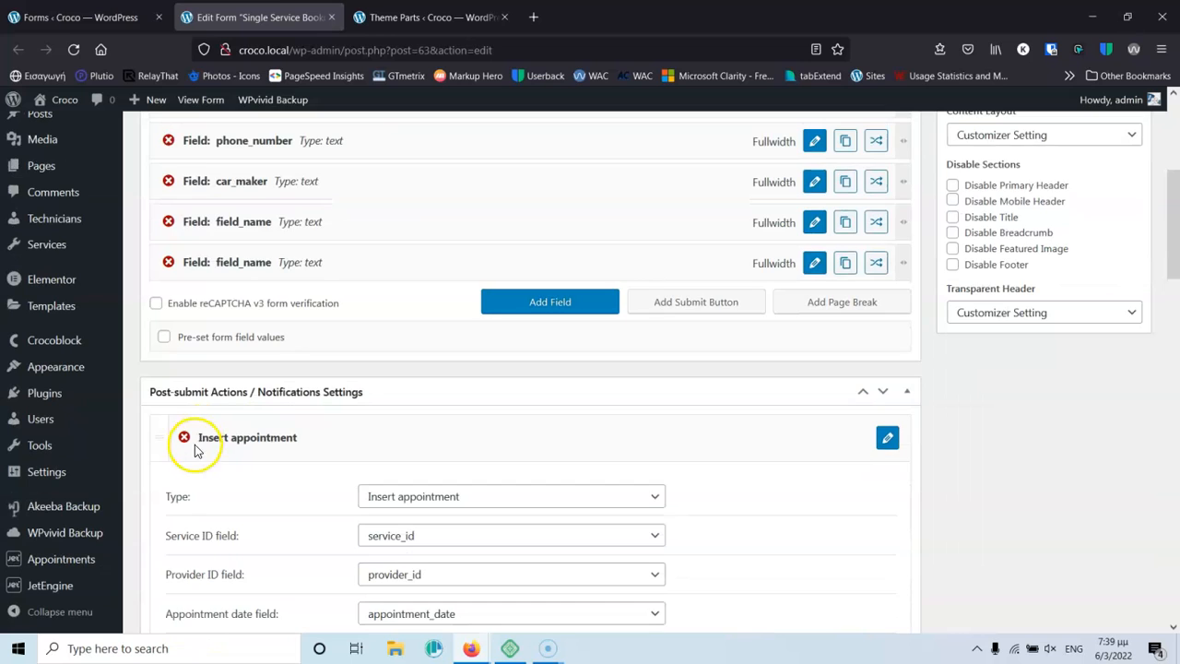
{"action": "scroll", "coordinate": [204, 460], "scroll_direction": "down", "scroll_amount": 3}
{"action": "left_click_drag", "start_coordinate": [166, 526], "coordinate": [214, 526]}
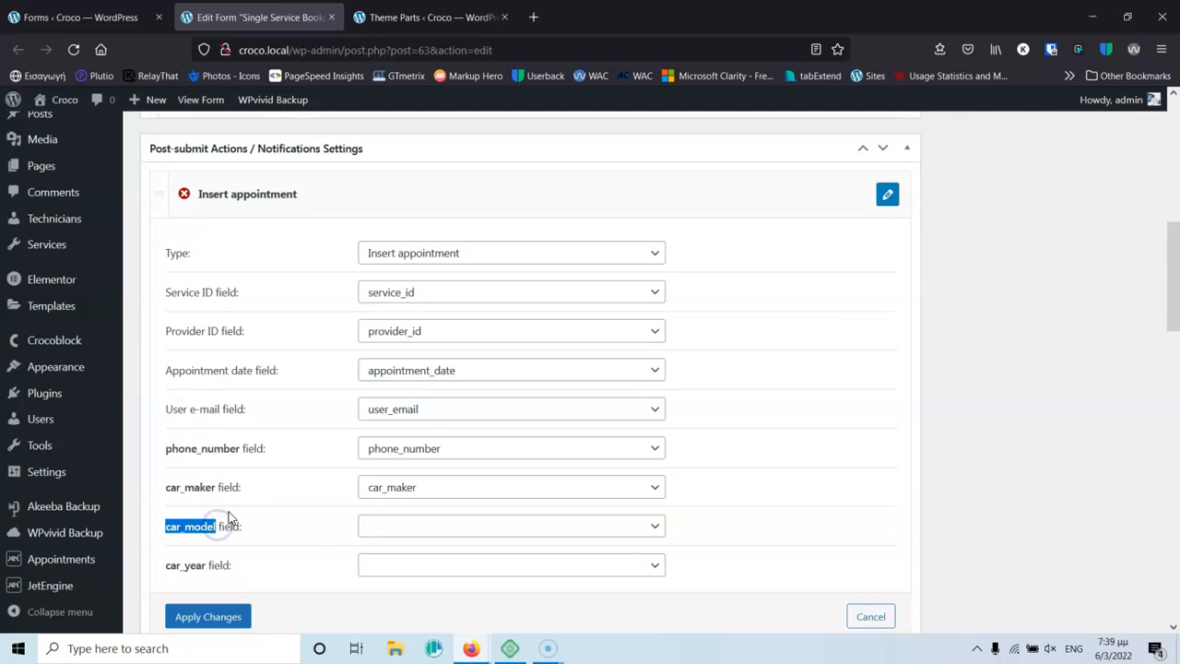
{"action": "scroll", "coordinate": [239, 512], "scroll_direction": "up", "scroll_amount": 5}
{"action": "left_click", "coordinate": [802, 391]}
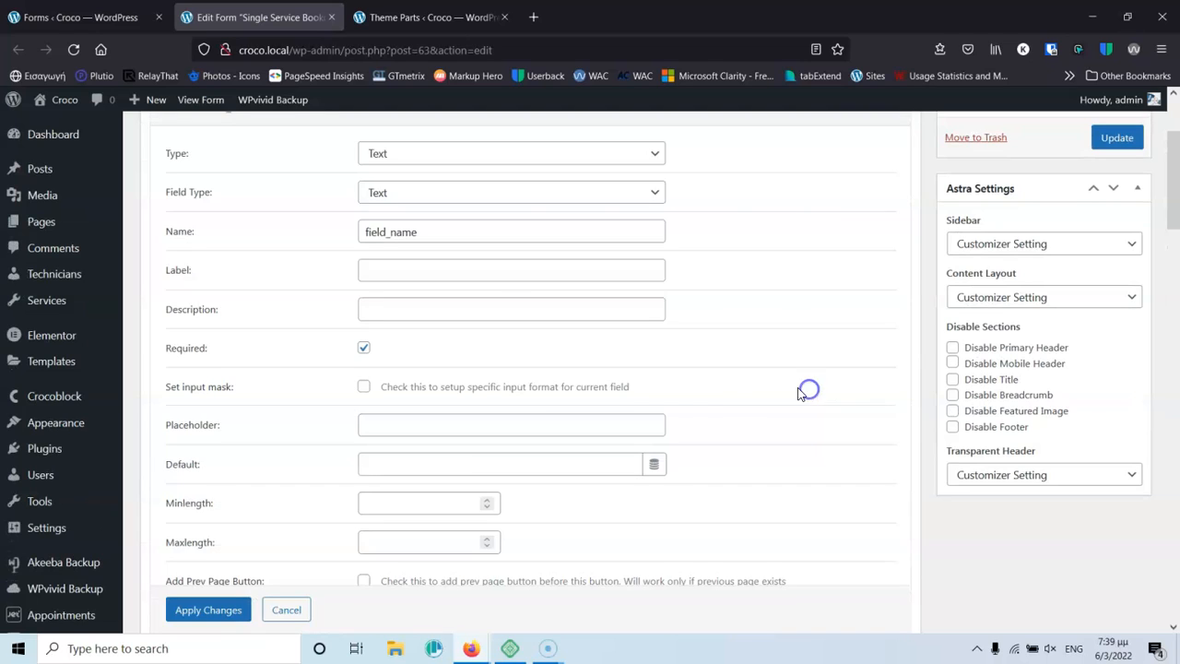
{"action": "left_click", "coordinate": [429, 270]}
{"action": "left_click_drag", "start_coordinate": [462, 235], "coordinate": [207, 231]}
{"action": "type", "text": "car_model"}
Give the car_model field the label "Type your Model" with an empty placeholder and apply the changes.
{"action": "left_click", "coordinate": [393, 424]}
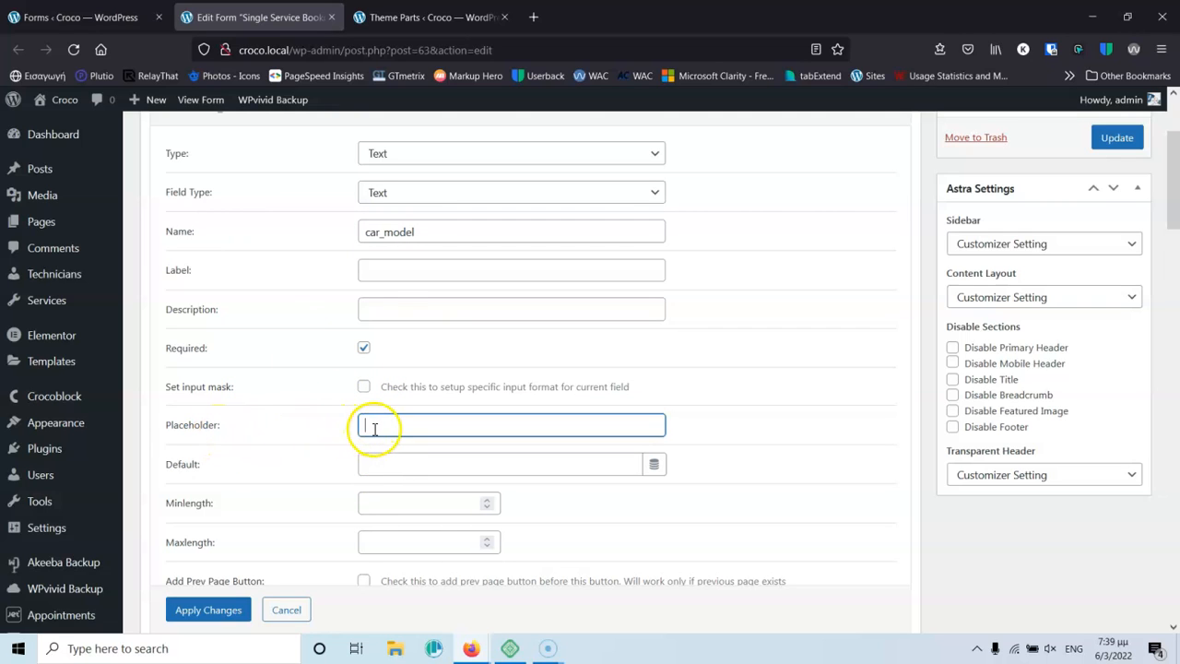
{"action": "left_click", "coordinate": [379, 272]}
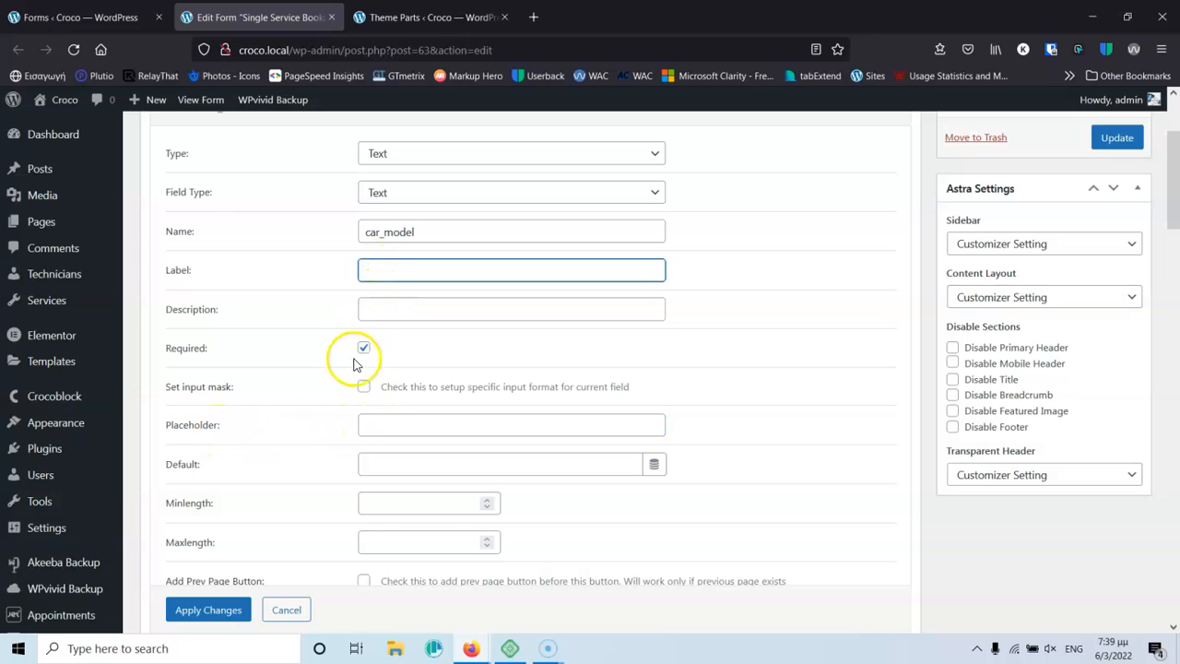
{"action": "left_click", "coordinate": [380, 422]}
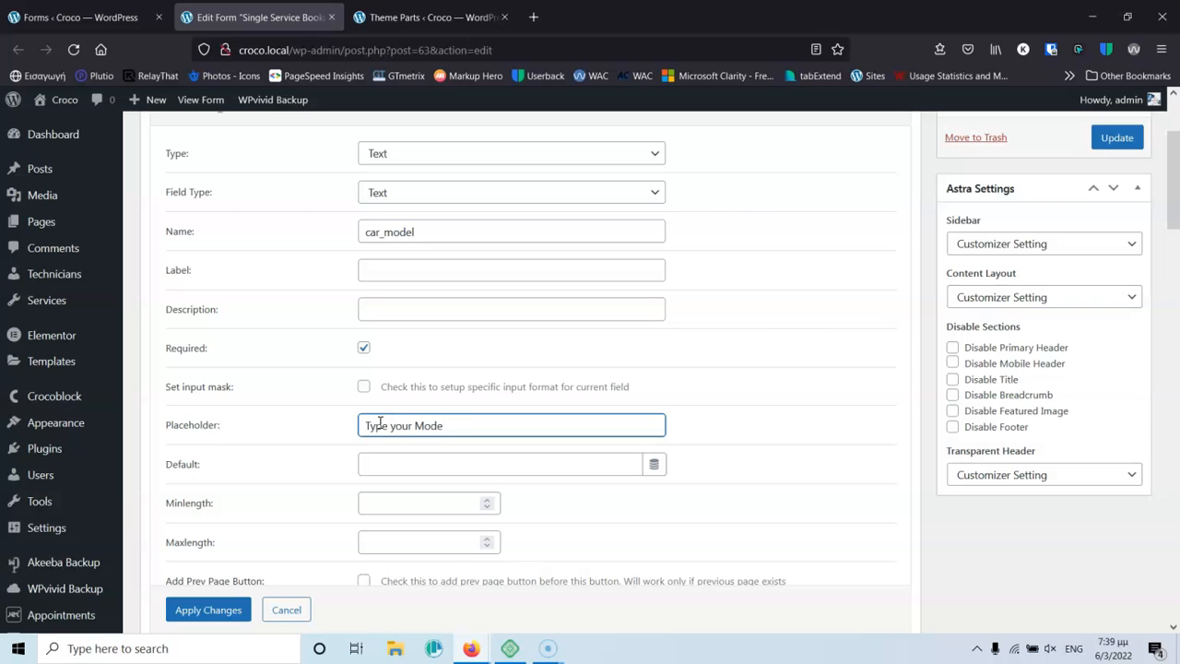
{"action": "left_click_drag", "start_coordinate": [502, 436], "coordinate": [221, 423]}
{"action": "key", "text": "BackSpace"}
{"action": "left_click", "coordinate": [380, 270]}
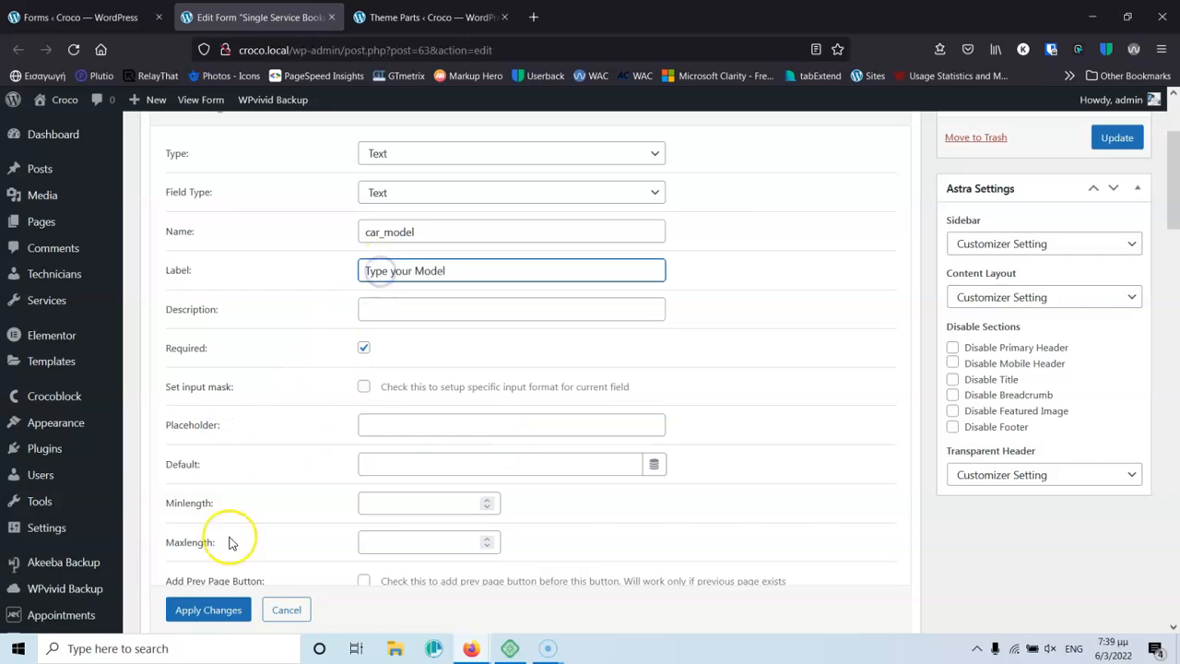
{"action": "left_click", "coordinate": [209, 610]}
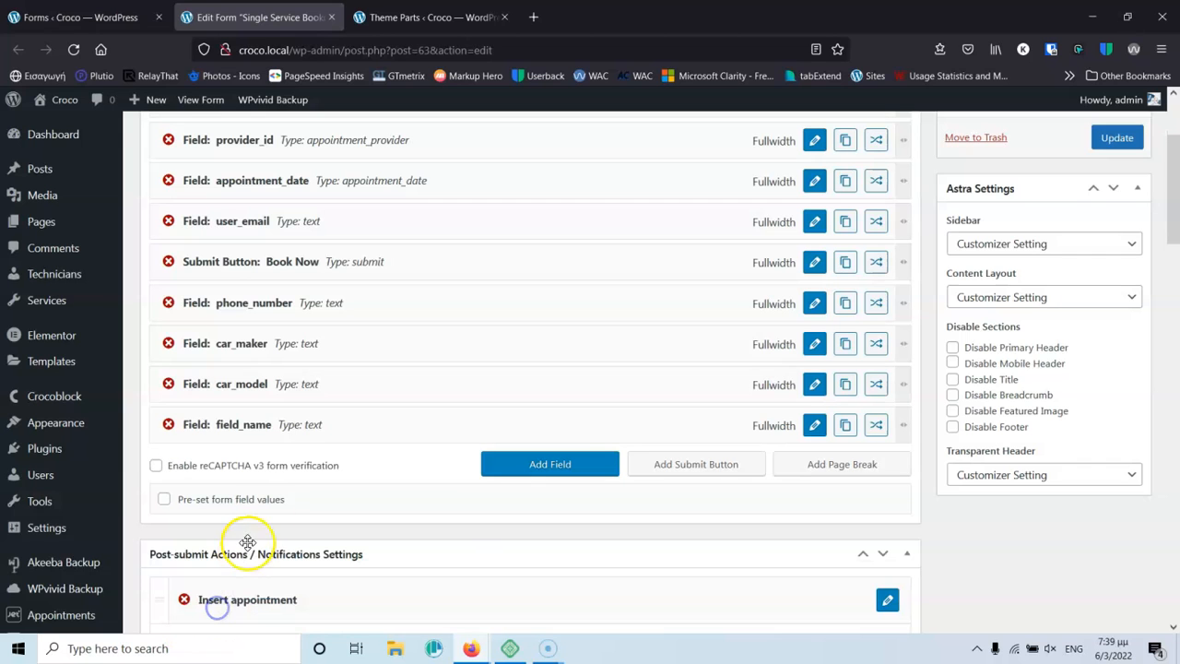
Move the car_maker field's placeholder text "Type your car Maker" into its label and apply the changes.
{"action": "left_click", "coordinate": [815, 344]}
{"action": "left_click_drag", "start_coordinate": [479, 426], "coordinate": [256, 430]}
{"action": "key", "text": "ctrl+c"}
{"action": "key", "text": "BackSpace"}
{"action": "left_click", "coordinate": [383, 271]}
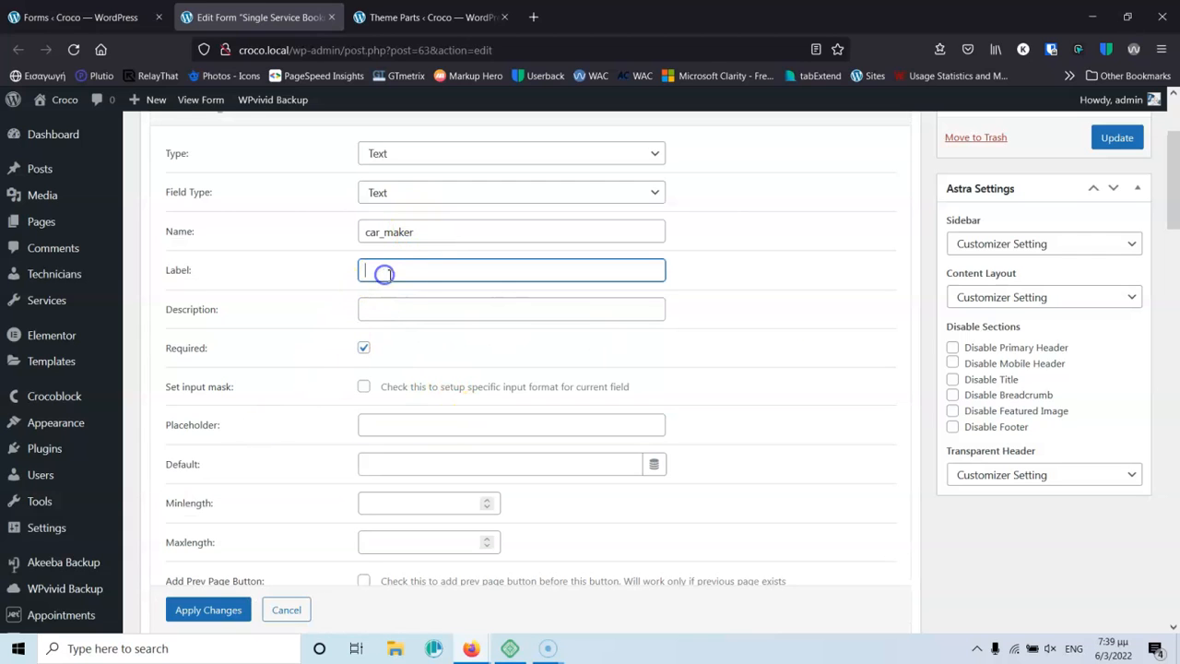
{"action": "key", "text": "ctrl+v"}
{"action": "left_click", "coordinate": [208, 609]}
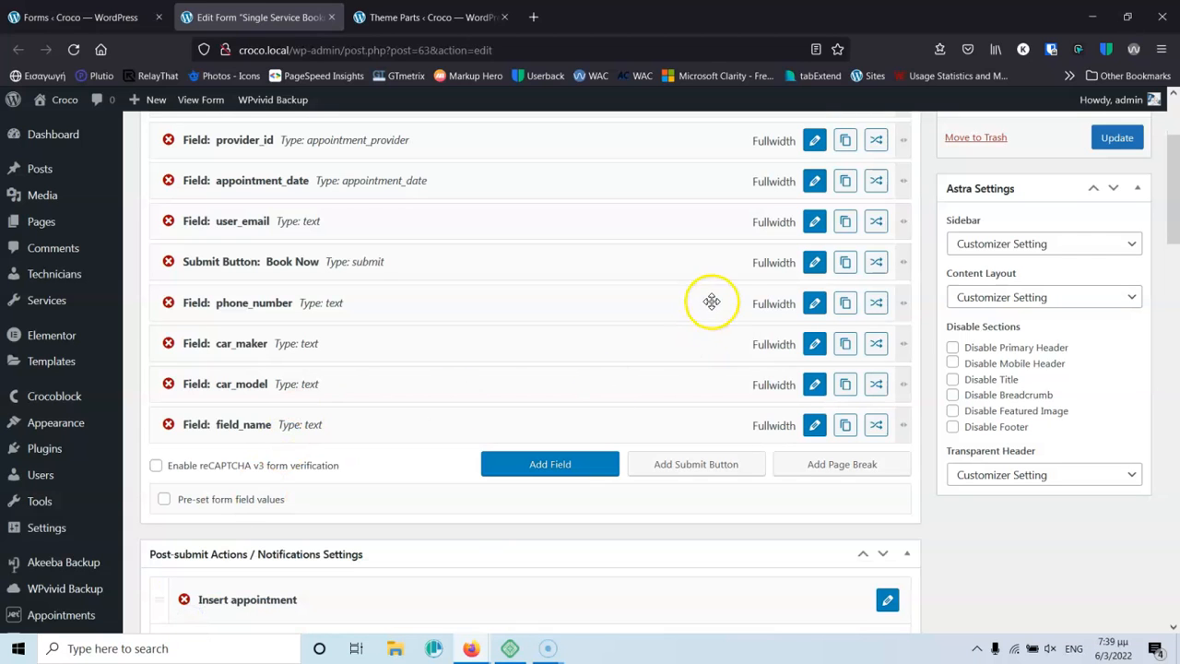
Move the phone_number field's placeholder text "Type your phone number" into its label and apply the changes.
{"action": "left_click", "coordinate": [814, 303]}
{"action": "left_click_drag", "start_coordinate": [486, 426], "coordinate": [224, 427]}
{"action": "key", "text": "ctrl+x"}
{"action": "left_click", "coordinate": [382, 270]}
{"action": "key", "text": "ctrl+v"}
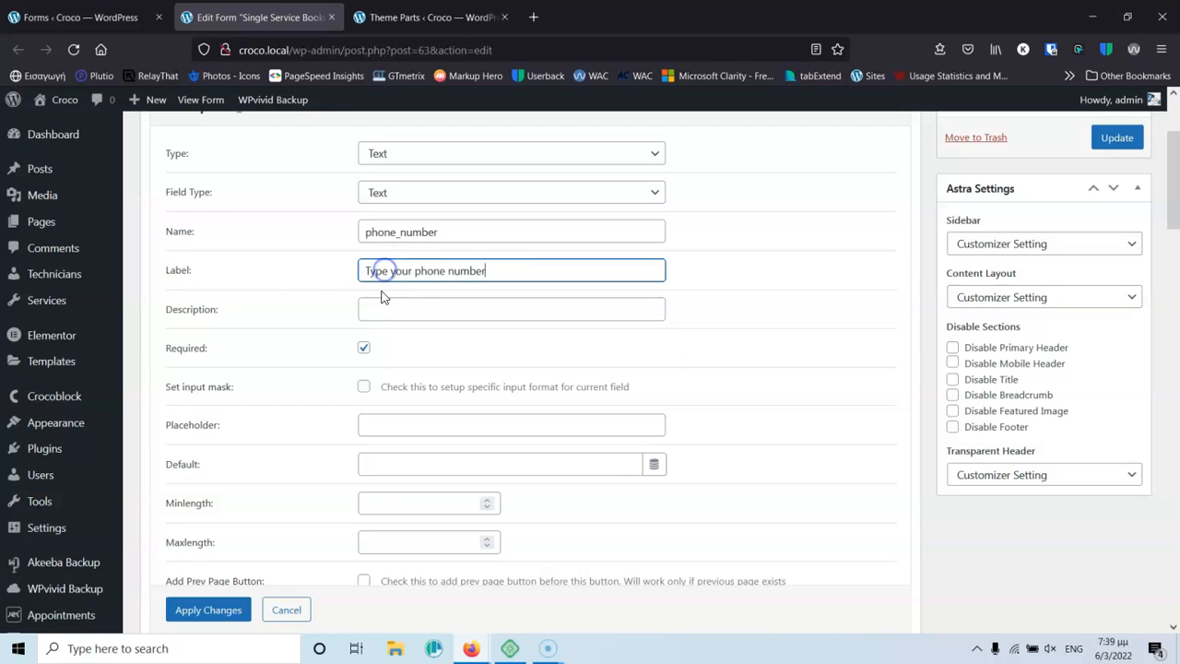
{"action": "left_click", "coordinate": [210, 609]}
Name the last new text field car_year, label it "Type year of the car" and apply the changes.
{"action": "scroll", "coordinate": [203, 433], "scroll_direction": "down", "scroll_amount": 2}
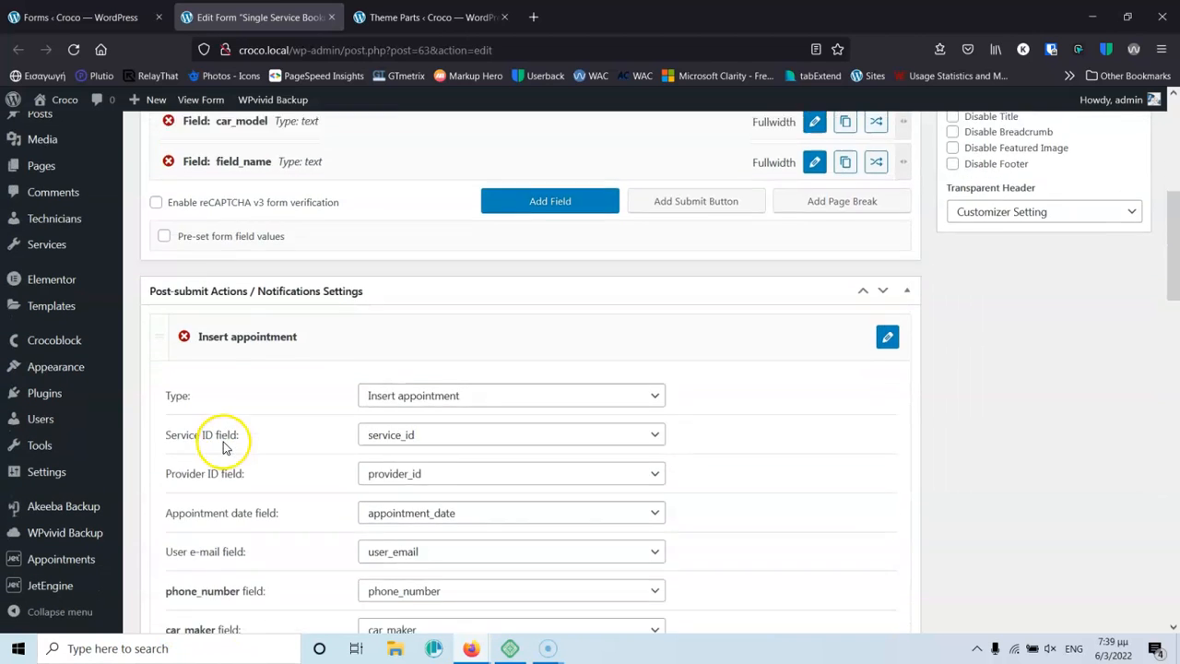
{"action": "scroll", "coordinate": [224, 447], "scroll_direction": "down", "scroll_amount": 3}
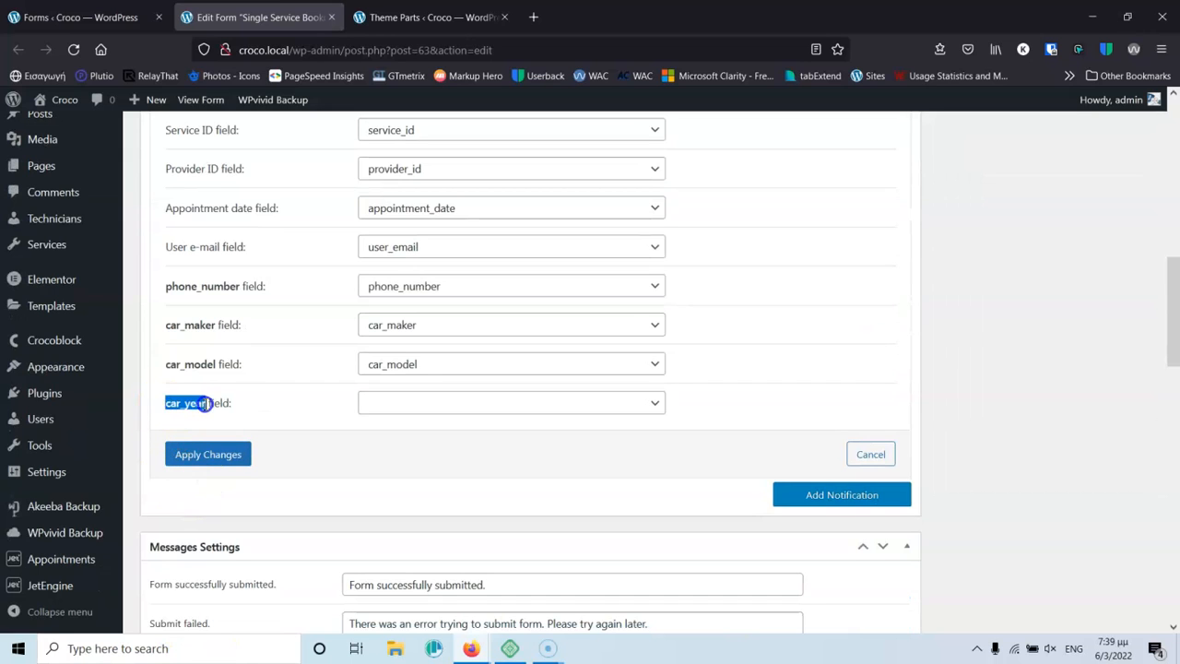
{"action": "left_click", "coordinate": [238, 441]}
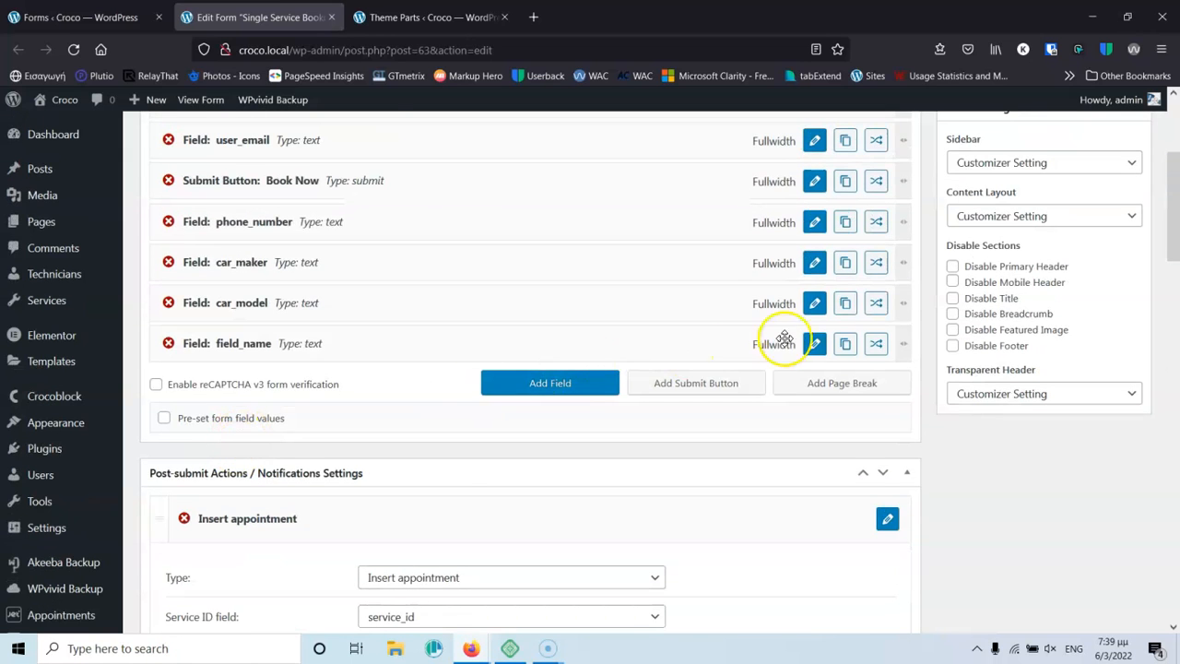
{"action": "left_click", "coordinate": [817, 305]}
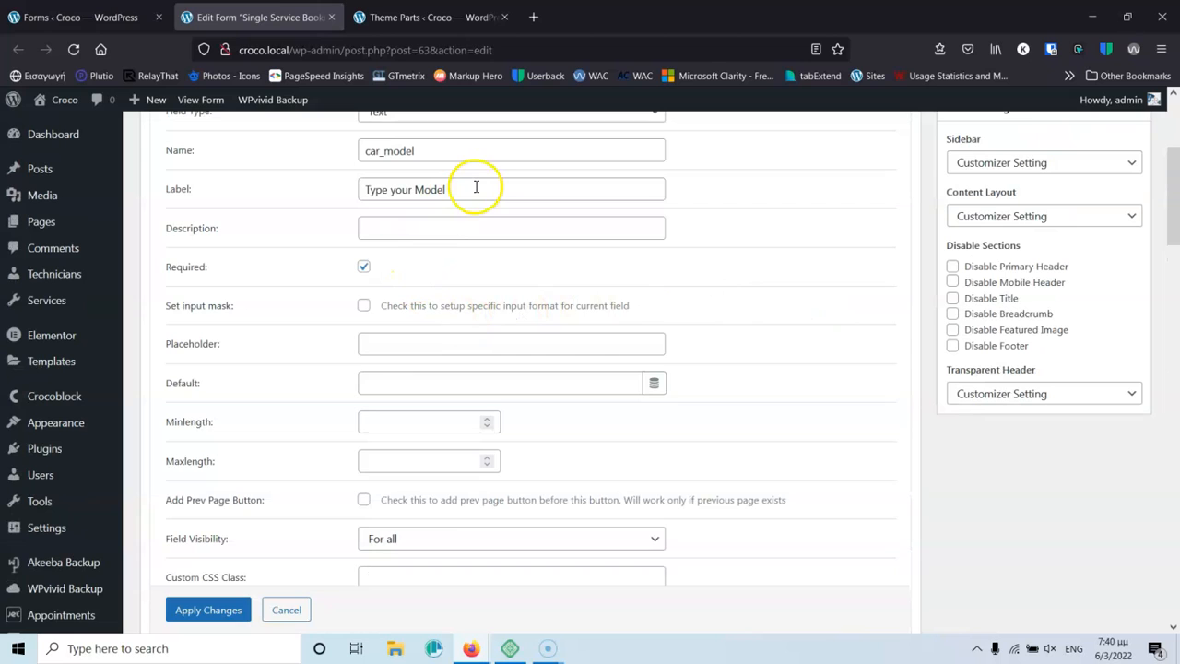
{"action": "left_click", "coordinate": [288, 610]}
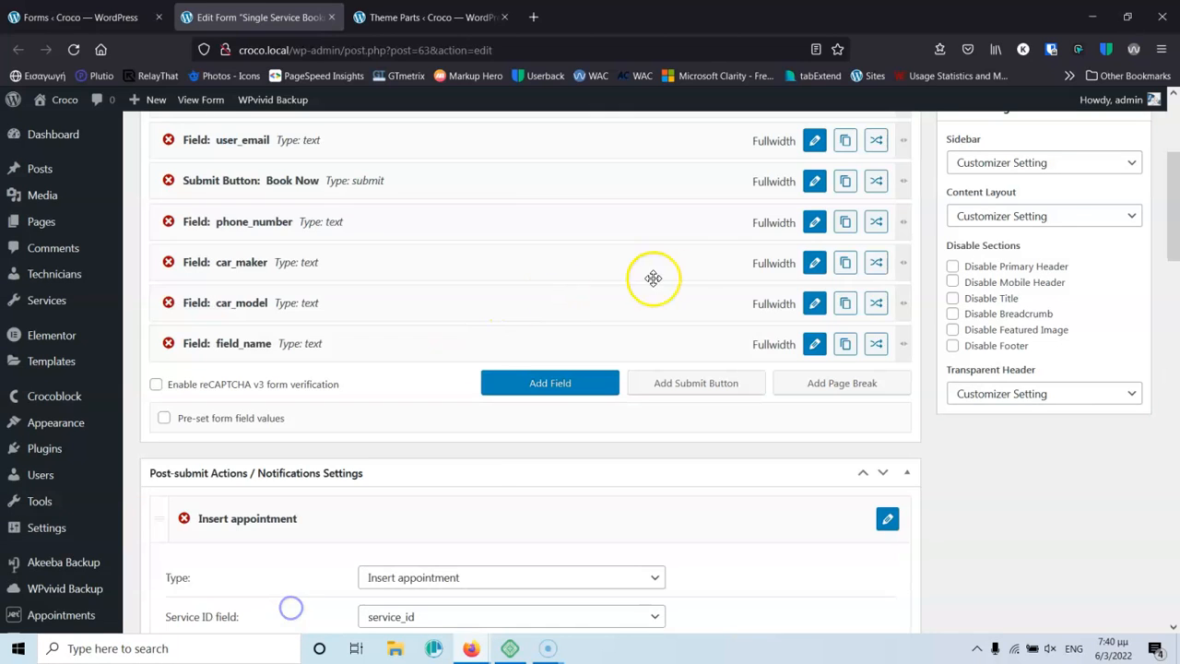
{"action": "left_click", "coordinate": [814, 343]}
{"action": "left_click", "coordinate": [416, 192]}
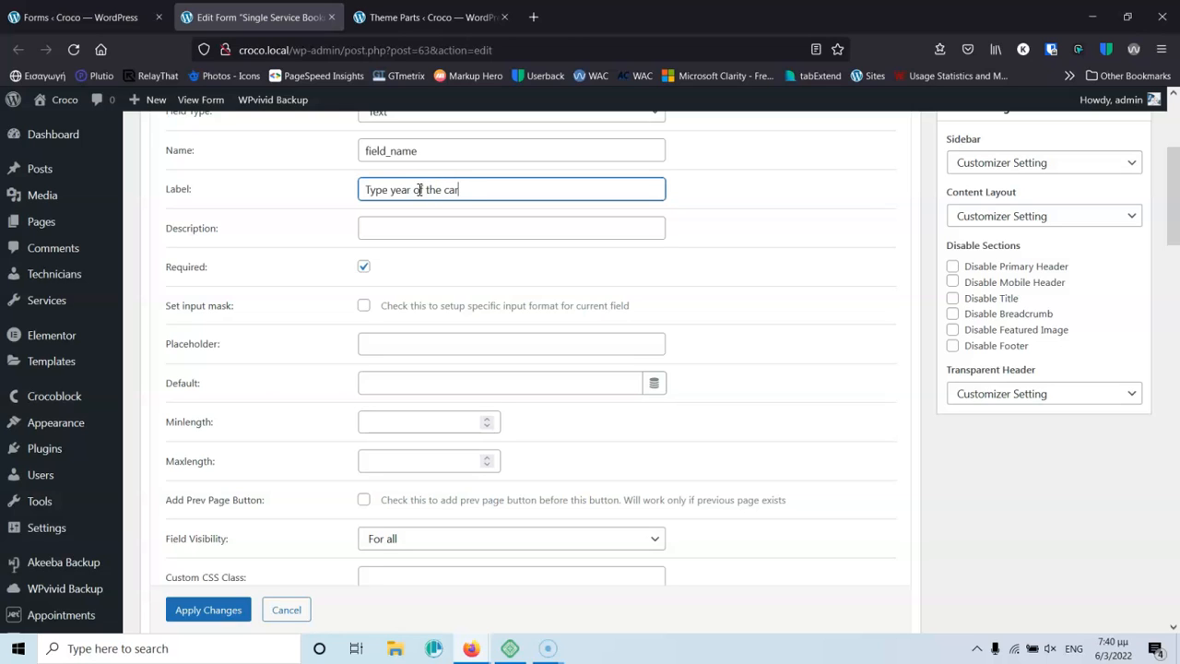
{"action": "left_click_drag", "start_coordinate": [422, 151], "coordinate": [225, 154]}
{"action": "type", "text": "car_year"}
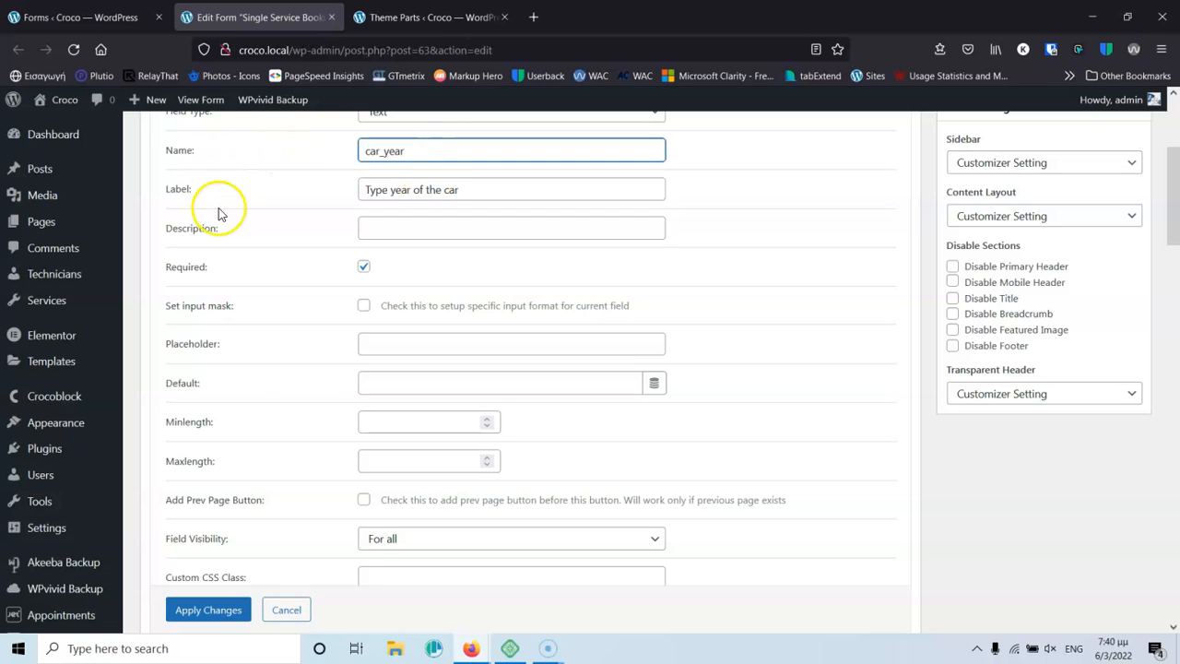
{"action": "left_click", "coordinate": [203, 610]}
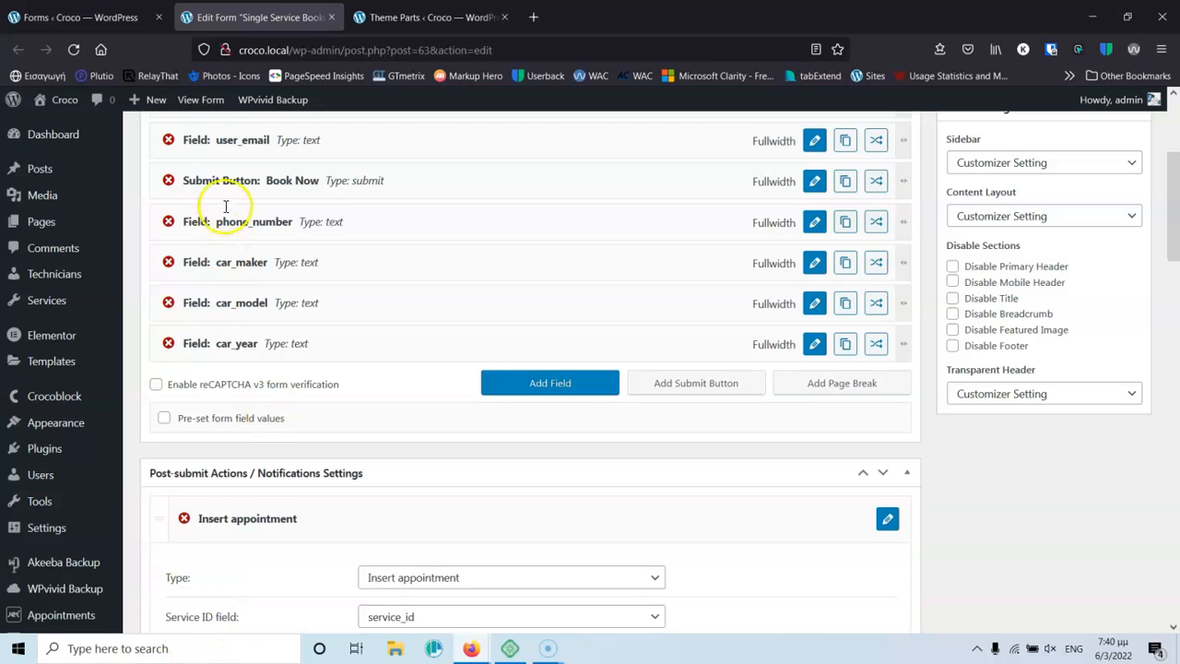
Move the Book Now submit button below the car_year field and apply the Insert appointment action's field mappings.
{"action": "left_click_drag", "start_coordinate": [187, 183], "coordinate": [190, 340]}
{"action": "scroll", "coordinate": [336, 272], "scroll_direction": "down", "scroll_amount": 3}
{"action": "scroll", "coordinate": [336, 272], "scroll_direction": "down", "scroll_amount": 2}
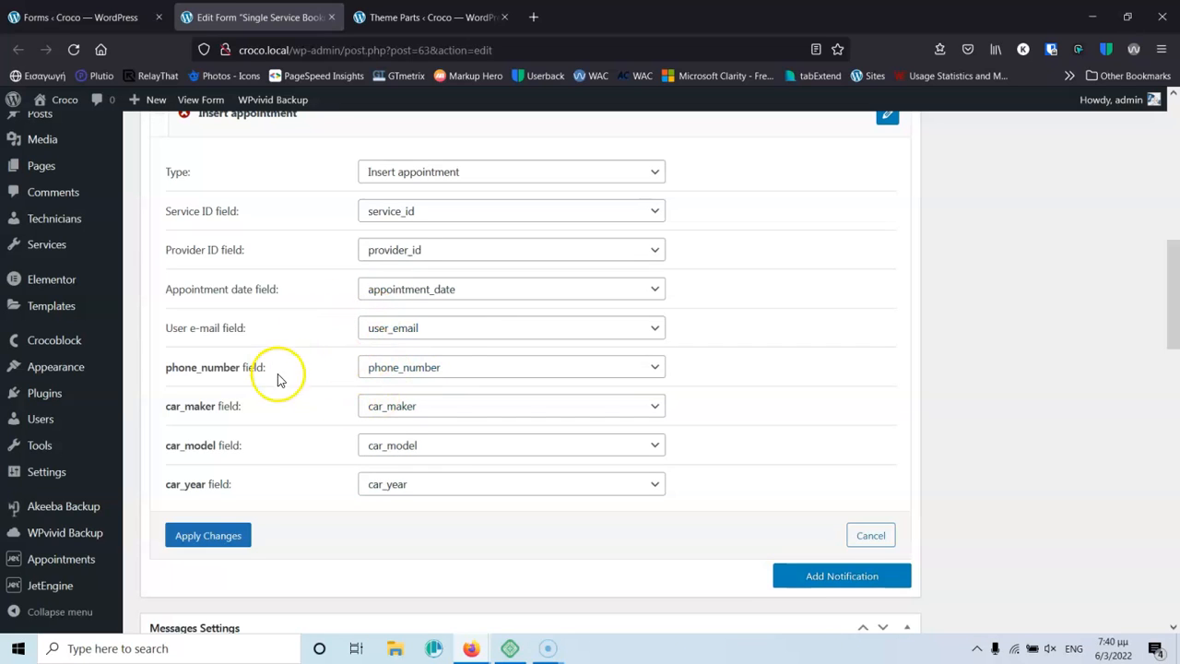
{"action": "left_click", "coordinate": [208, 540]}
Update the Single Service Booking Form to save its new fields and appointment action settings.
{"action": "scroll", "coordinate": [205, 544], "scroll_direction": "up", "scroll_amount": 10}
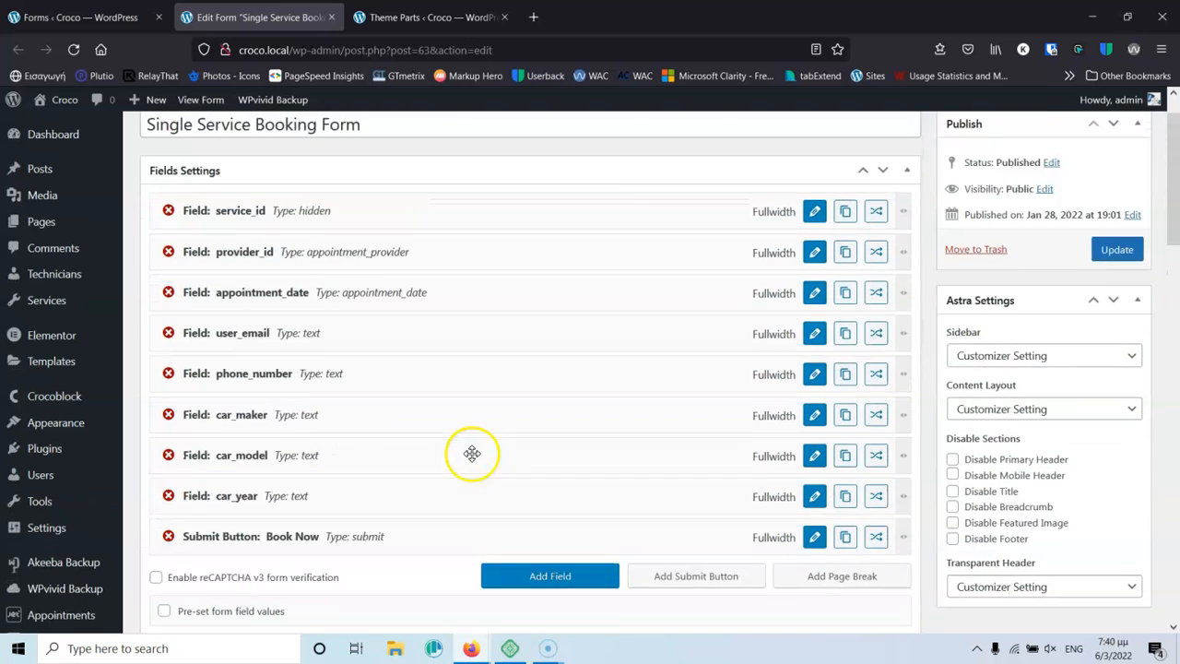
{"action": "left_click", "coordinate": [1113, 301]}
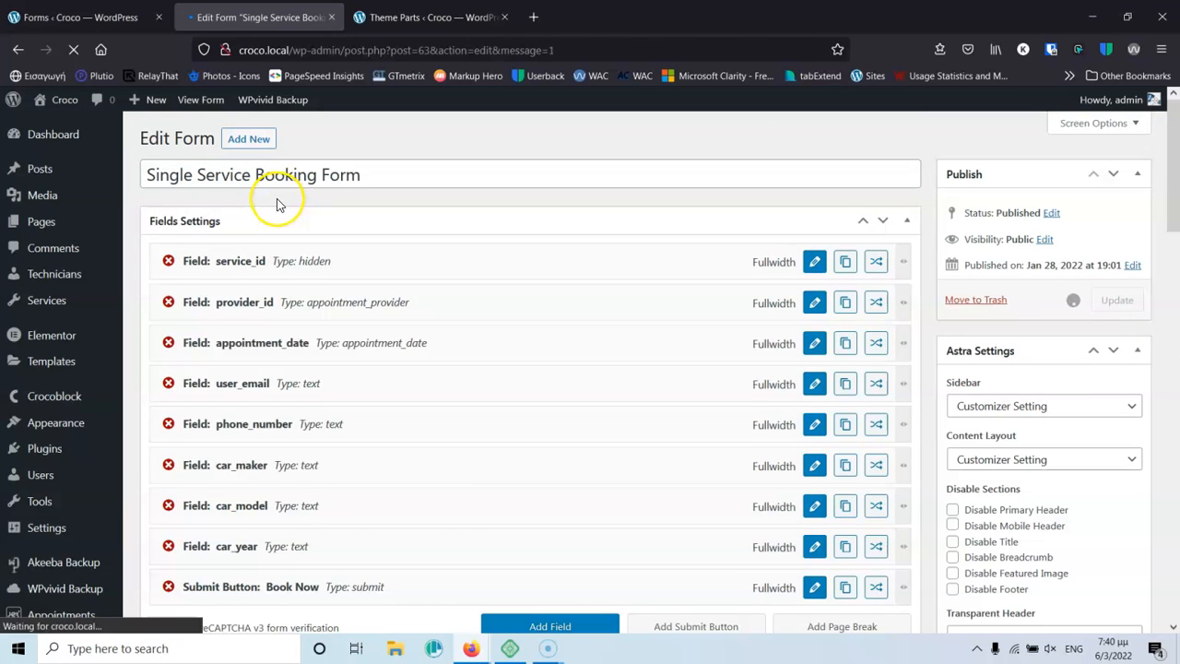
{"action": "scroll", "coordinate": [172, 369], "scroll_direction": "down", "scroll_amount": 10}
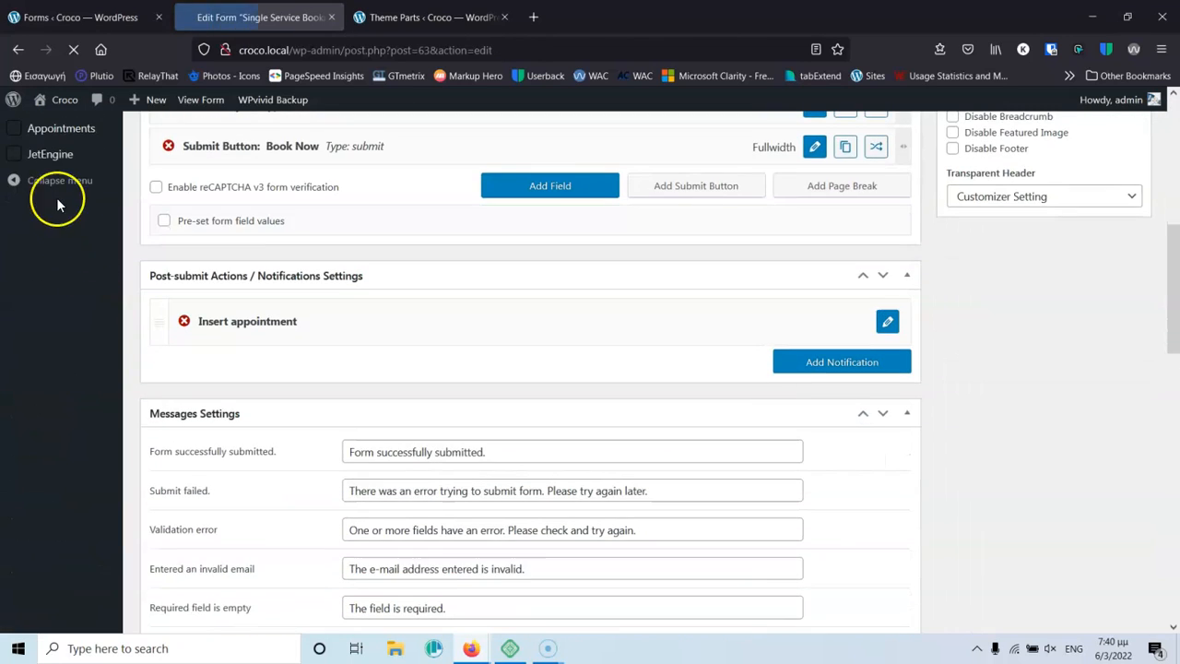
Open the JetEngine forms list, and open the Service Single Template theme part for editing in Elementor.
{"action": "mouse_move", "coordinate": [56, 585]}
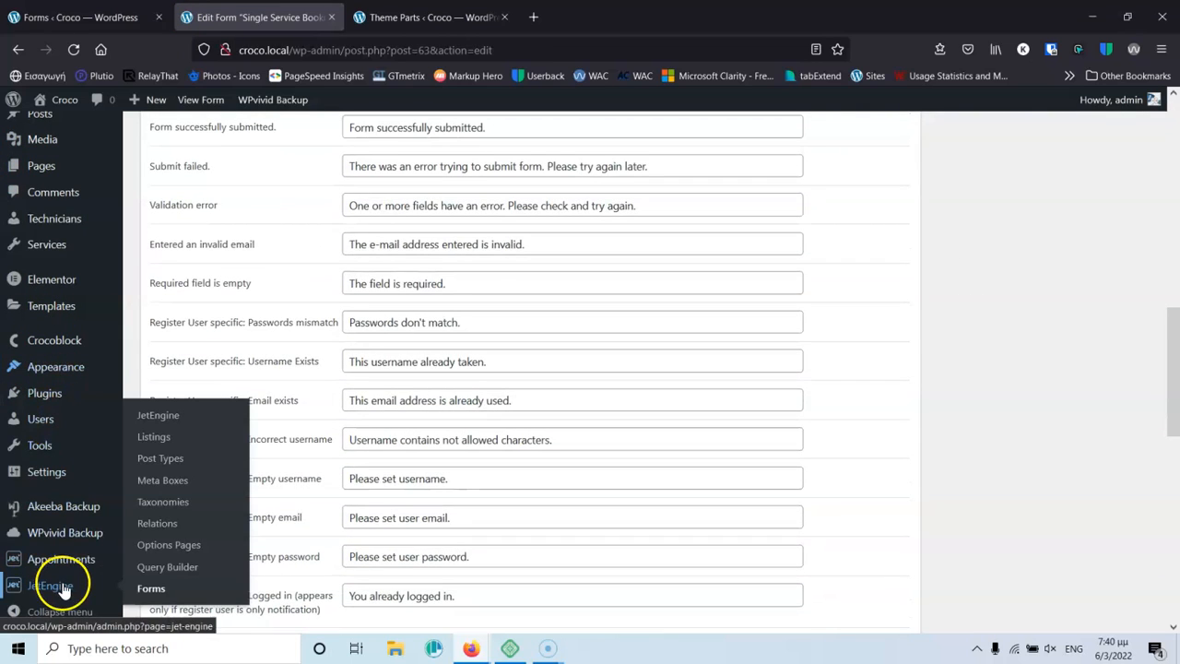
{"action": "left_click", "coordinate": [152, 595]}
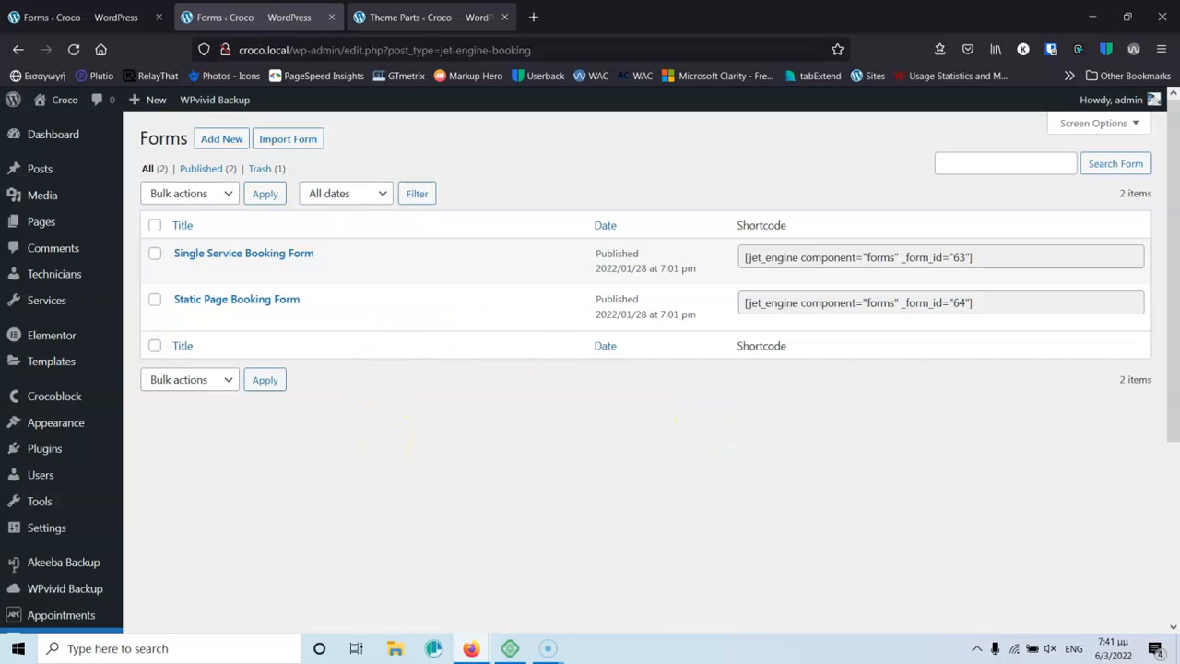
{"action": "left_click", "coordinate": [420, 17]}
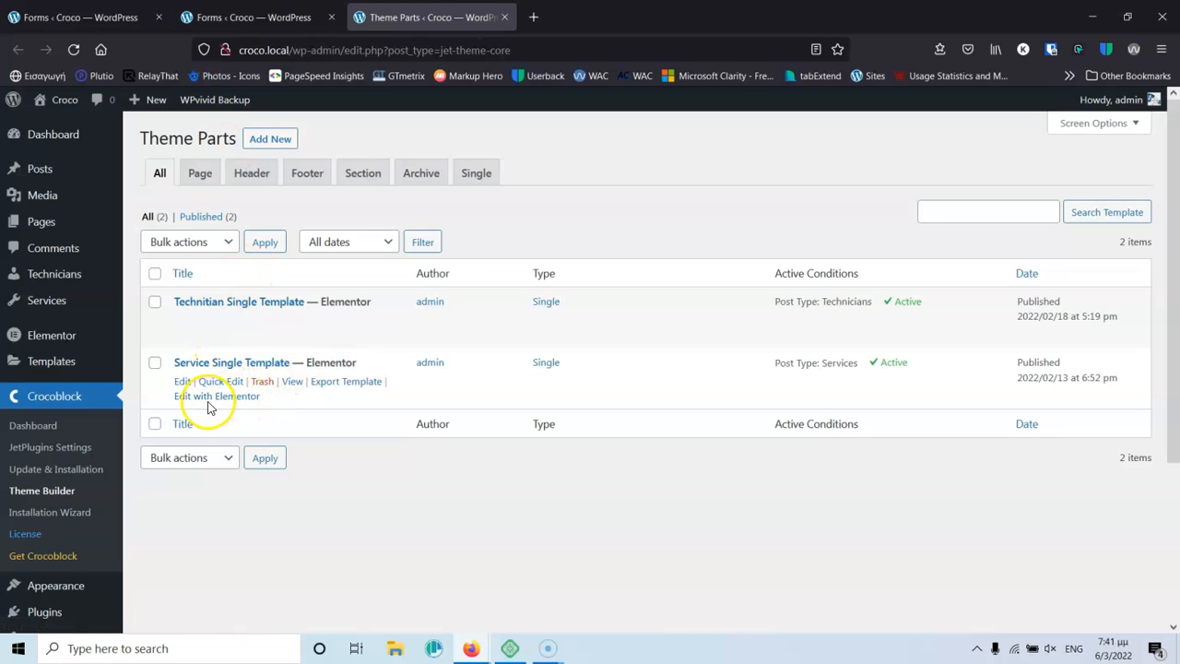
{"action": "middle_click", "coordinate": [236, 397]}
{"action": "key", "text": "ctrl+Tab"}
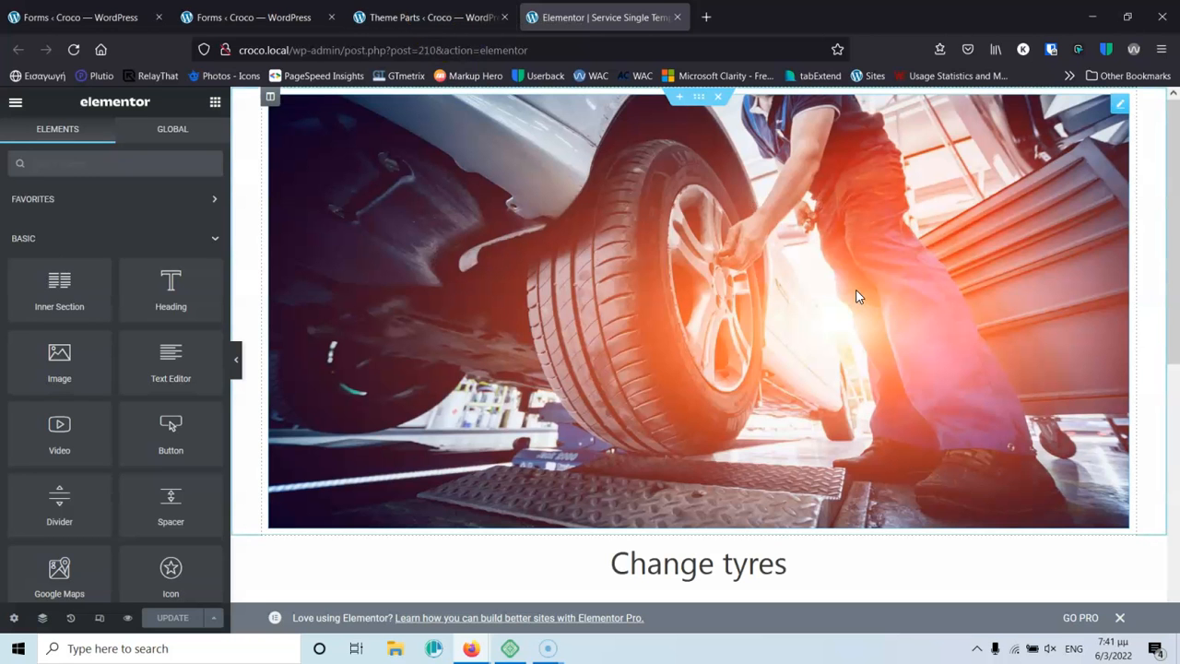
Delete the existing section holding the booking form below the car condition and type details.
{"action": "scroll", "coordinate": [749, 353], "scroll_direction": "down", "scroll_amount": 8}
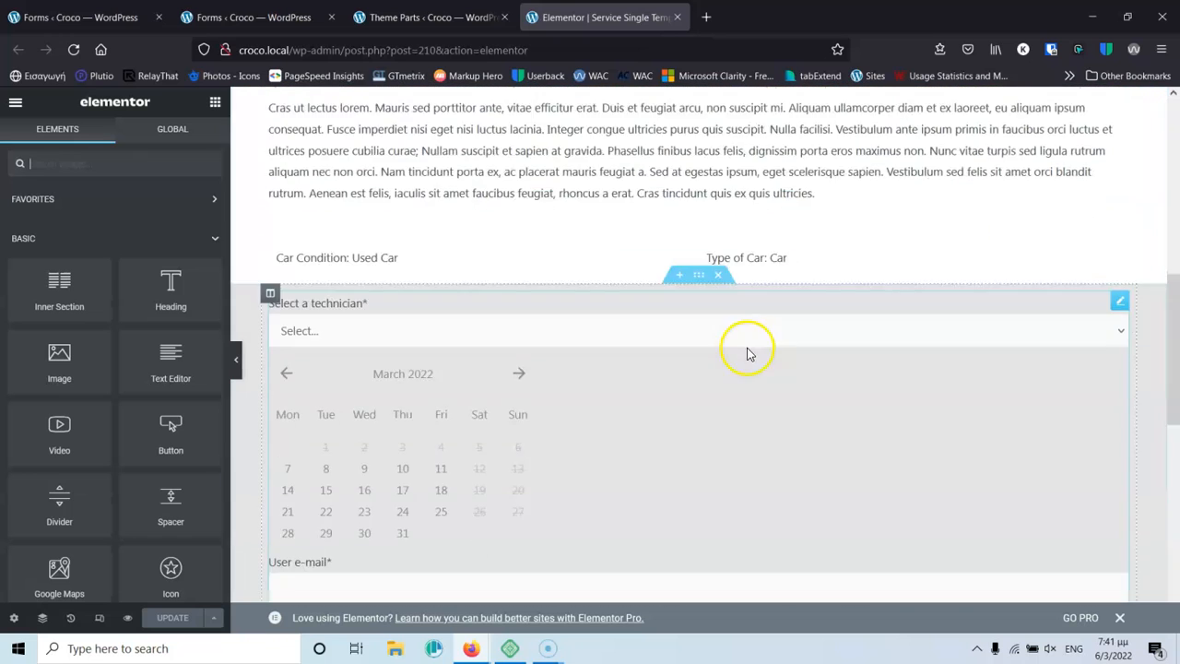
{"action": "scroll", "coordinate": [749, 353], "scroll_direction": "down", "scroll_amount": 6}
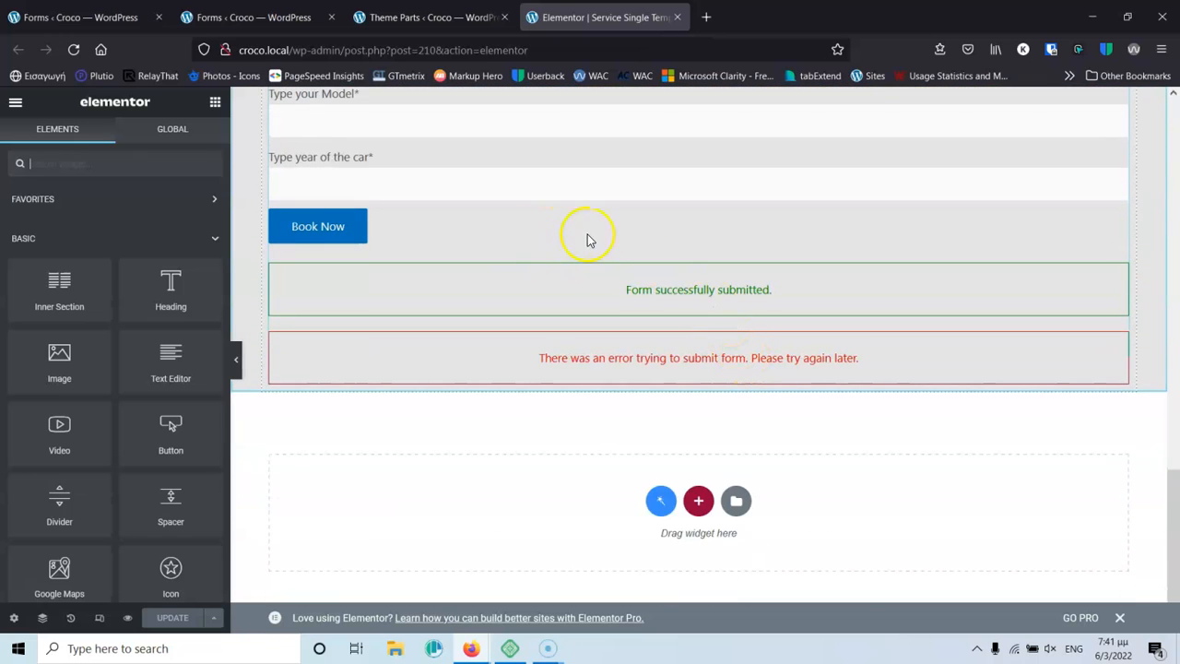
{"action": "right_click", "coordinate": [595, 249]}
{"action": "scroll", "coordinate": [586, 247], "scroll_direction": "up", "scroll_amount": 5}
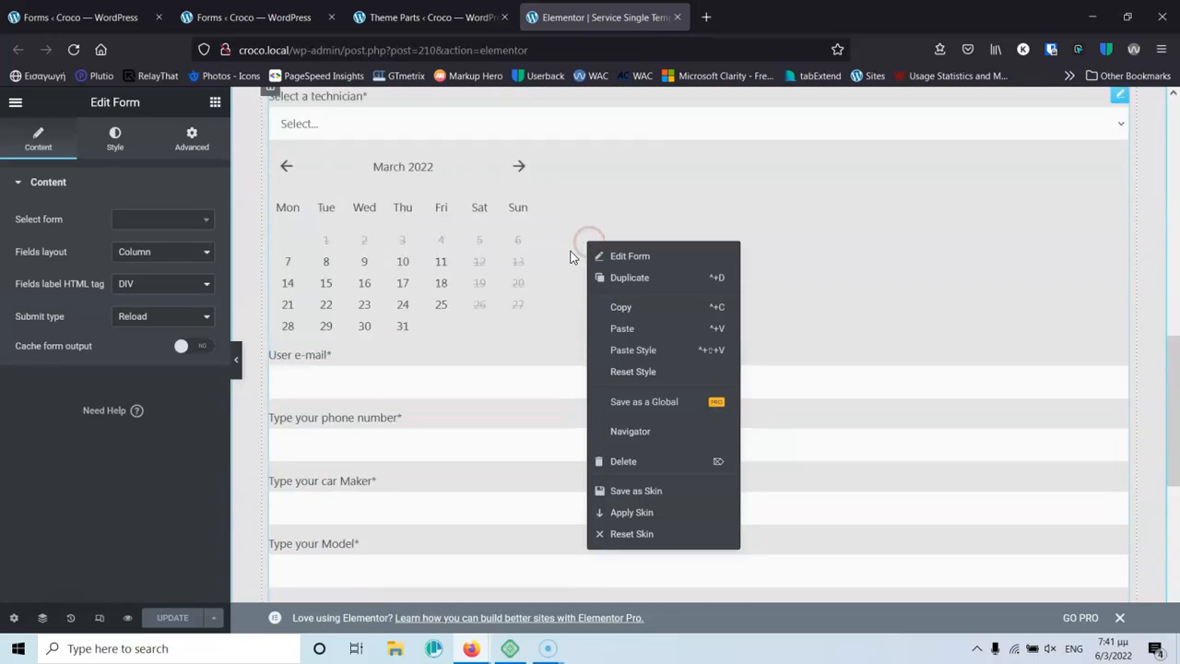
{"action": "left_click", "coordinate": [553, 305]}
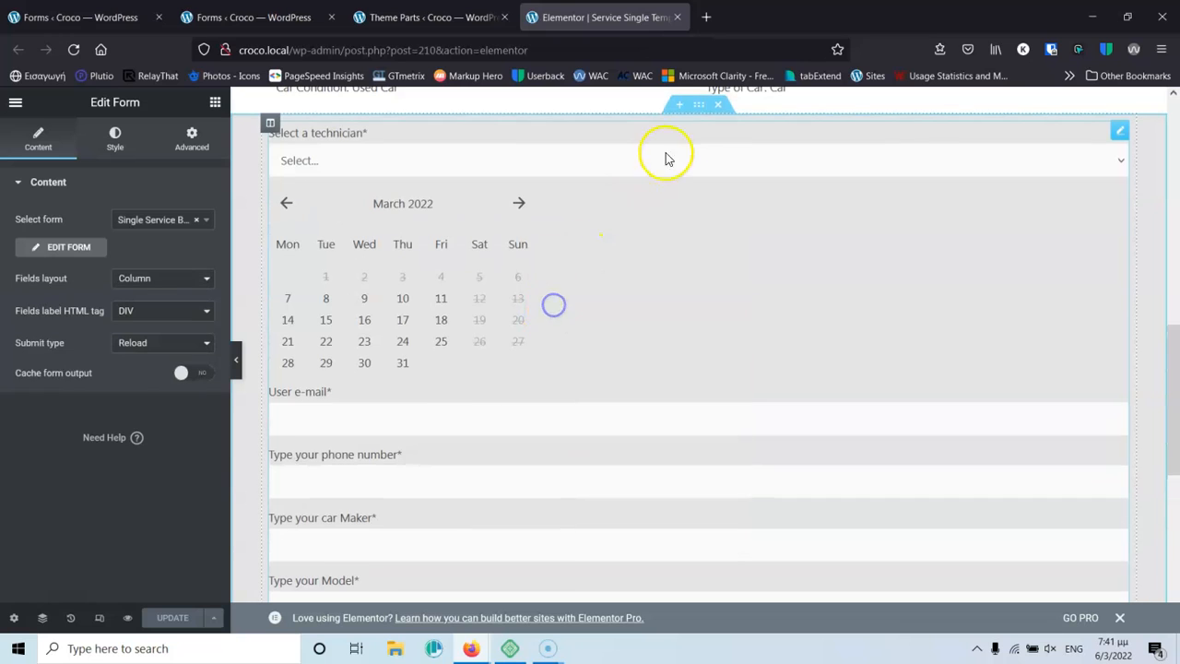
{"action": "left_click", "coordinate": [717, 104]}
Add a single-column section below the car details and give it a classic background colour of #E7E7E7.
{"action": "left_click", "coordinate": [698, 501]}
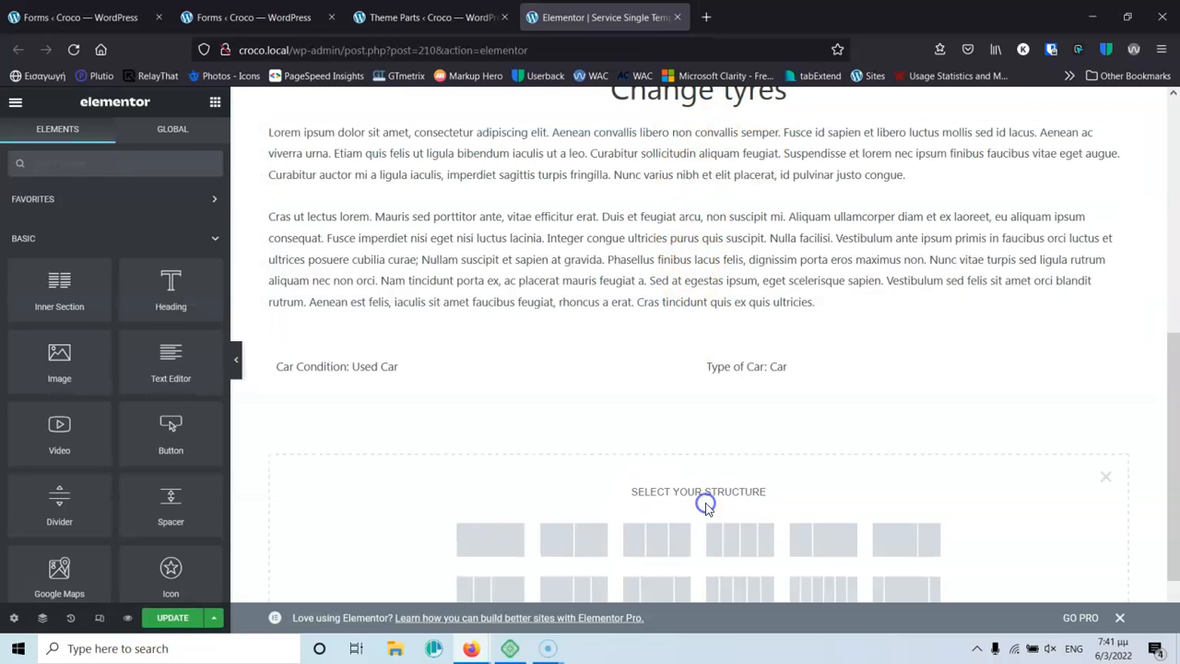
{"action": "left_click", "coordinate": [480, 544]}
{"action": "left_click", "coordinate": [698, 387]}
{"action": "left_click", "coordinate": [114, 134]}
{"action": "left_click", "coordinate": [143, 251]}
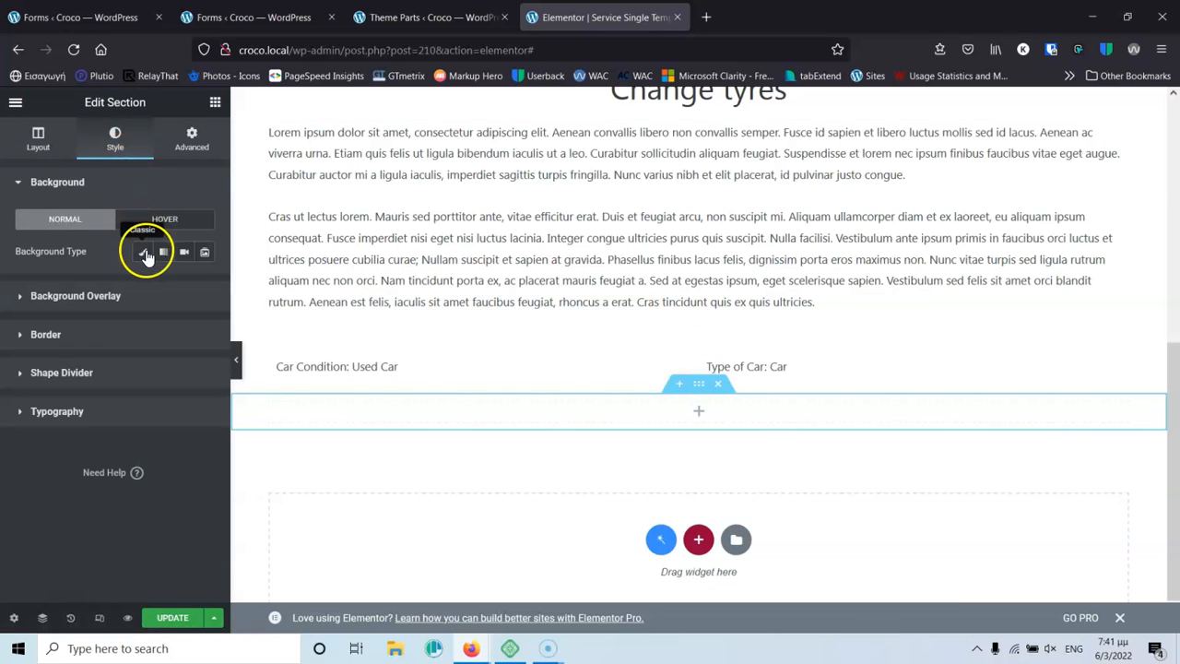
{"action": "left_click", "coordinate": [204, 285]}
{"action": "left_click_drag", "start_coordinate": [88, 371], "coordinate": [16, 359]}
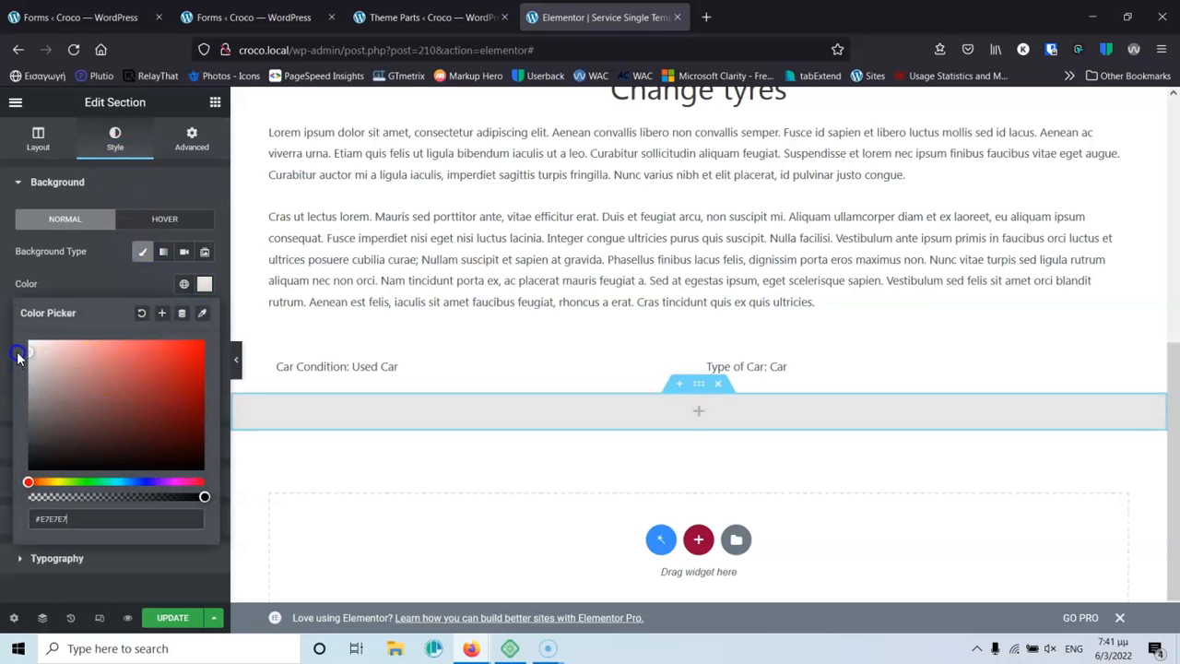
Set the new section's padding to 50 px on all sides.
{"action": "left_click", "coordinate": [207, 141]}
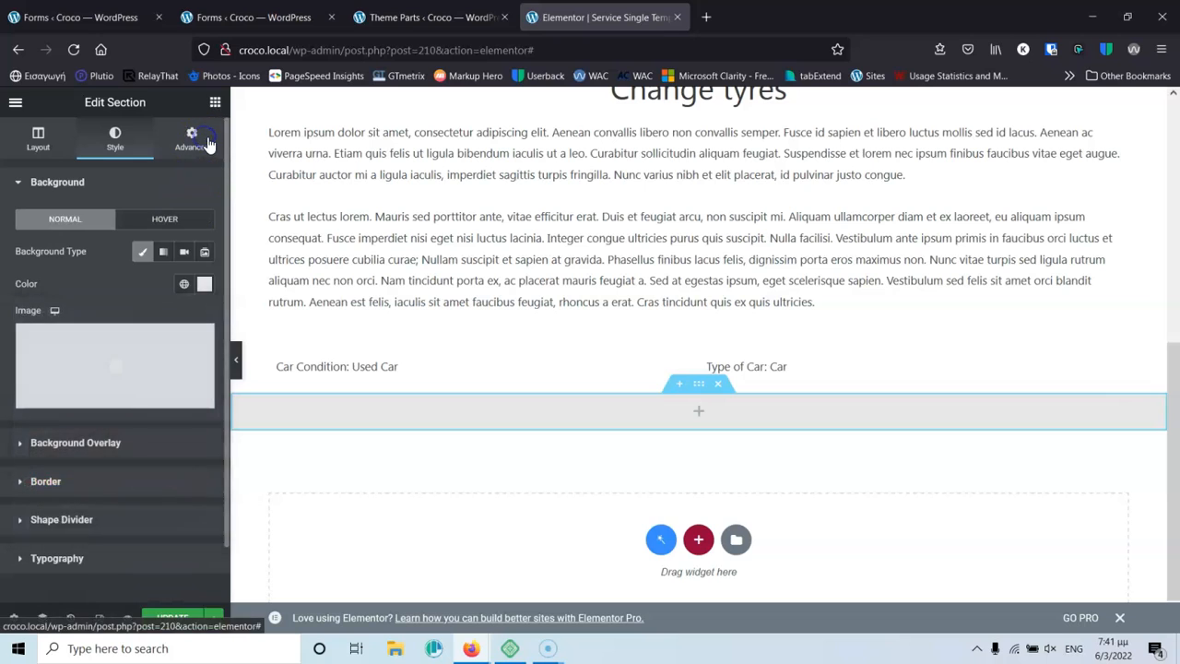
{"action": "left_click", "coordinate": [208, 143]}
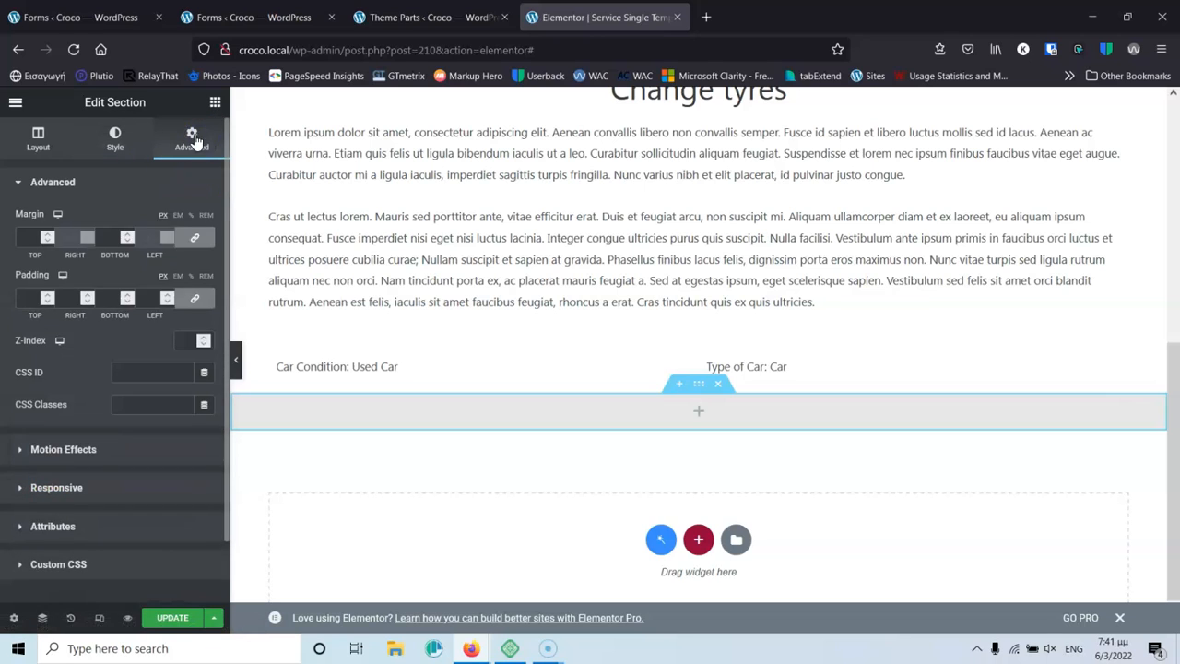
{"action": "left_click", "coordinate": [30, 300]}
{"action": "type", "text": "50"}
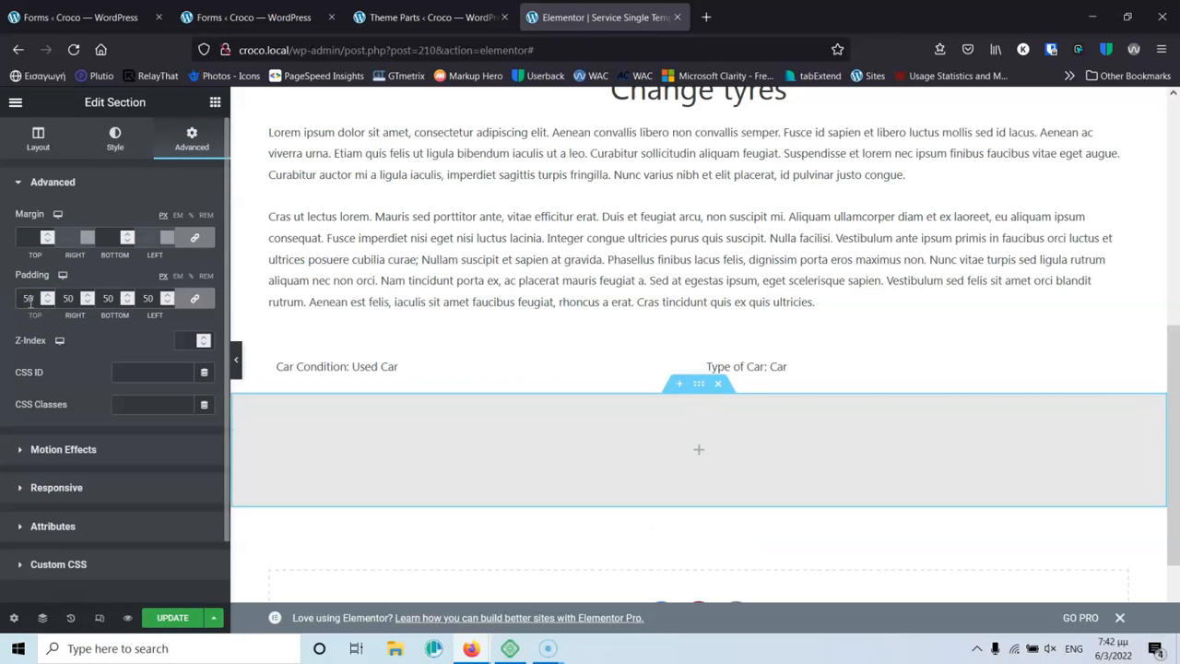
Find the unlocked Form widget and place it in the new grey section.
{"action": "left_click", "coordinate": [698, 455]}
{"action": "type", "text": "for"}
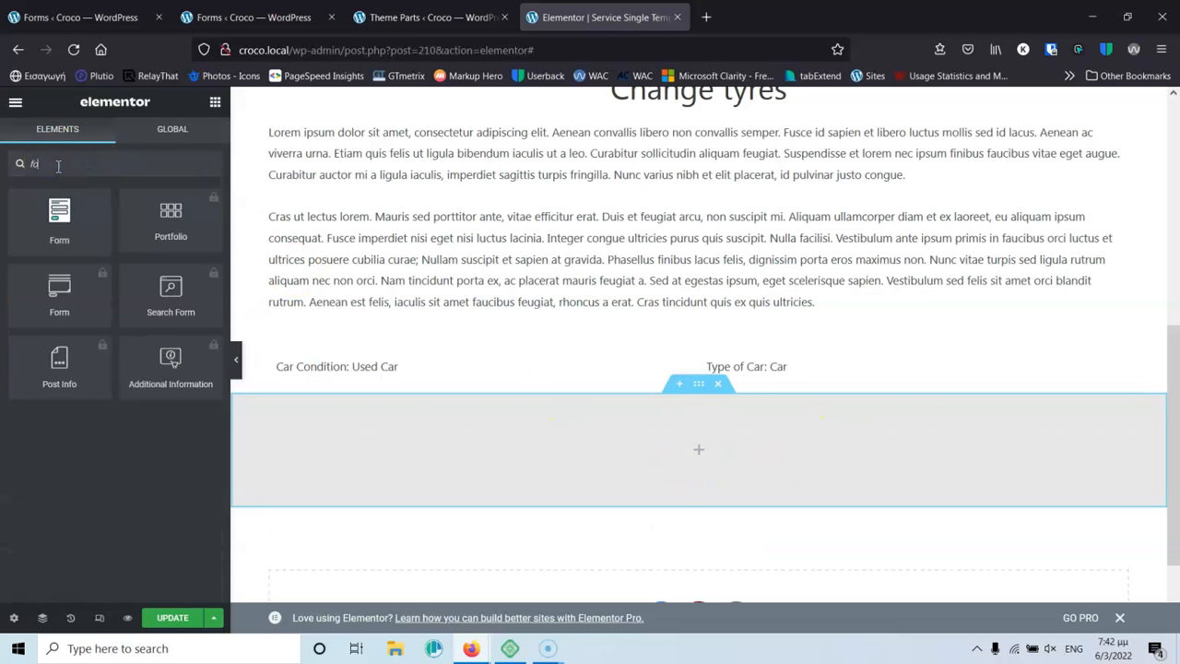
{"action": "left_click_drag", "start_coordinate": [55, 216], "coordinate": [693, 450]}
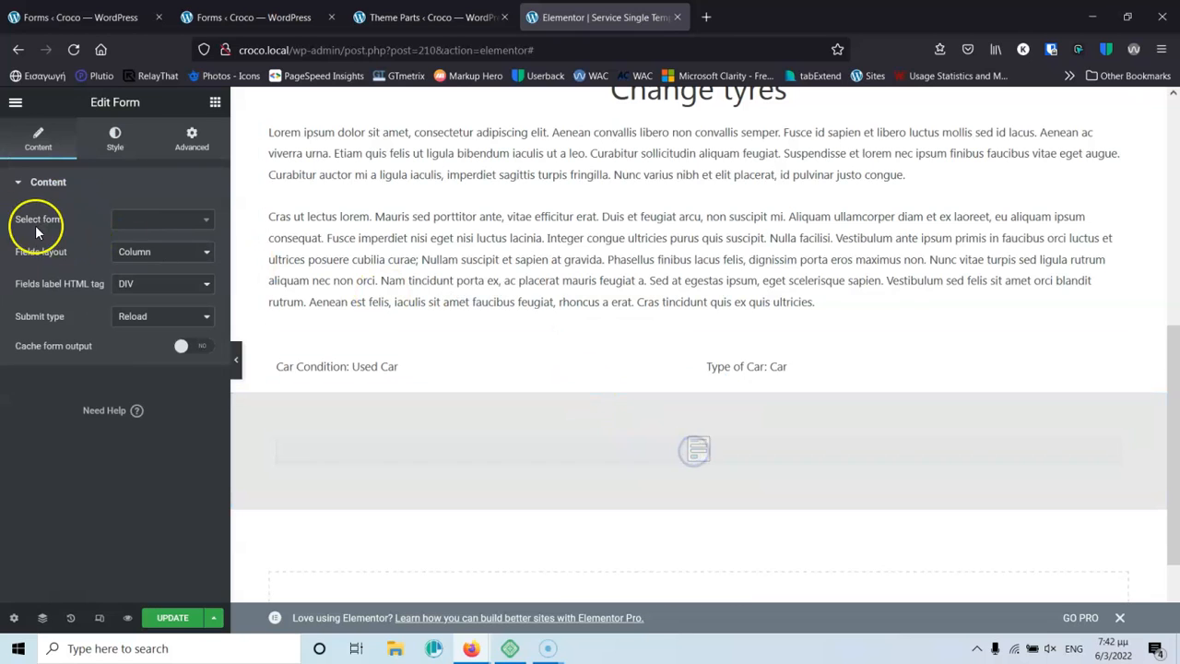
Assign the Single Service Booking Form to the Form widget and update the template.
{"action": "left_click", "coordinate": [156, 221]}
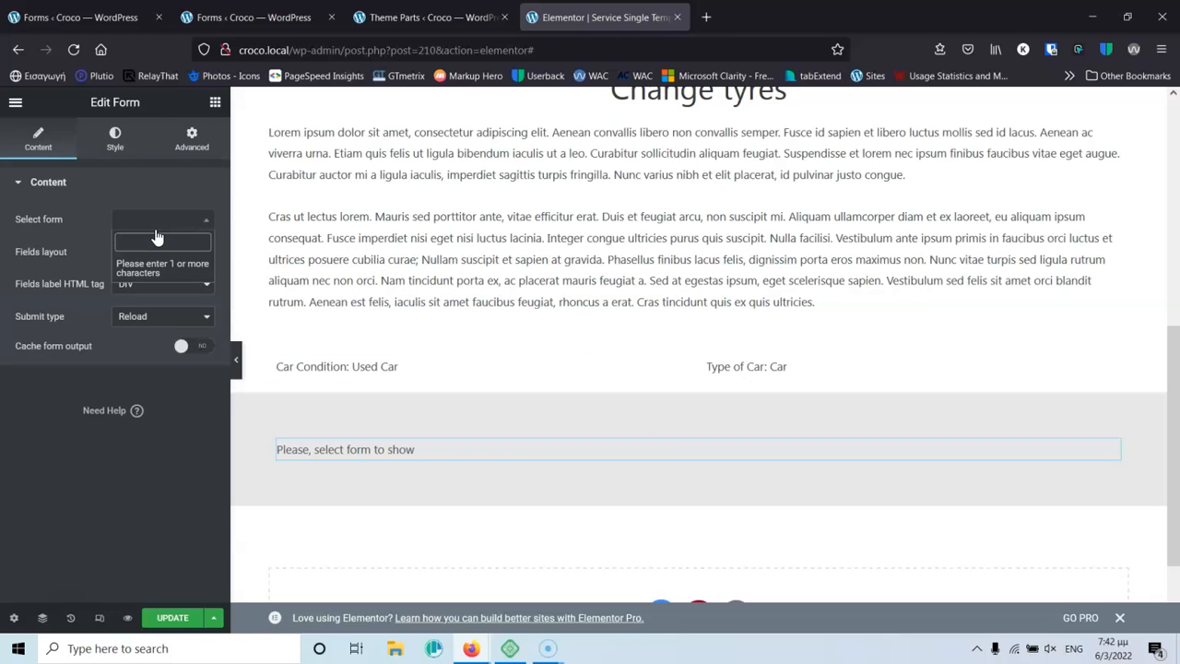
{"action": "type", "text": "singl"}
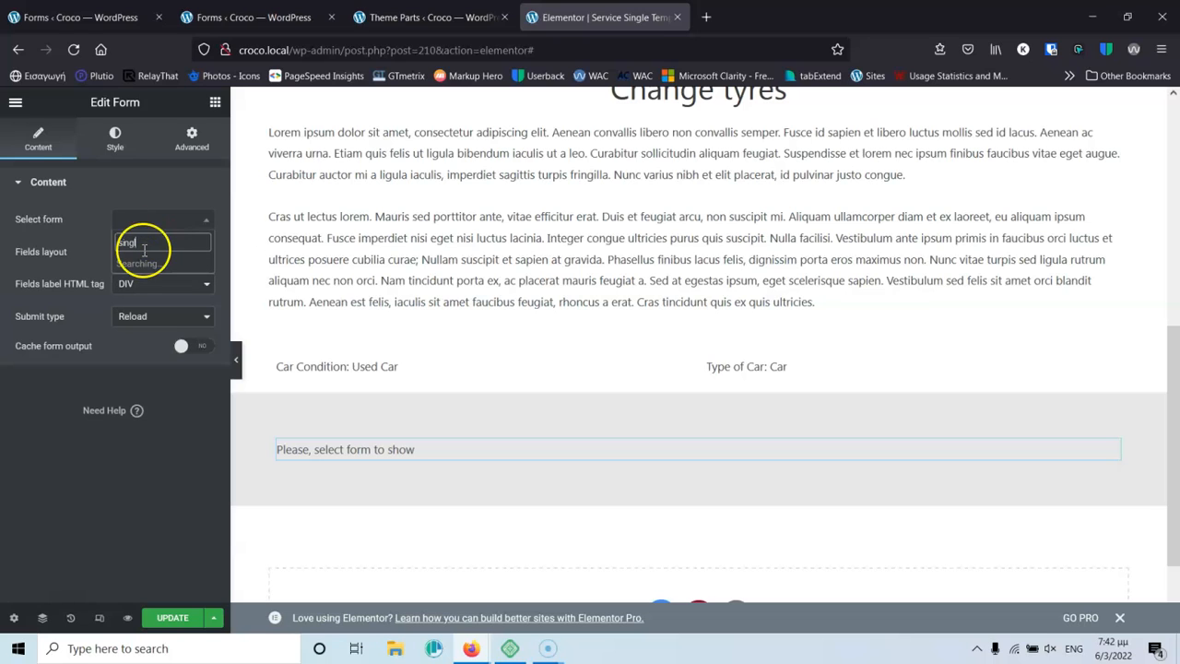
{"action": "left_click", "coordinate": [142, 263]}
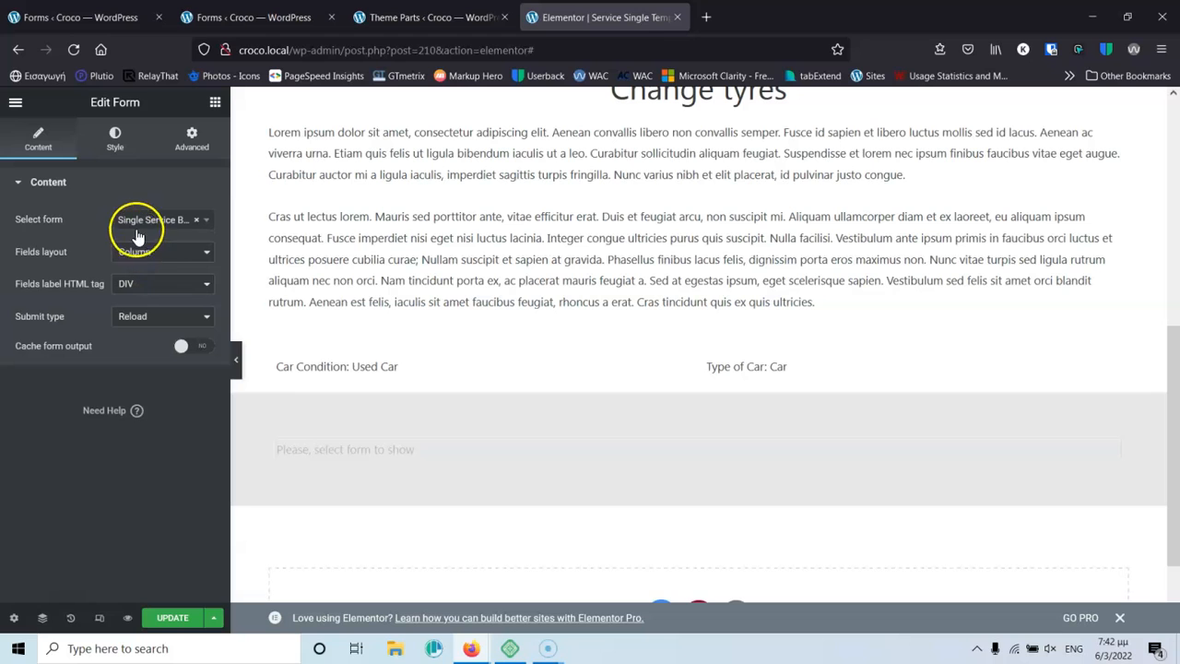
{"action": "left_click", "coordinate": [158, 622]}
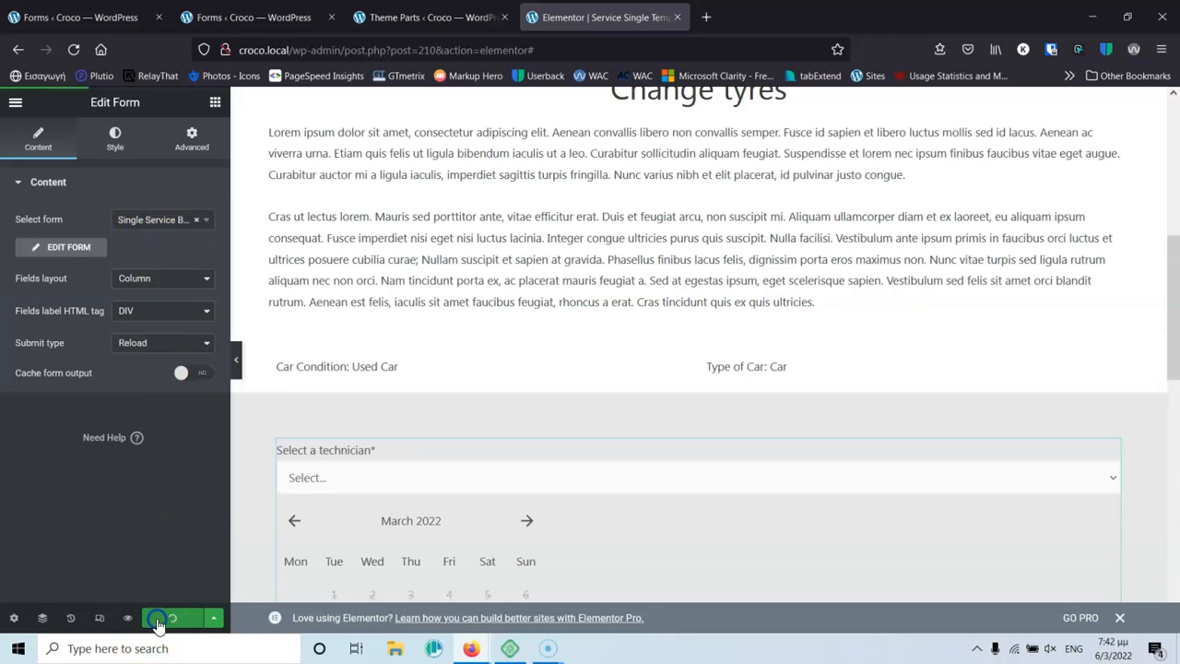
Open the live site in a separate browser tab and go to the Change tyres service page.
{"action": "left_click", "coordinate": [436, 13]}
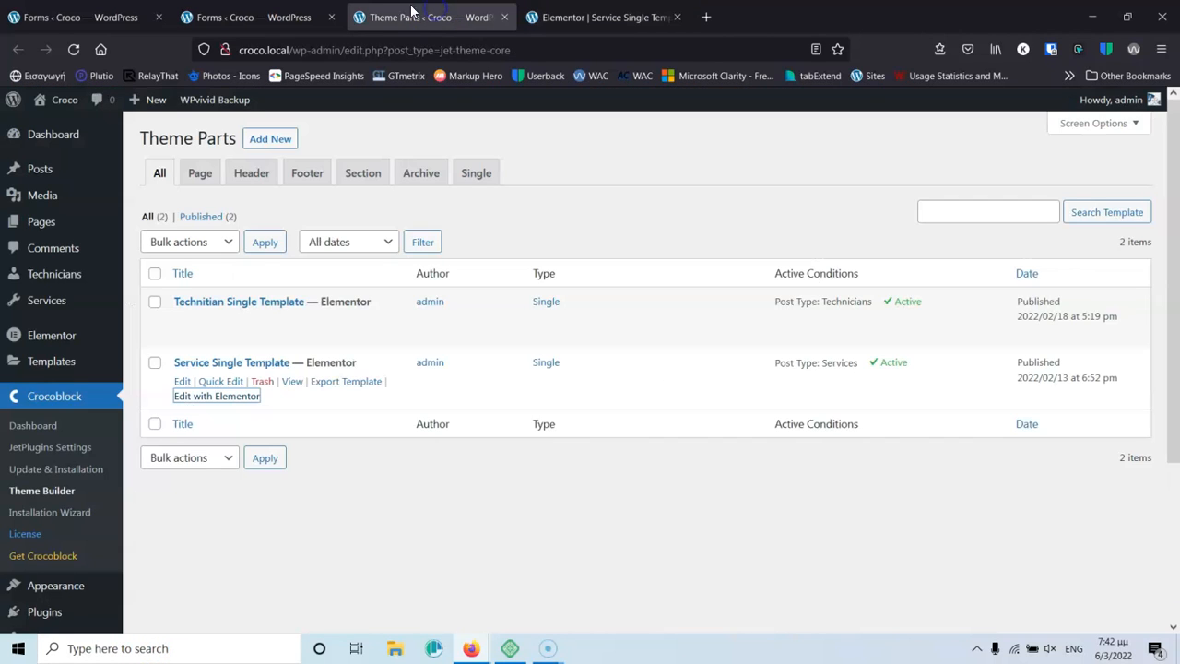
{"action": "left_click", "coordinate": [266, 13]}
{"action": "middle_click", "coordinate": [65, 126]}
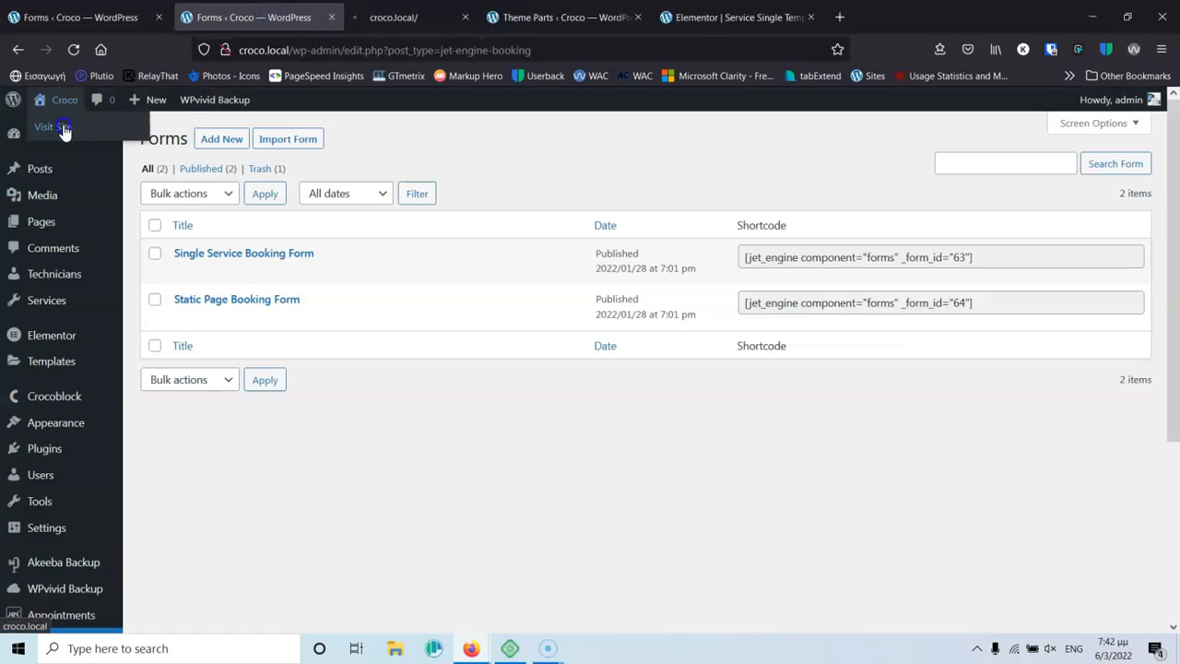
{"action": "left_click_drag", "start_coordinate": [414, 21], "coordinate": [759, 14]}
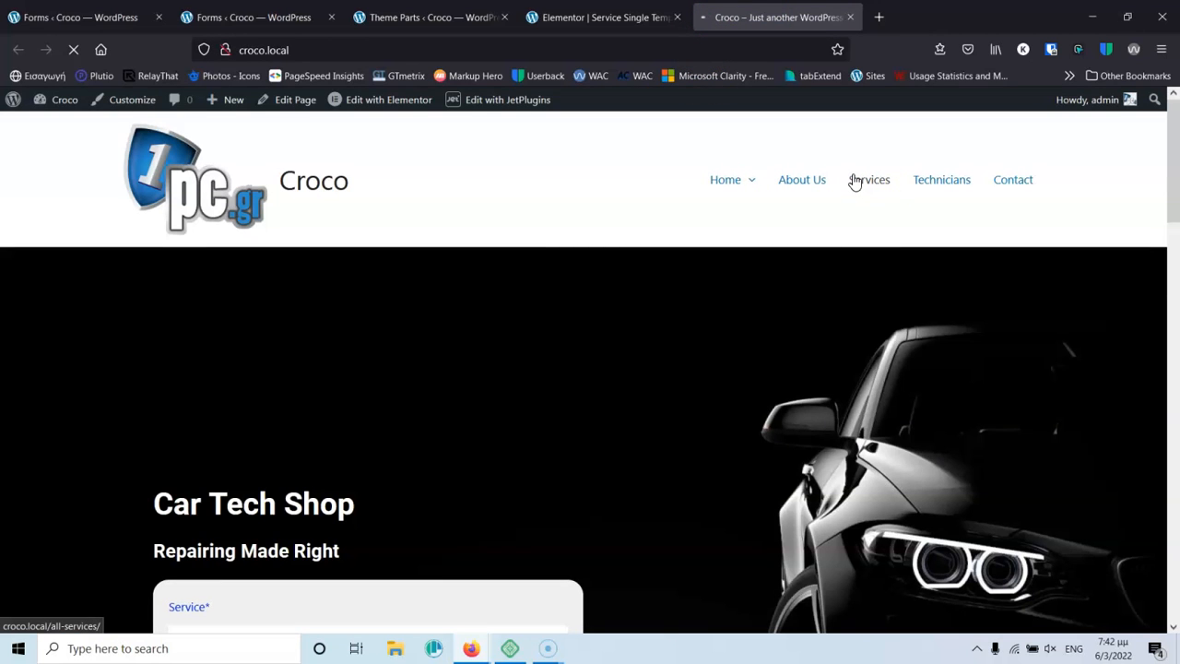
{"action": "left_click", "coordinate": [855, 181]}
{"action": "scroll", "coordinate": [848, 173], "scroll_direction": "down", "scroll_amount": 3}
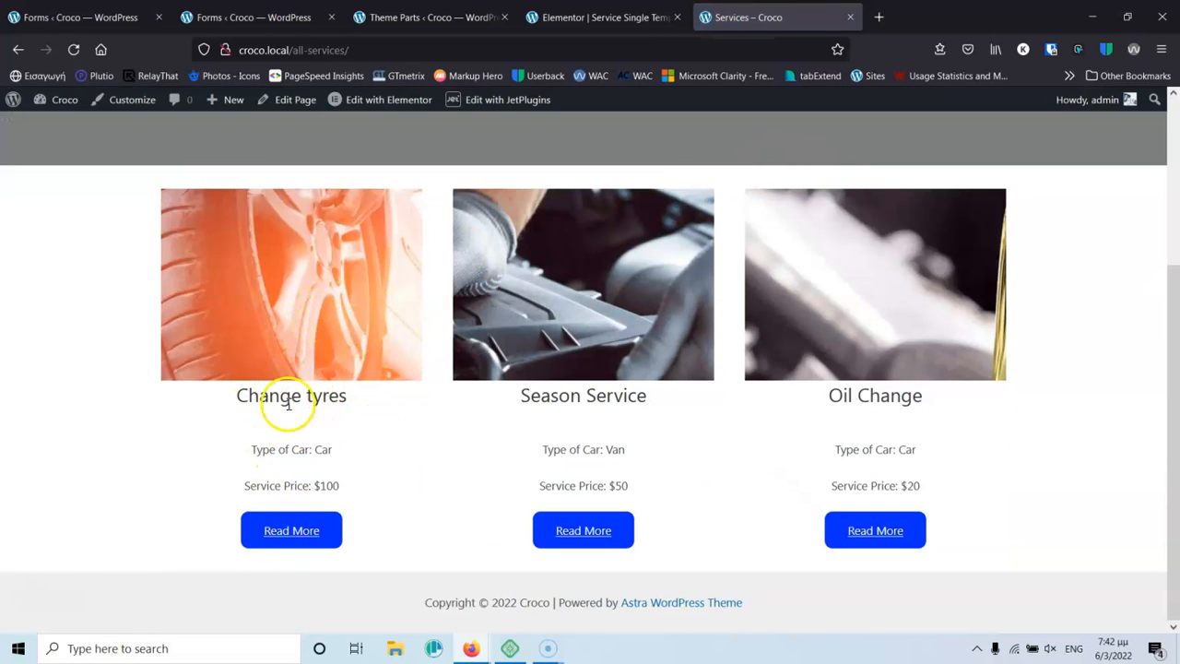
{"action": "left_click", "coordinate": [307, 539]}
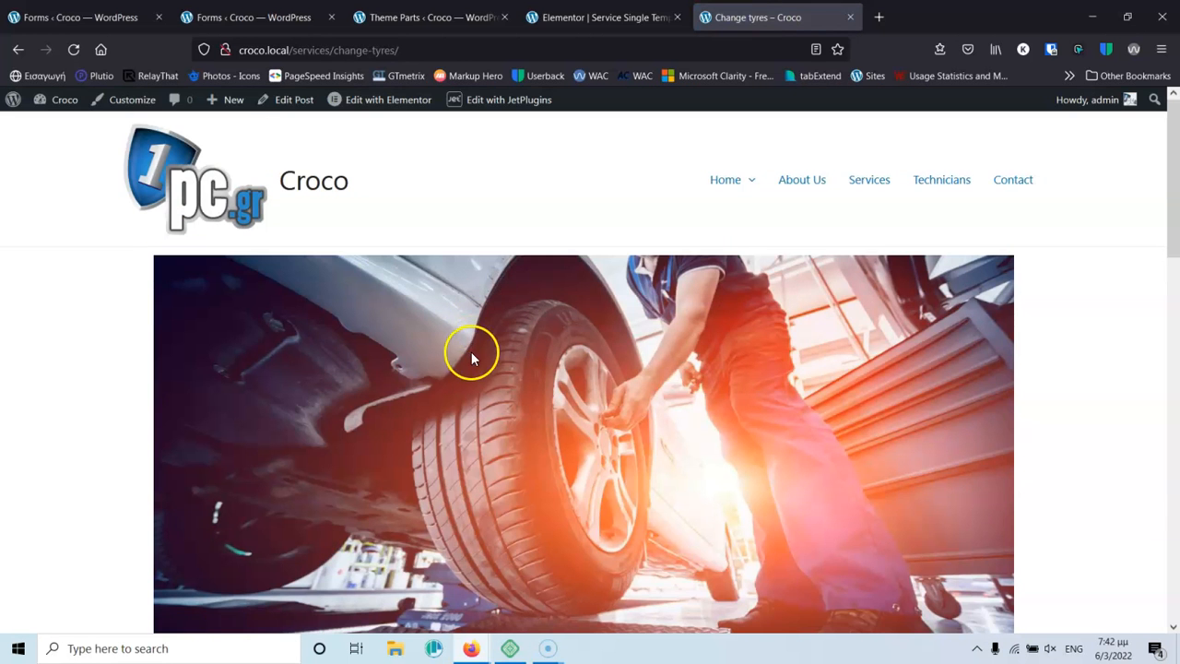
Review the booking form on the Change tyres page, including its technician options, calendar and input fields.
{"action": "scroll", "coordinate": [471, 352], "scroll_direction": "down", "scroll_amount": 10}
{"action": "scroll", "coordinate": [473, 357], "scroll_direction": "down", "scroll_amount": 1}
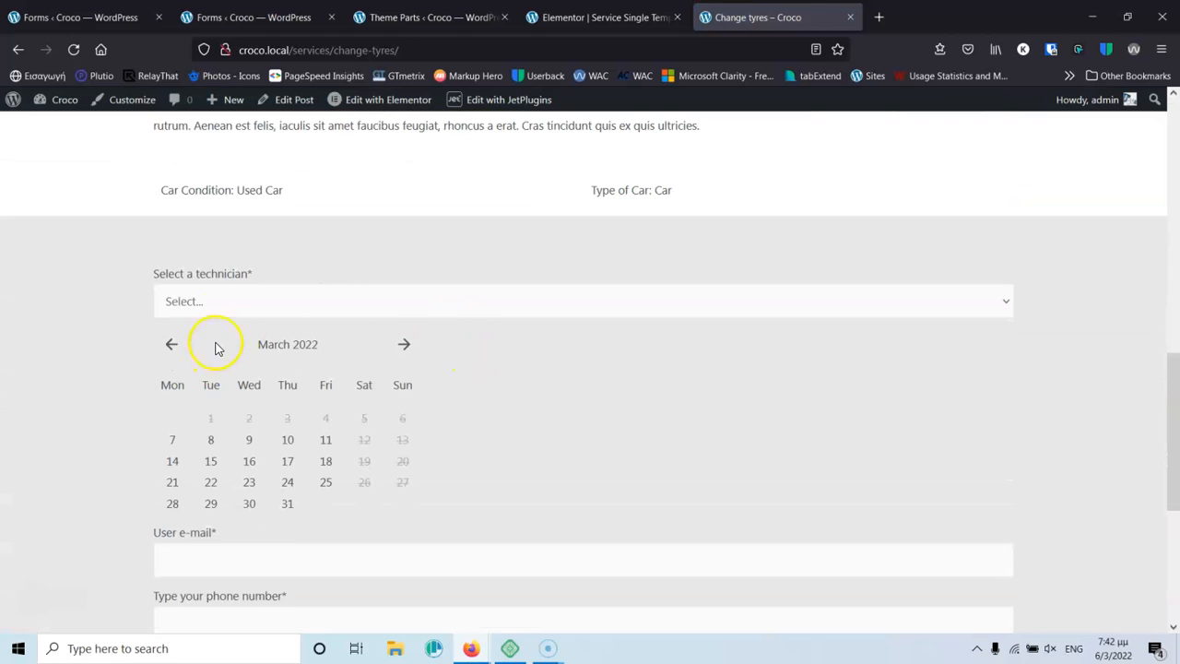
{"action": "left_click", "coordinate": [270, 304]}
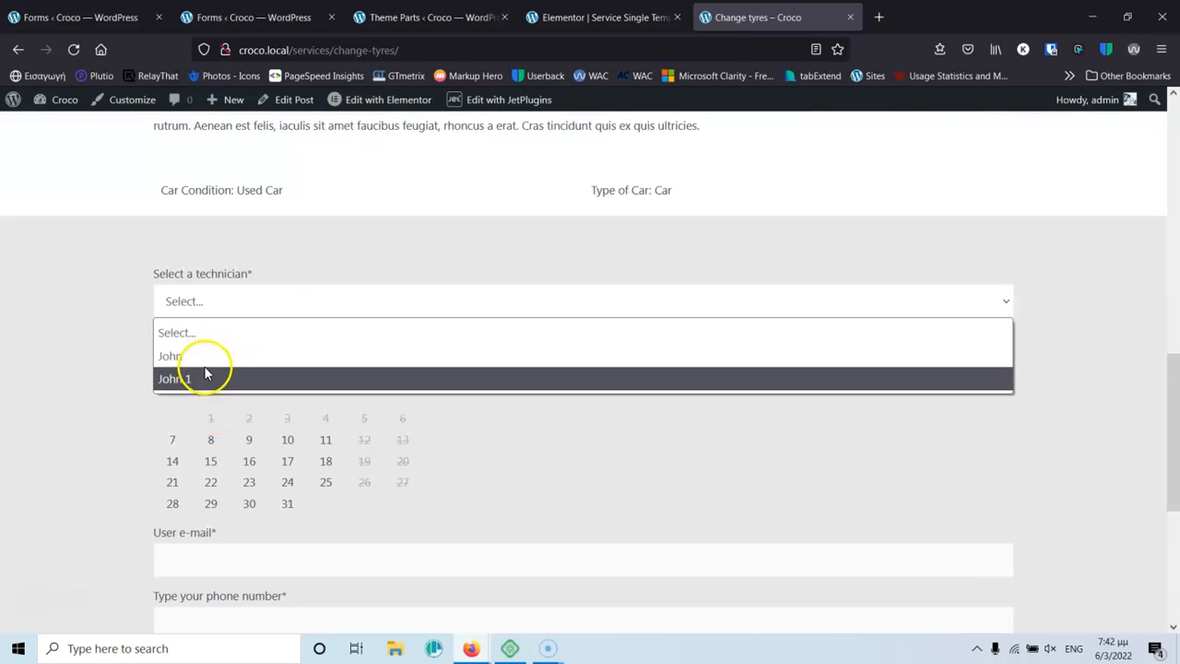
{"action": "left_click", "coordinate": [96, 369]}
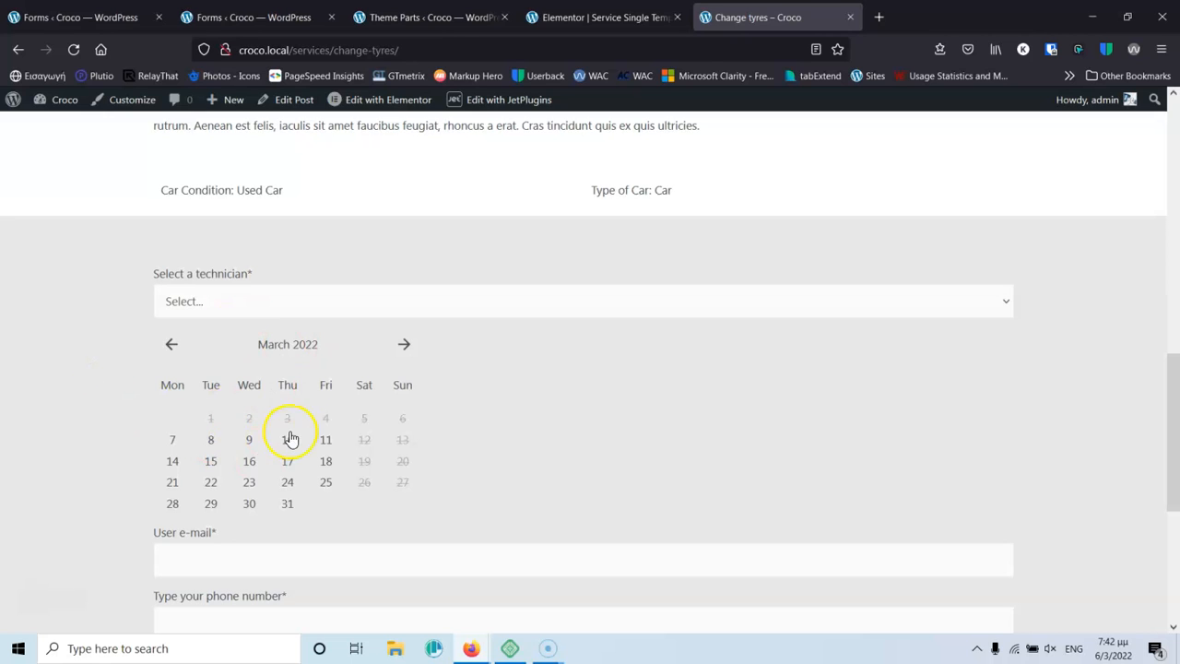
{"action": "scroll", "coordinate": [315, 407], "scroll_direction": "down", "scroll_amount": 3}
{"action": "scroll", "coordinate": [244, 477], "scroll_direction": "up", "scroll_amount": 10}
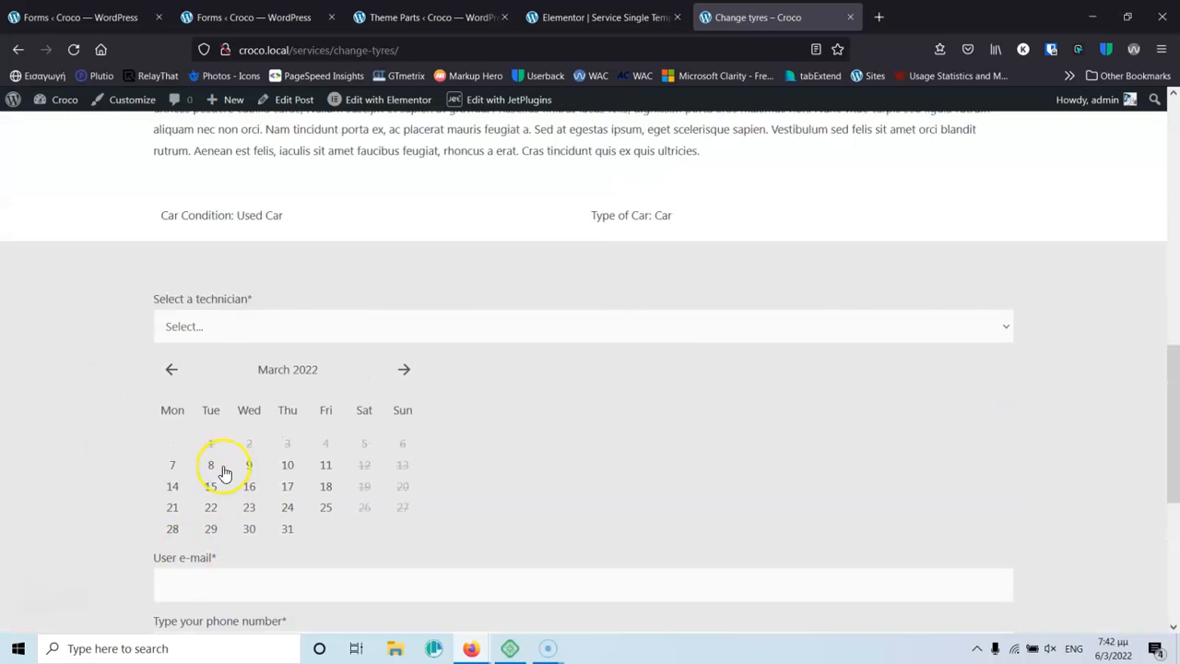
{"action": "scroll", "coordinate": [544, 501], "scroll_direction": "down", "scroll_amount": 4}
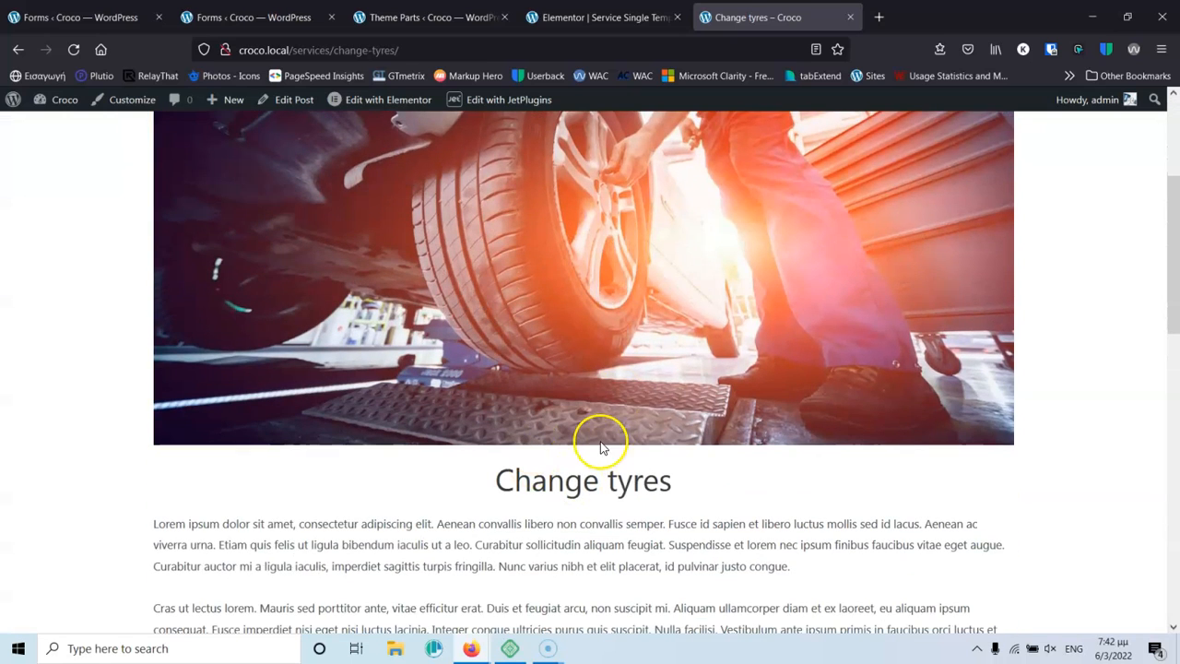
Close the live site, Elementor editor and duplicate Forms browser tabs, keeping one Forms list and the Theme Parts list open.
{"action": "left_click", "coordinate": [849, 17]}
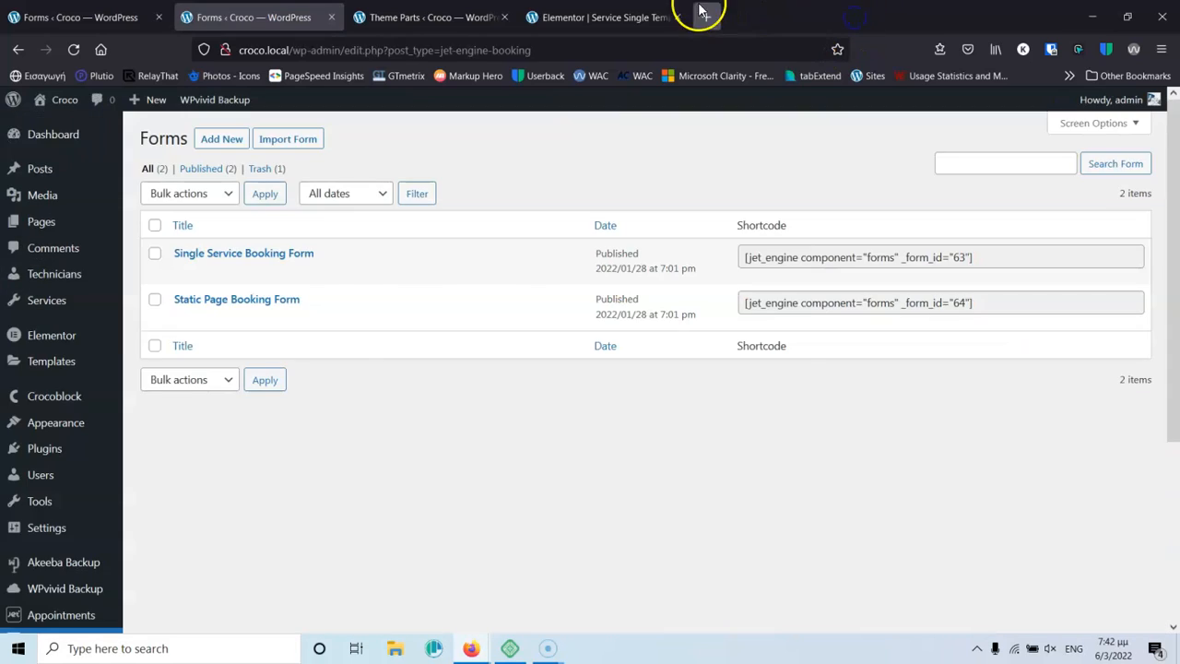
{"action": "left_click", "coordinate": [642, 18]}
{"action": "left_click", "coordinate": [677, 17]}
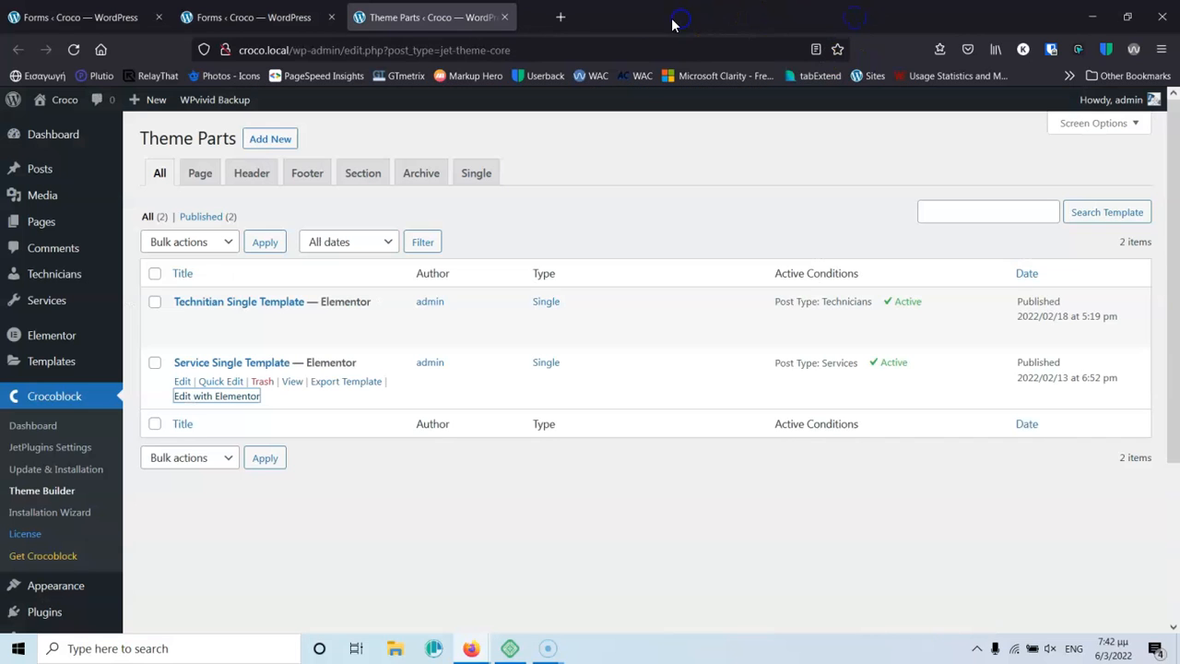
{"action": "left_click", "coordinate": [286, 19]}
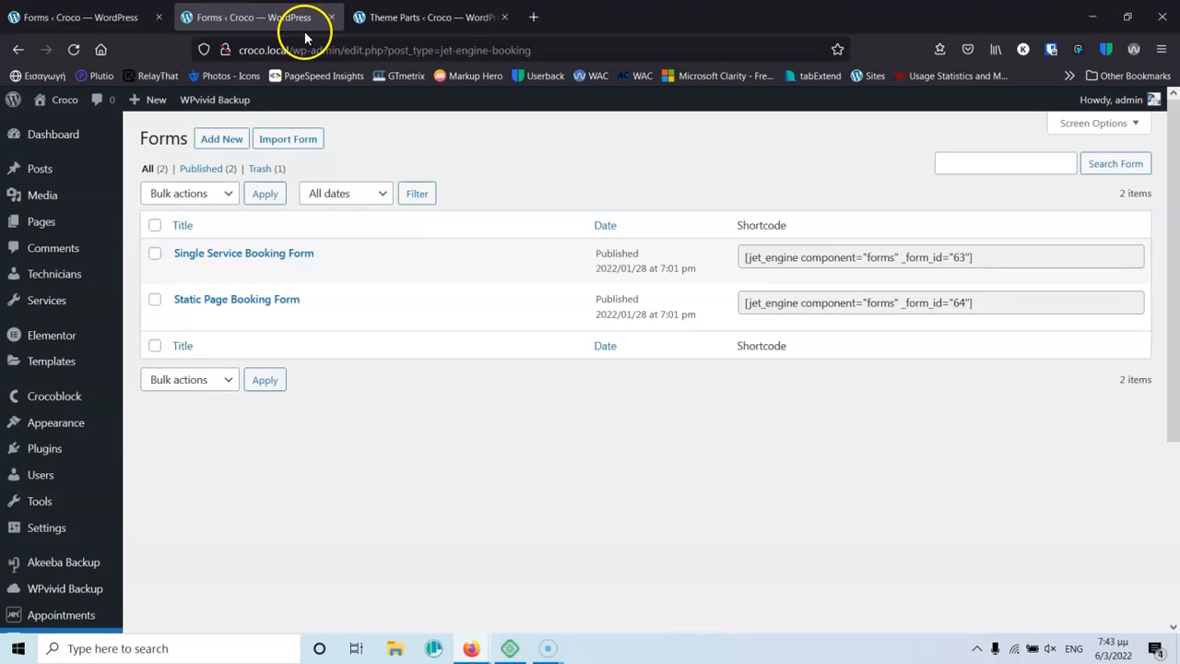
{"action": "left_click", "coordinate": [47, 13]}
{"action": "left_click", "coordinate": [434, 18]}
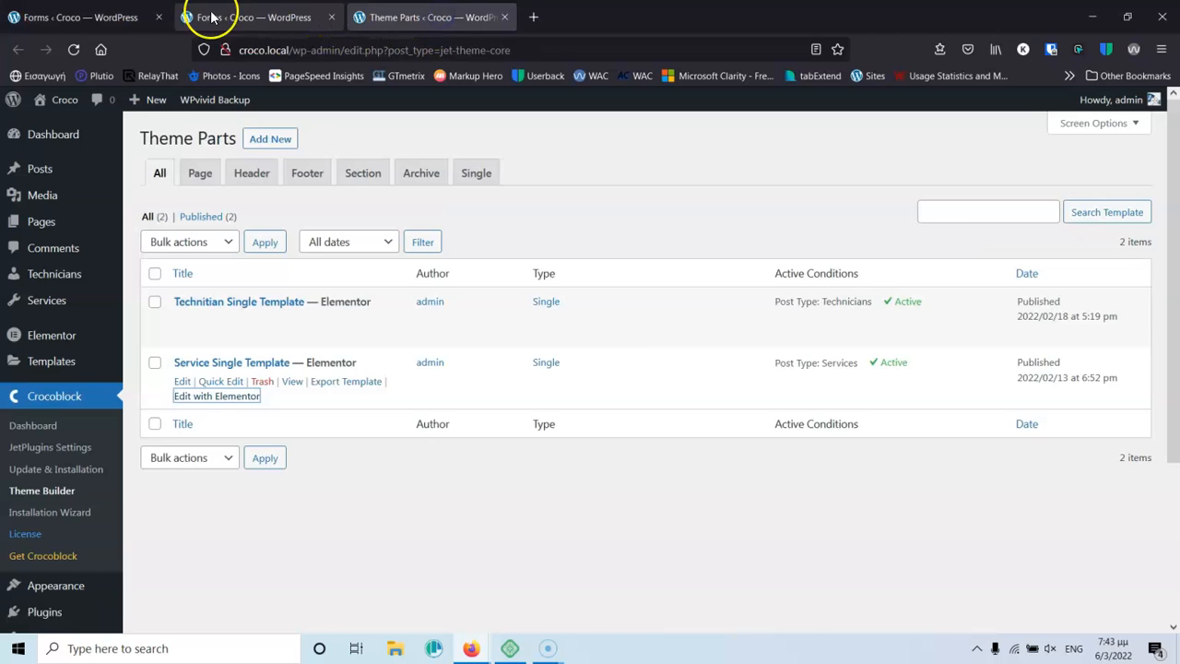
{"action": "left_click", "coordinate": [304, 15]}
{"action": "left_click", "coordinate": [158, 16]}
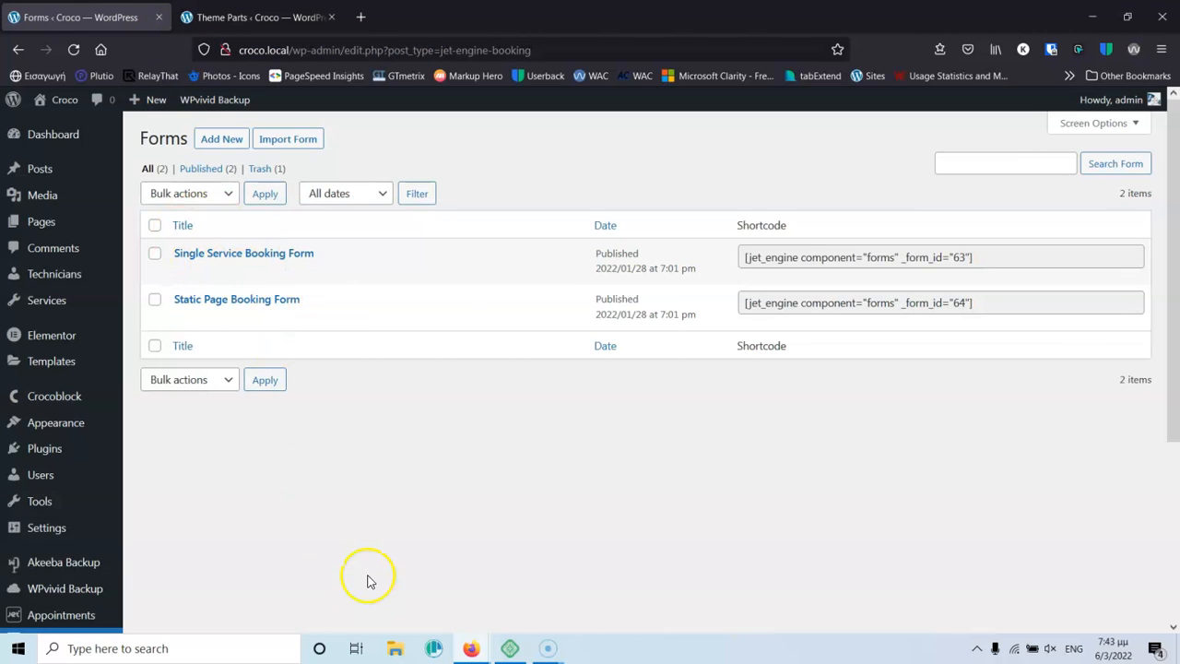
Duplicate the Single Service Booking Form and open the copy for editing.
{"action": "mouse_move", "coordinate": [271, 248]}
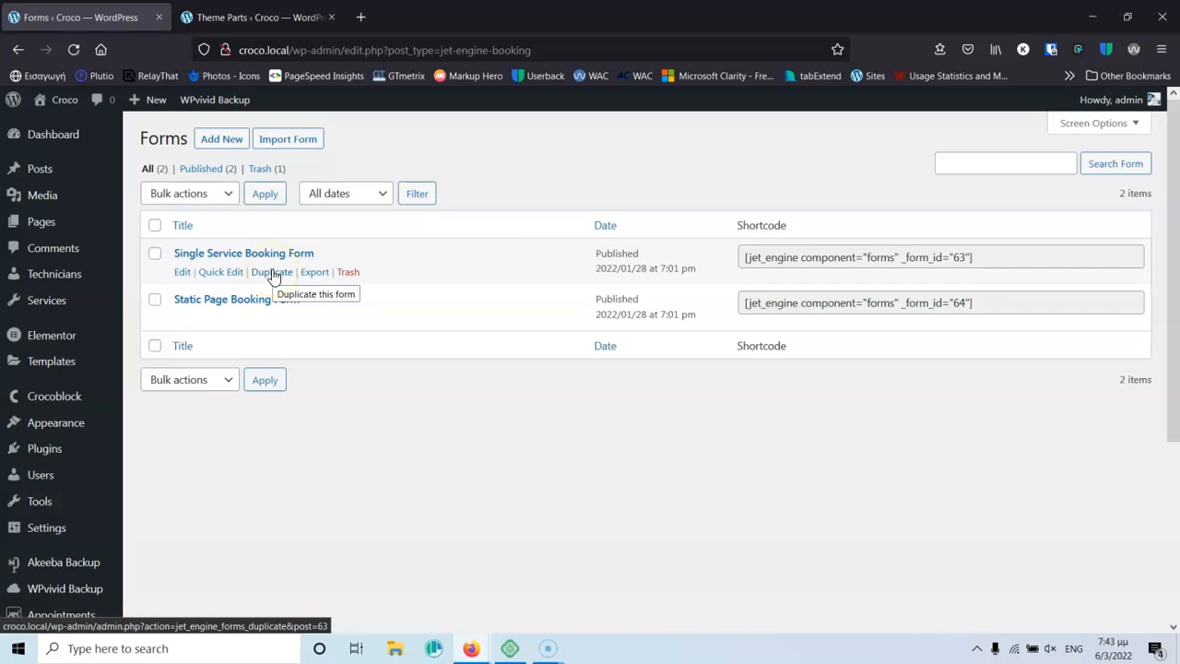
{"action": "left_click", "coordinate": [273, 275]}
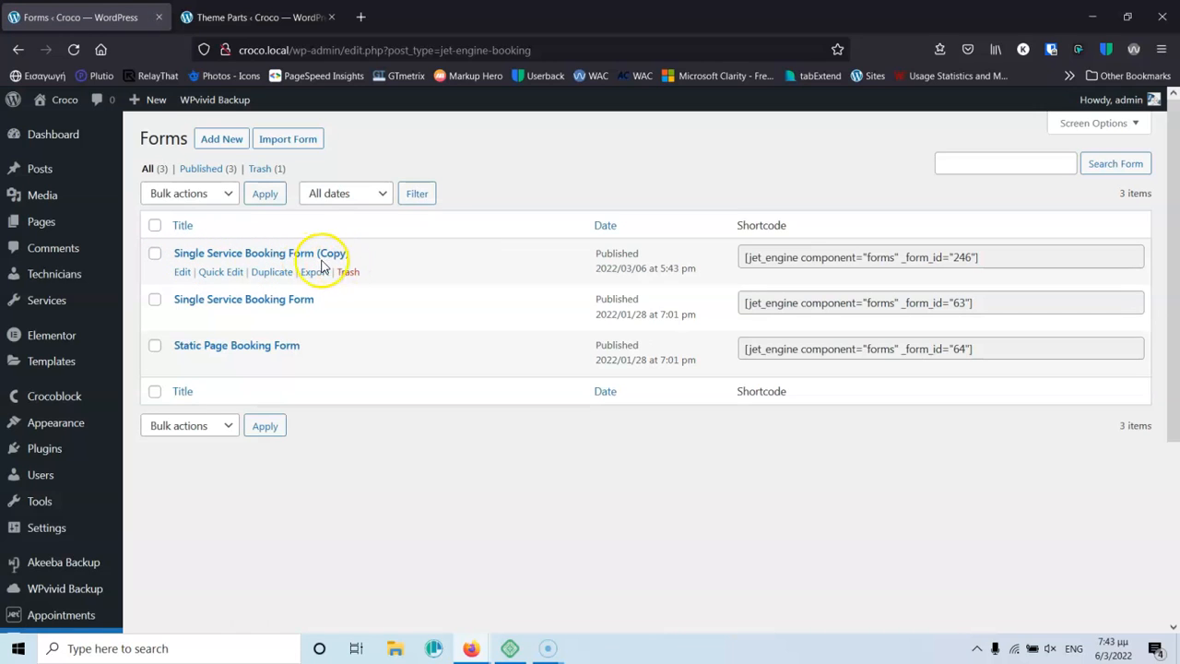
{"action": "left_click", "coordinate": [183, 273]}
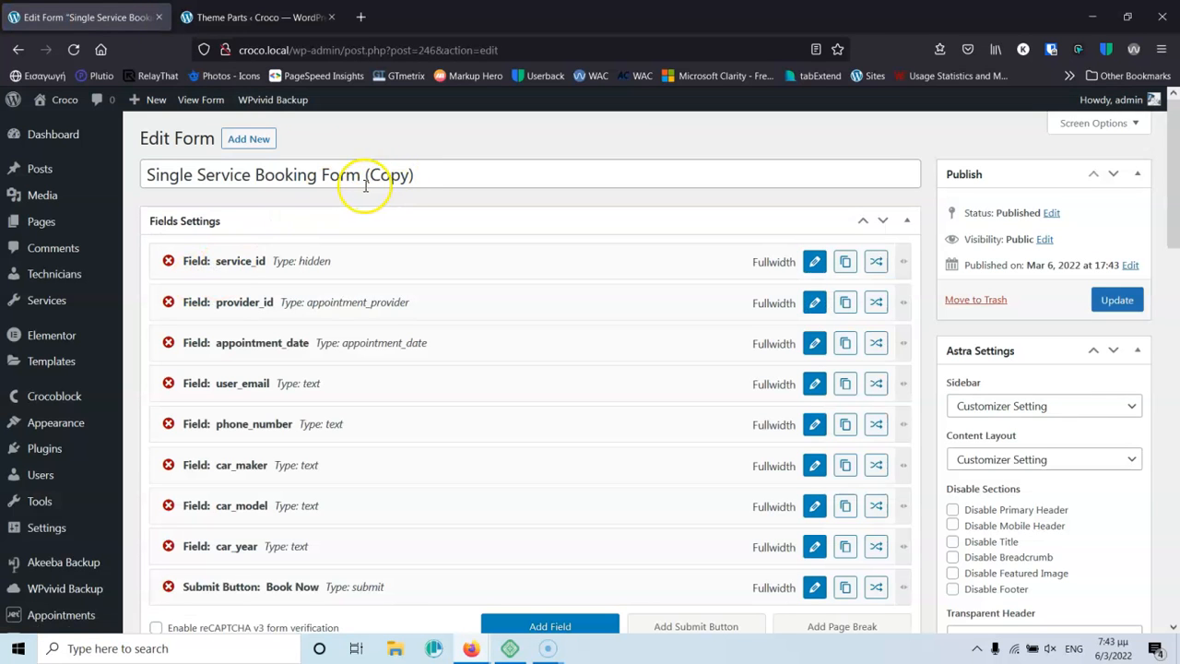
Rename the duplicated form as Single Technician Booking Form.
{"action": "left_click_drag", "start_coordinate": [368, 179], "coordinate": [431, 189]}
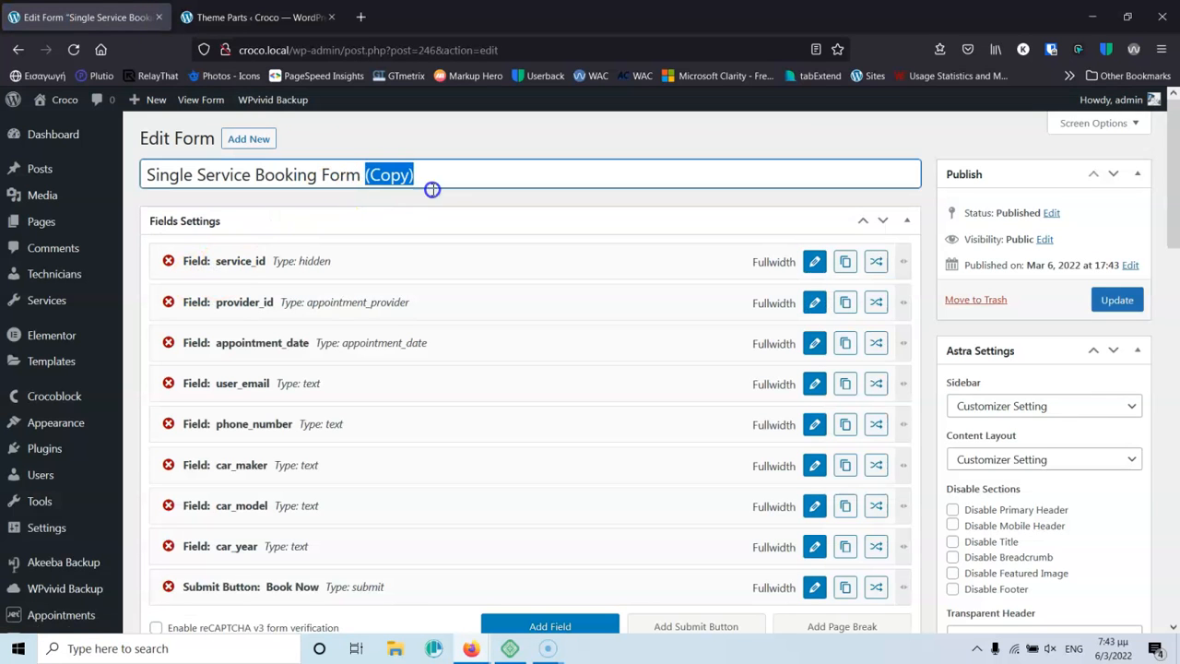
{"action": "key", "text": "BackSpace"}
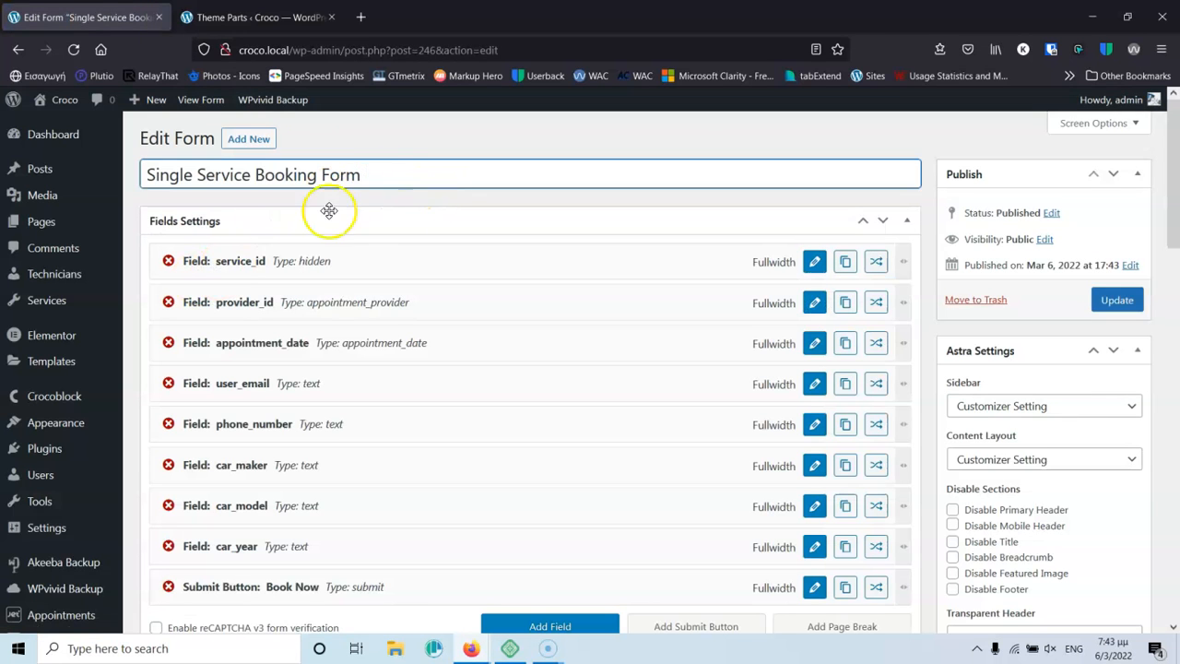
{"action": "double_click", "coordinate": [224, 175]}
{"action": "type", "text": "Tec"}
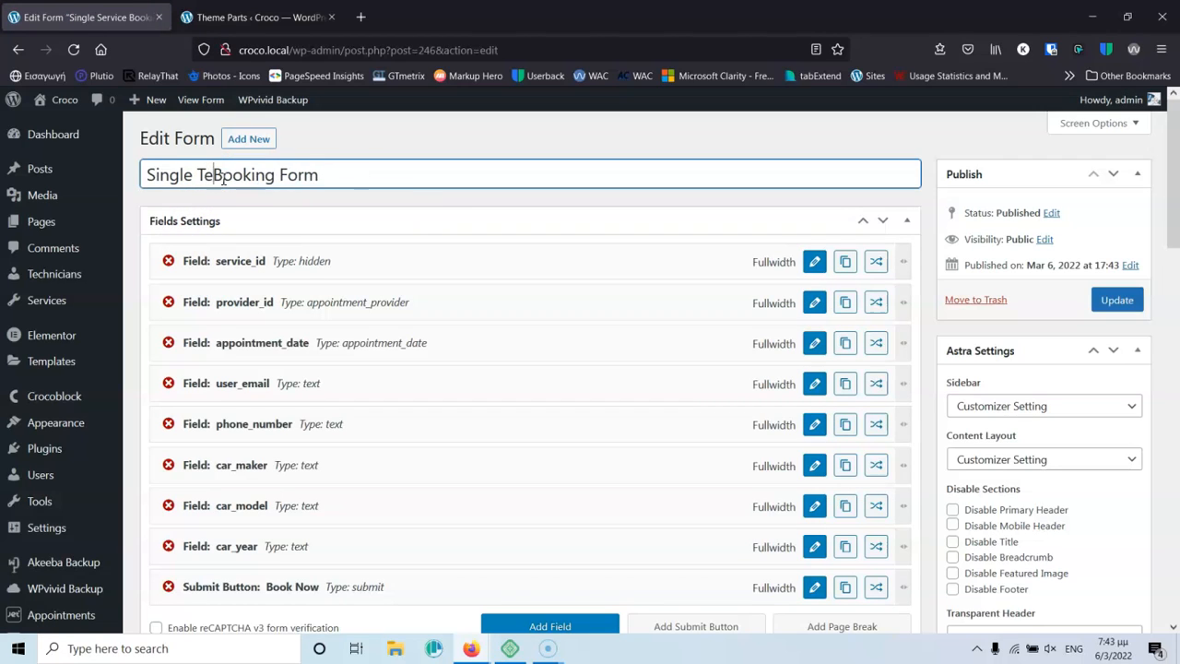
{"action": "type", "text": "hnicia"}
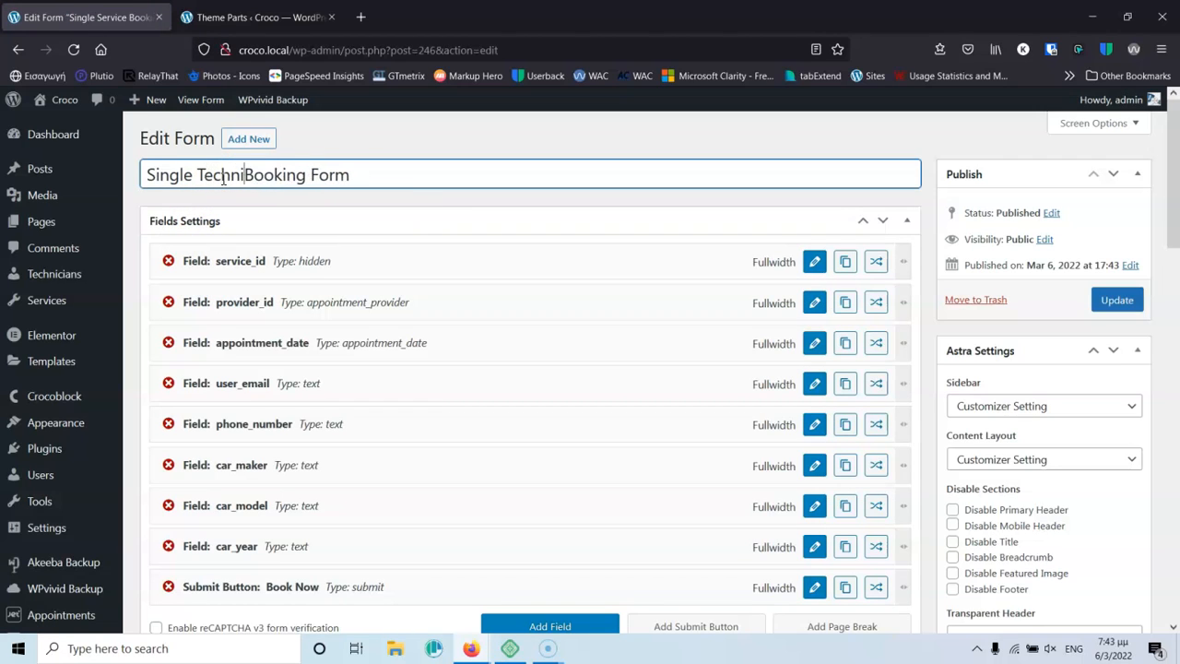
{"action": "type", "text": "n"}
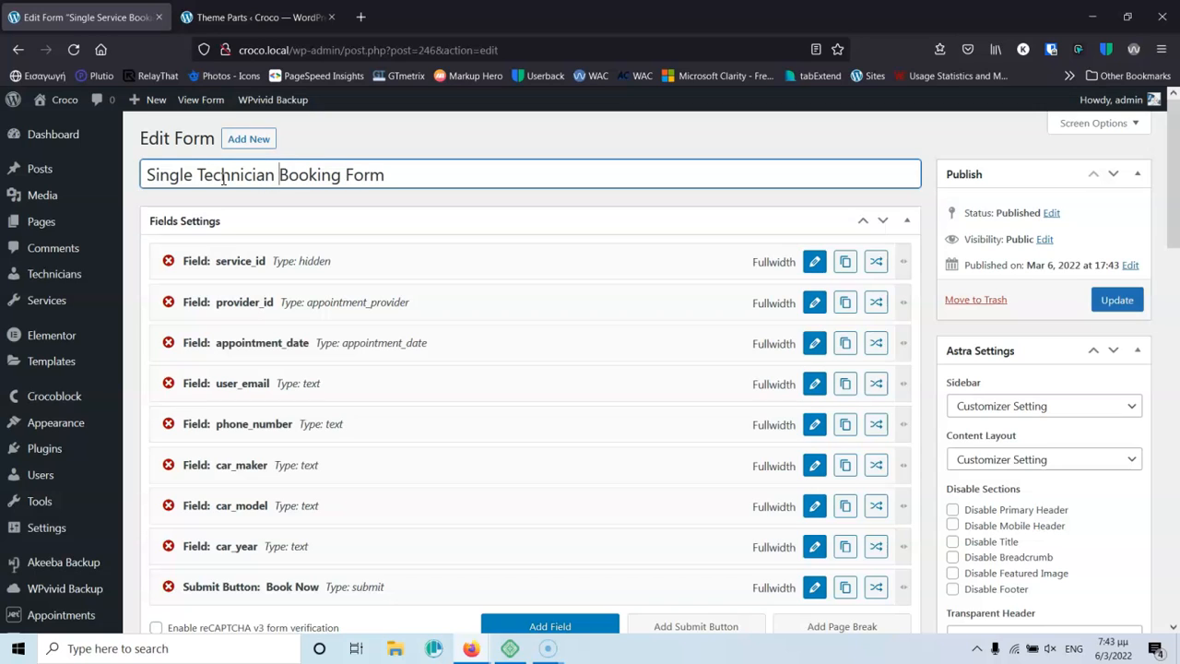
{"action": "left_click", "coordinate": [282, 197]}
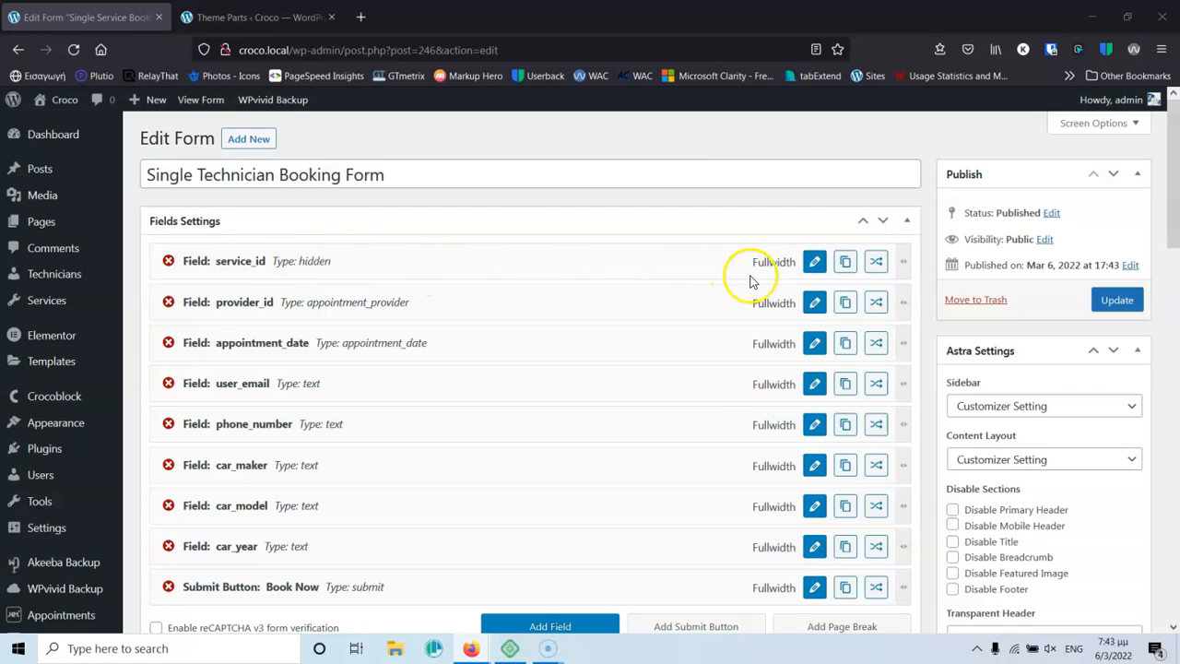
Rename the hidden service_id field as provider_id and apply the changes.
{"action": "left_click", "coordinate": [812, 264]}
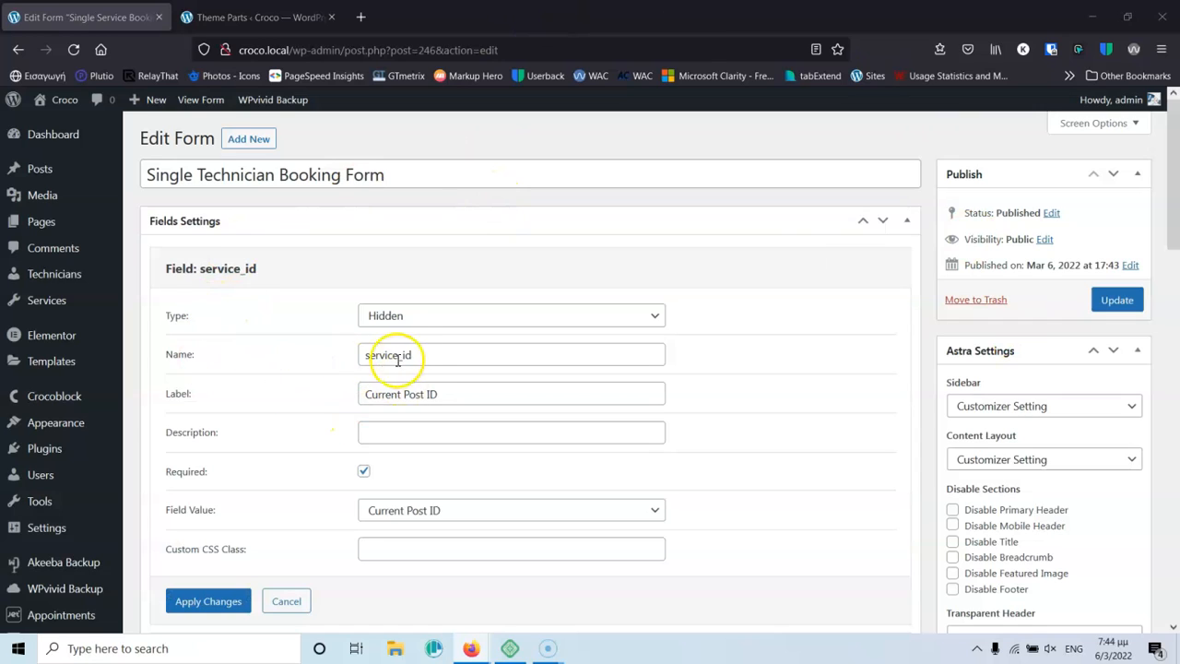
{"action": "left_click_drag", "start_coordinate": [399, 360], "coordinate": [382, 358]}
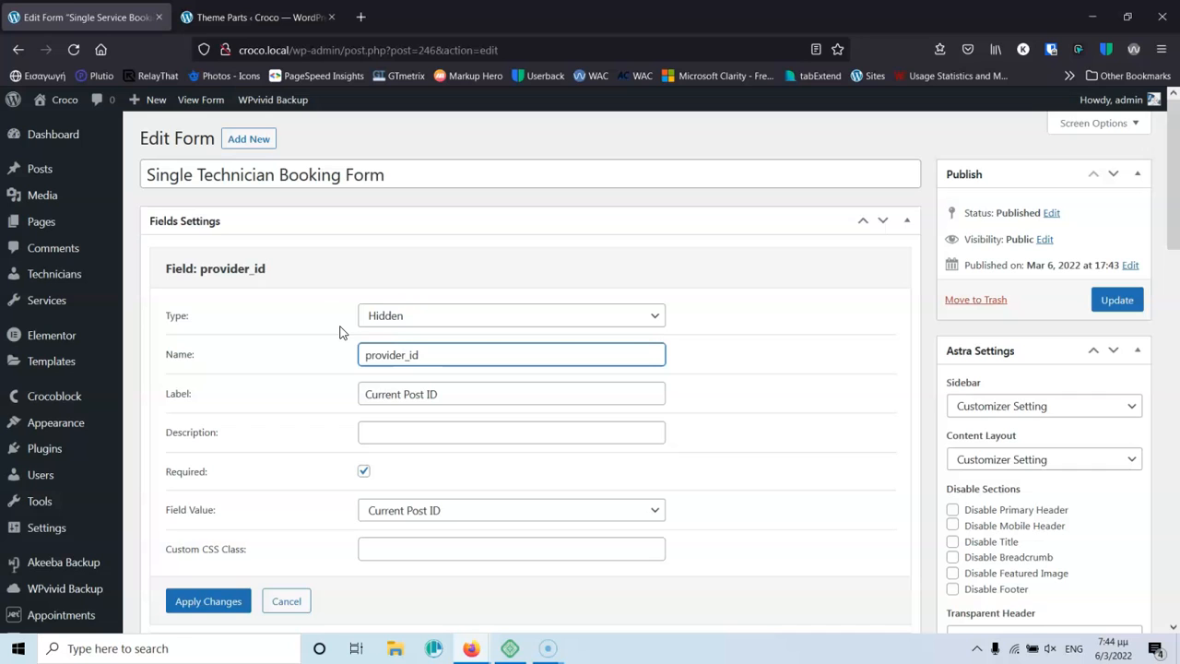
{"action": "scroll", "coordinate": [337, 315], "scroll_direction": "down", "scroll_amount": 1}
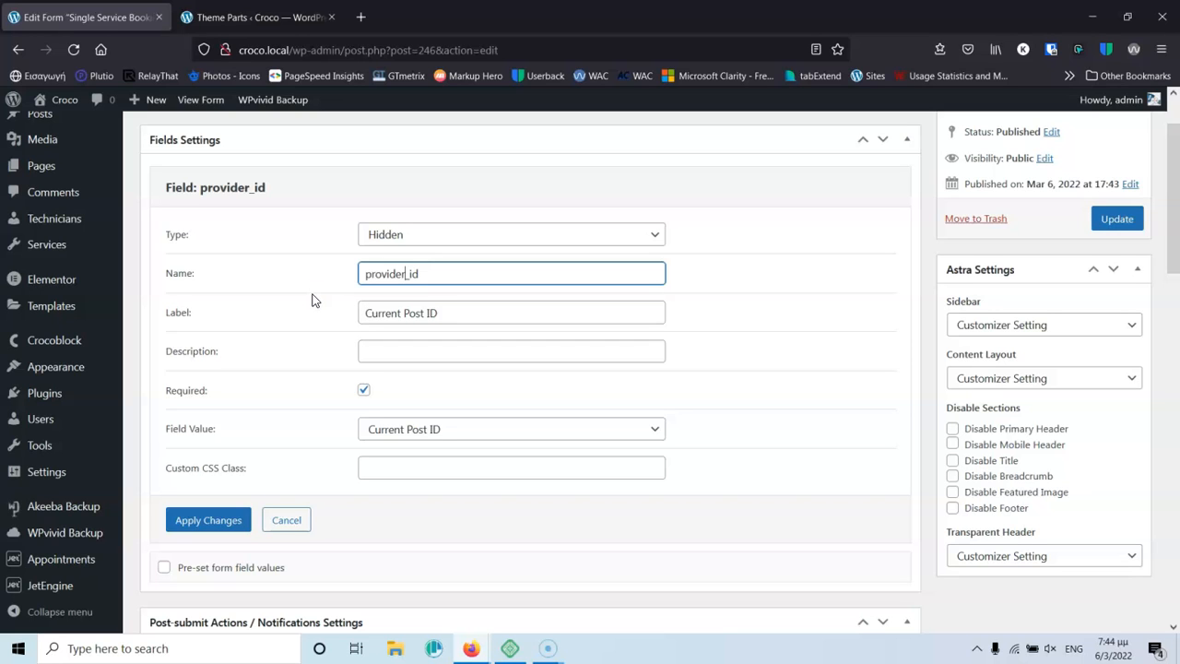
{"action": "scroll", "coordinate": [322, 299], "scroll_direction": "down", "scroll_amount": 5}
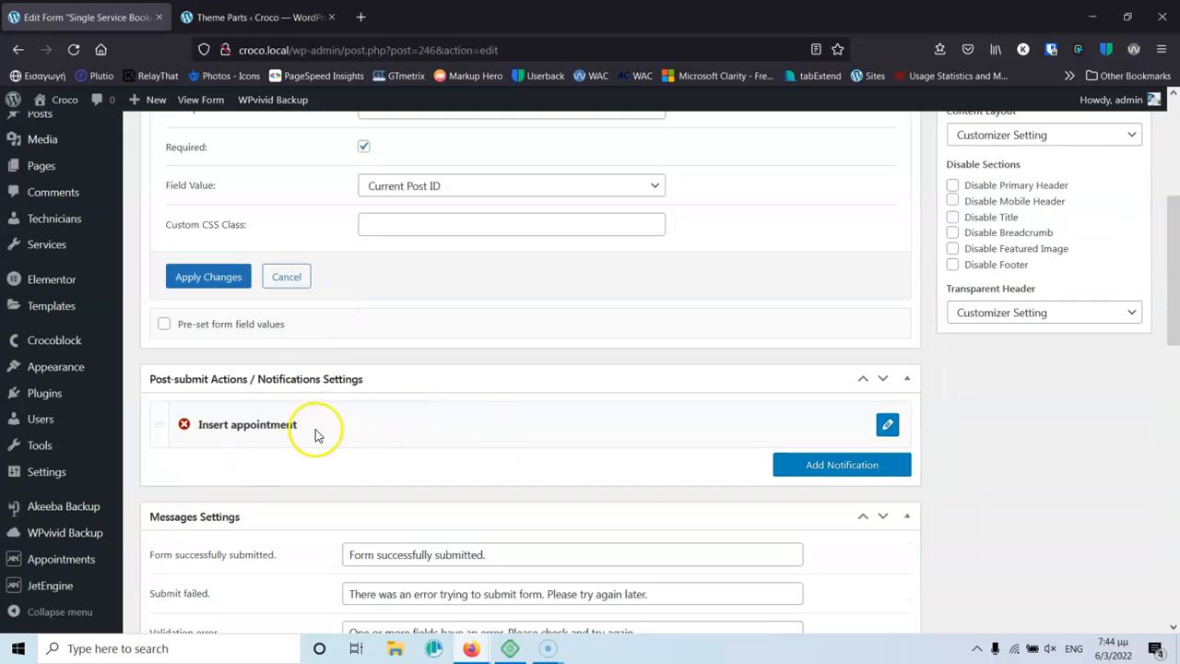
{"action": "scroll", "coordinate": [362, 431], "scroll_direction": "up", "scroll_amount": 4}
{"action": "scroll", "coordinate": [361, 430], "scroll_direction": "up", "scroll_amount": 3}
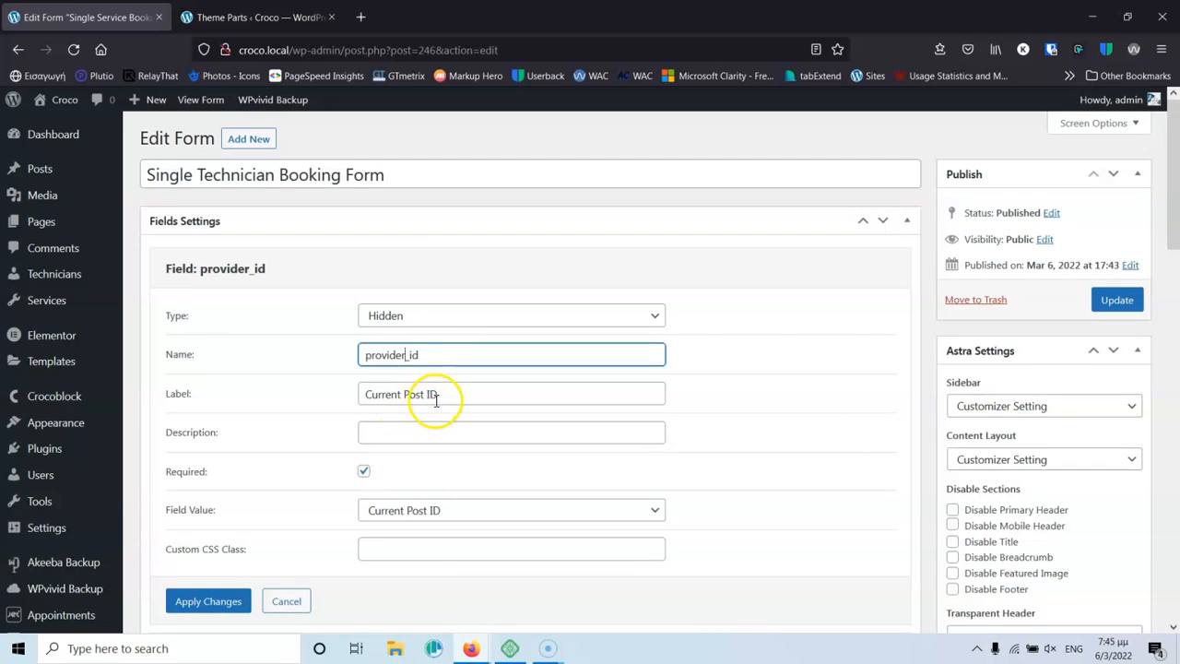
{"action": "left_click", "coordinate": [207, 601]}
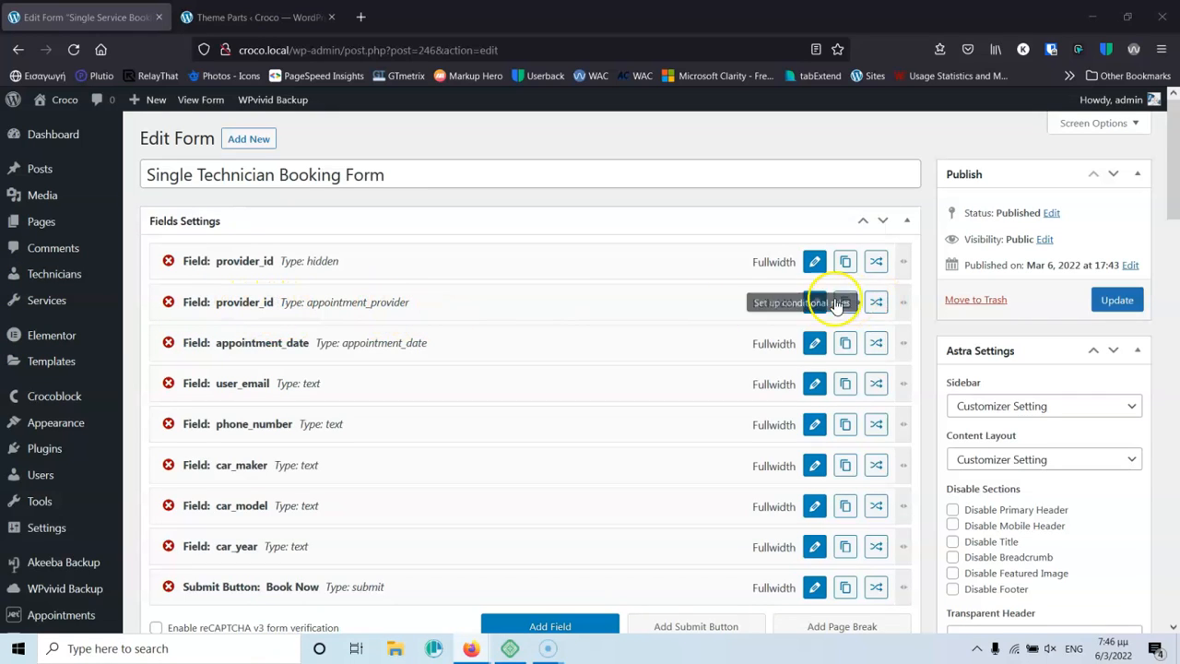
Change the appointment_provider field's type to Radio, its name to service_id and its label to "Select a service".
{"action": "left_click", "coordinate": [814, 303]}
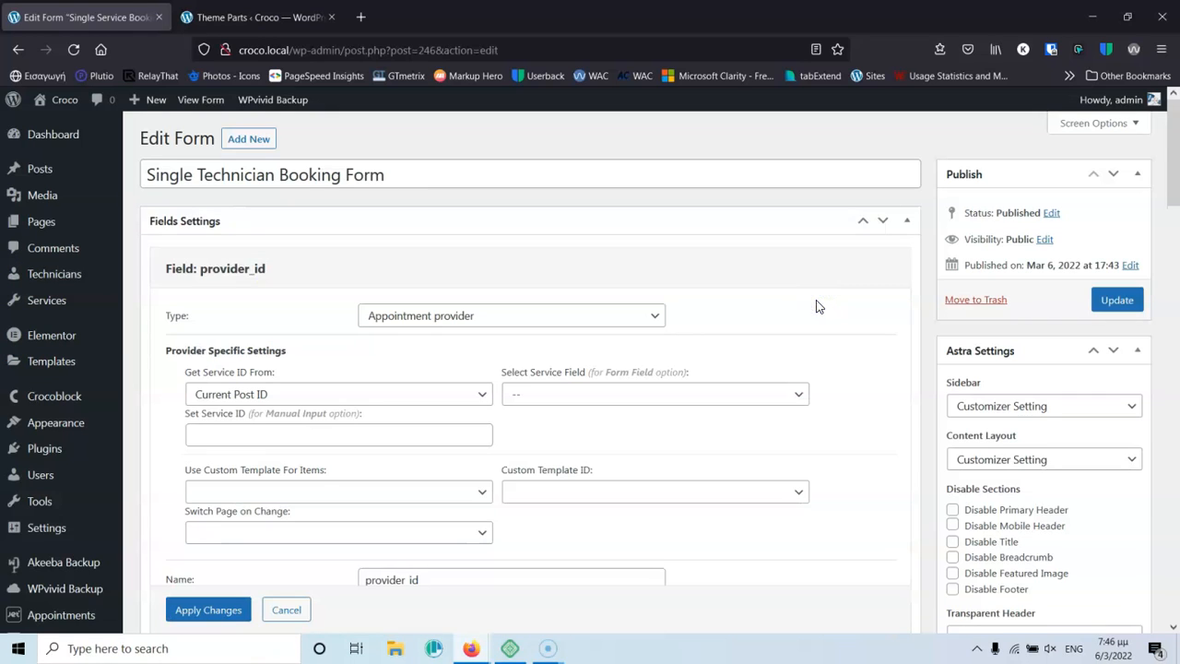
{"action": "left_click", "coordinate": [486, 323]}
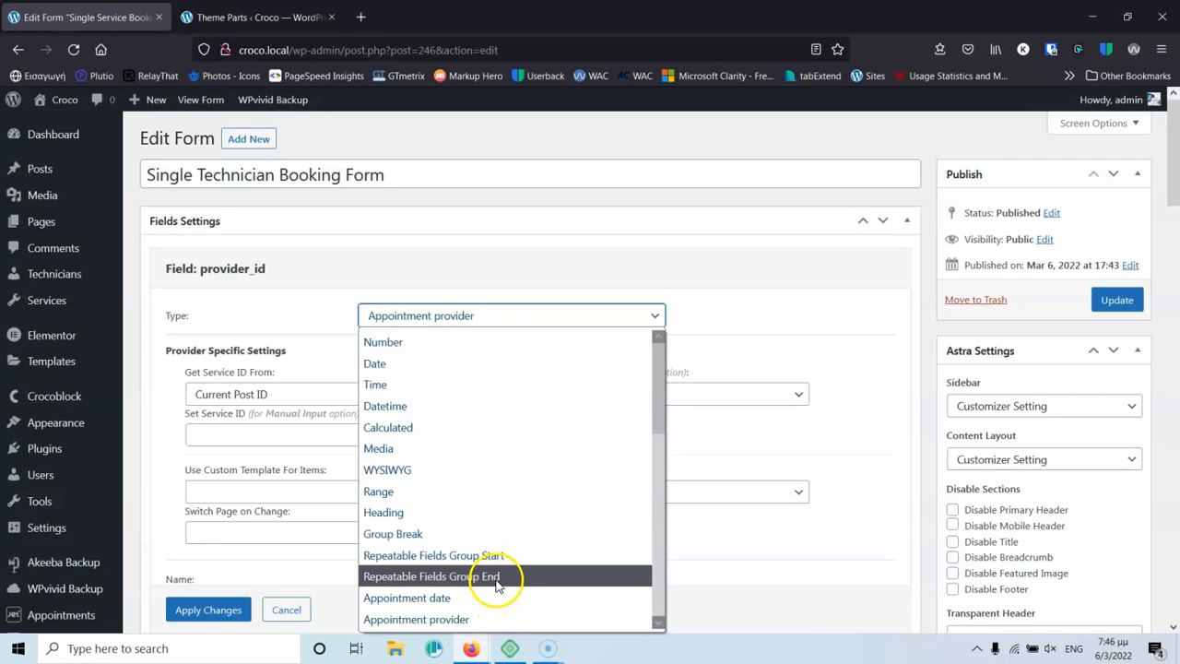
{"action": "scroll", "coordinate": [498, 580], "scroll_direction": "up", "scroll_amount": 2}
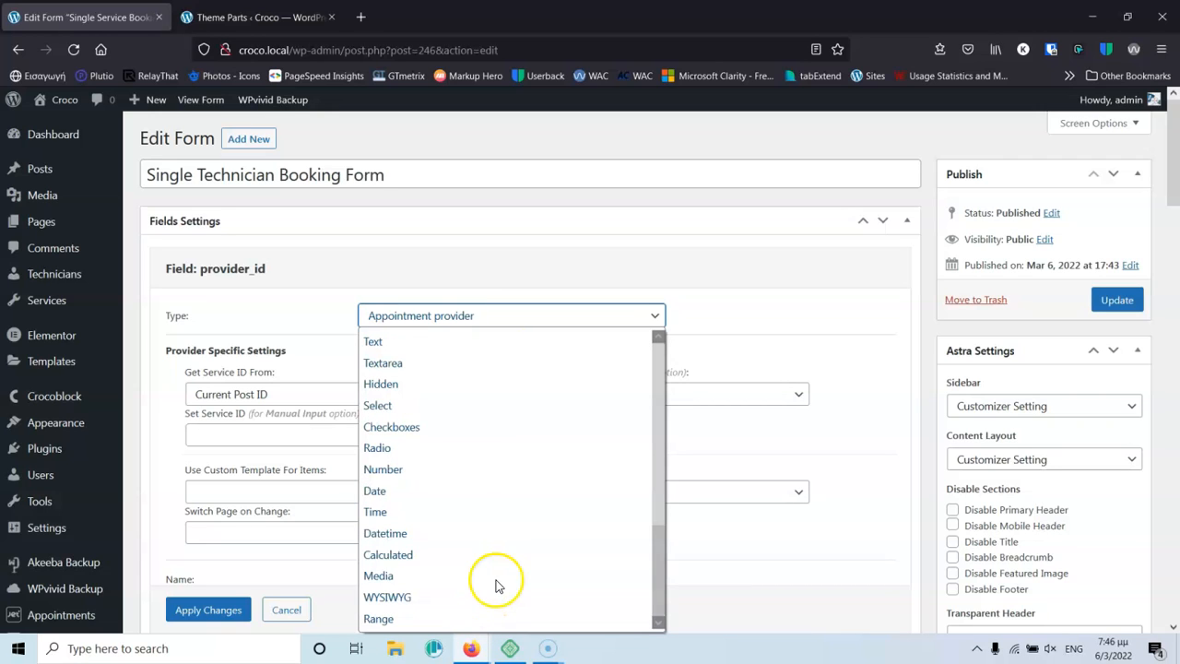
{"action": "left_click", "coordinate": [422, 448]}
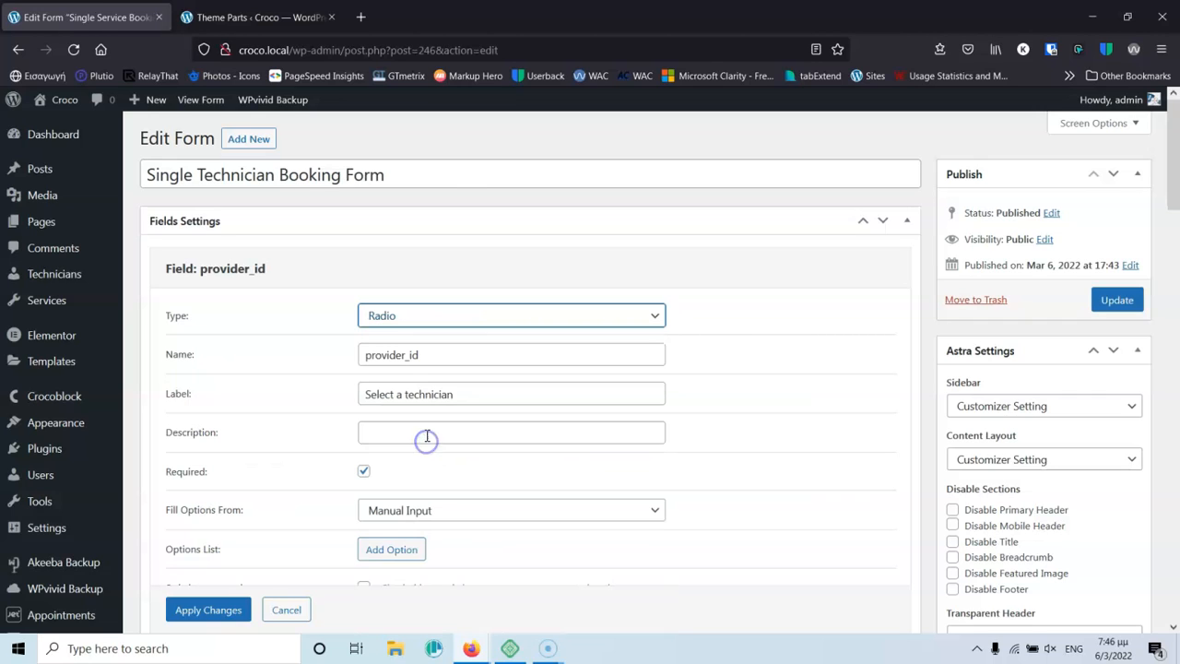
{"action": "double_click", "coordinate": [387, 356]}
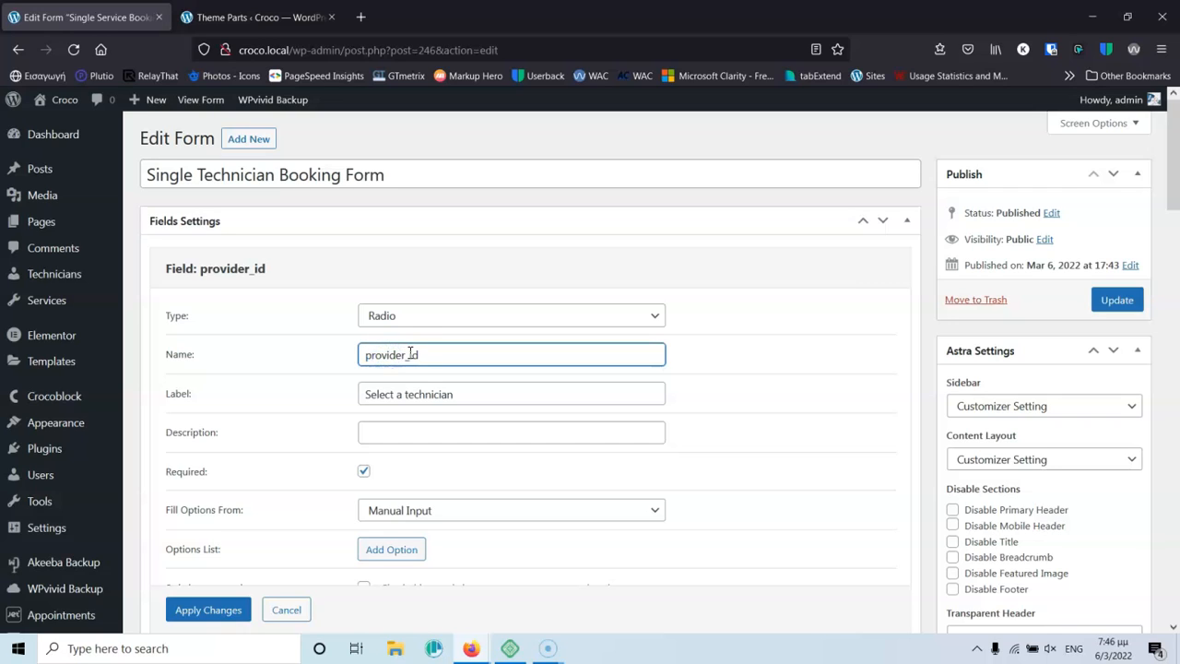
{"action": "type", "text": "se"}
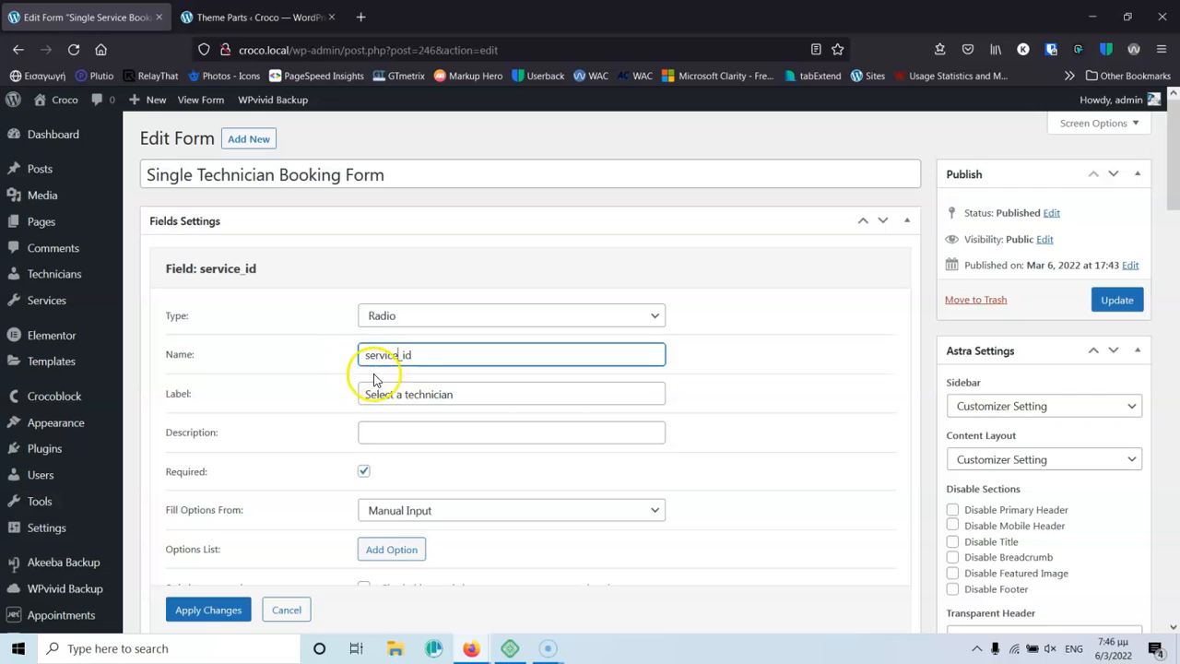
{"action": "left_click", "coordinate": [231, 414]}
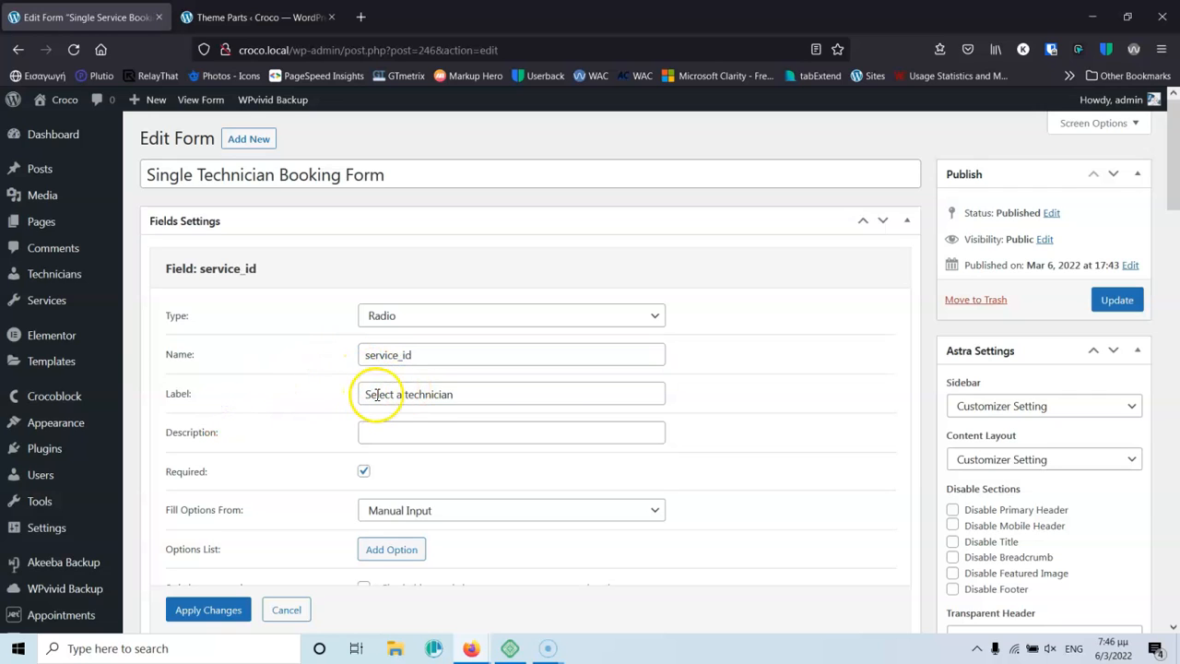
{"action": "left_click", "coordinate": [408, 394]}
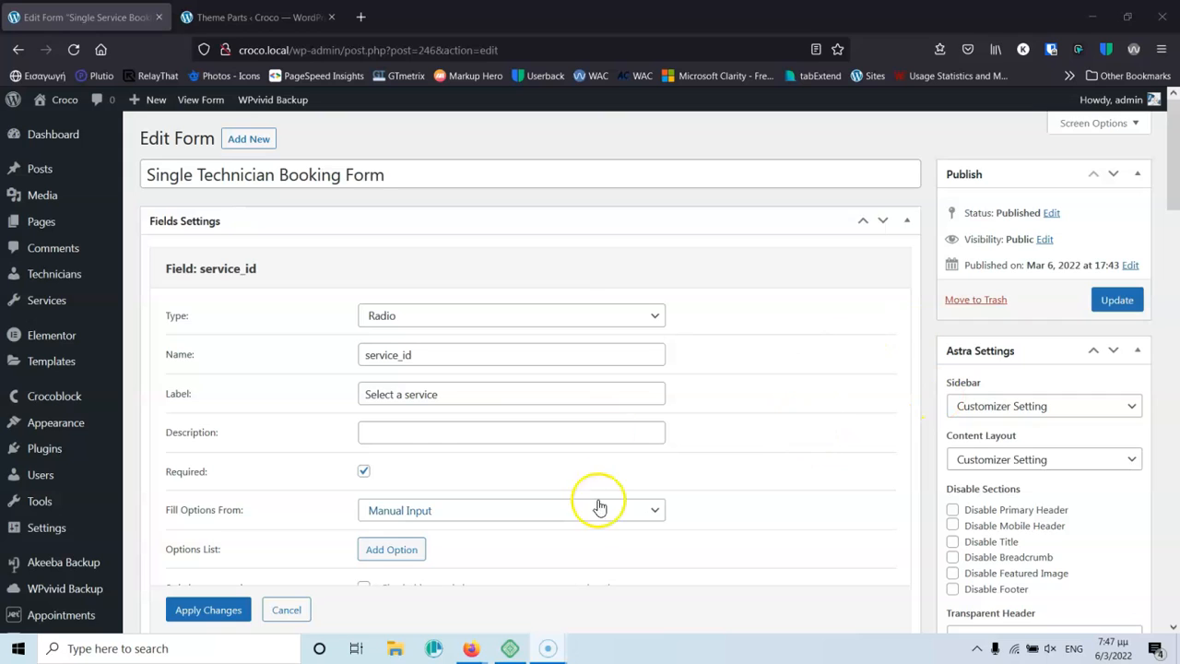
Fill the service_id field's options from Posts of the Services post type and apply the changes.
{"action": "left_click", "coordinate": [473, 518]}
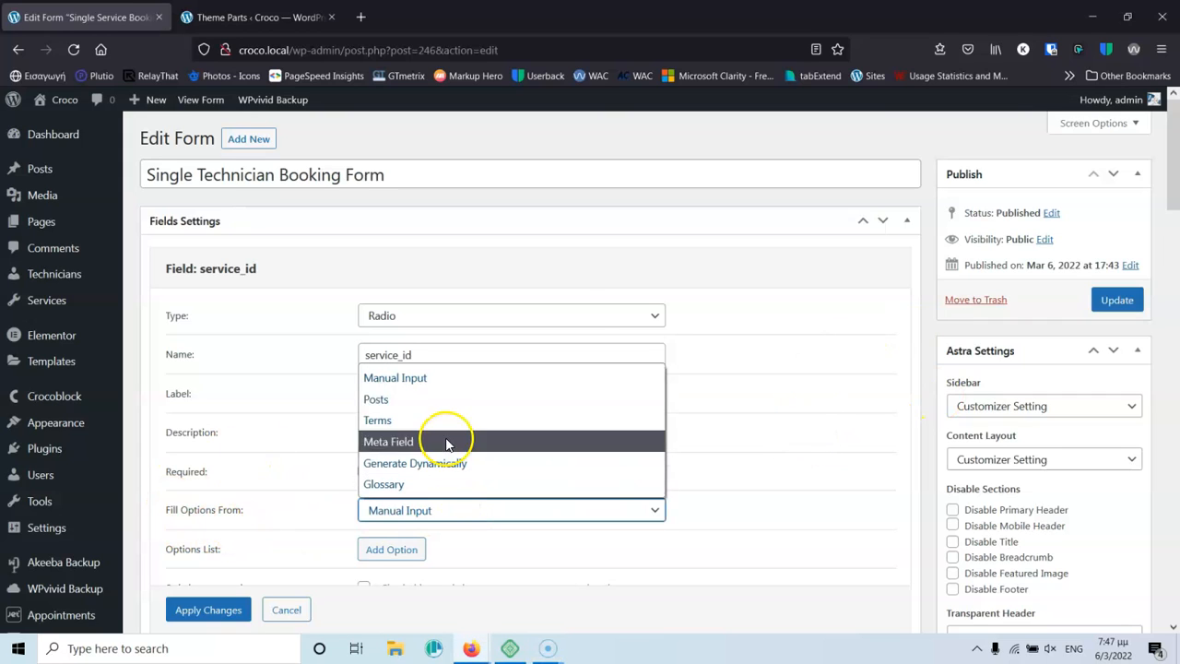
{"action": "left_click", "coordinate": [448, 403]}
{"action": "scroll", "coordinate": [302, 417], "scroll_direction": "down", "scroll_amount": 2}
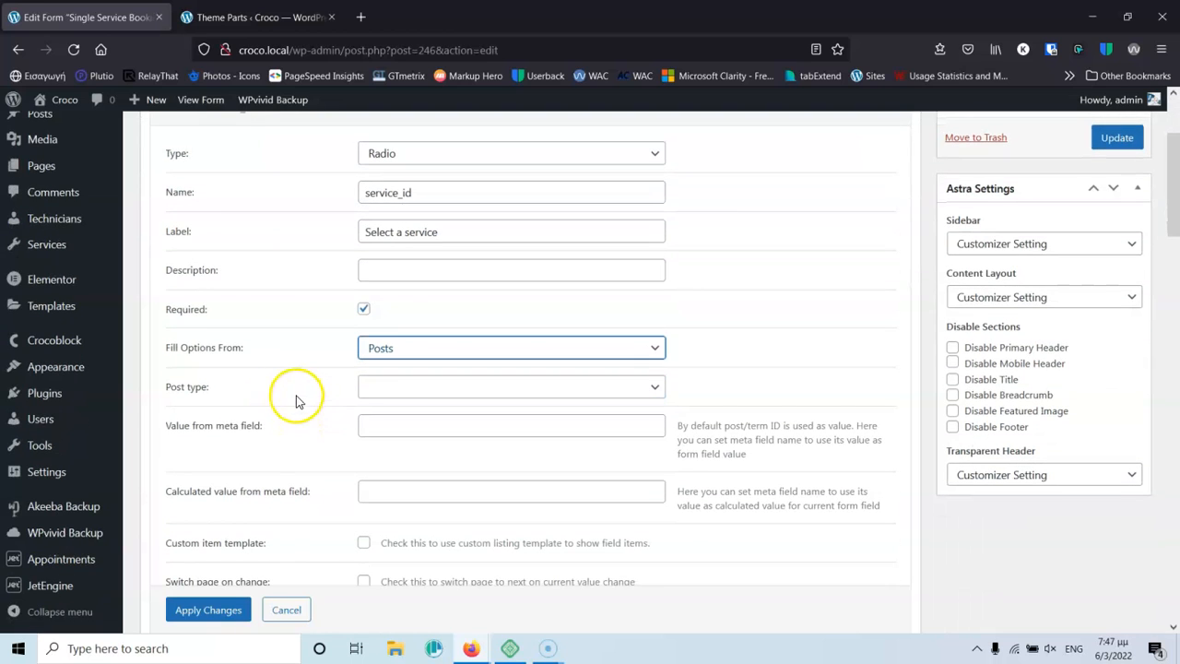
{"action": "left_click", "coordinate": [409, 388]}
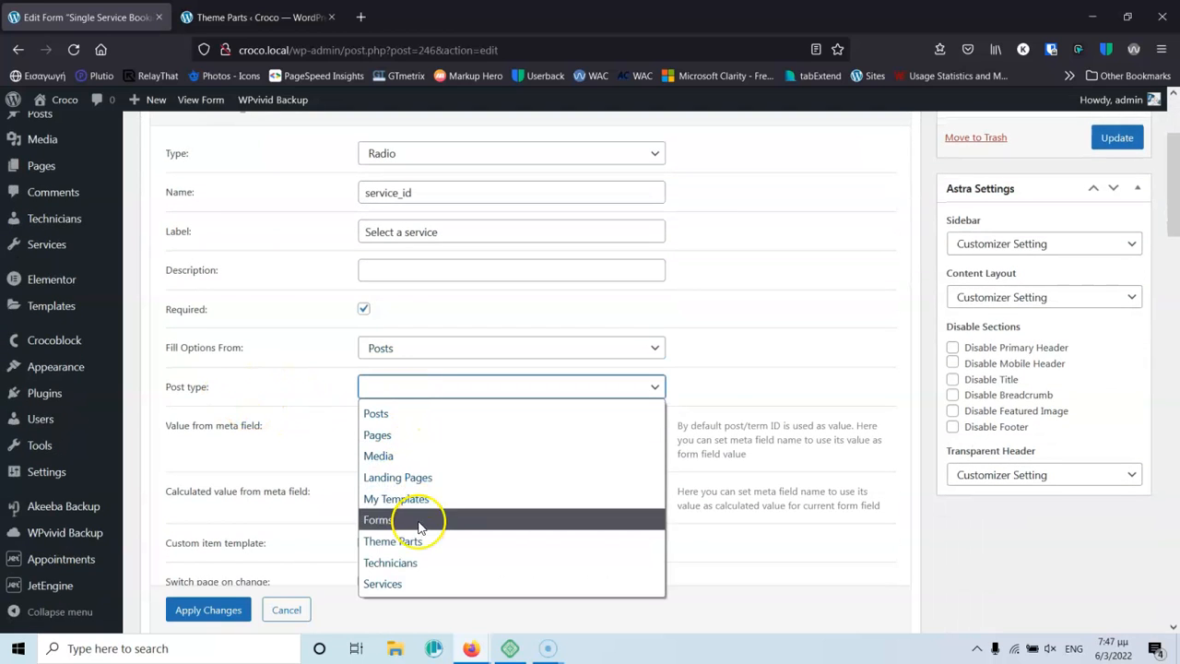
{"action": "left_click", "coordinate": [416, 580]}
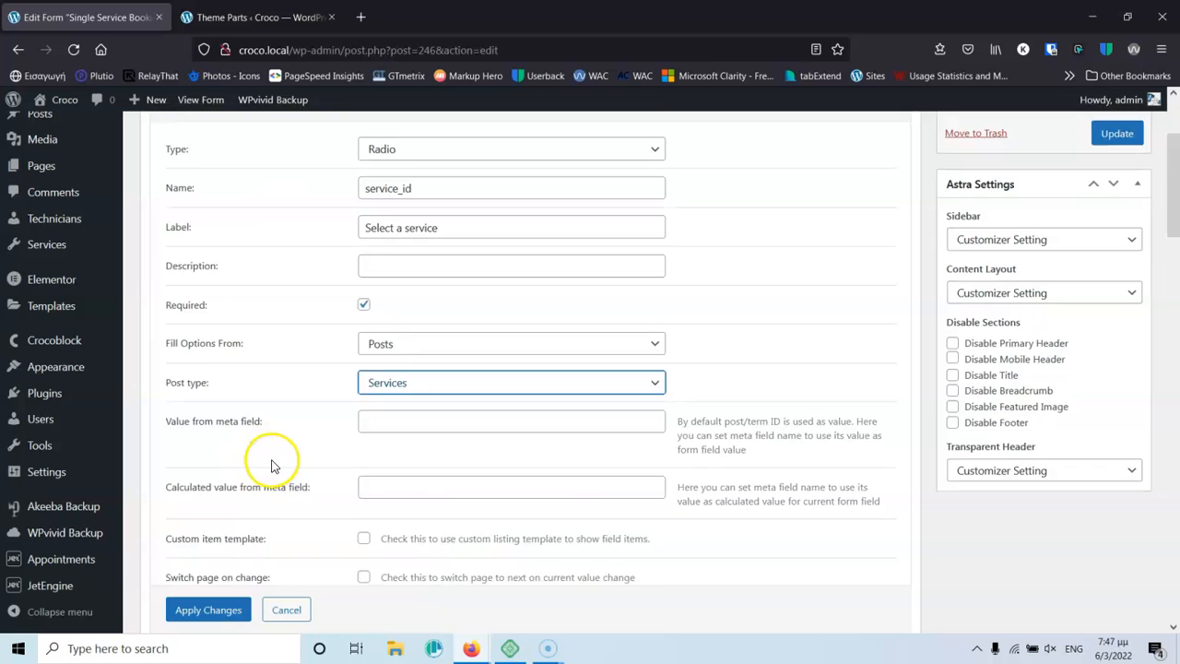
{"action": "scroll", "coordinate": [262, 493], "scroll_direction": "down", "scroll_amount": 3}
{"action": "scroll", "coordinate": [277, 263], "scroll_direction": "up", "scroll_amount": 1}
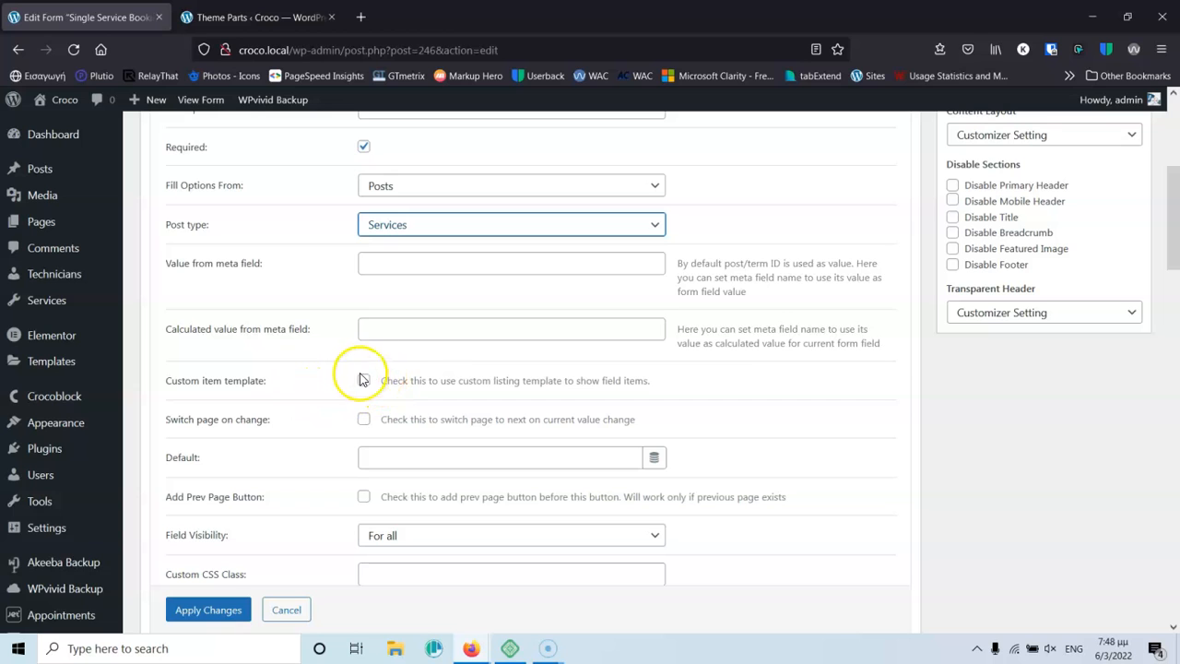
{"action": "scroll", "coordinate": [316, 367], "scroll_direction": "down", "scroll_amount": 1}
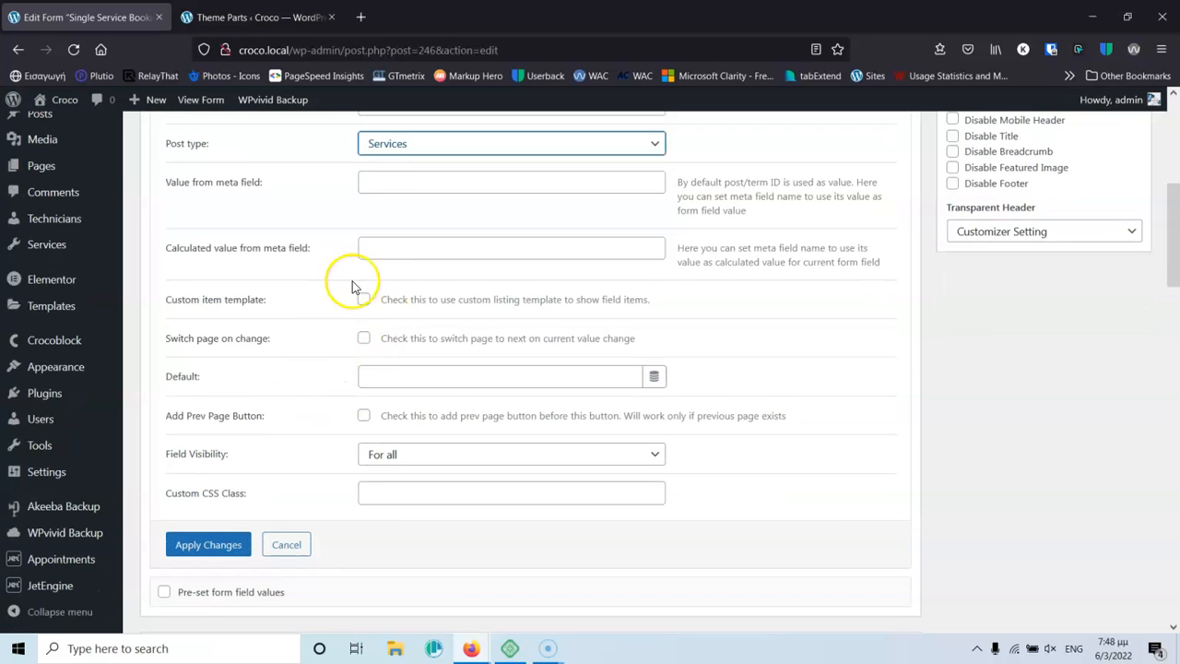
{"action": "left_click", "coordinate": [217, 549]}
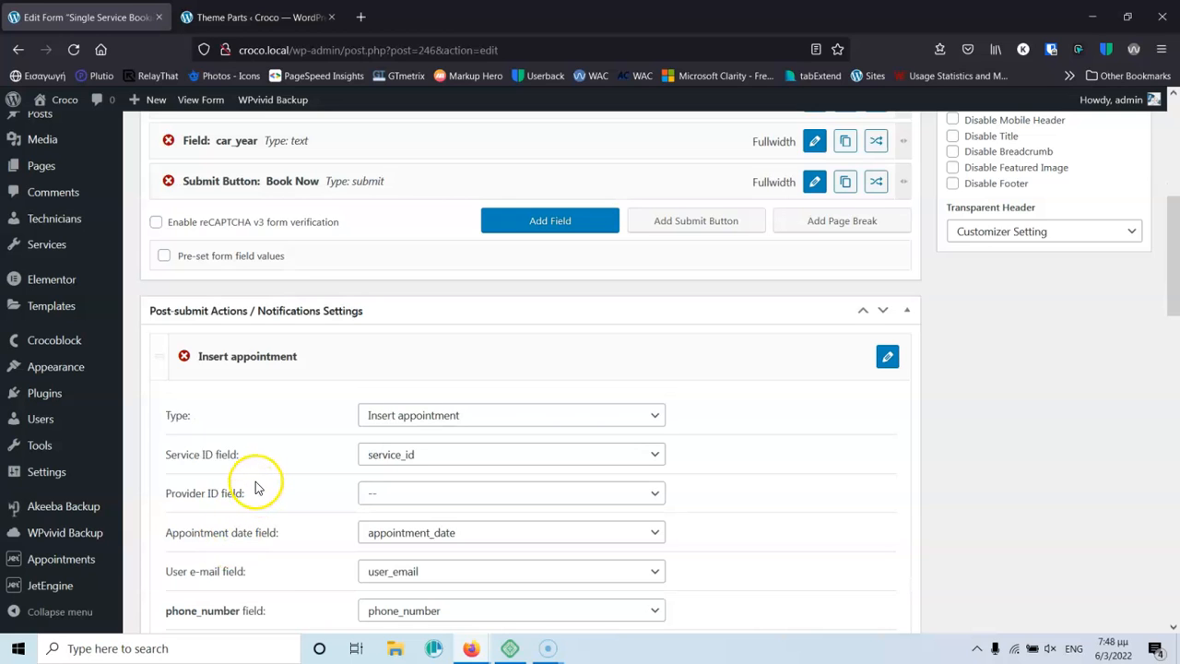
Make the appointment_date field get its service ID from a Form Field, using the service_id field.
{"action": "scroll", "coordinate": [316, 603], "scroll_direction": "up", "scroll_amount": 5}
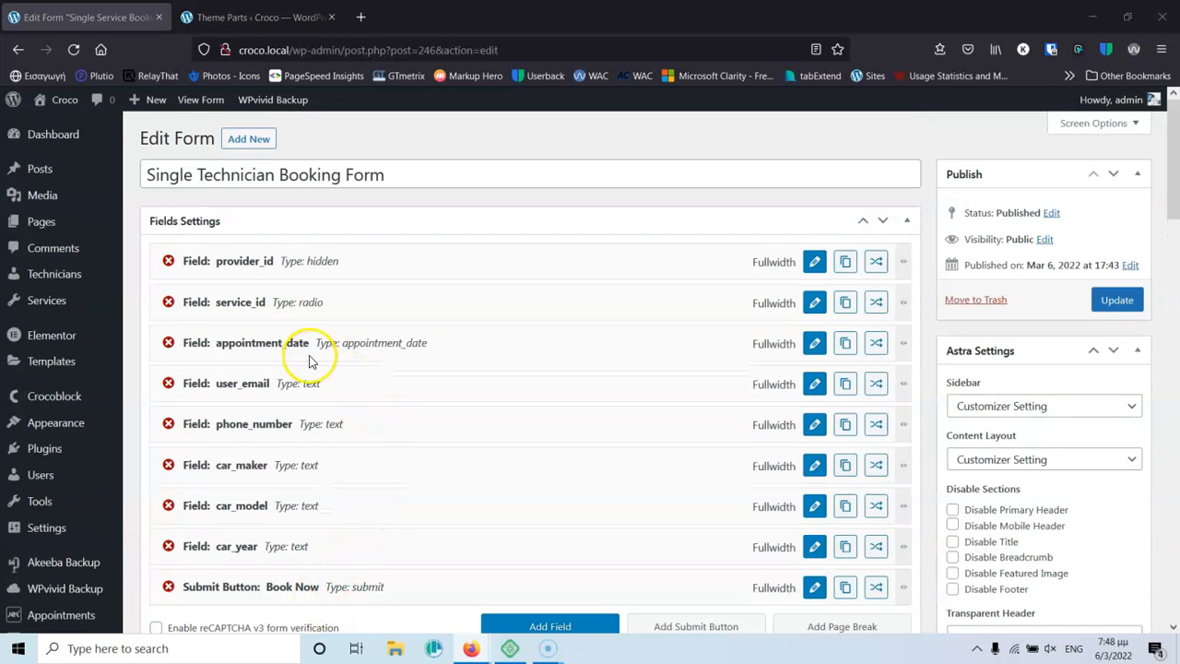
{"action": "left_click", "coordinate": [814, 344]}
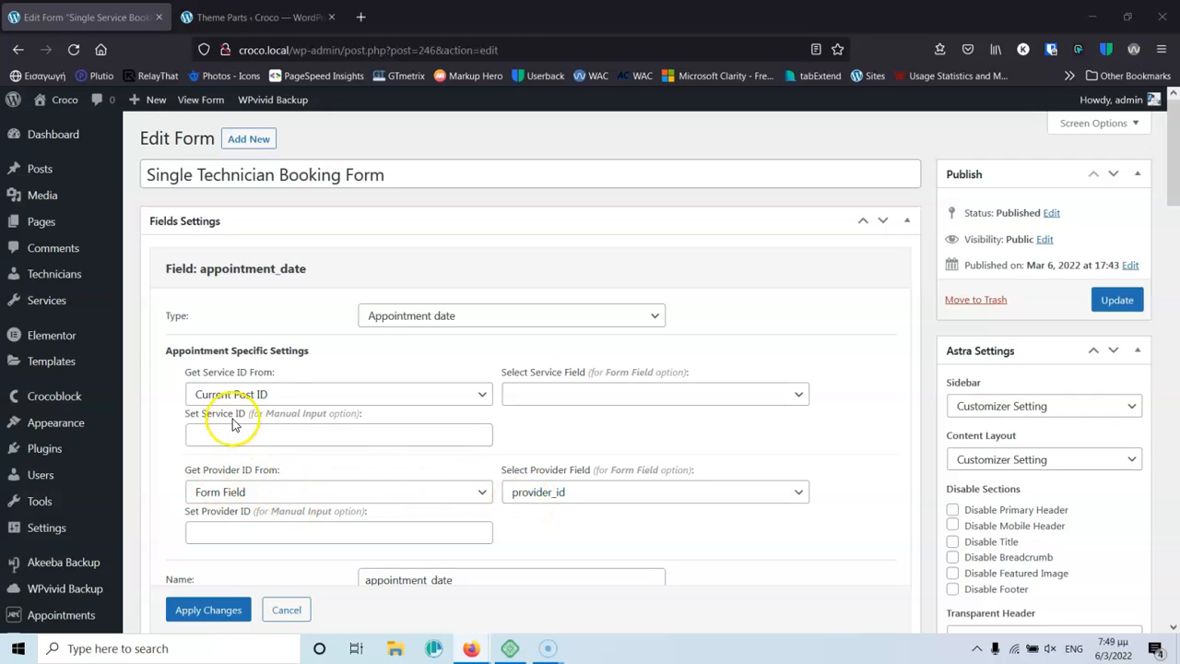
{"action": "left_click", "coordinate": [288, 396]}
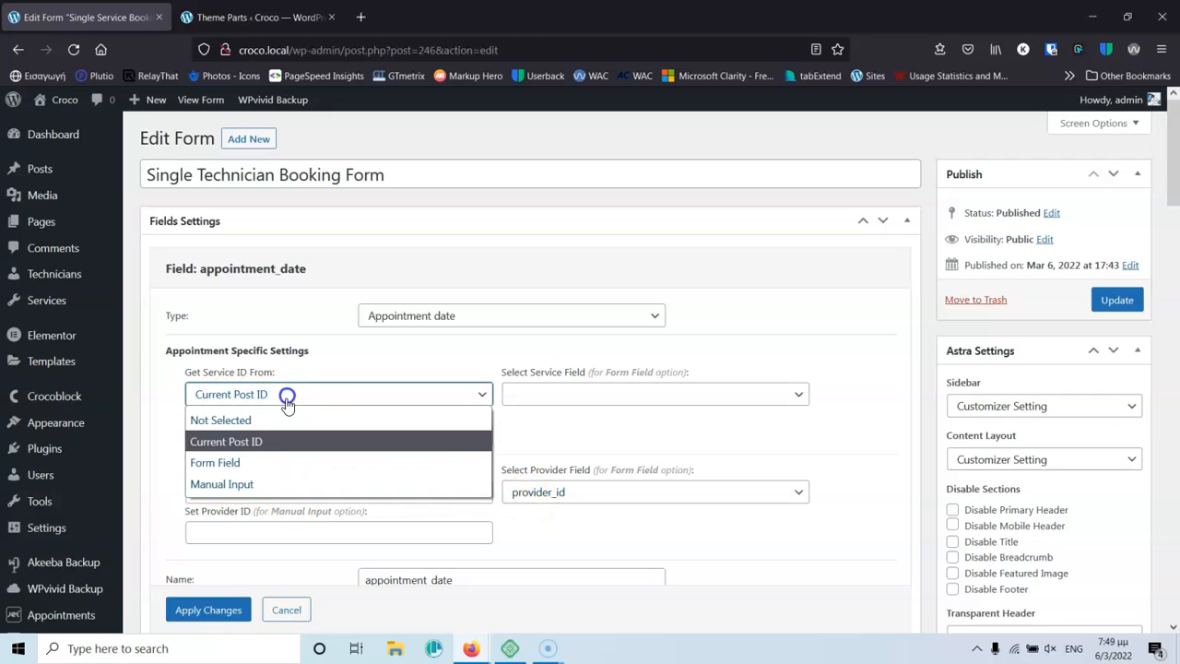
{"action": "left_click", "coordinate": [273, 462]}
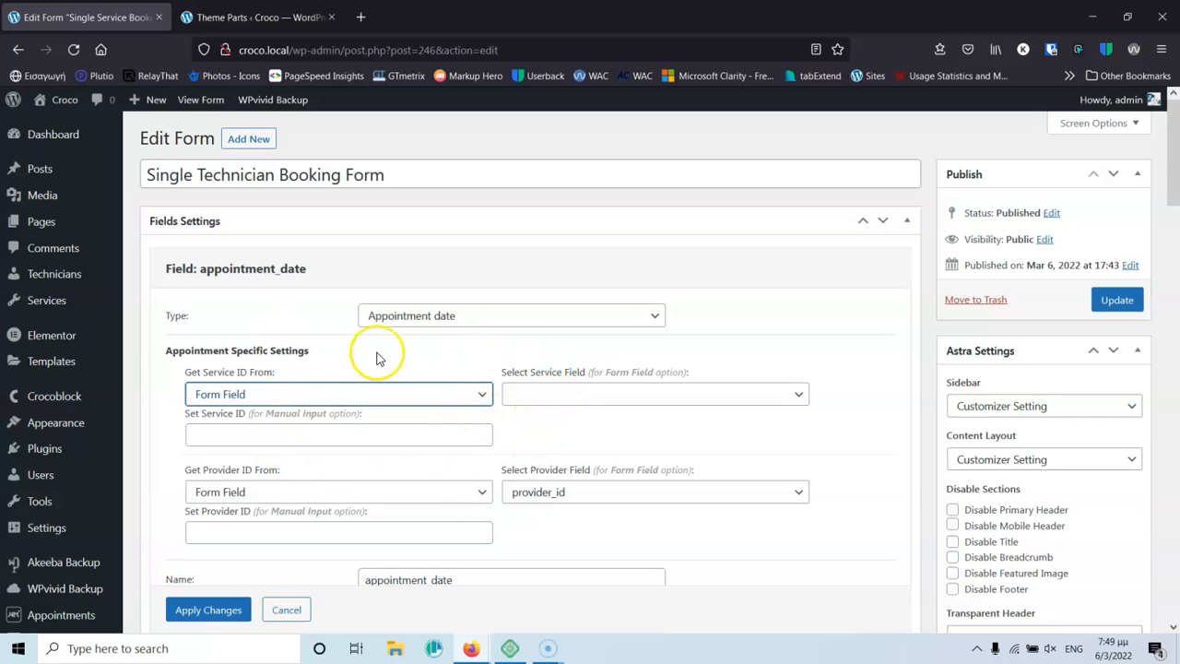
{"action": "left_click", "coordinate": [559, 394]}
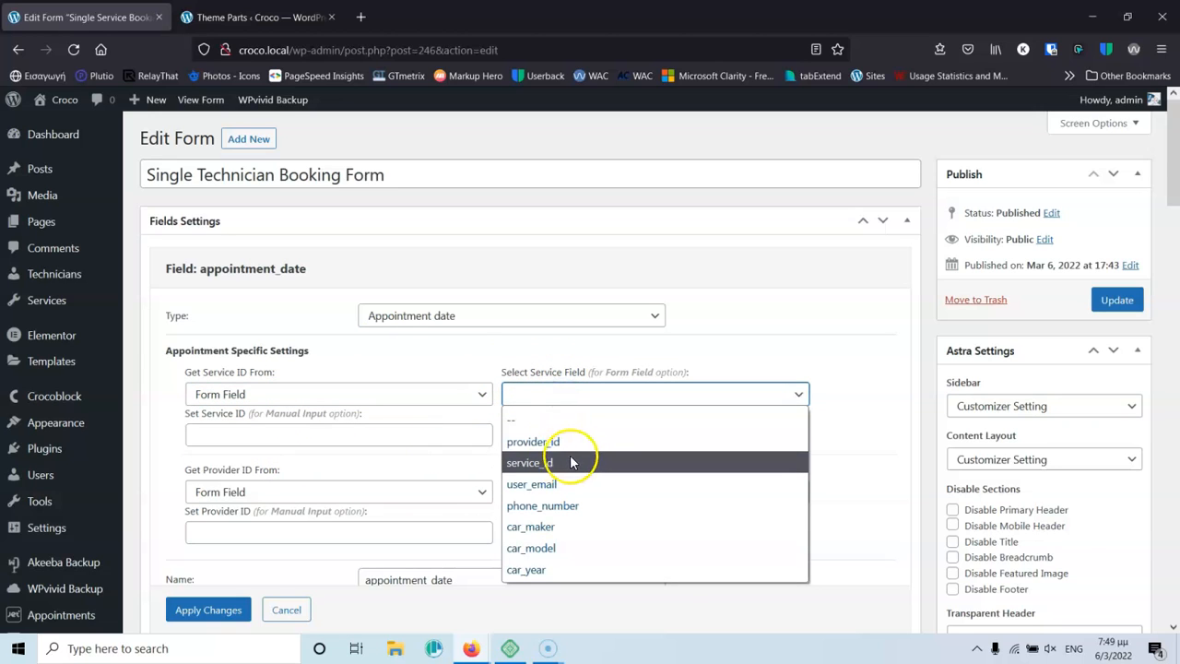
{"action": "left_click", "coordinate": [576, 461]}
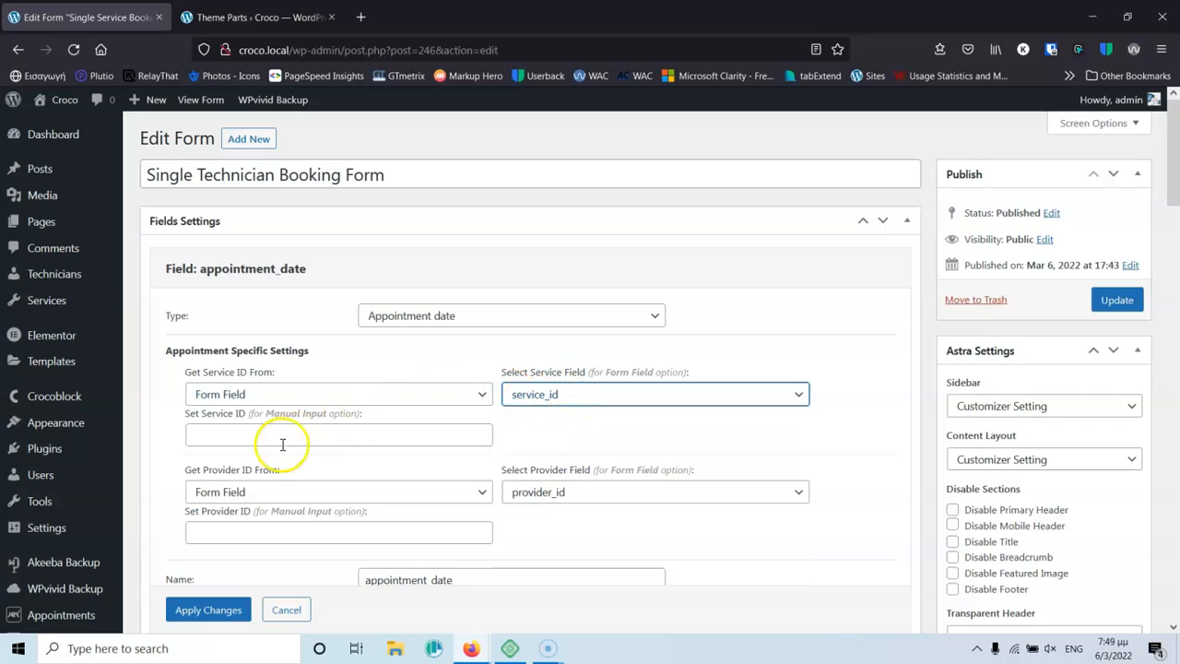
Set the appointment_date field's provider ID source to Current Post ID, clear its provider field selection and apply the changes.
{"action": "left_click", "coordinate": [261, 491]}
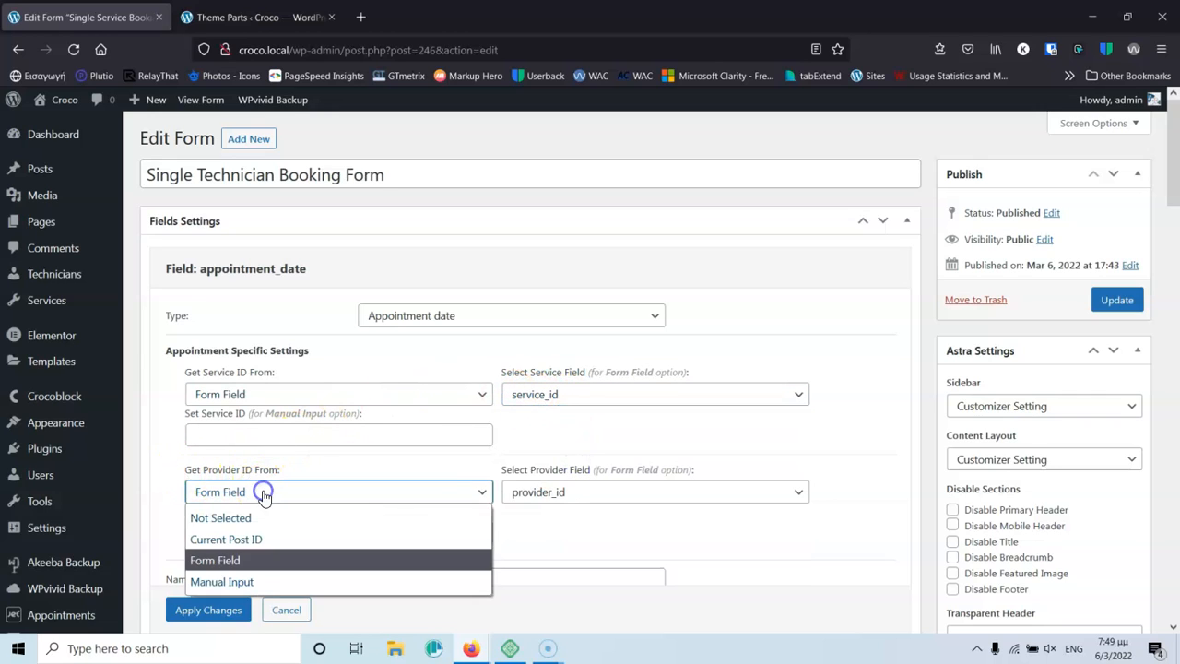
{"action": "left_click", "coordinate": [265, 540]}
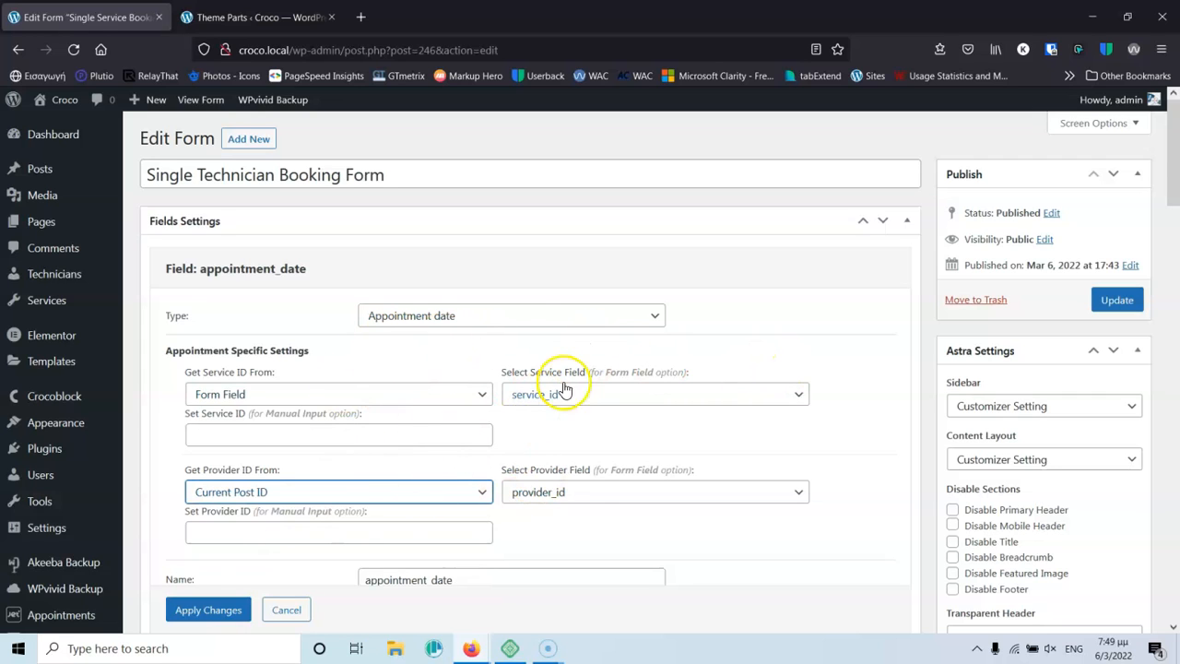
{"action": "left_click", "coordinate": [595, 493]}
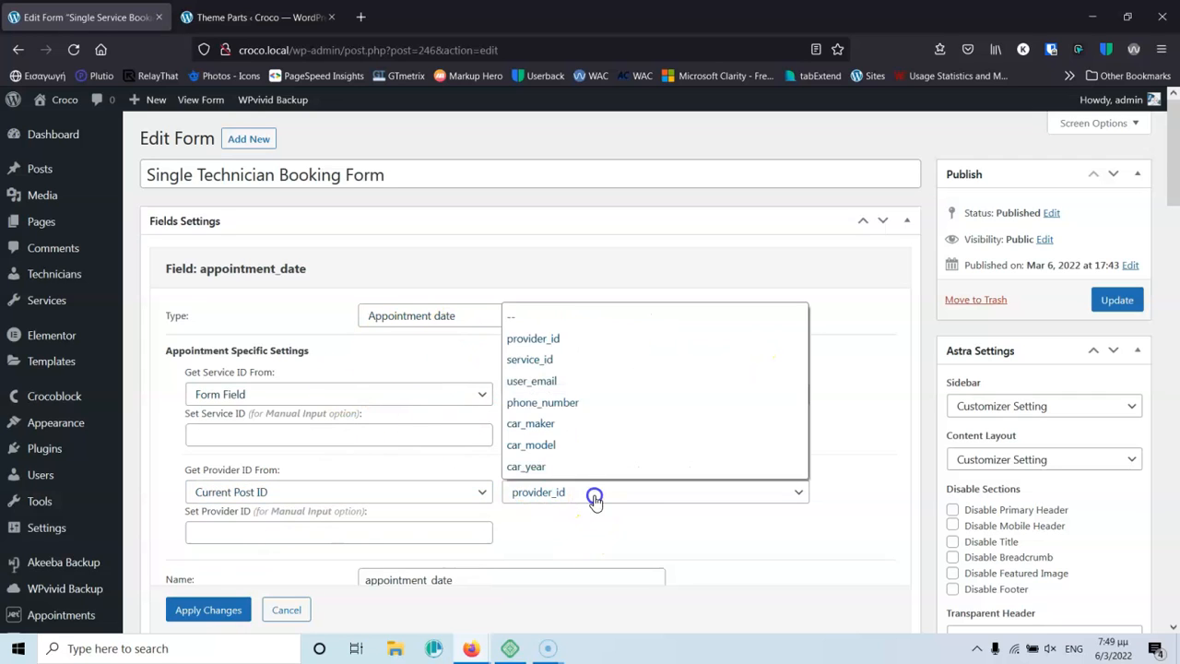
{"action": "left_click", "coordinate": [558, 315]}
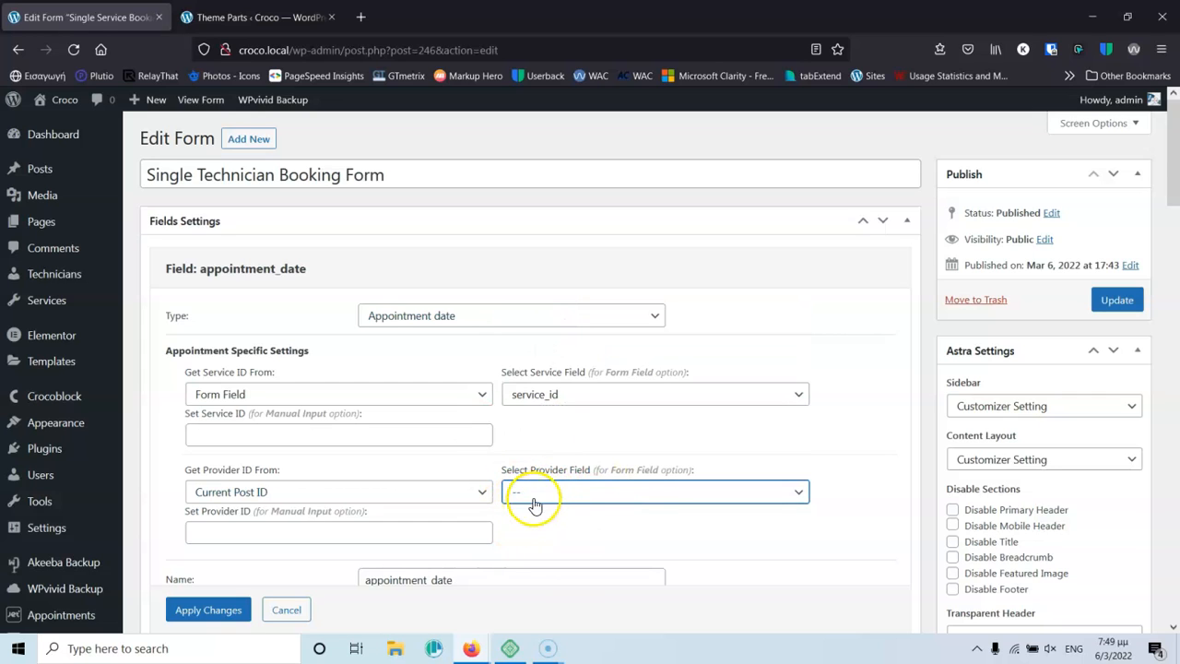
{"action": "left_click", "coordinate": [535, 498]}
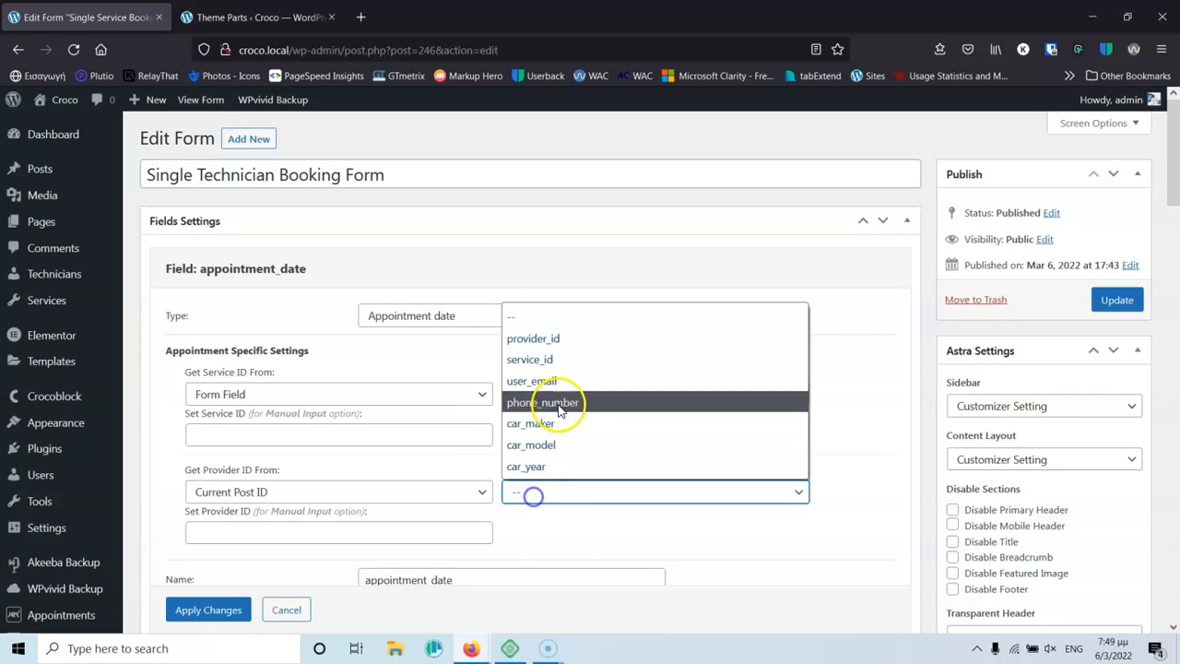
{"action": "left_click", "coordinate": [555, 318]}
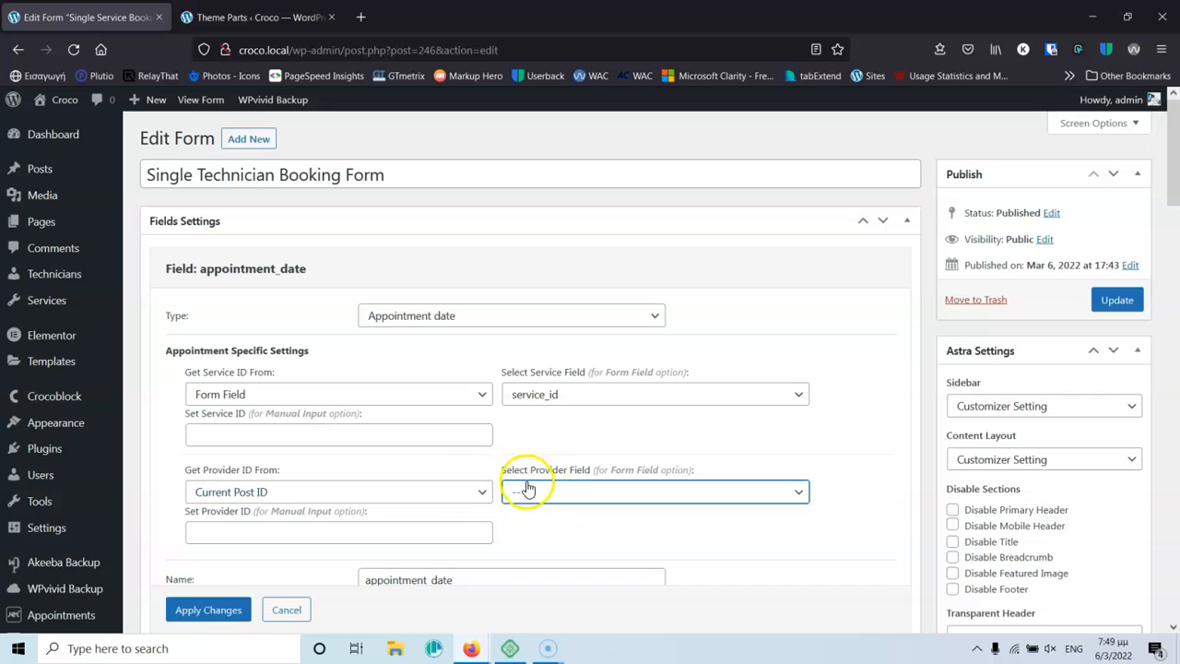
{"action": "scroll", "coordinate": [545, 497], "scroll_direction": "down", "scroll_amount": 4}
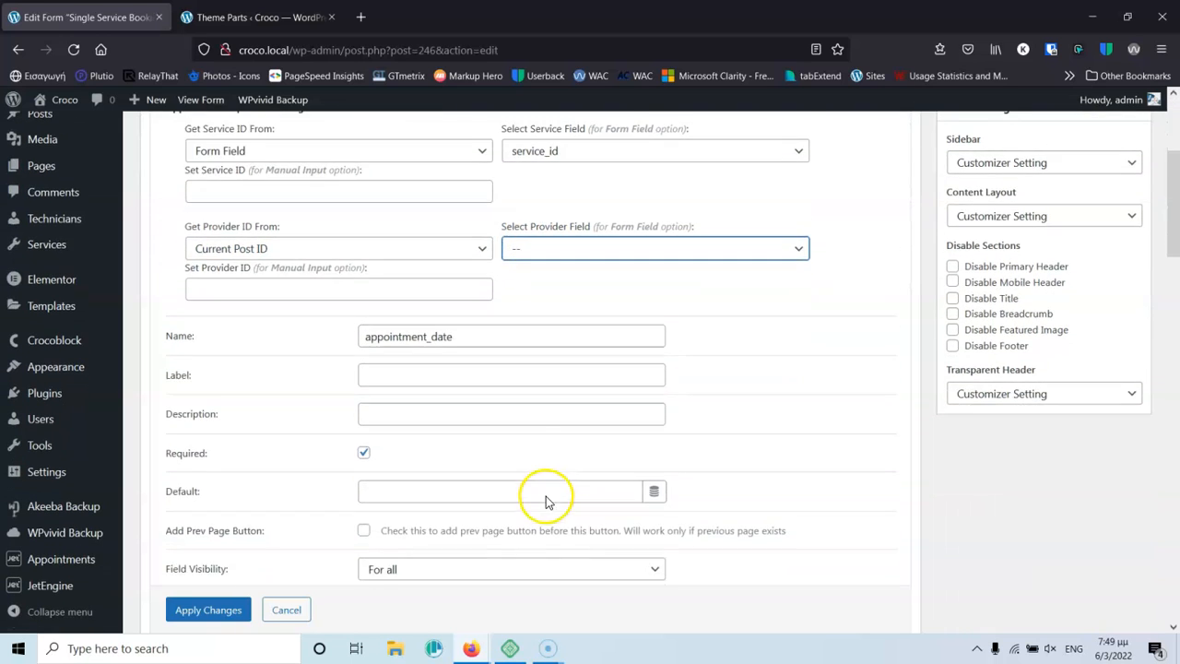
{"action": "scroll", "coordinate": [547, 498], "scroll_direction": "down", "scroll_amount": 1}
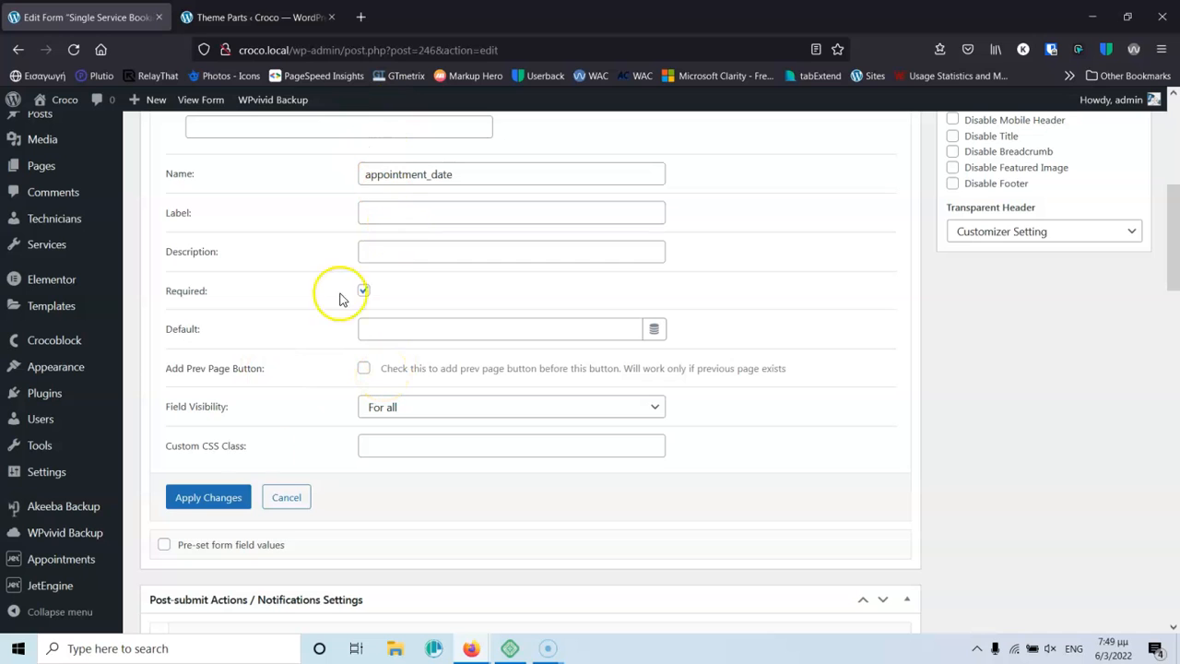
{"action": "left_click", "coordinate": [206, 499]}
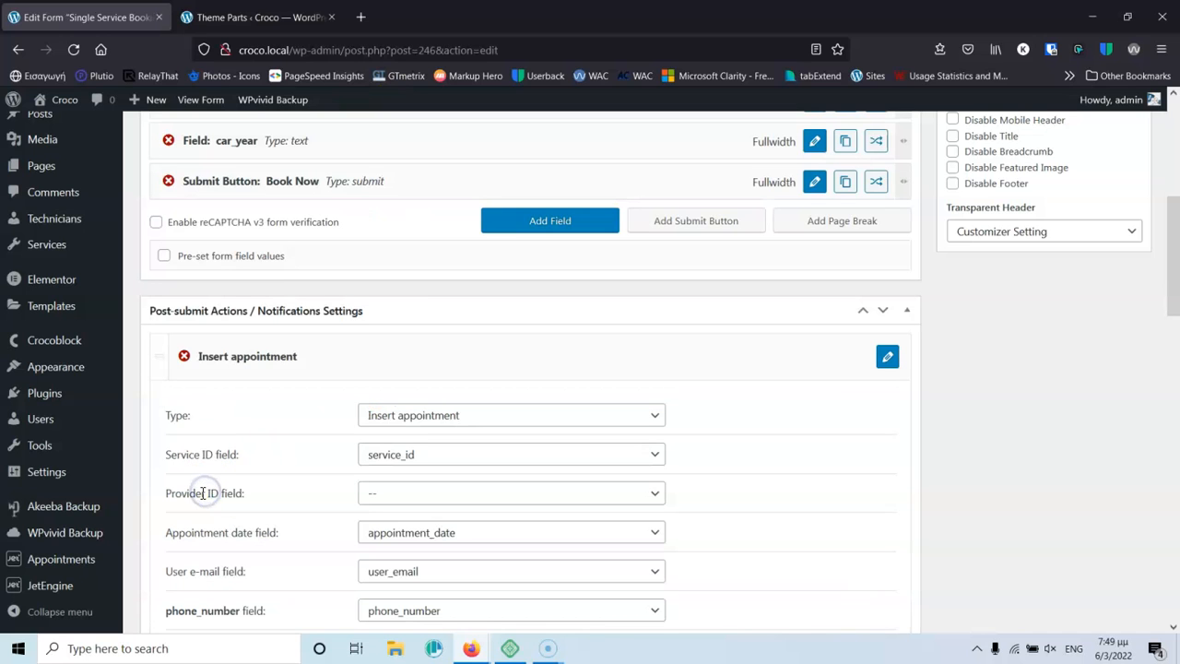
Map the Insert appointment action's Provider ID field to provider_id, keep service_id as its Service ID field, apply the changes and update the form.
{"action": "scroll", "coordinate": [230, 461], "scroll_direction": "up", "scroll_amount": 5}
{"action": "scroll", "coordinate": [422, 308], "scroll_direction": "up", "scroll_amount": 2}
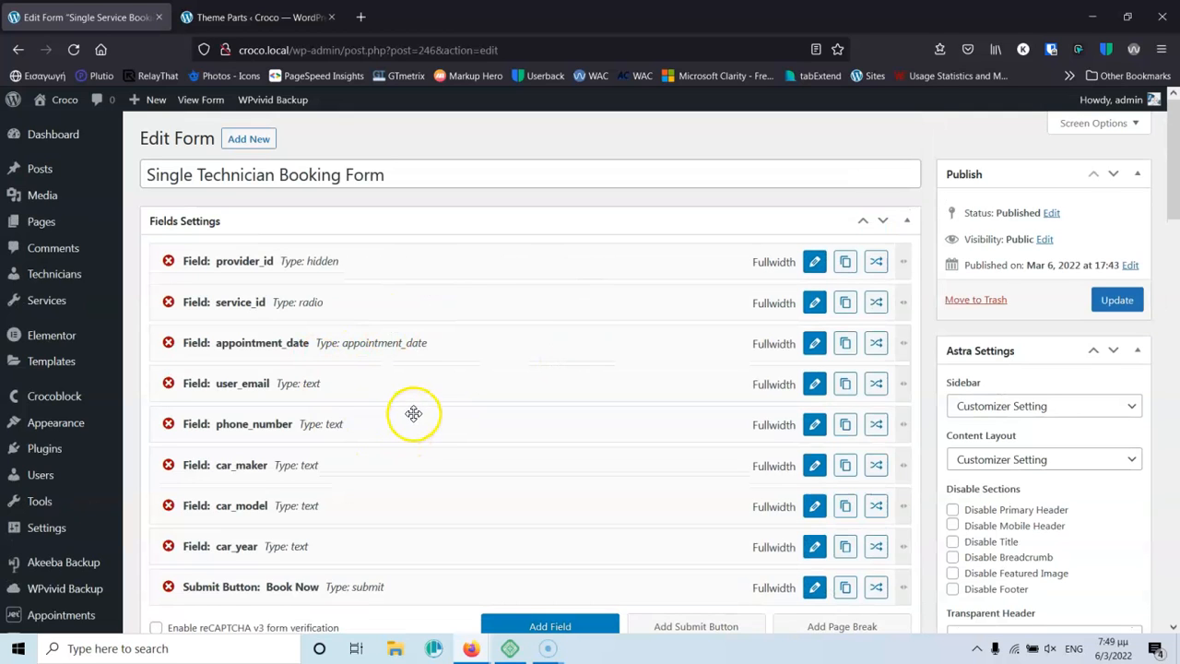
{"action": "scroll", "coordinate": [410, 392], "scroll_direction": "down", "scroll_amount": 3}
{"action": "scroll", "coordinate": [387, 250], "scroll_direction": "down", "scroll_amount": 2}
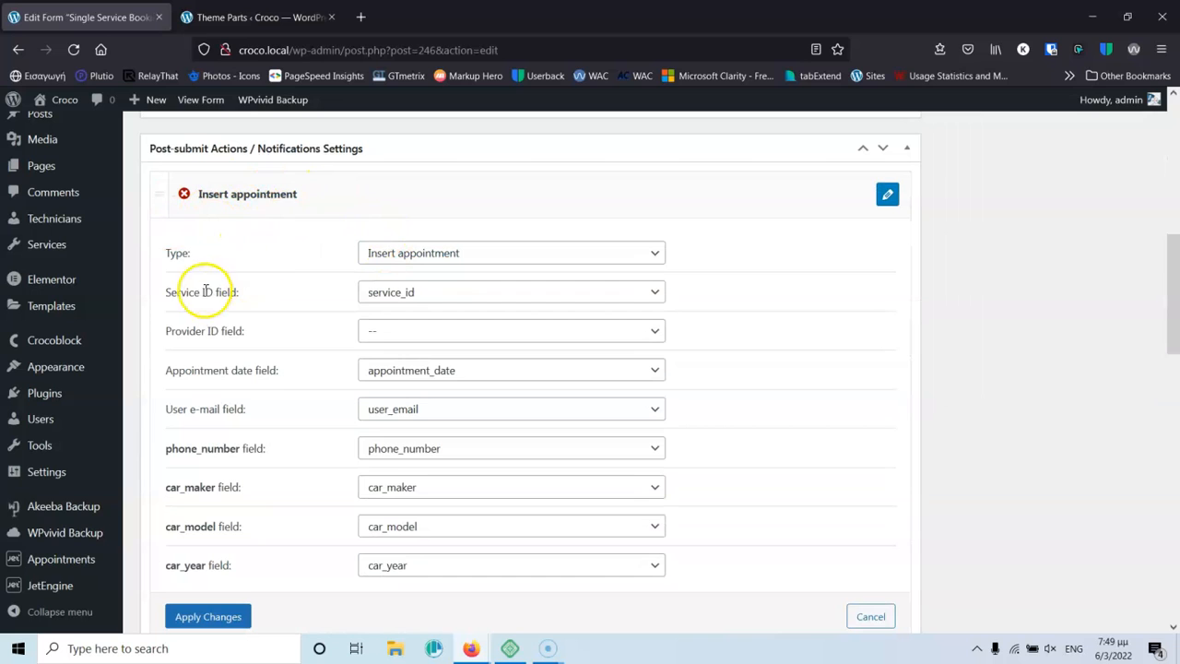
{"action": "left_click", "coordinate": [464, 300]}
{"action": "left_click", "coordinate": [449, 322]}
{"action": "left_click", "coordinate": [411, 295]}
{"action": "left_click", "coordinate": [430, 365]}
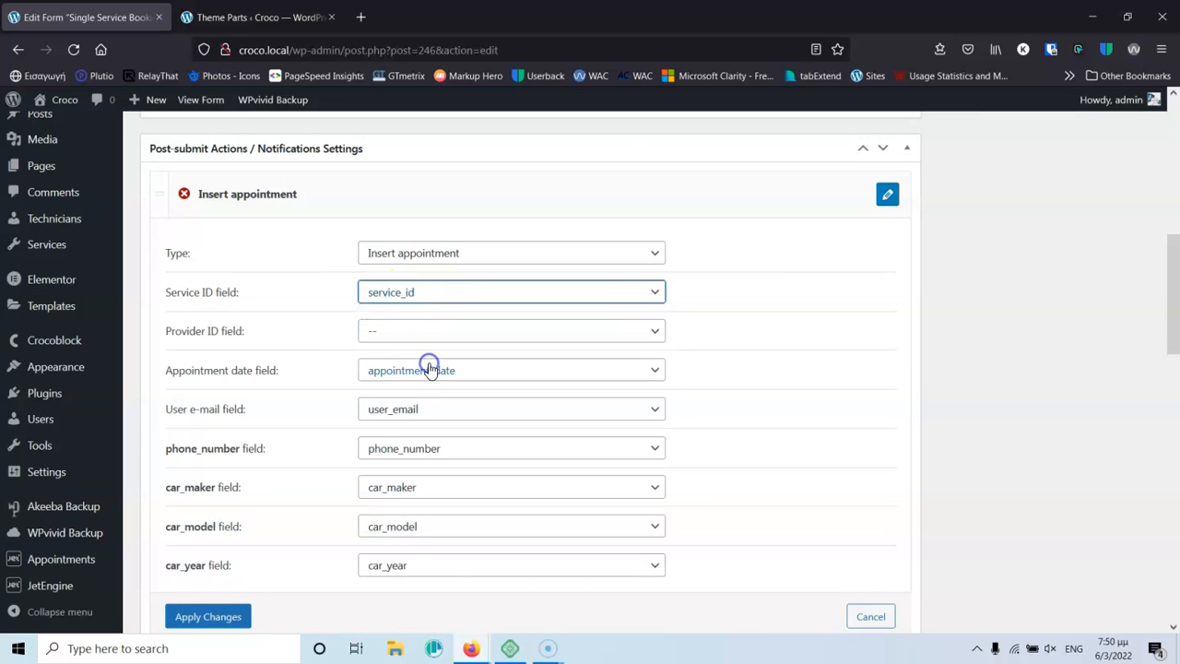
{"action": "left_click", "coordinate": [432, 332]}
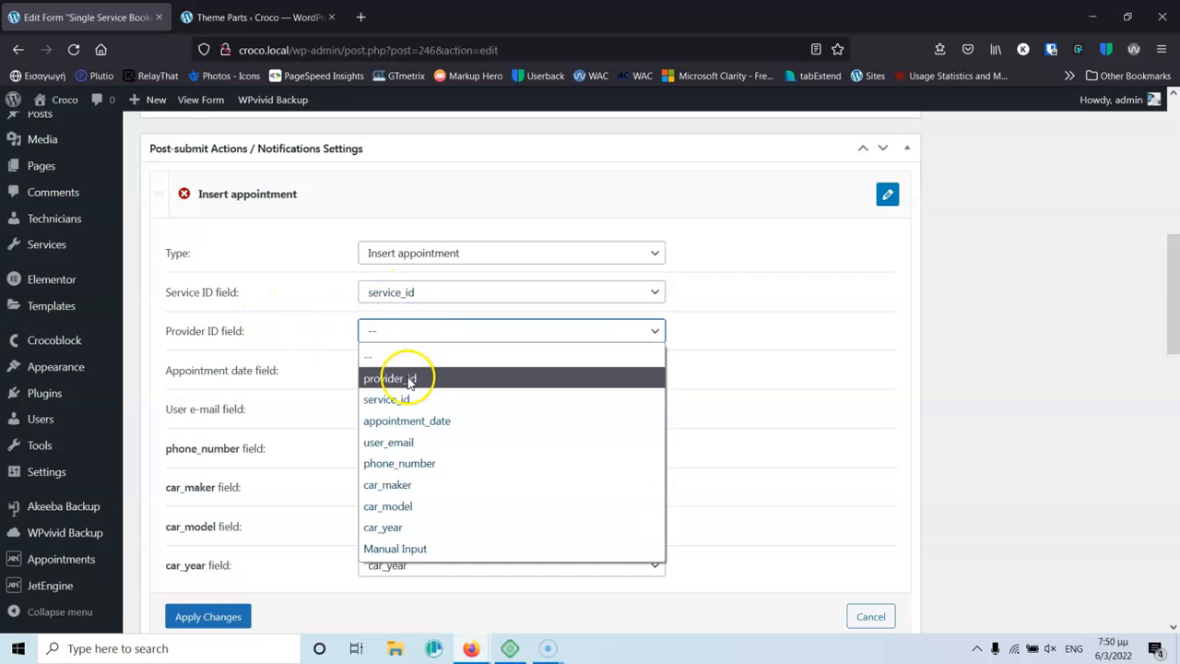
{"action": "left_click", "coordinate": [419, 379]}
{"action": "left_click", "coordinate": [211, 618]}
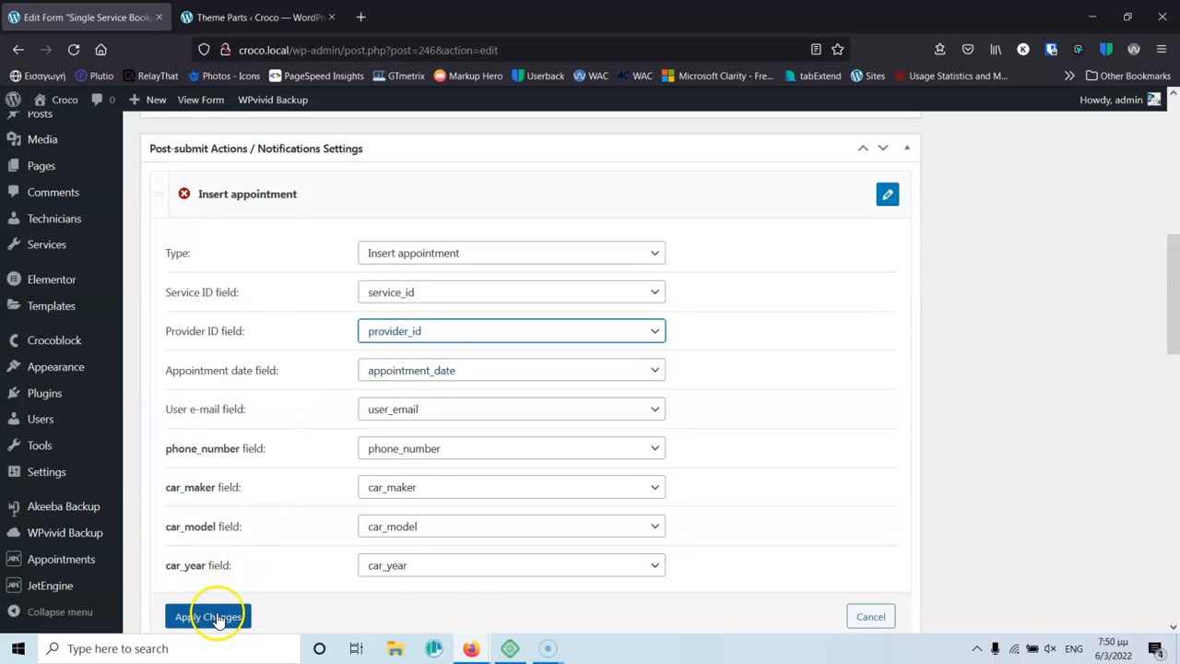
{"action": "scroll", "coordinate": [982, 569], "scroll_direction": "up", "scroll_amount": 7}
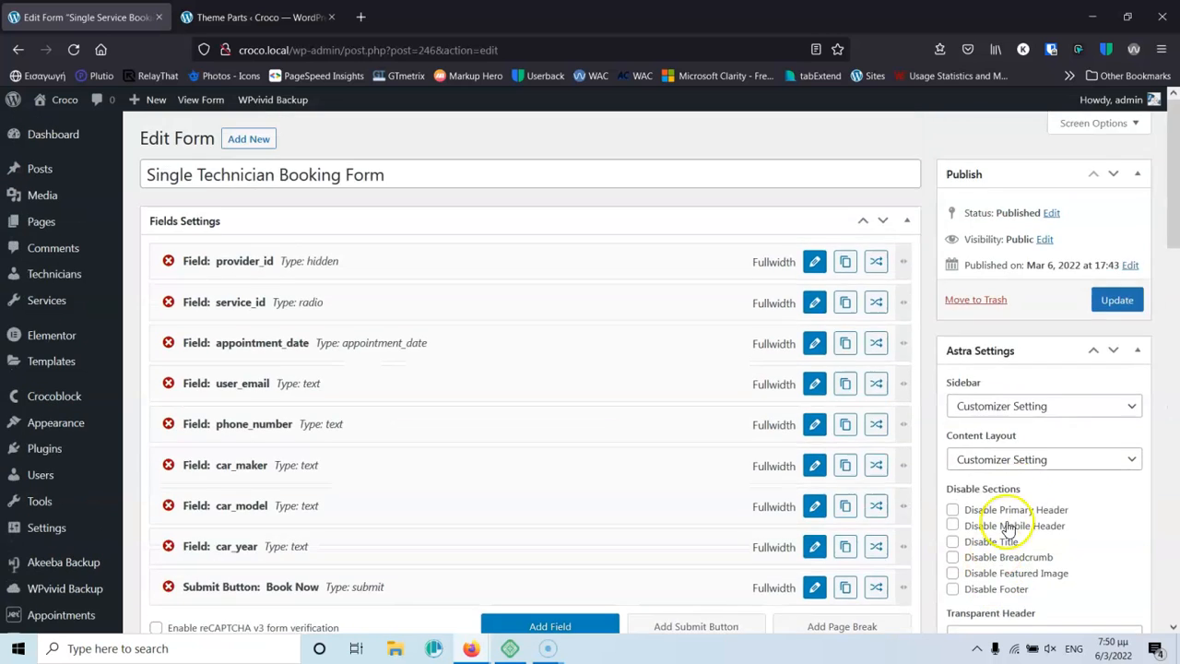
{"action": "left_click", "coordinate": [1121, 299]}
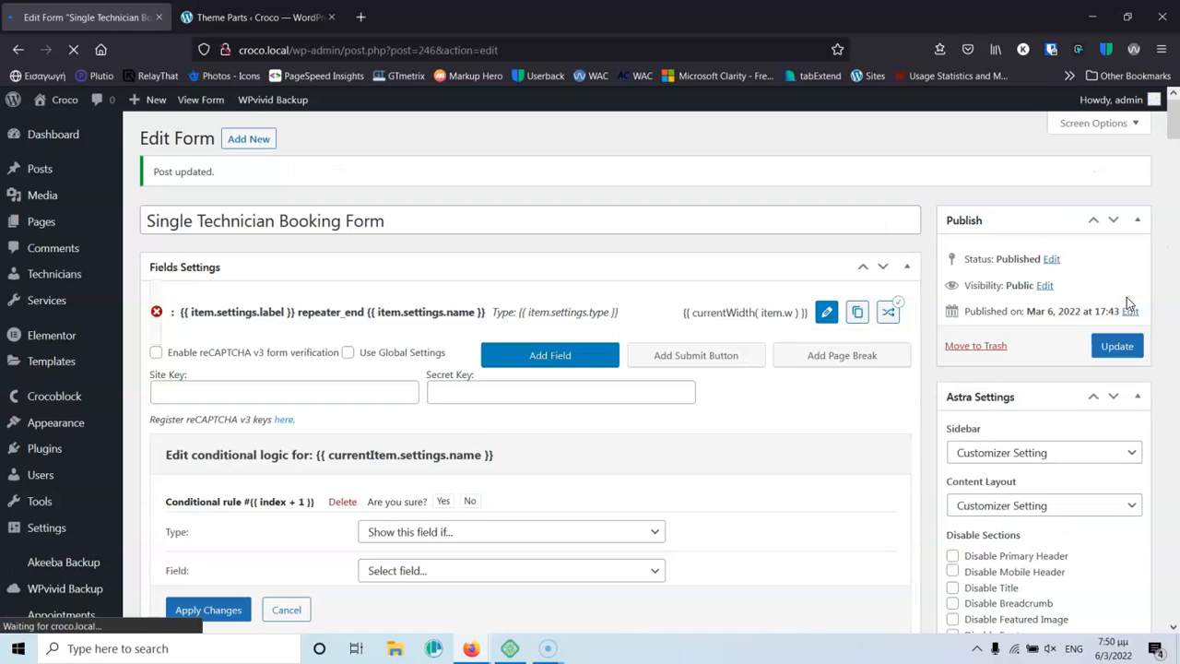
Open the Technitian Single Template from the Theme Parts list in Elementor in a new browser tab.
{"action": "left_click", "coordinate": [235, 16]}
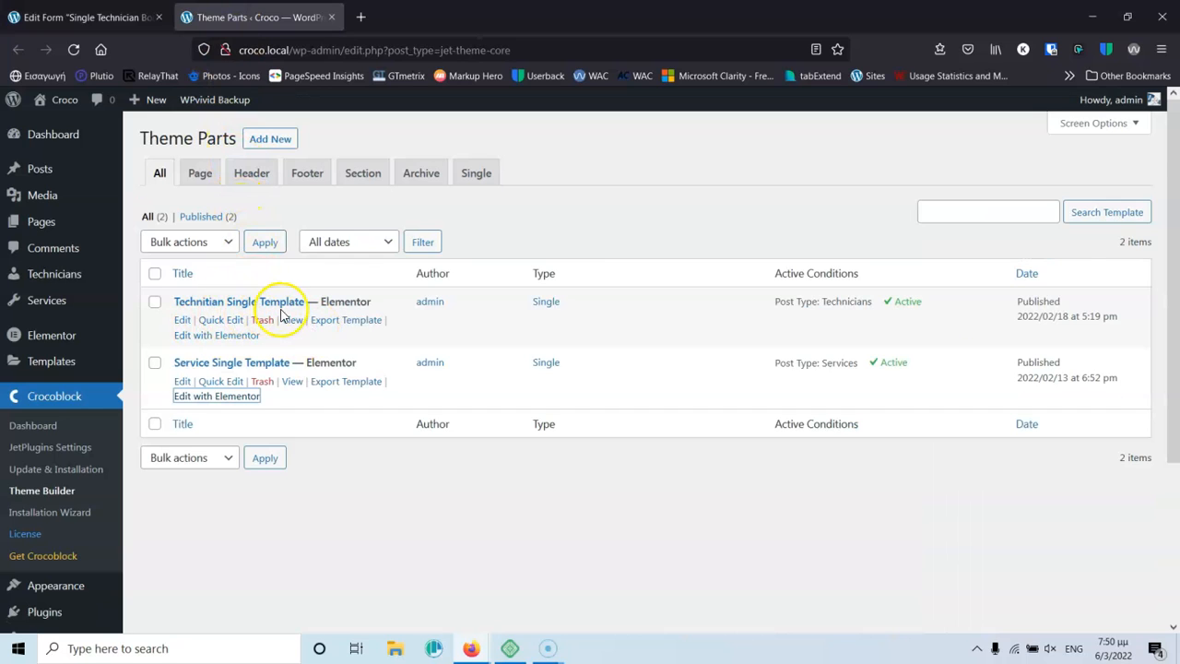
{"action": "middle_click", "coordinate": [233, 337]}
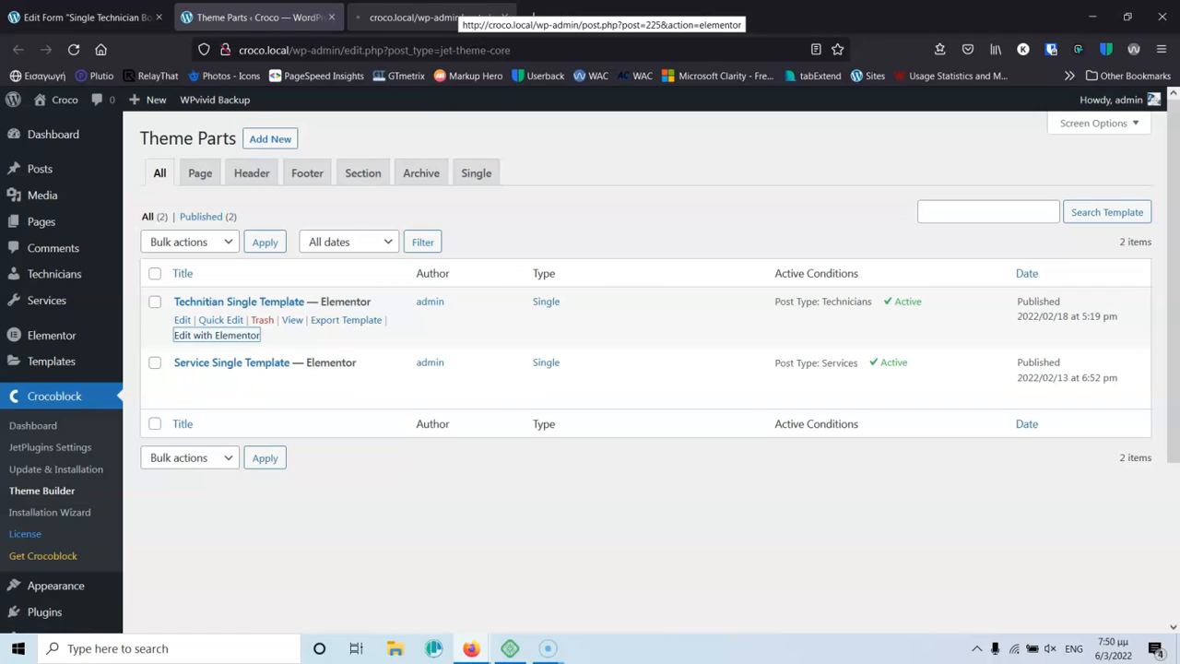
{"action": "left_click", "coordinate": [447, 9]}
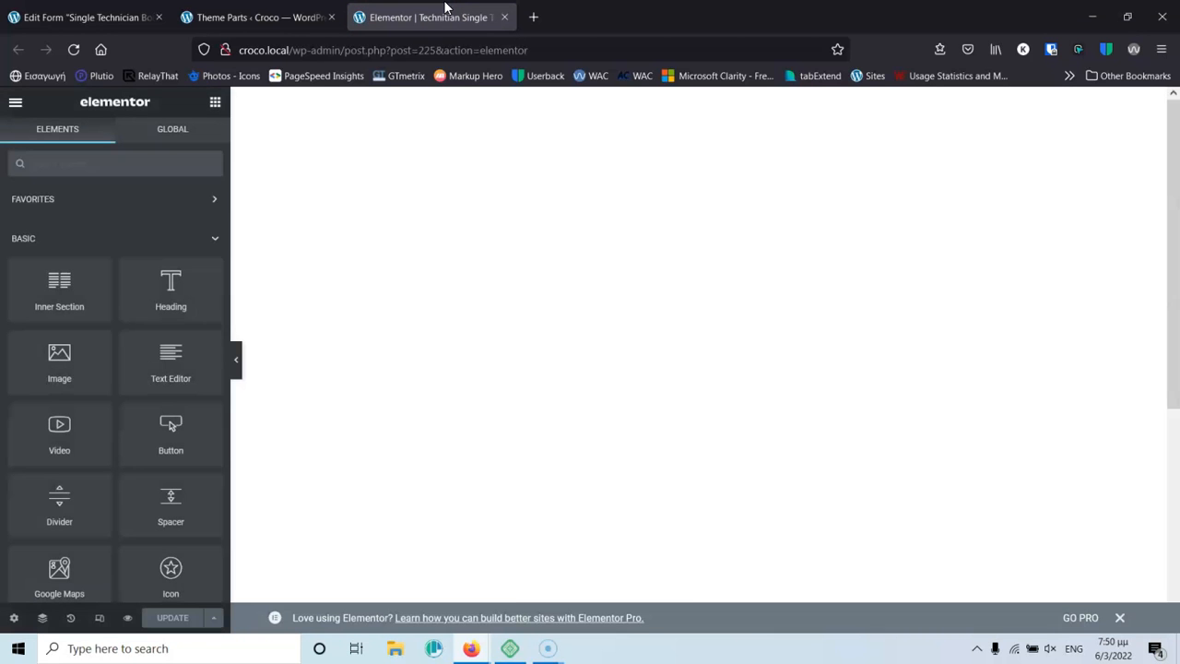
Add a single-column section below the experience and certificate section of the technician template.
{"action": "scroll", "coordinate": [541, 289], "scroll_direction": "down", "scroll_amount": 1}
{"action": "scroll", "coordinate": [541, 290], "scroll_direction": "down", "scroll_amount": 10}
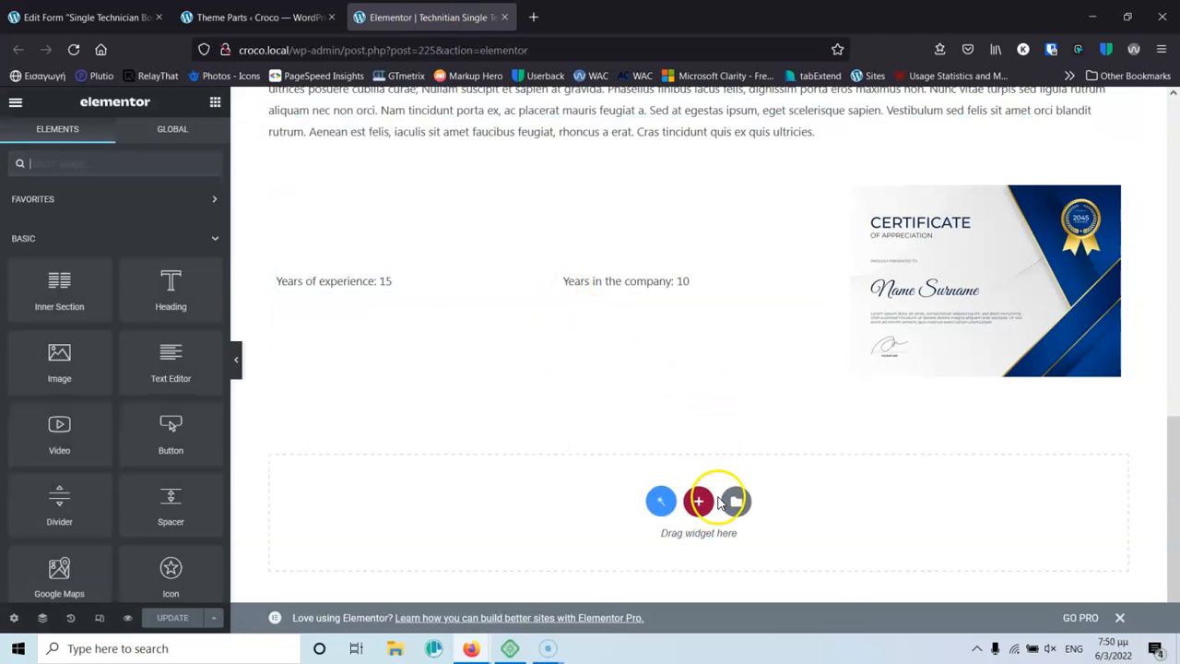
{"action": "left_click", "coordinate": [699, 503]}
{"action": "left_click", "coordinate": [493, 545]}
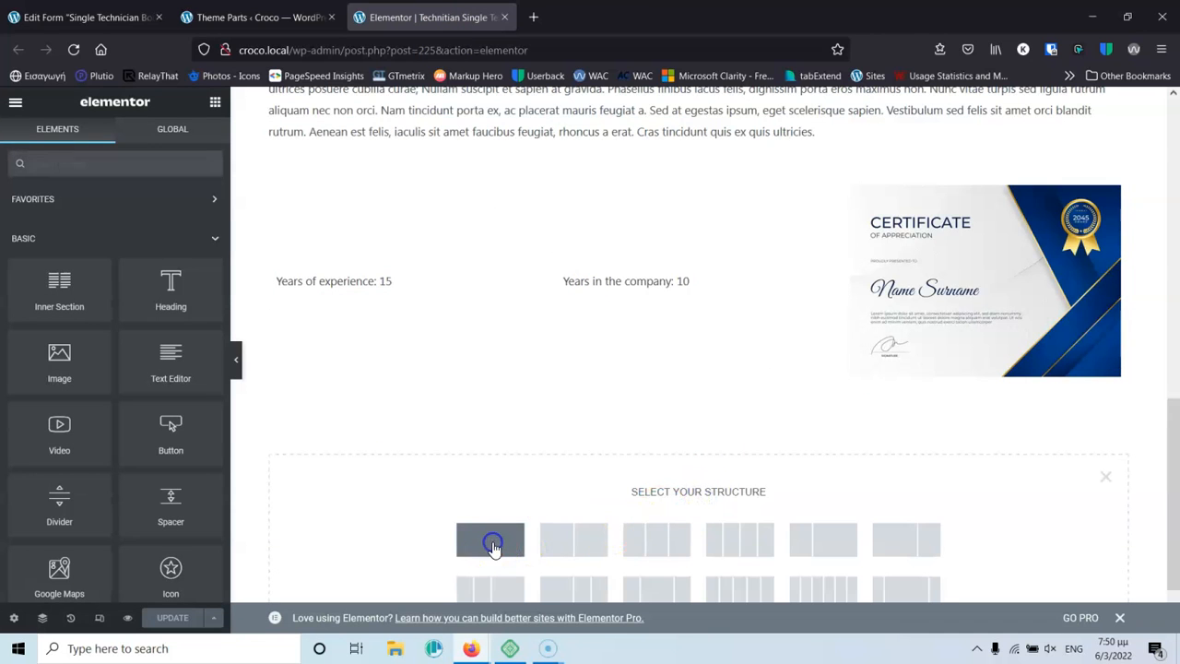
{"action": "scroll", "coordinate": [558, 339], "scroll_direction": "down", "scroll_amount": 2}
Give the new section a classic background in light grey, about #EAEAEA.
{"action": "left_click", "coordinate": [703, 348]}
{"action": "left_click", "coordinate": [114, 139]}
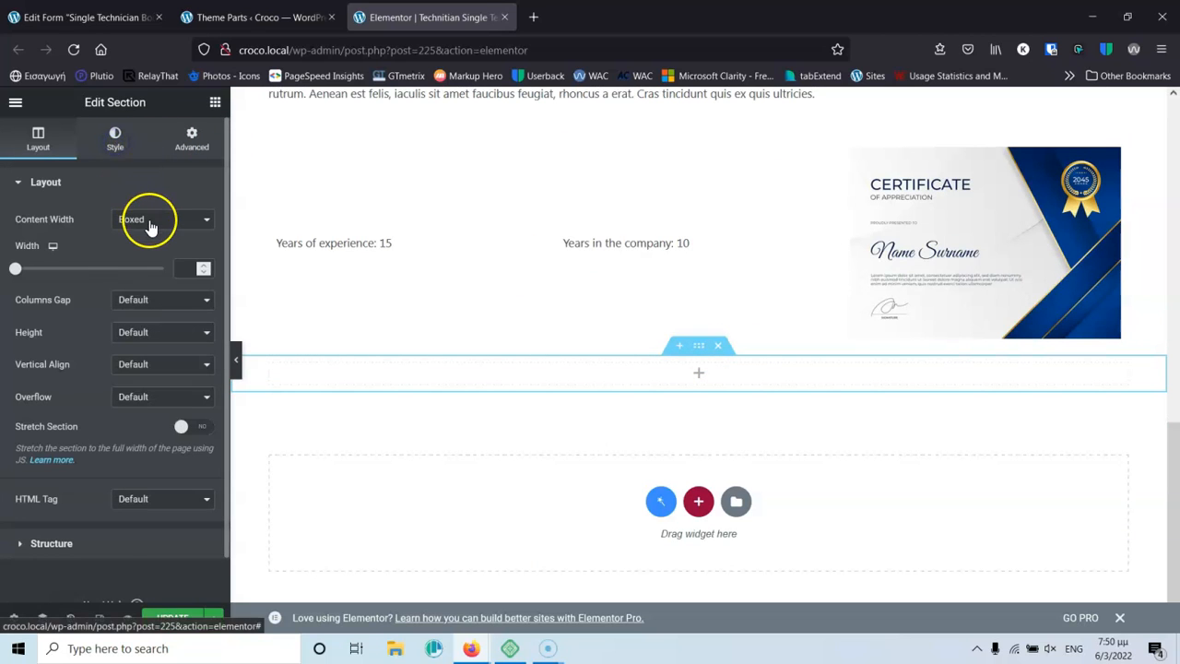
{"action": "left_click", "coordinate": [143, 251]}
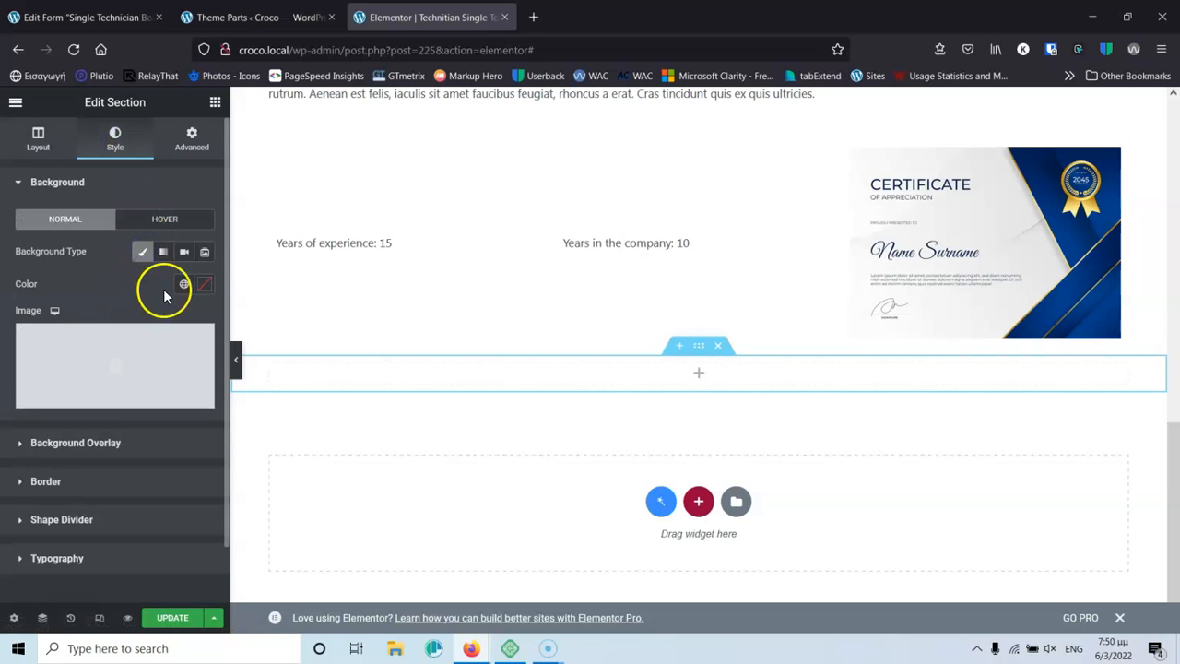
{"action": "left_click", "coordinate": [201, 293]}
{"action": "left_click_drag", "start_coordinate": [126, 336], "coordinate": [13, 356]}
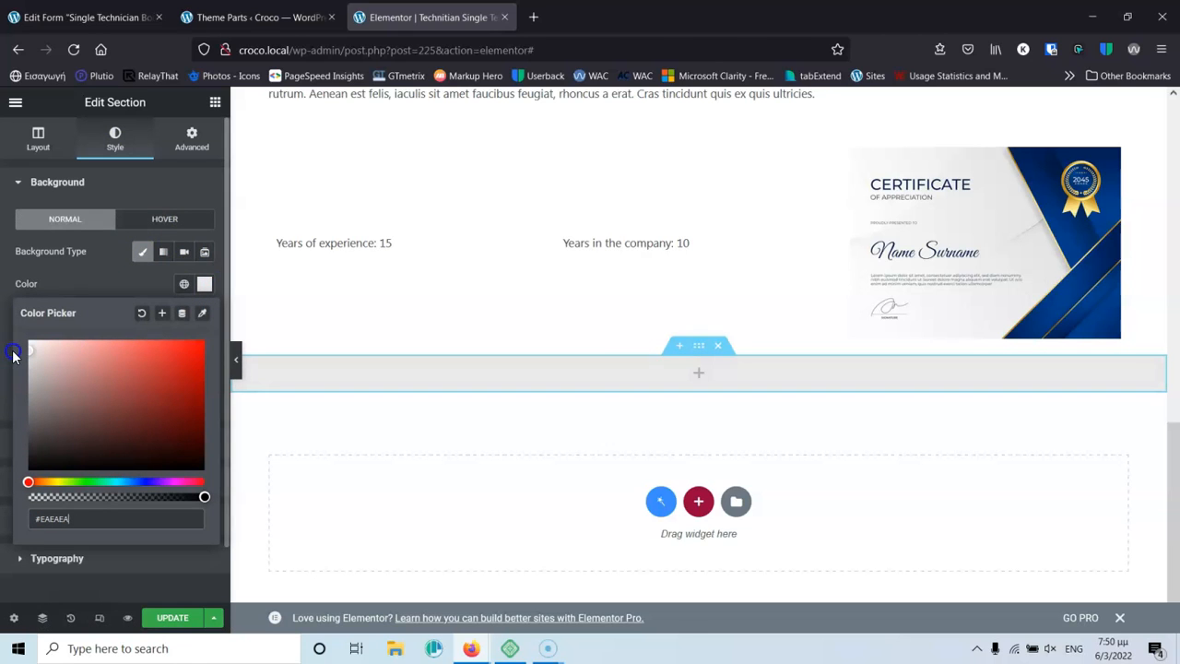
Set the new section's padding to 50 px on all sides.
{"action": "left_click", "coordinate": [181, 146]}
{"action": "left_click", "coordinate": [30, 296]}
{"action": "type", "text": "50"}
{"action": "left_click", "coordinate": [51, 311]}
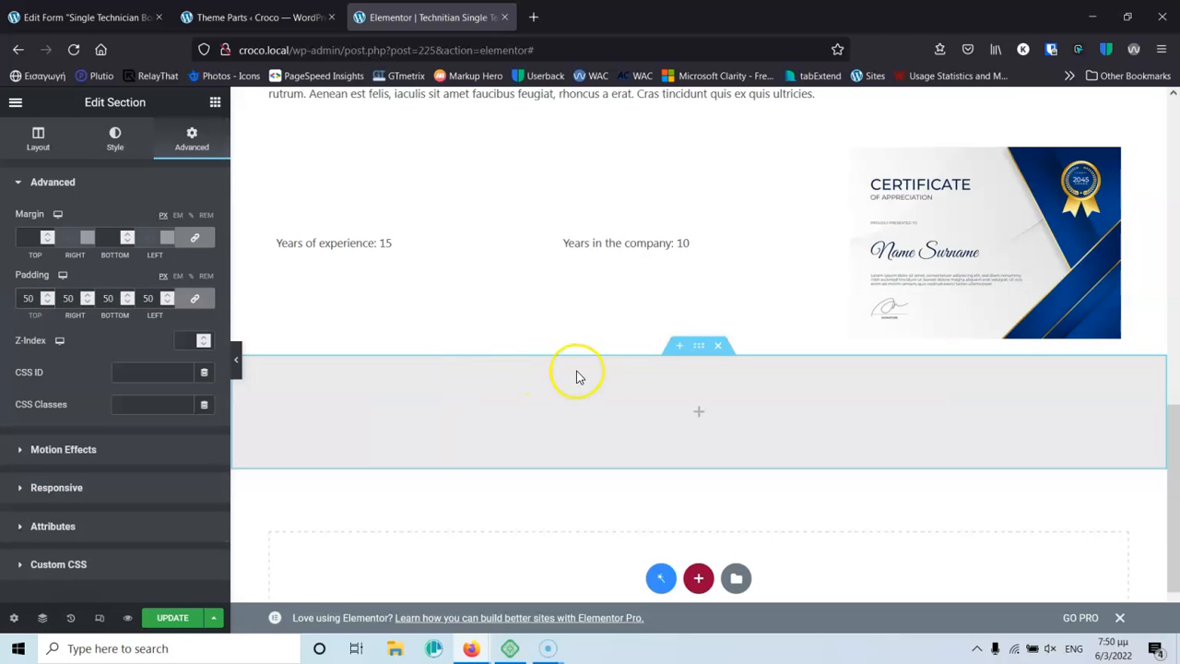
Find the unlocked Form widget with the search term "form" and place it in the grey section.
{"action": "left_click", "coordinate": [698, 411]}
{"action": "left_click", "coordinate": [72, 163]}
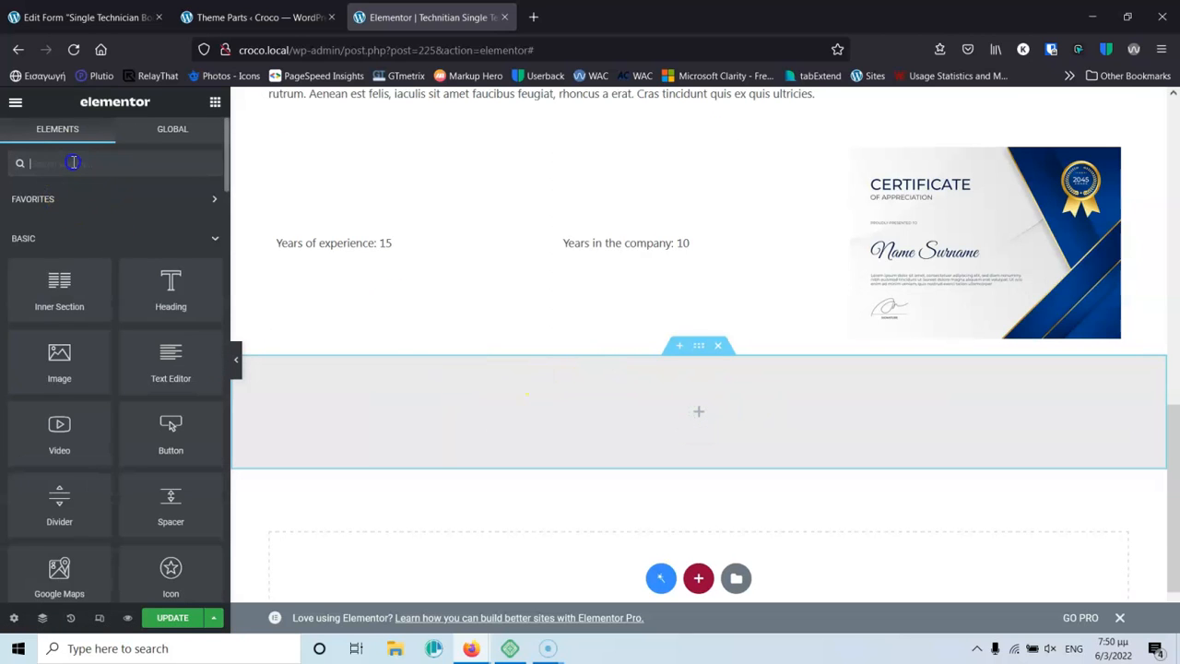
{"action": "type", "text": "form"}
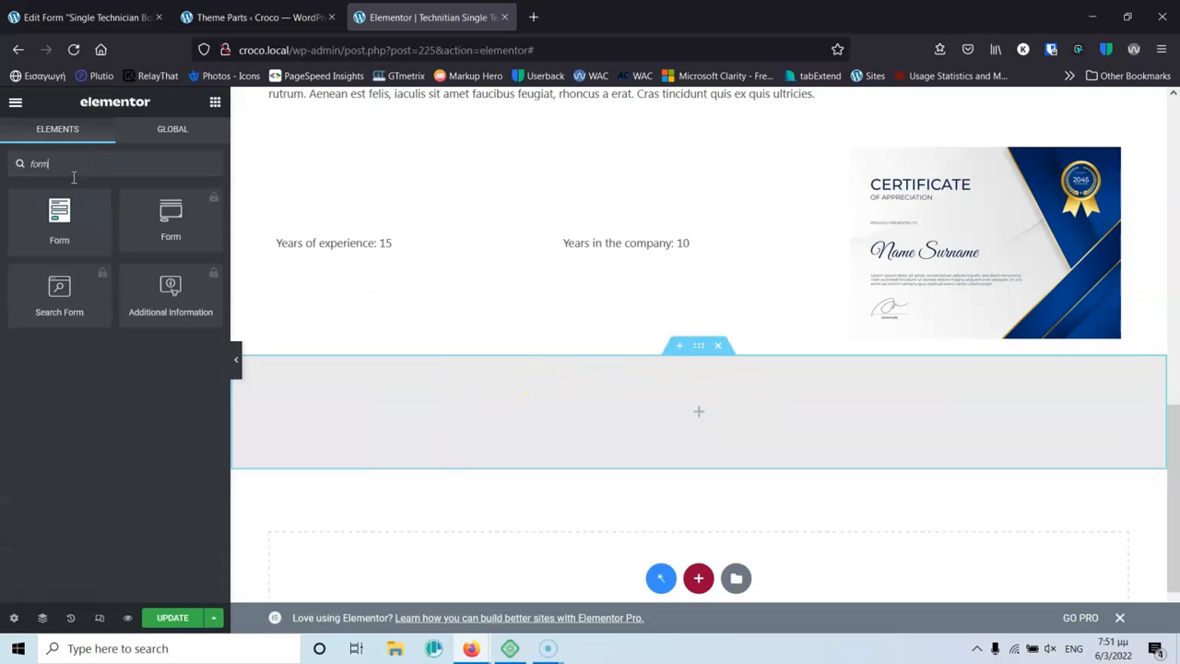
{"action": "left_click_drag", "start_coordinate": [64, 214], "coordinate": [710, 414]}
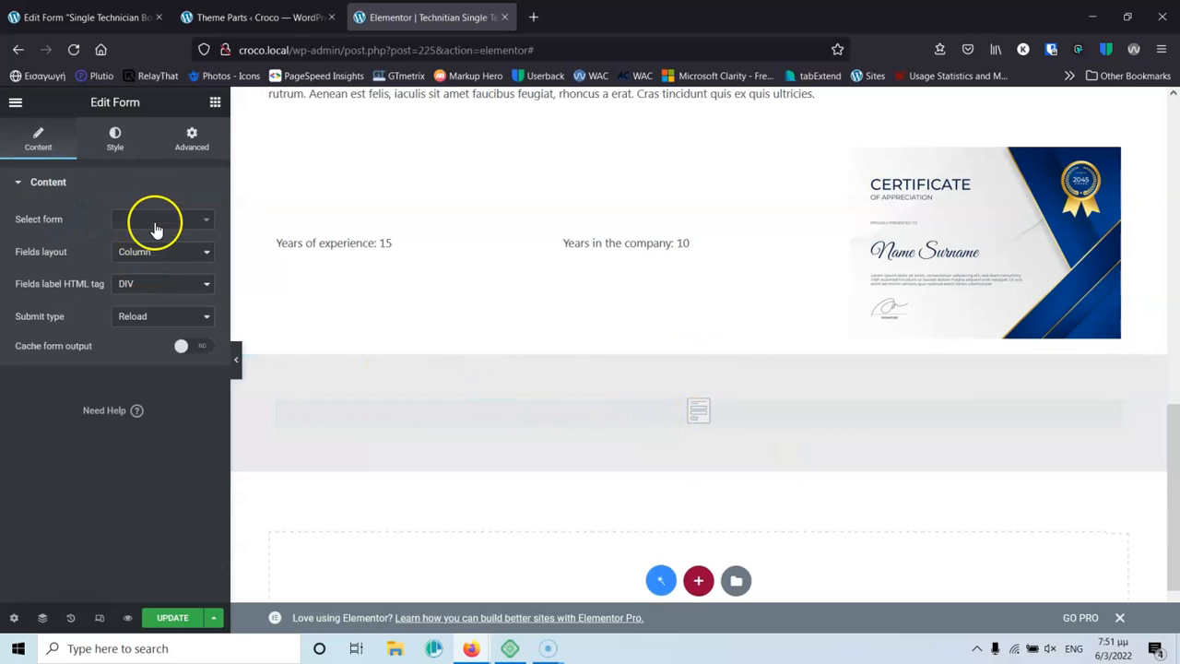
Set the Form widget to show the Single Technician Booking Form and update the technician template.
{"action": "left_click", "coordinate": [155, 224]}
{"action": "type", "text": "sing"}
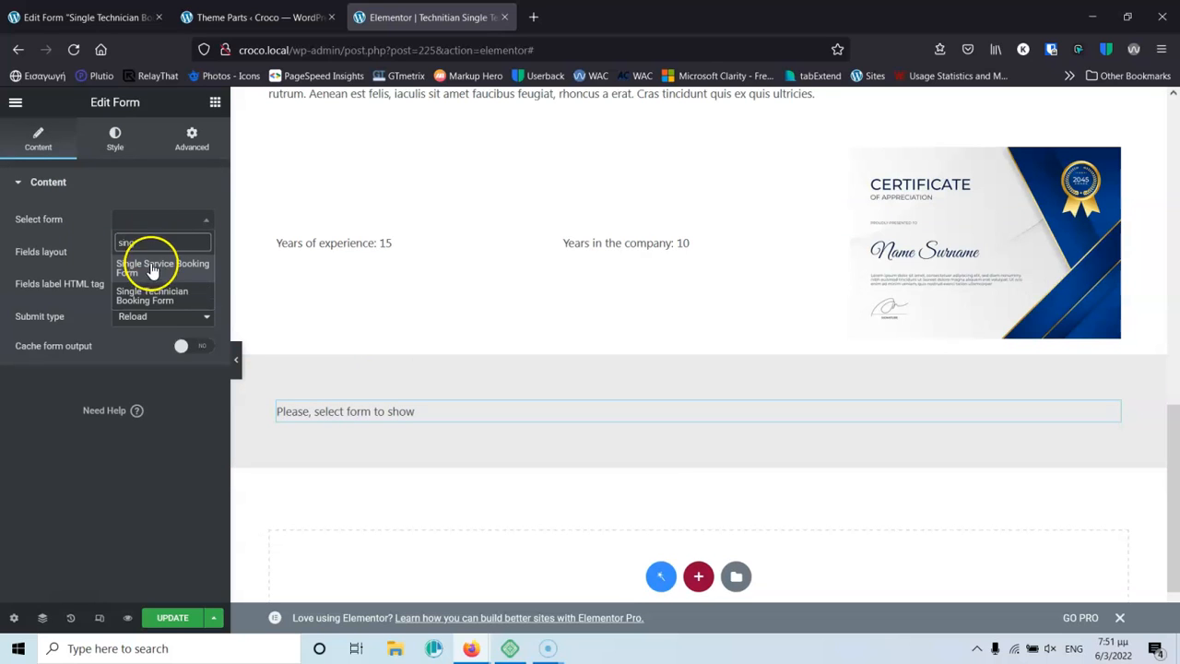
{"action": "left_click", "coordinate": [153, 298]}
{"action": "left_click", "coordinate": [163, 619]}
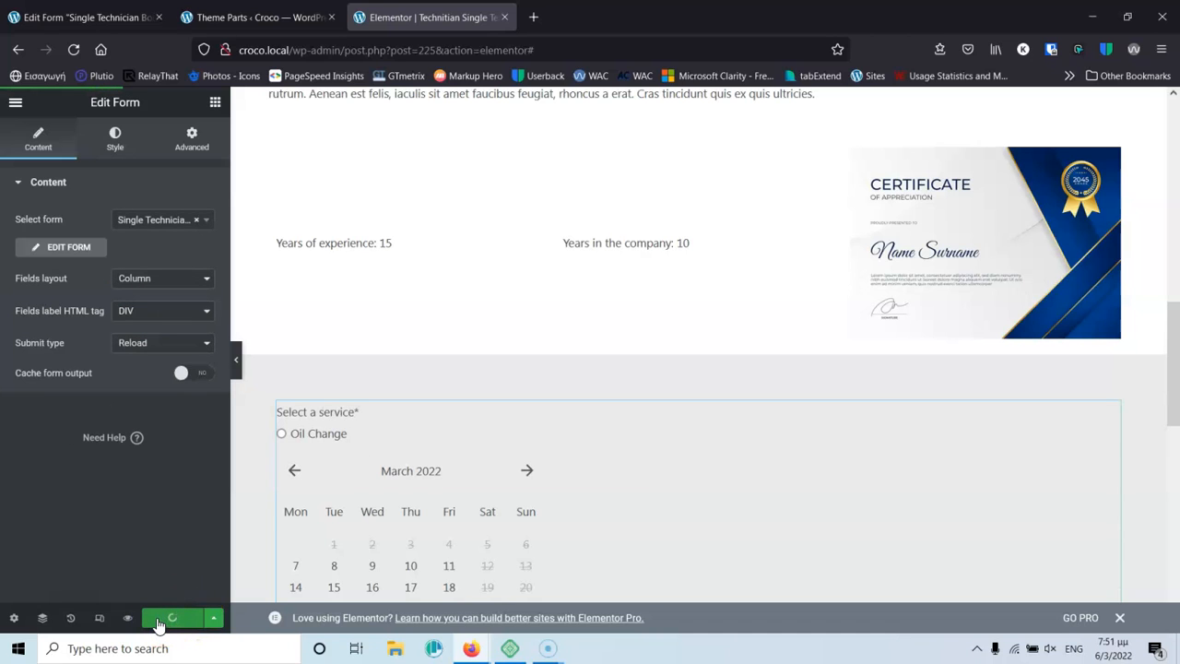
Open the live site in a separate tab and open the profile of the second technician listed on the Technicians page.
{"action": "left_click", "coordinate": [238, 17]}
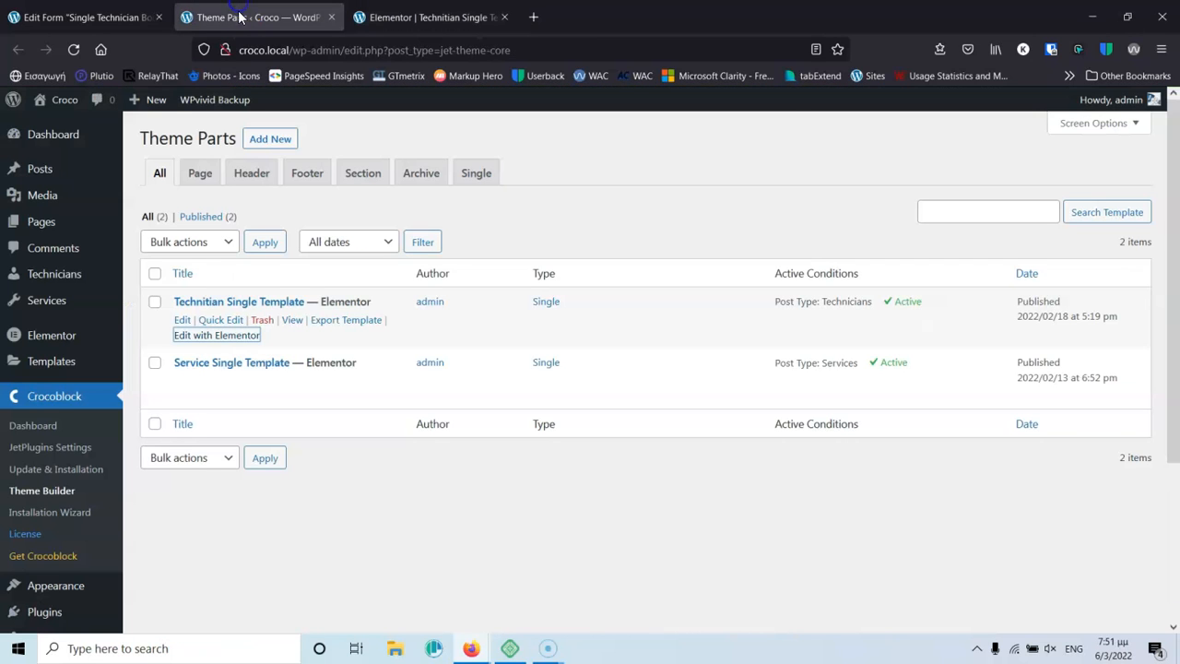
{"action": "middle_click", "coordinate": [64, 126]}
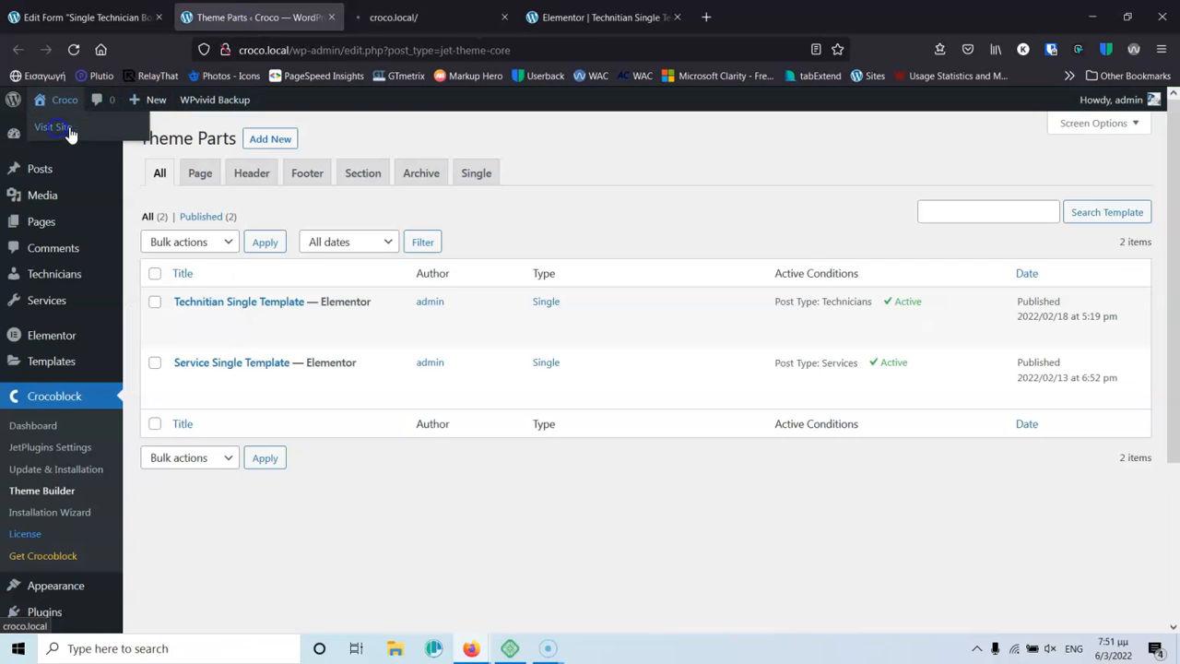
{"action": "left_click_drag", "start_coordinate": [454, 20], "coordinate": [595, 20]}
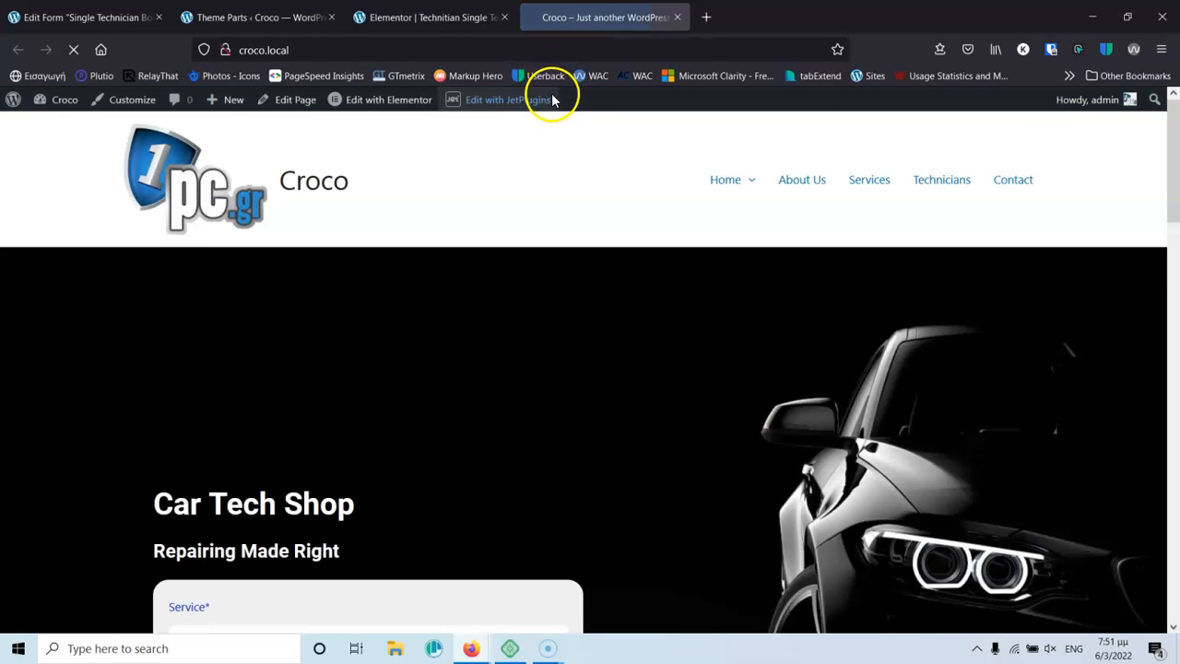
{"action": "mouse_move", "coordinate": [717, 200]}
{"action": "left_click", "coordinate": [867, 189]}
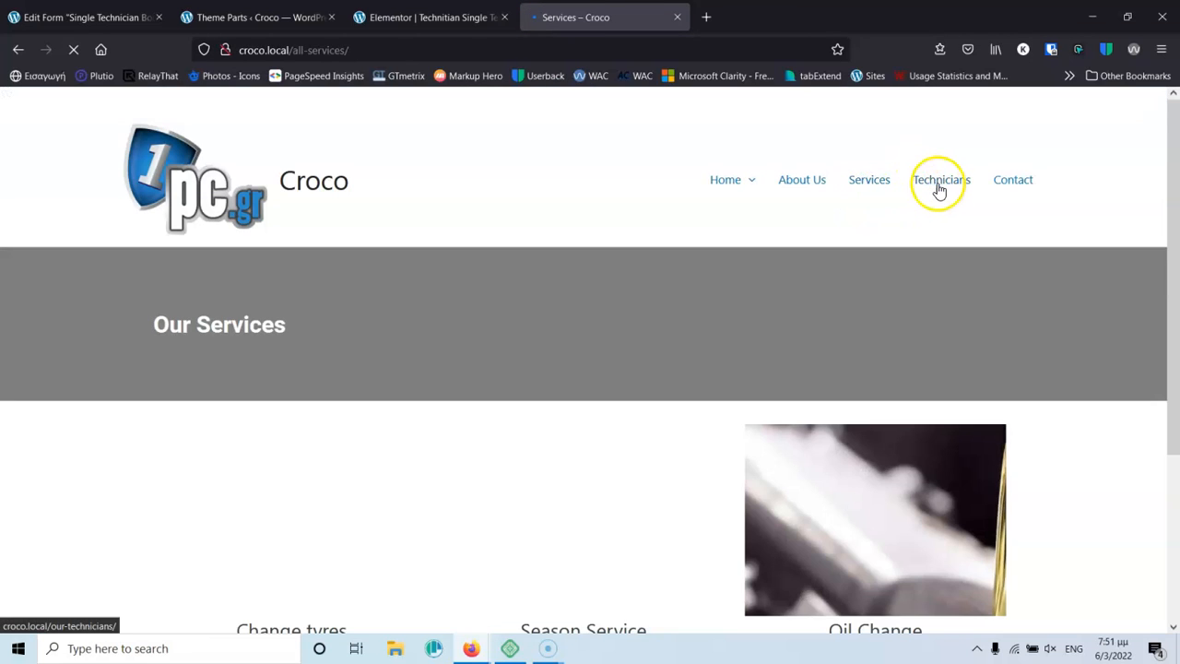
{"action": "left_click", "coordinate": [938, 186]}
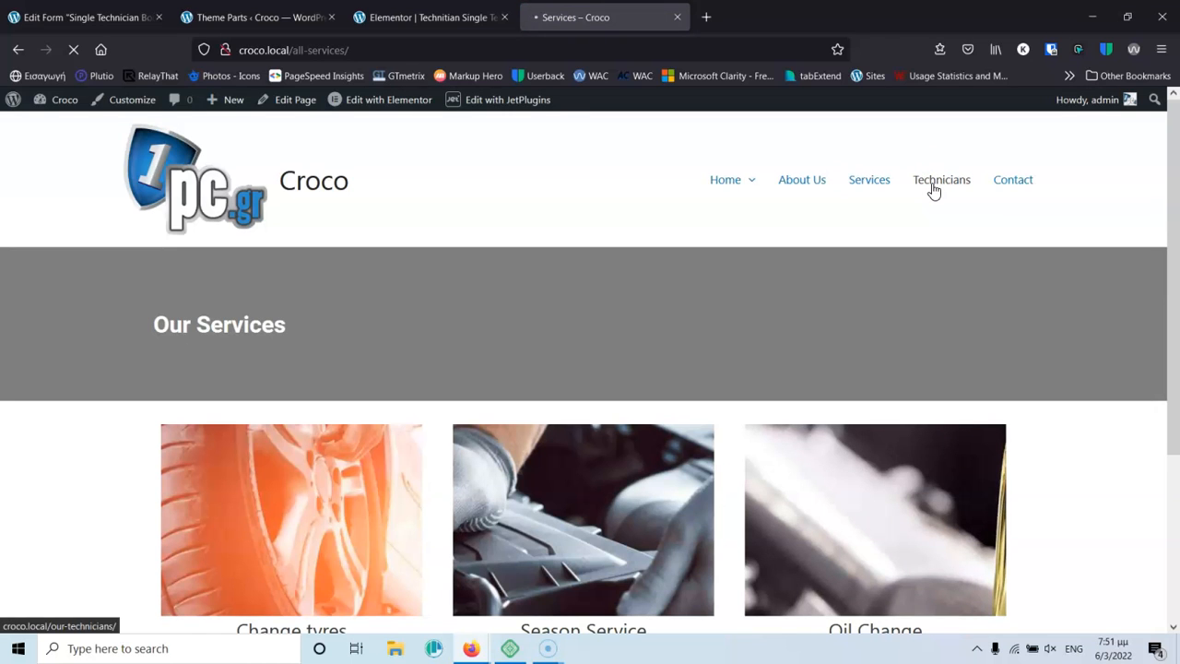
{"action": "scroll", "coordinate": [409, 214], "scroll_direction": "down", "scroll_amount": 3}
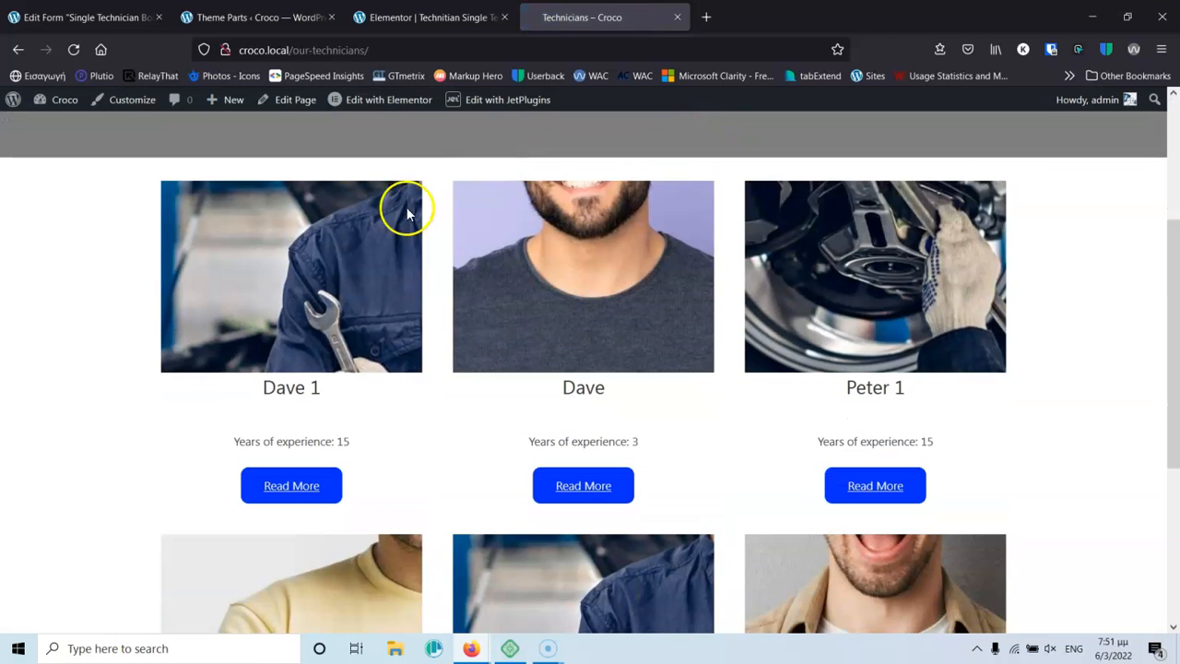
{"action": "left_click", "coordinate": [593, 495]}
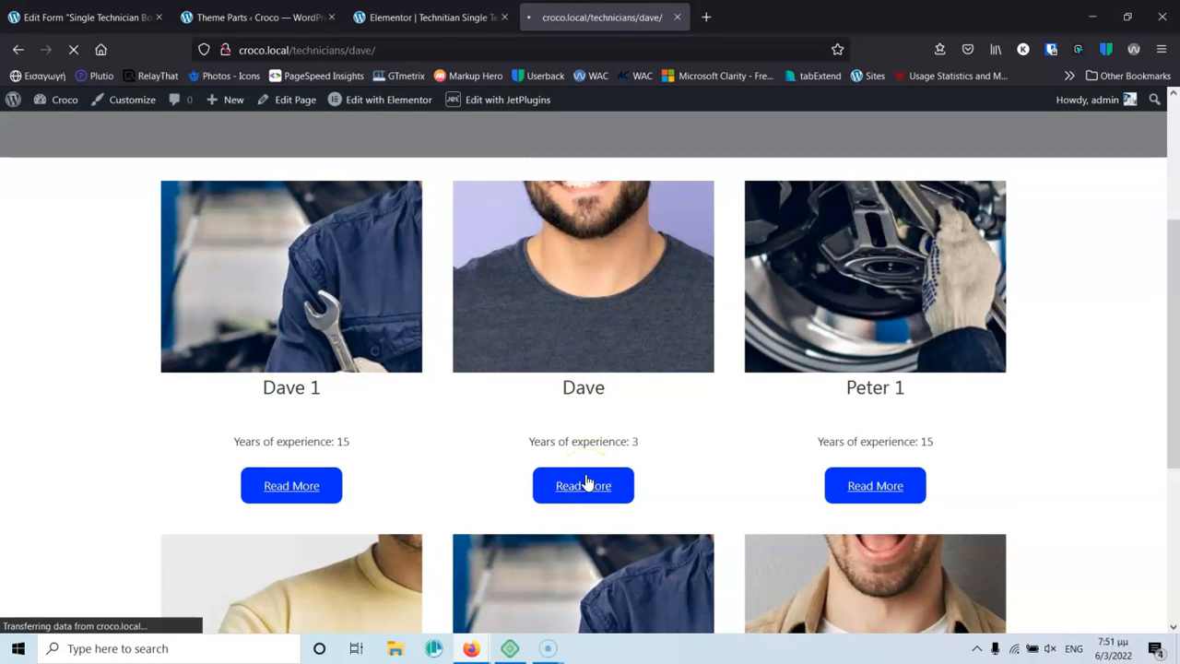
Review the technician's profile page and the embedded booking form with its service choice, calendar and contact fields.
{"action": "scroll", "coordinate": [606, 333], "scroll_direction": "down", "scroll_amount": 10}
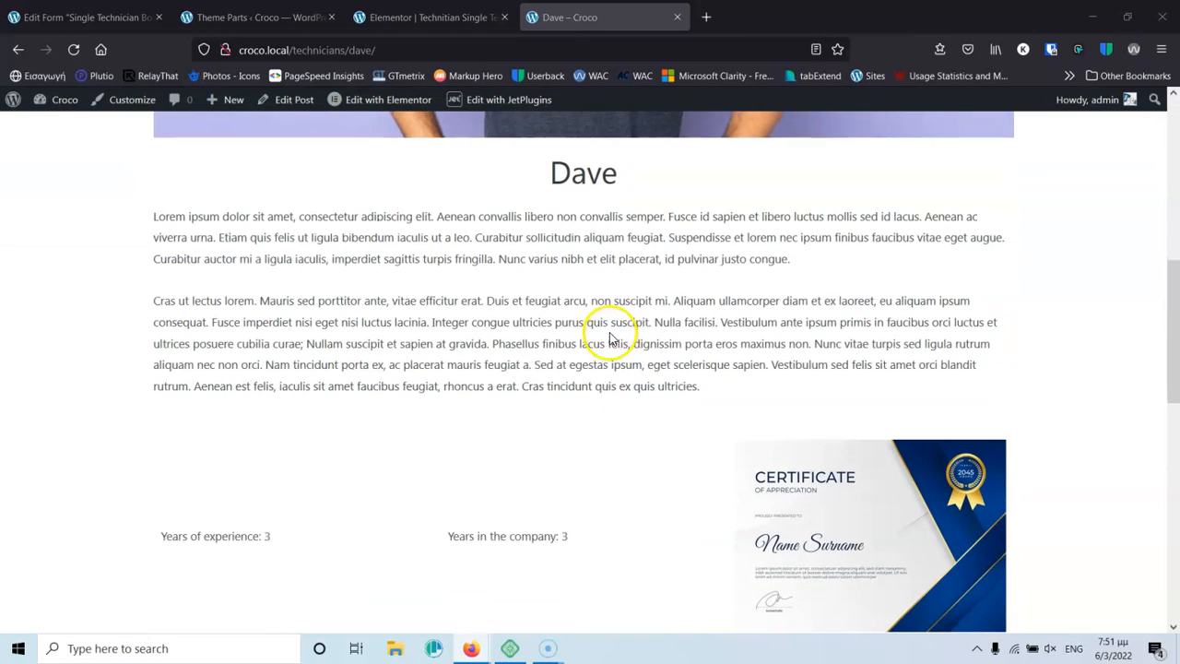
{"action": "scroll", "coordinate": [604, 323], "scroll_direction": "down", "scroll_amount": 5}
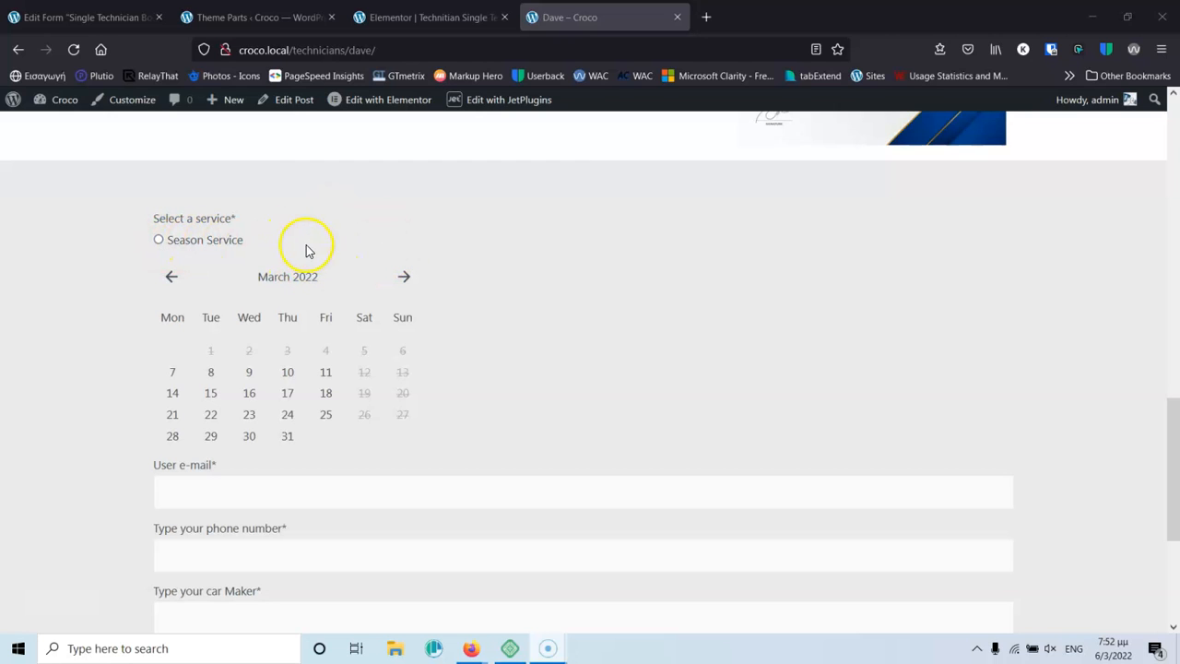
{"action": "scroll", "coordinate": [399, 250], "scroll_direction": "up", "scroll_amount": 10}
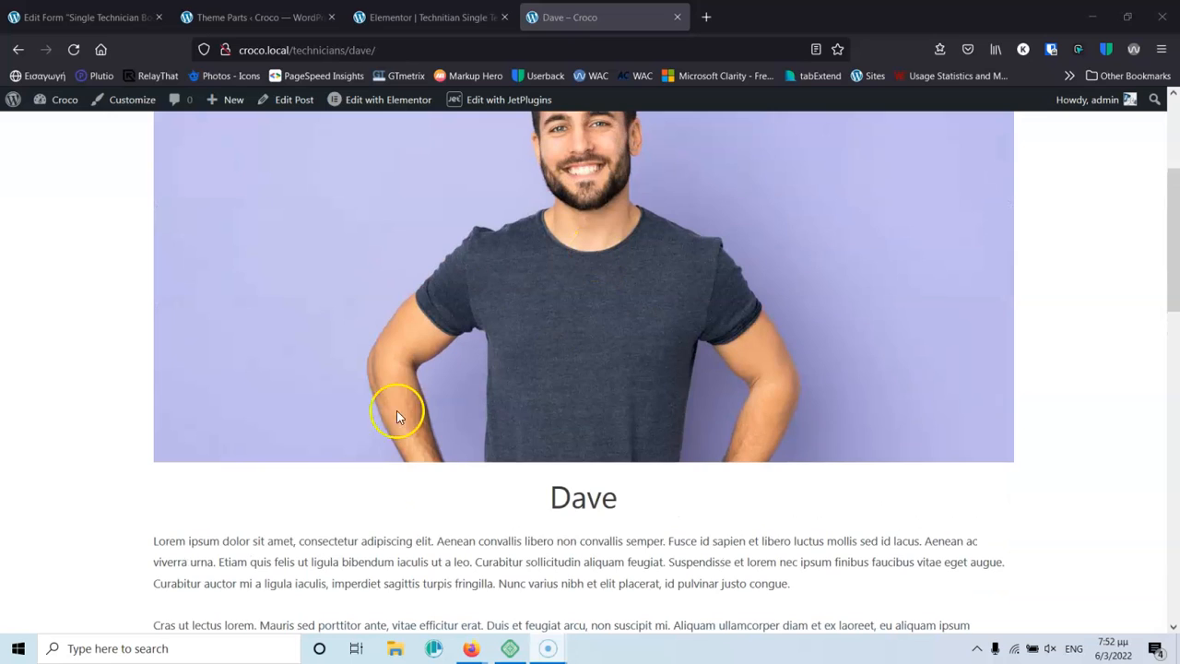
{"action": "scroll", "coordinate": [544, 366], "scroll_direction": "down", "scroll_amount": 5}
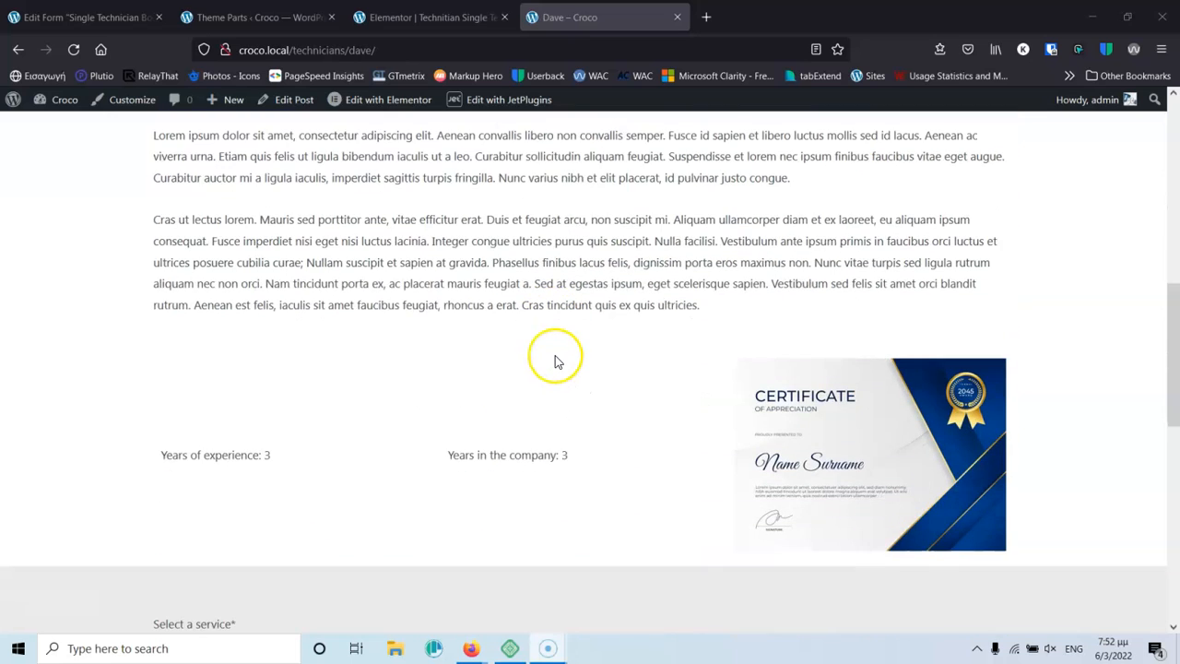
{"action": "scroll", "coordinate": [550, 360], "scroll_direction": "down", "scroll_amount": 5}
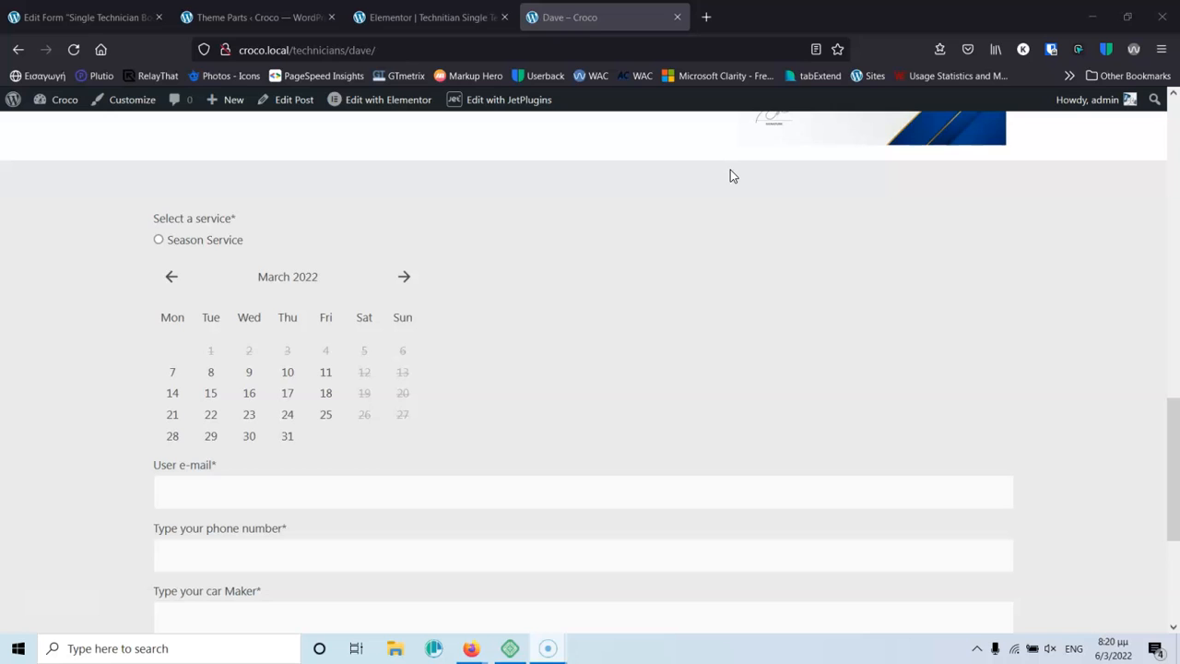
Open the list of all WooCommerce products in the WordPress admin and check its contents.
{"action": "left_click", "coordinate": [83, 17]}
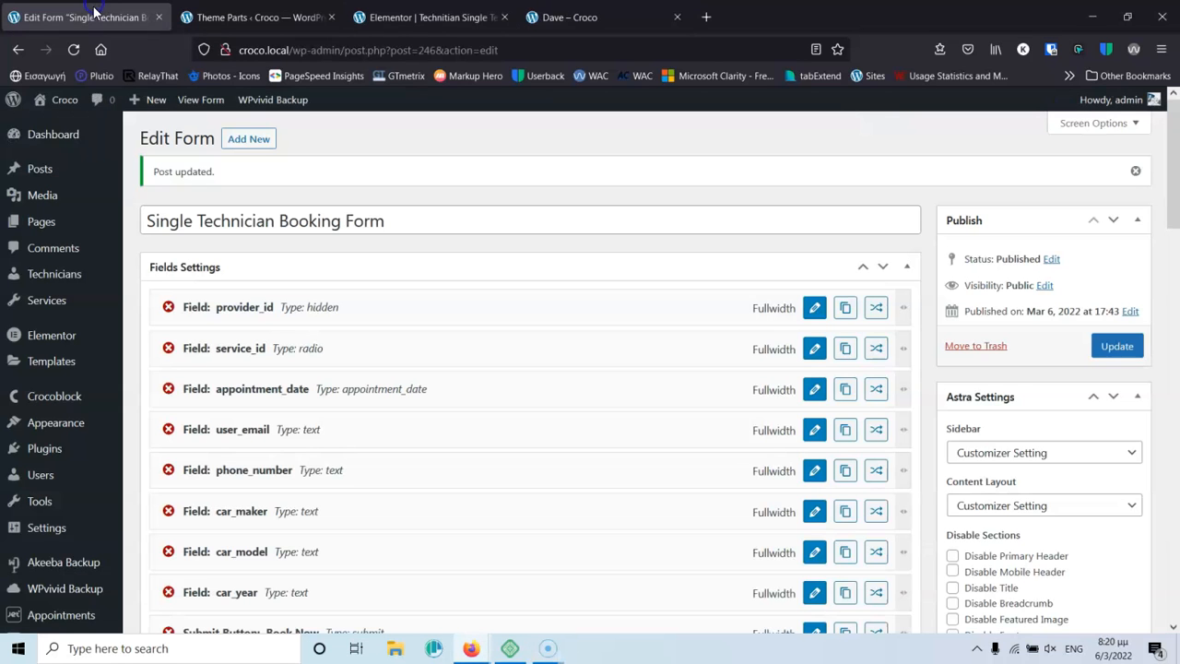
{"action": "left_click", "coordinate": [157, 473]}
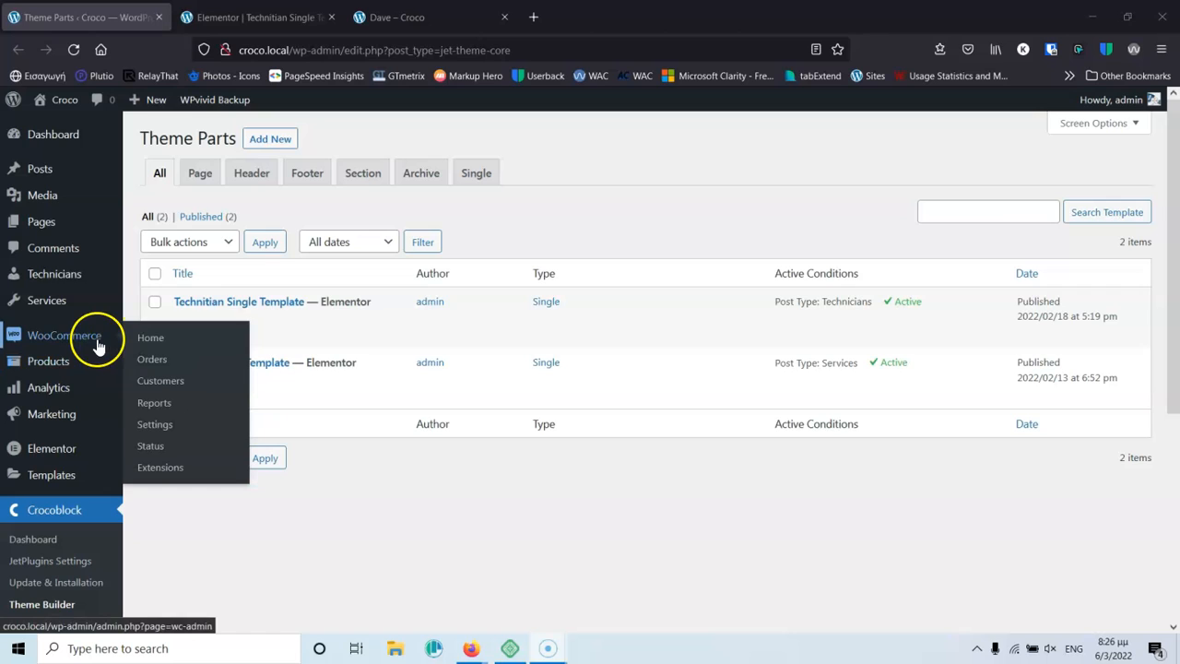
{"action": "left_click", "coordinate": [158, 365]}
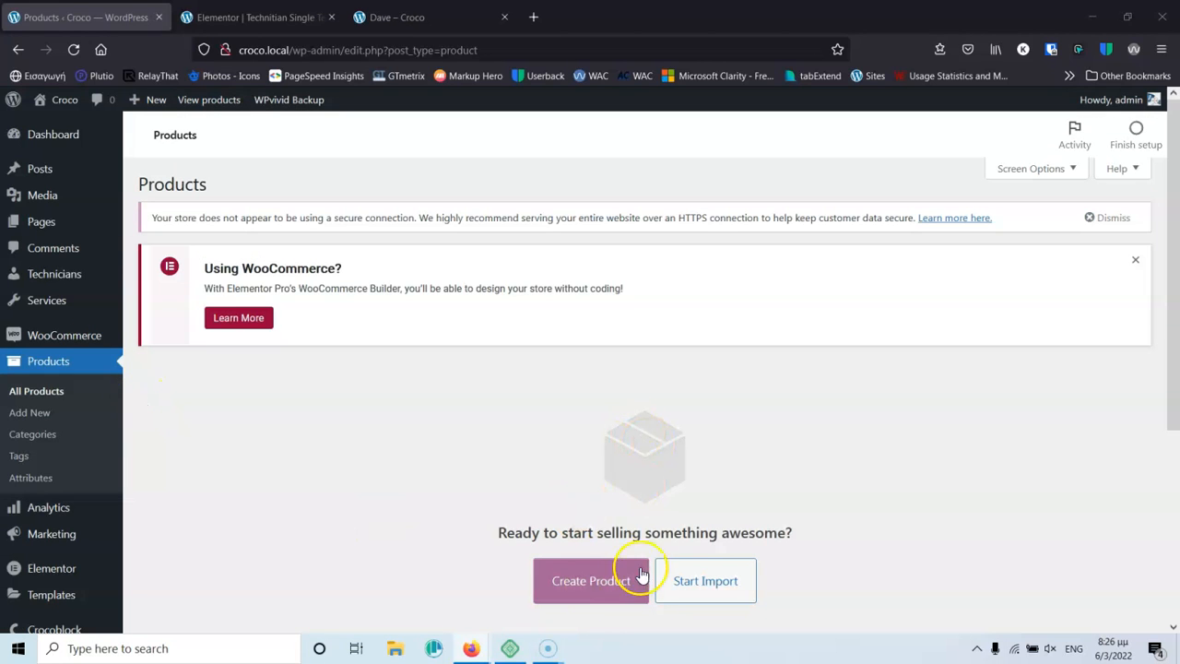
{"action": "scroll", "coordinate": [590, 457], "scroll_direction": "down", "scroll_amount": 2}
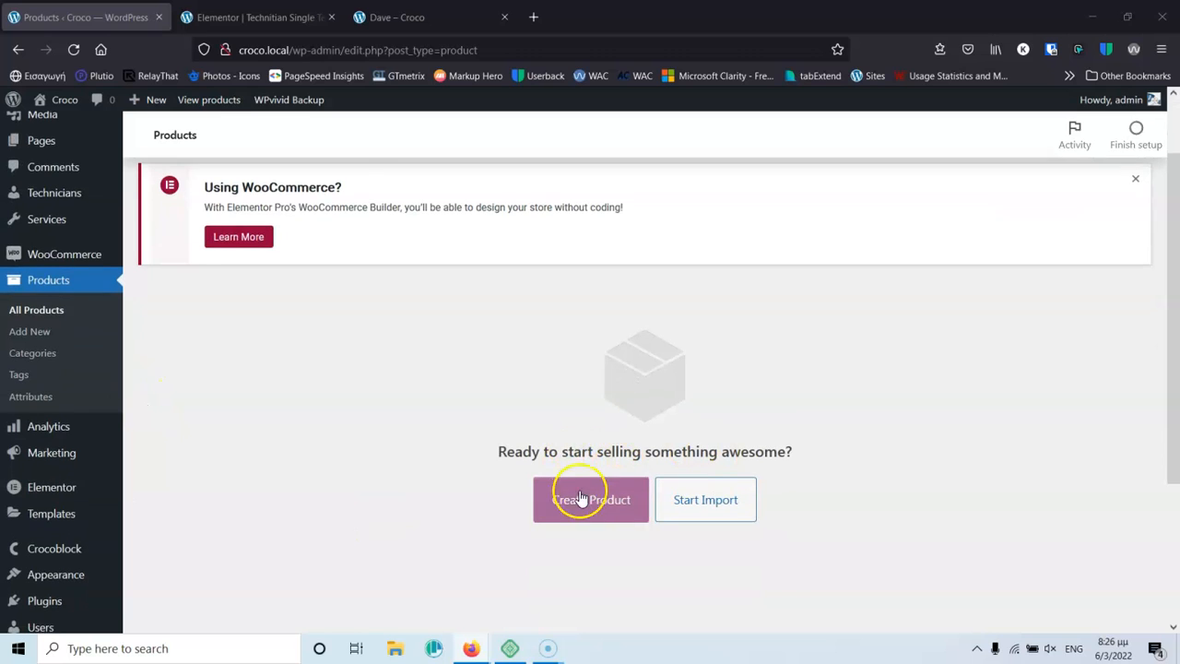
Close the Elementor template editor and enable WooCommerce Integration in the JetAppointments general settings.
{"action": "left_click", "coordinate": [272, 15]}
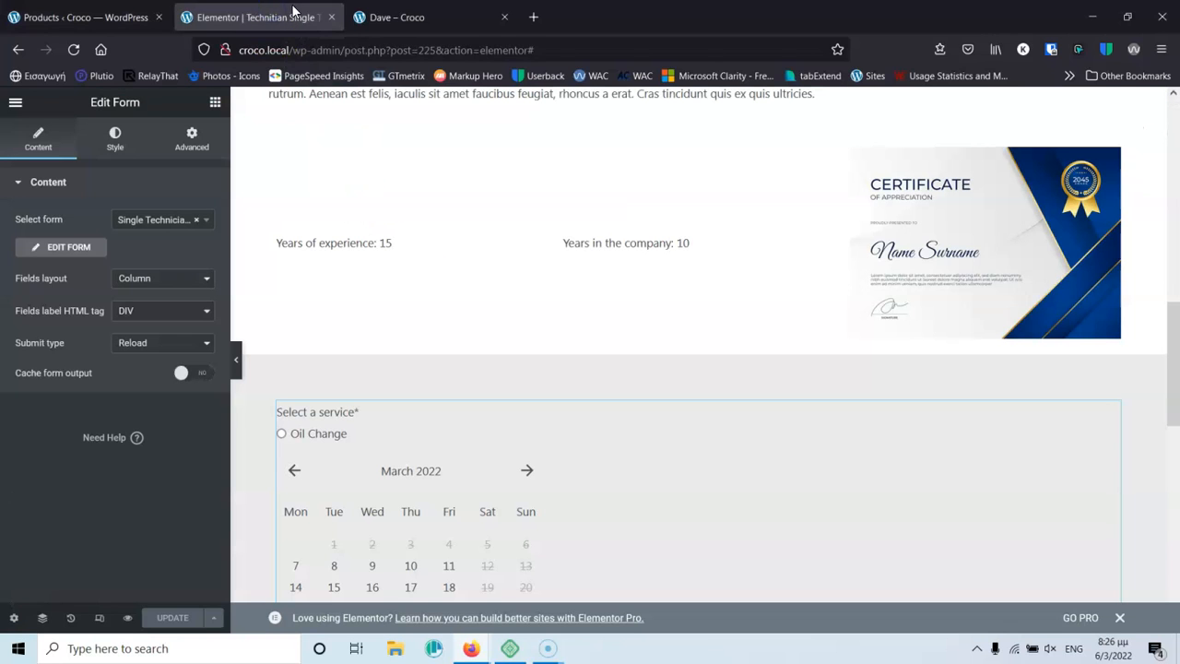
{"action": "left_click", "coordinate": [332, 16]}
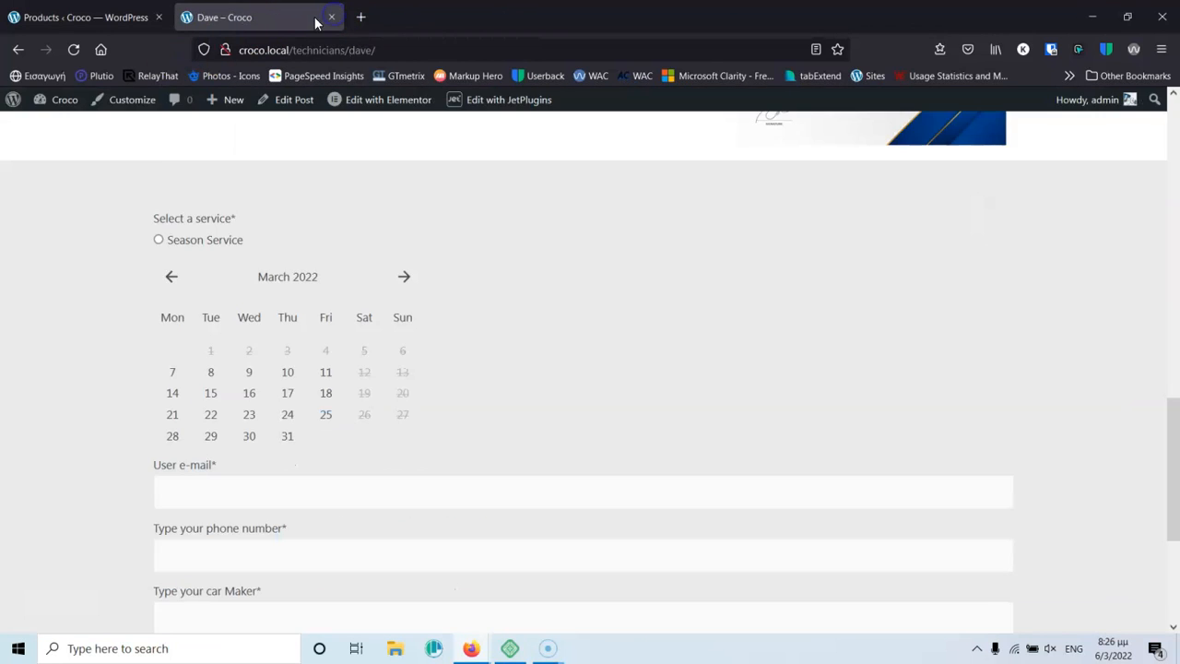
{"action": "mouse_move", "coordinate": [63, 100]}
{"action": "left_click", "coordinate": [66, 129]}
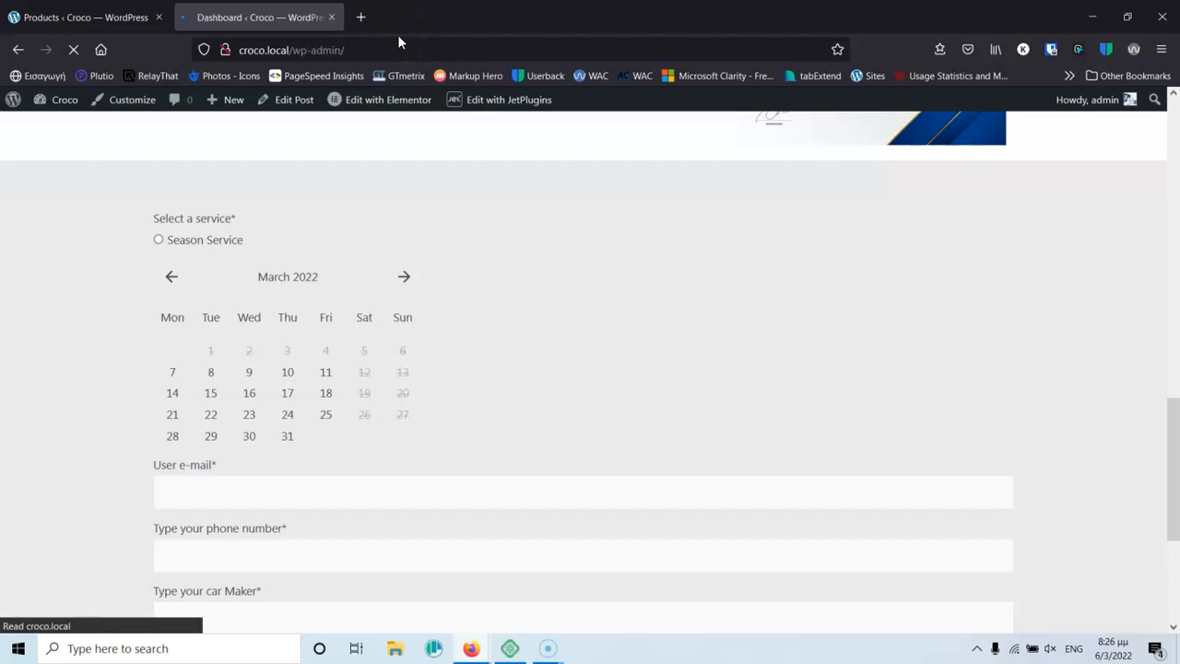
{"action": "scroll", "coordinate": [224, 211], "scroll_direction": "down", "scroll_amount": 5}
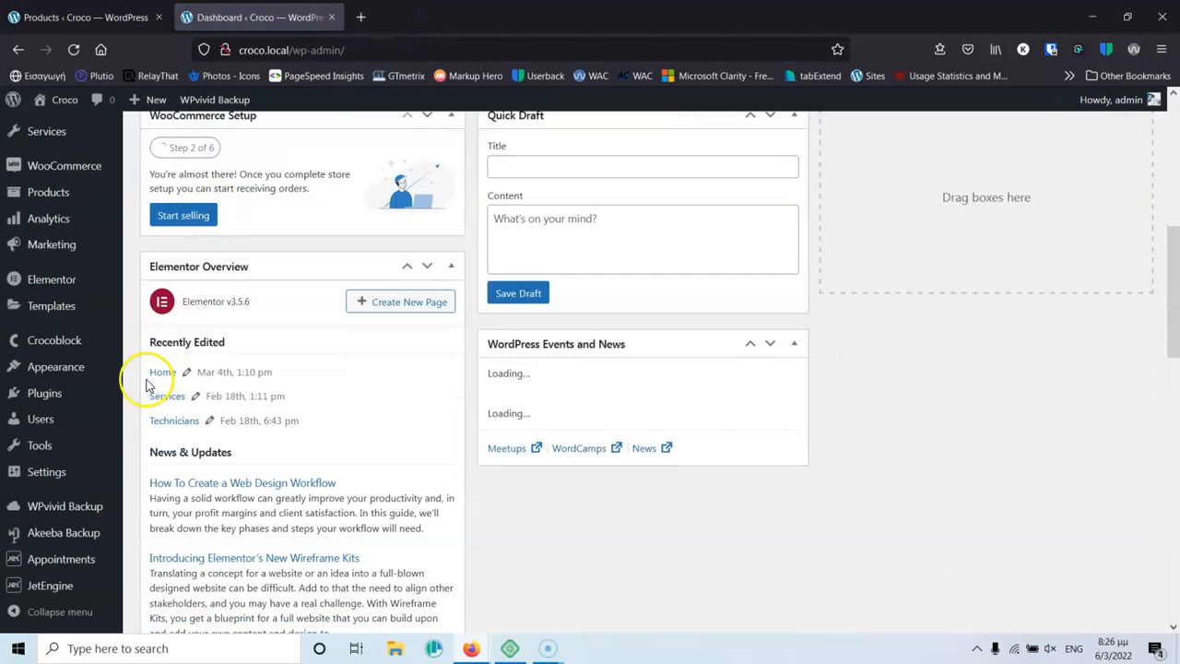
{"action": "mouse_move", "coordinate": [87, 561]}
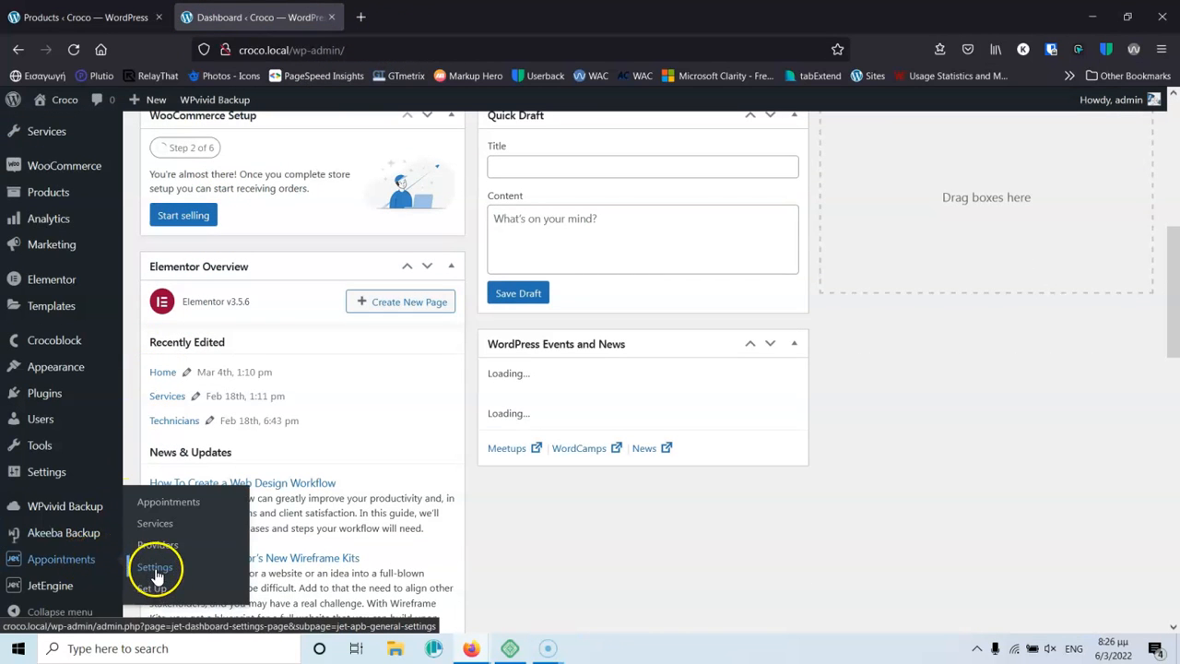
{"action": "left_click", "coordinate": [157, 575]}
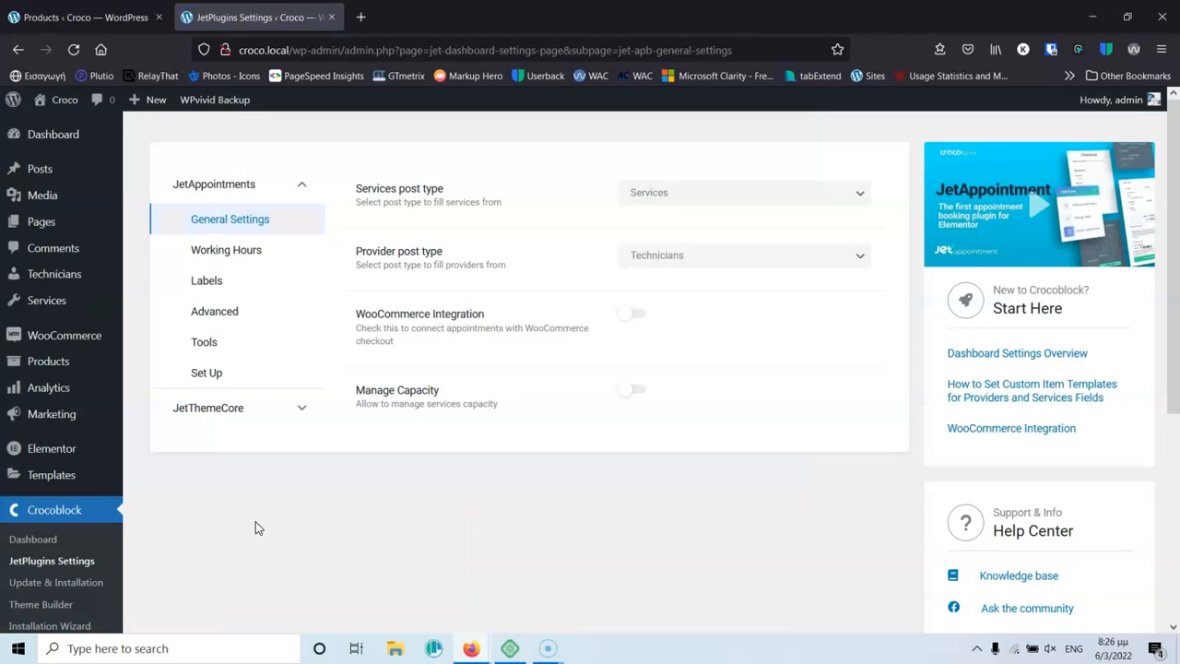
{"action": "left_click", "coordinate": [634, 313]}
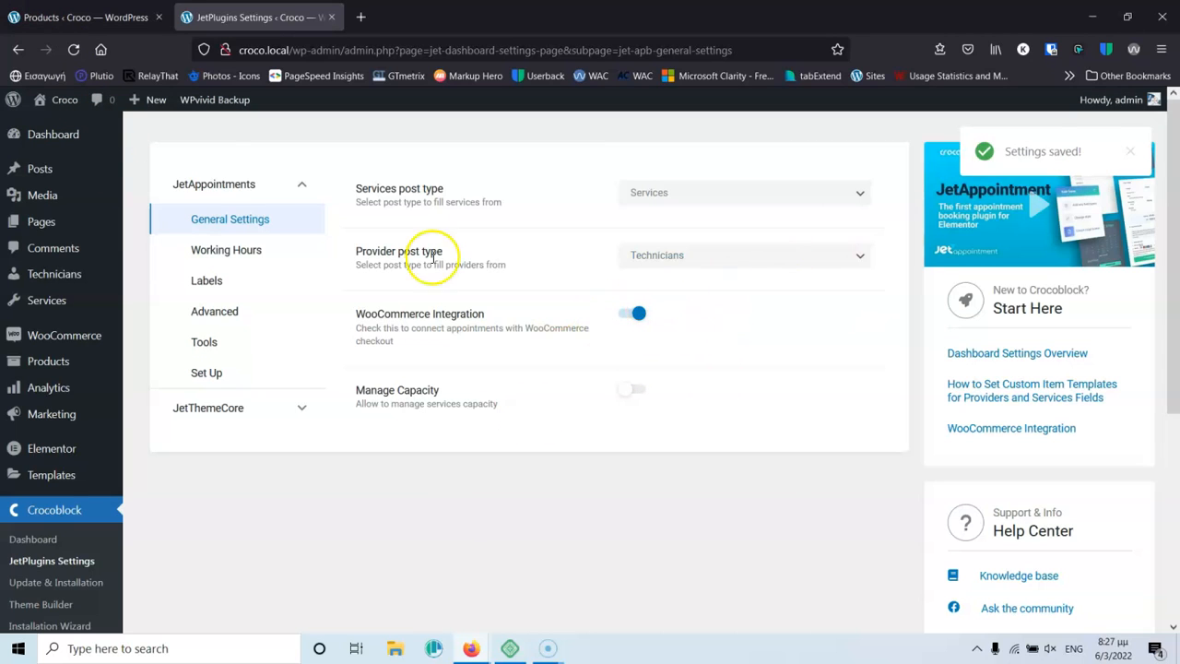
Reload the WooCommerce product list and check the Appointment product's stock status and price.
{"action": "left_click", "coordinate": [83, 17]}
{"action": "left_click", "coordinate": [74, 49]}
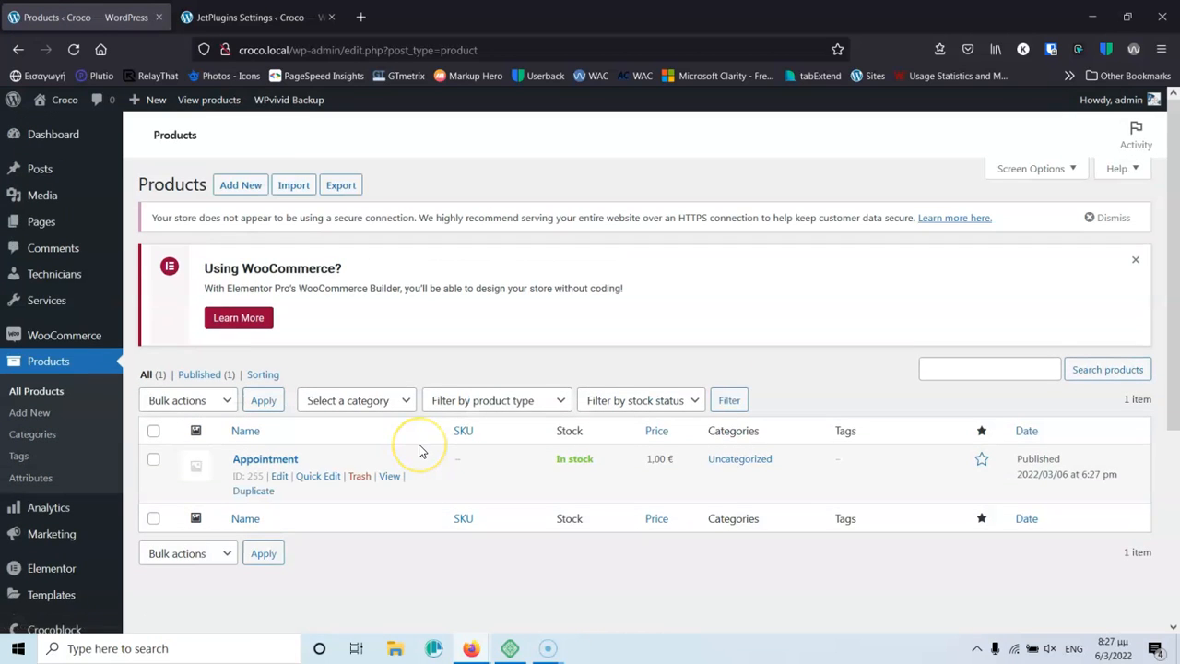
{"action": "scroll", "coordinate": [418, 449], "scroll_direction": "down", "scroll_amount": 2}
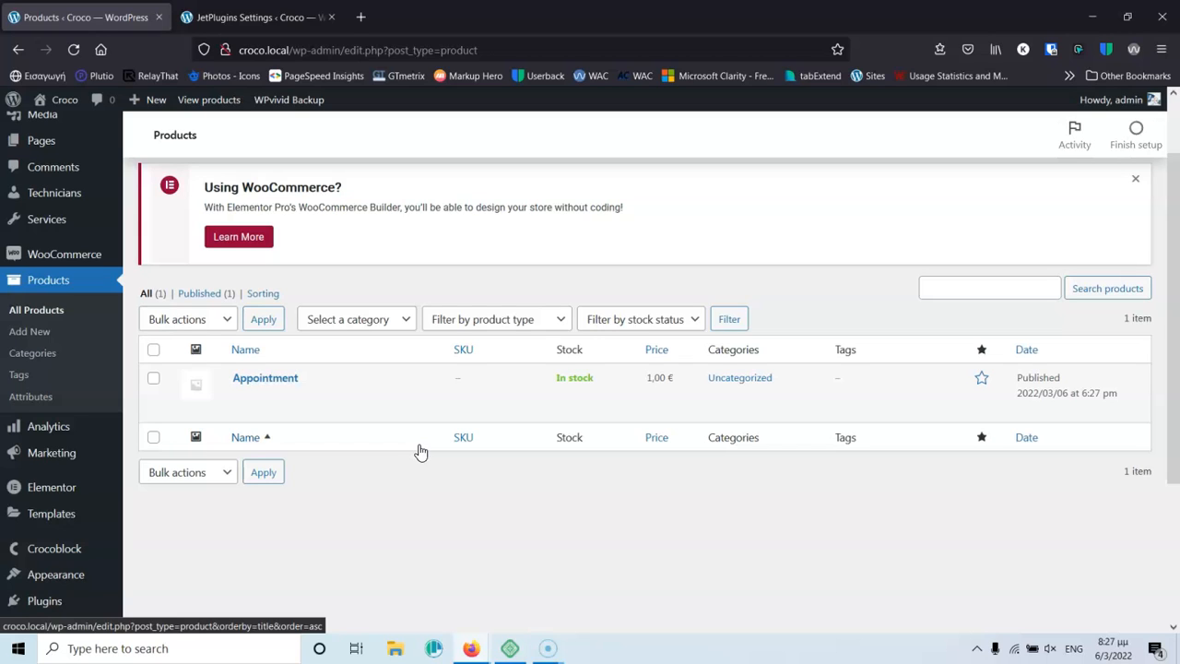
{"action": "mouse_move", "coordinate": [599, 377]}
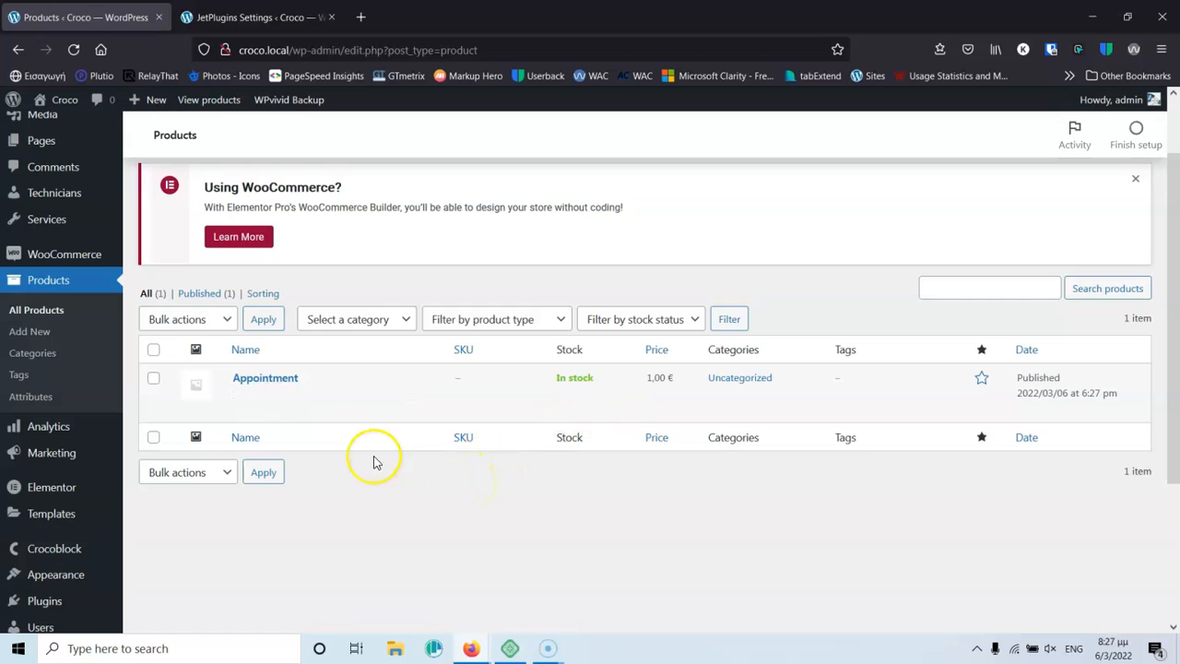
Open the Static Page Booking Form from the JetEngine forms list for editing in a new tab and go to the end of its fields.
{"action": "left_click", "coordinate": [253, 17]}
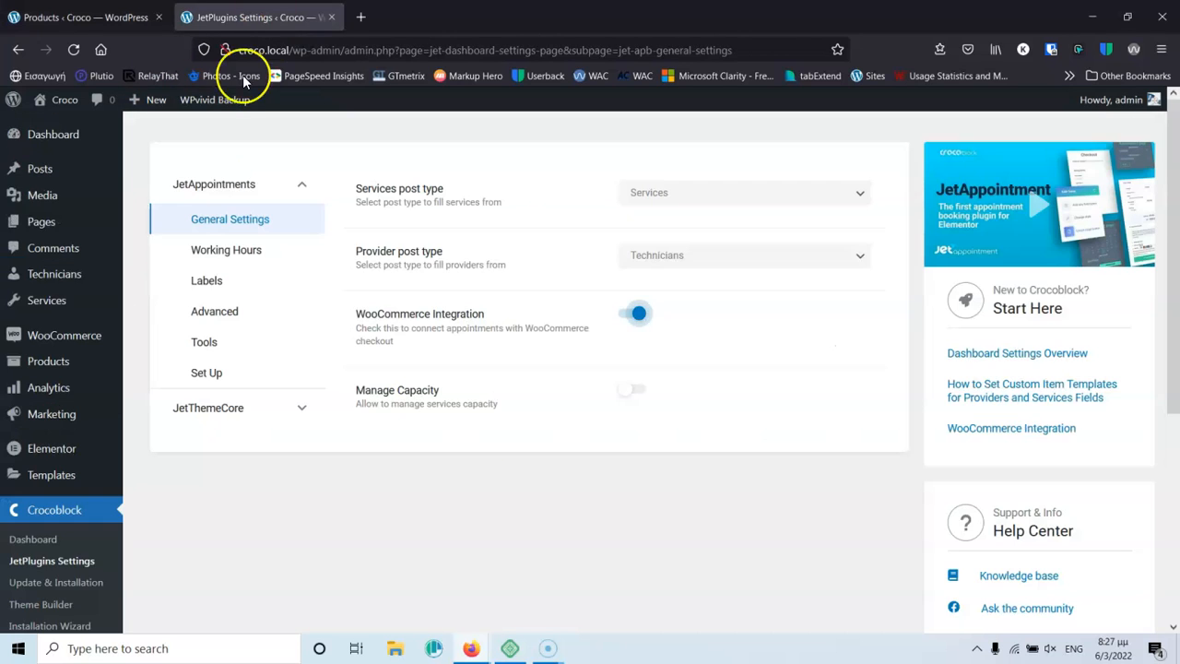
{"action": "scroll", "coordinate": [199, 323], "scroll_direction": "down", "scroll_amount": 10}
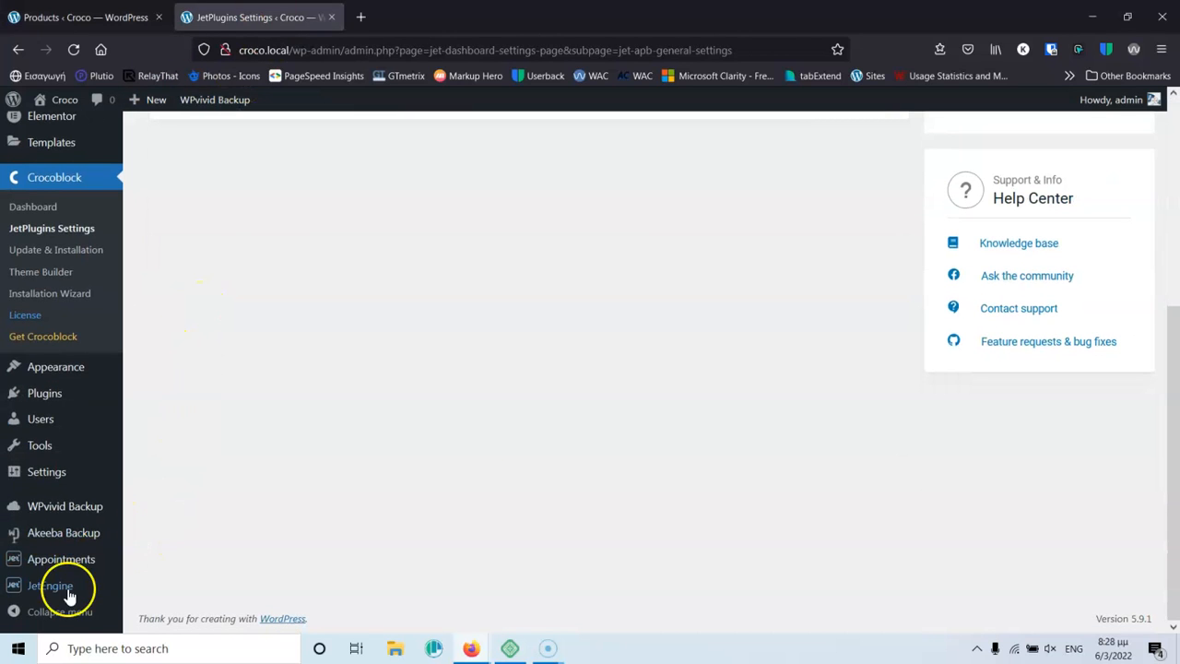
{"action": "mouse_move", "coordinate": [65, 584]}
{"action": "left_click", "coordinate": [155, 559]}
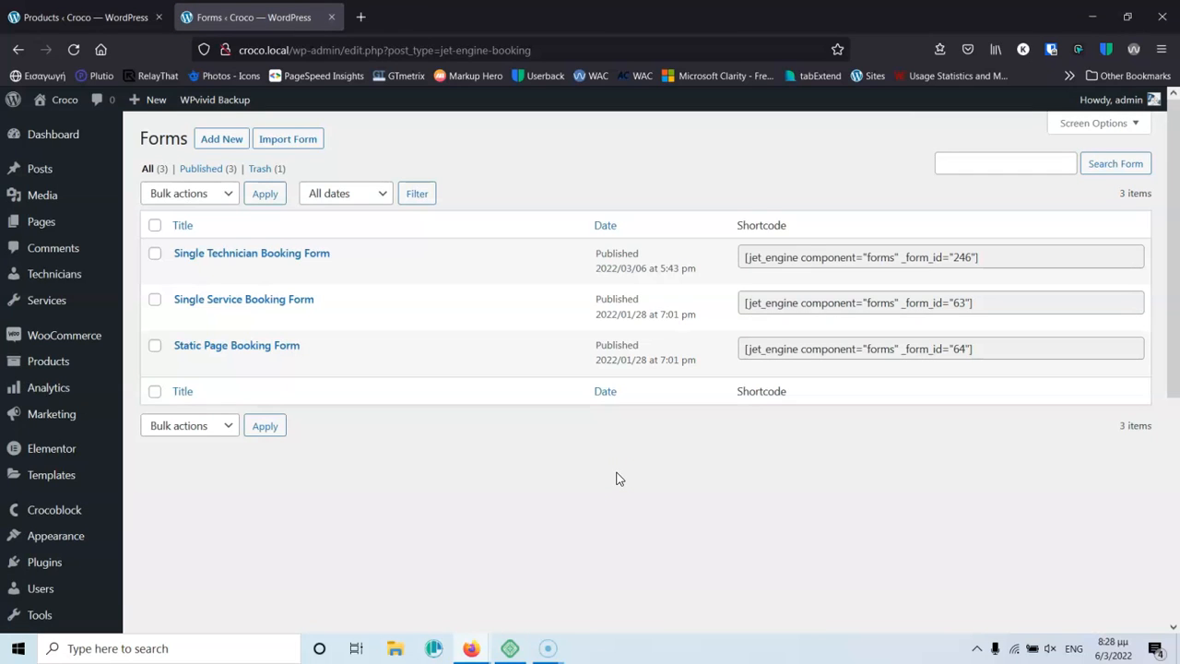
{"action": "mouse_move", "coordinate": [211, 334]}
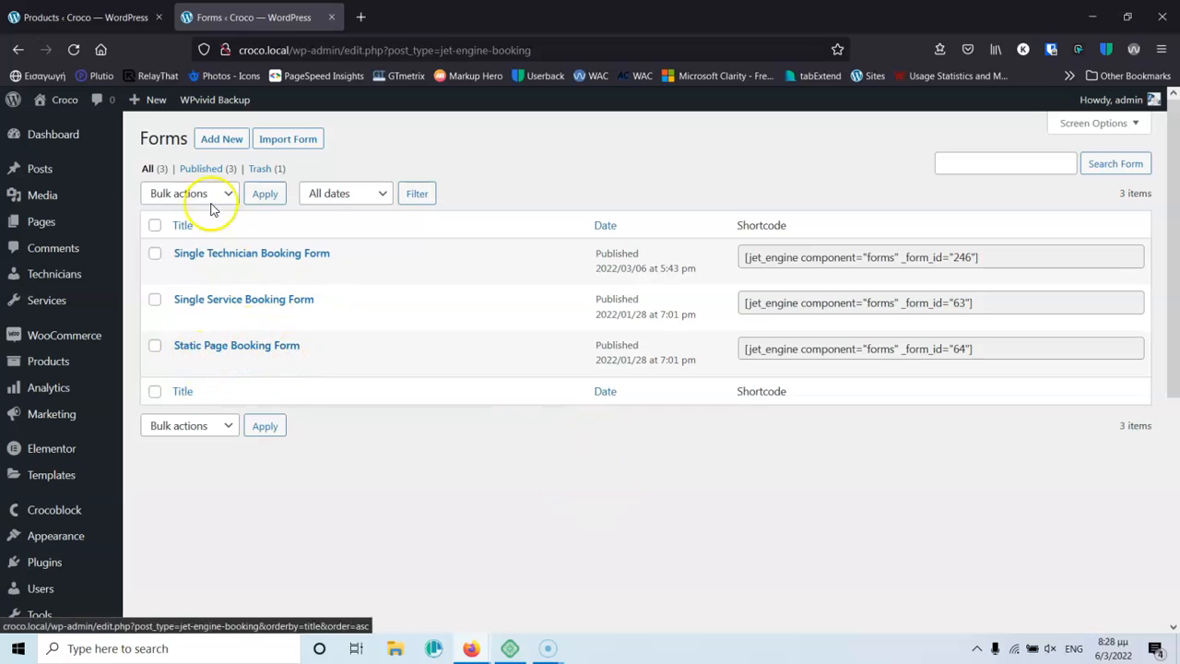
{"action": "mouse_move", "coordinate": [184, 356]}
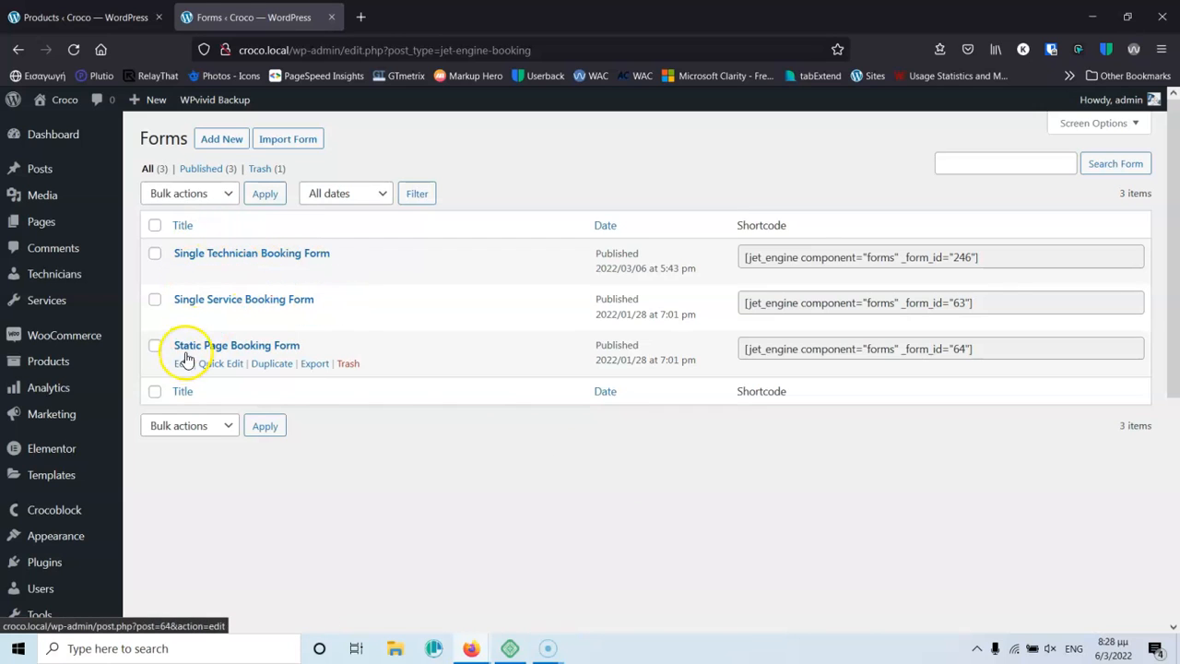
{"action": "left_click", "coordinate": [426, 16]}
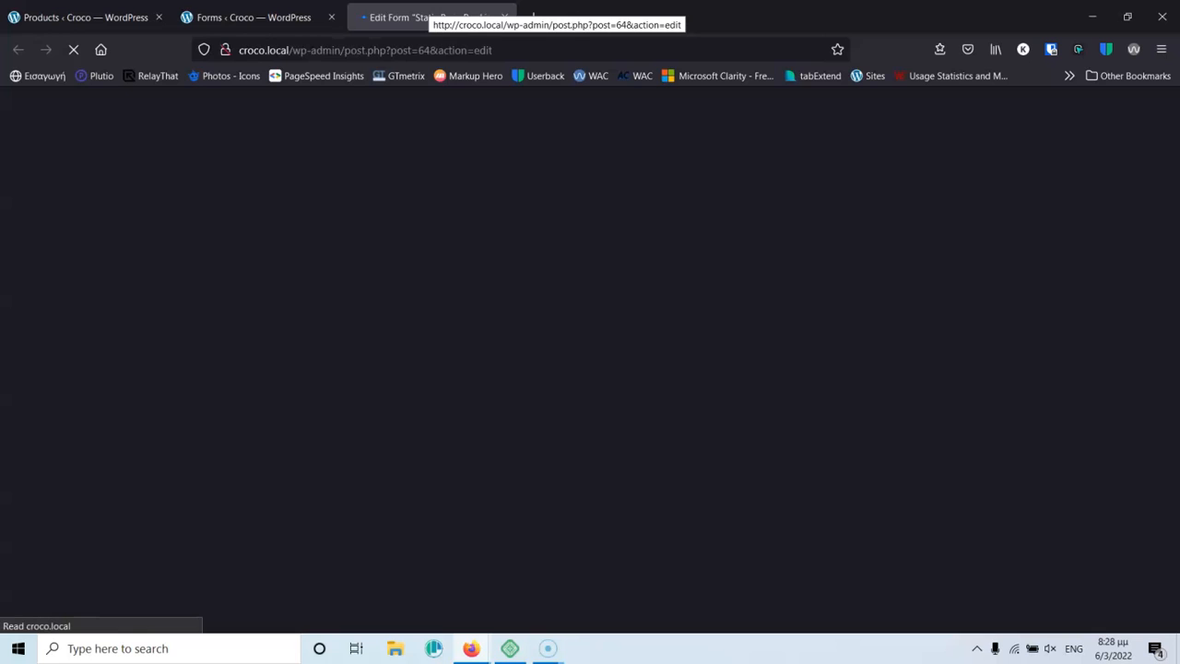
{"action": "scroll", "coordinate": [390, 230], "scroll_direction": "down", "scroll_amount": 5}
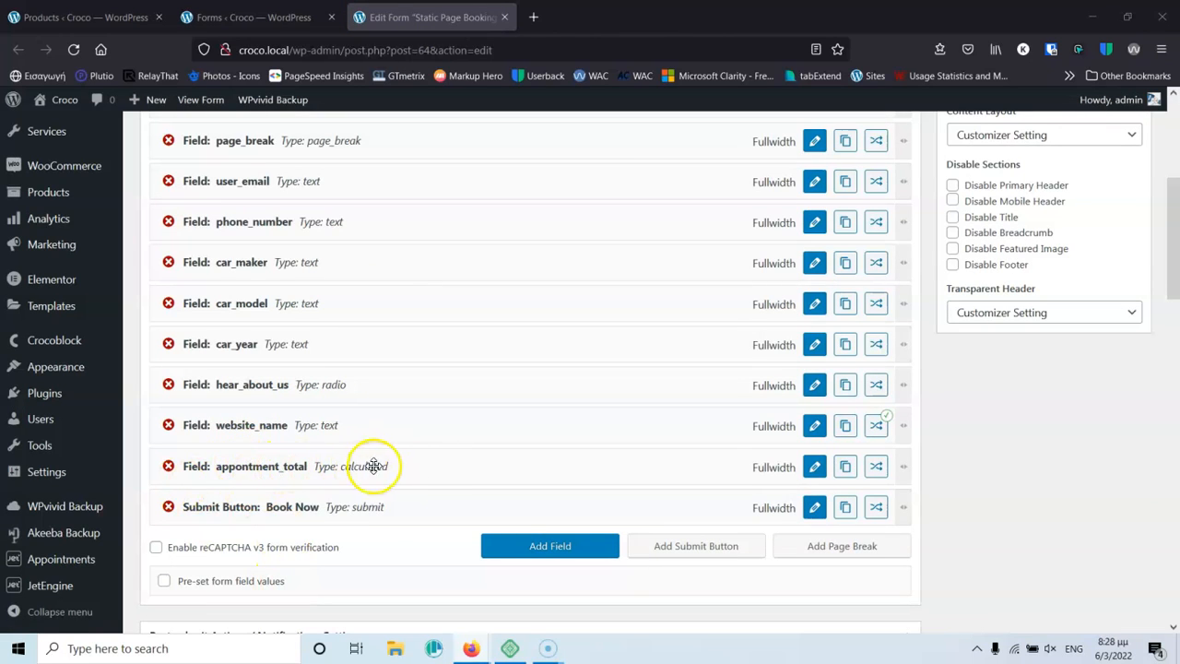
Review the calculation formula and the appointment price macro of the appontment_total field, leaving its settings as they are.
{"action": "left_click", "coordinate": [811, 468]}
{"action": "scroll", "coordinate": [633, 421], "scroll_direction": "up", "scroll_amount": 2}
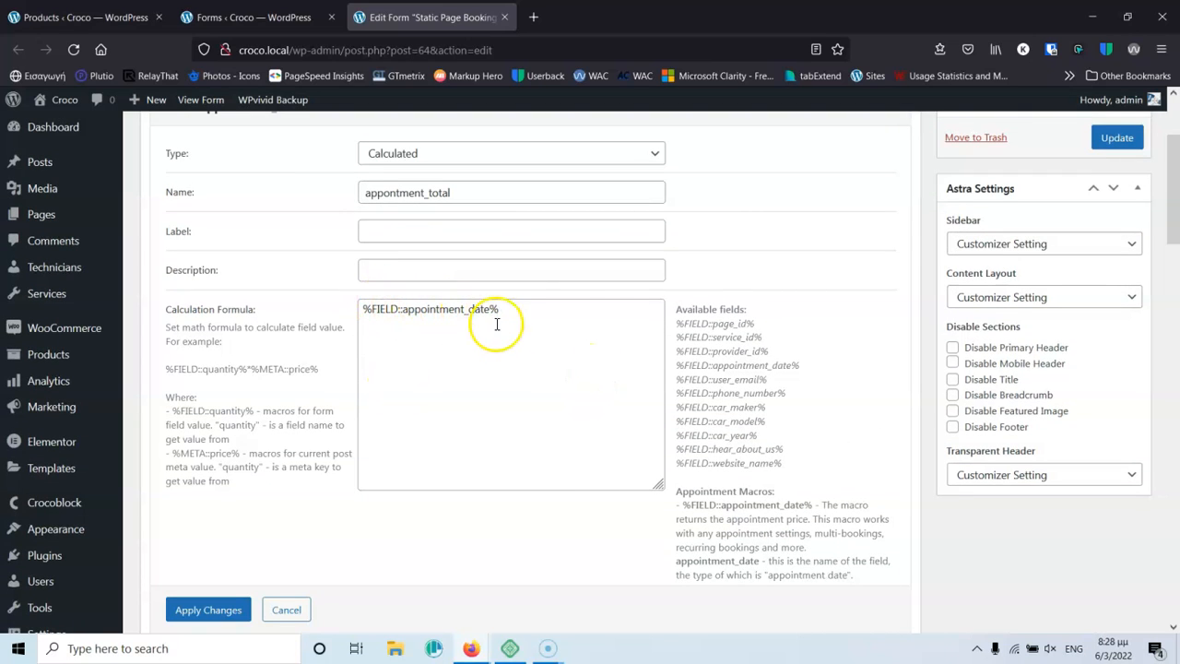
{"action": "left_click_drag", "start_coordinate": [715, 509], "coordinate": [809, 509]}
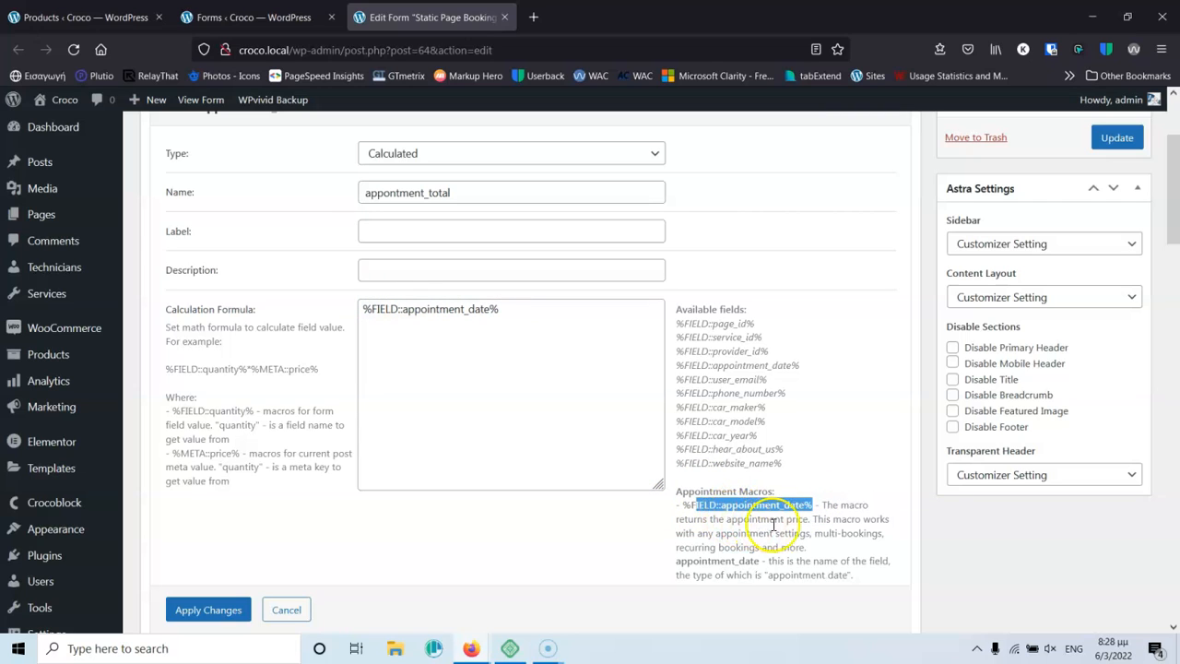
{"action": "left_click", "coordinate": [805, 519]}
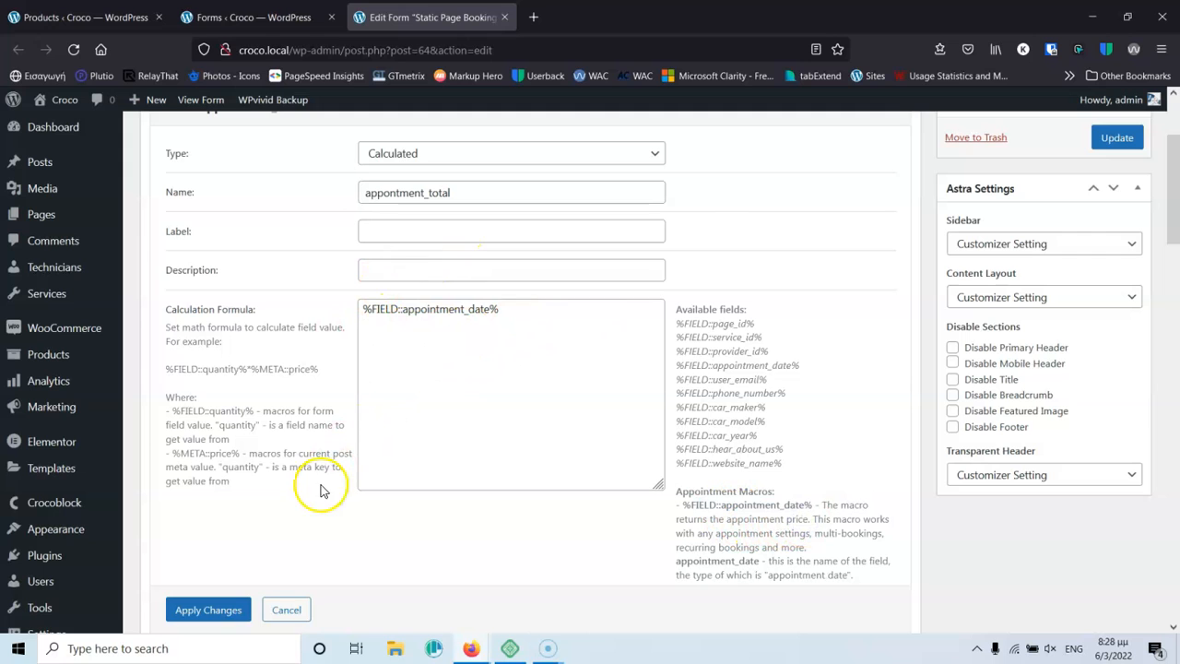
{"action": "left_click", "coordinate": [290, 611]}
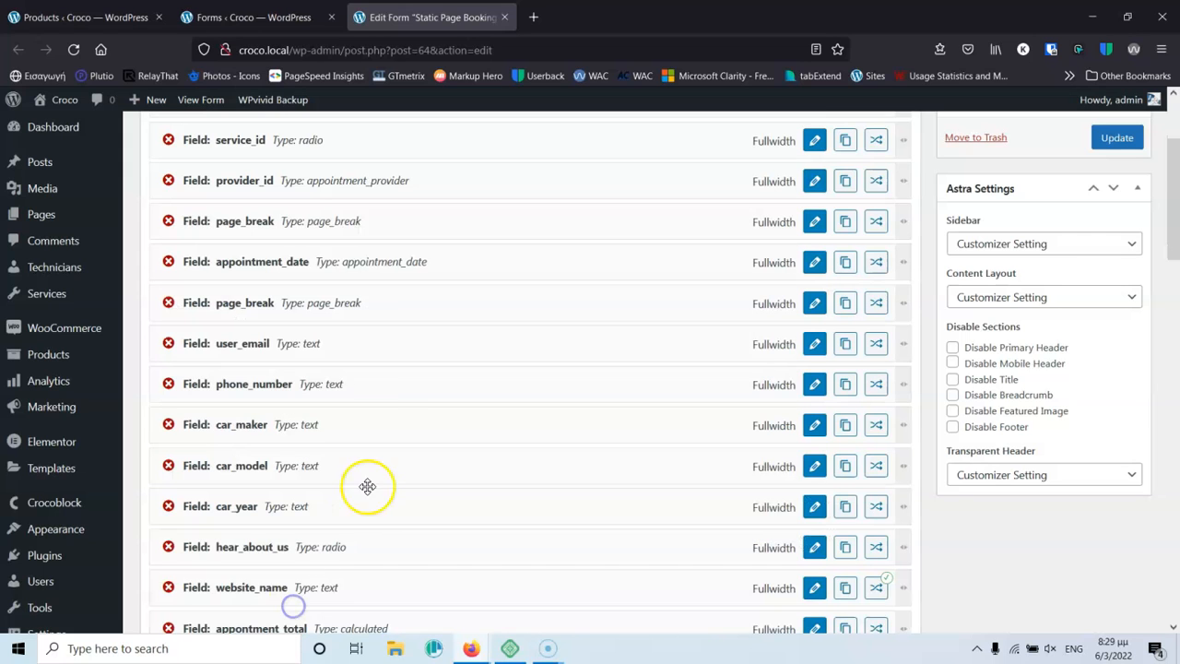
In the Insert appointment post-submit action, set the WooCommerce Price field to appontment_total.
{"action": "scroll", "coordinate": [376, 390], "scroll_direction": "down", "scroll_amount": 5}
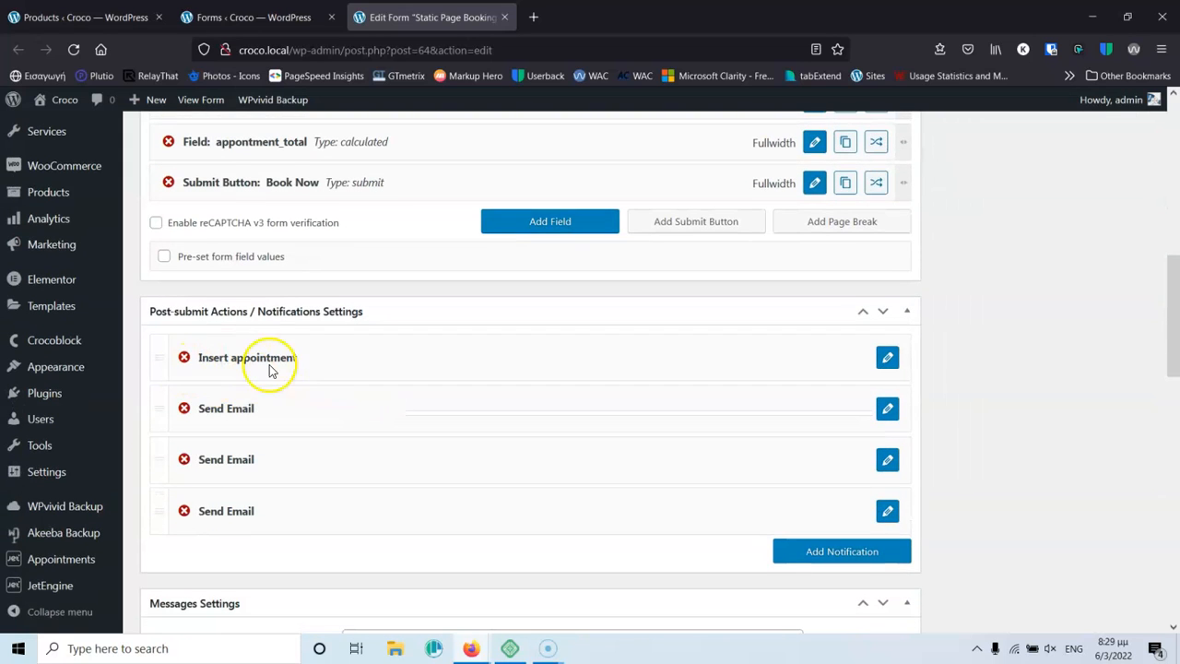
{"action": "left_click", "coordinate": [888, 357]}
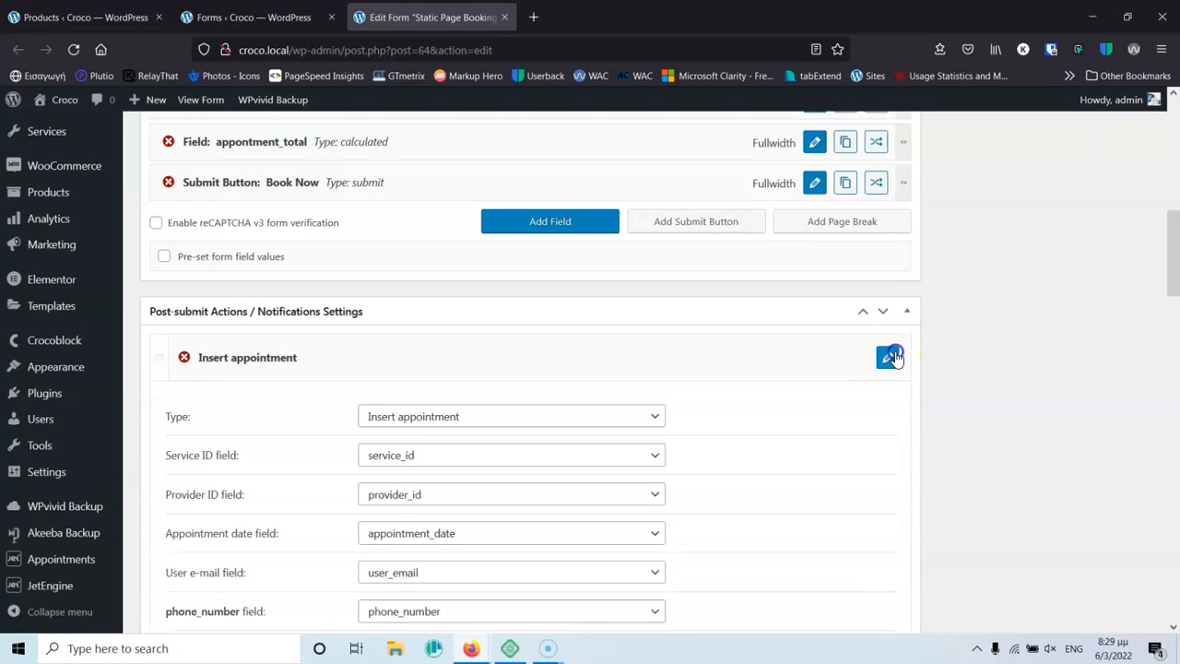
{"action": "scroll", "coordinate": [482, 319], "scroll_direction": "down", "scroll_amount": 4}
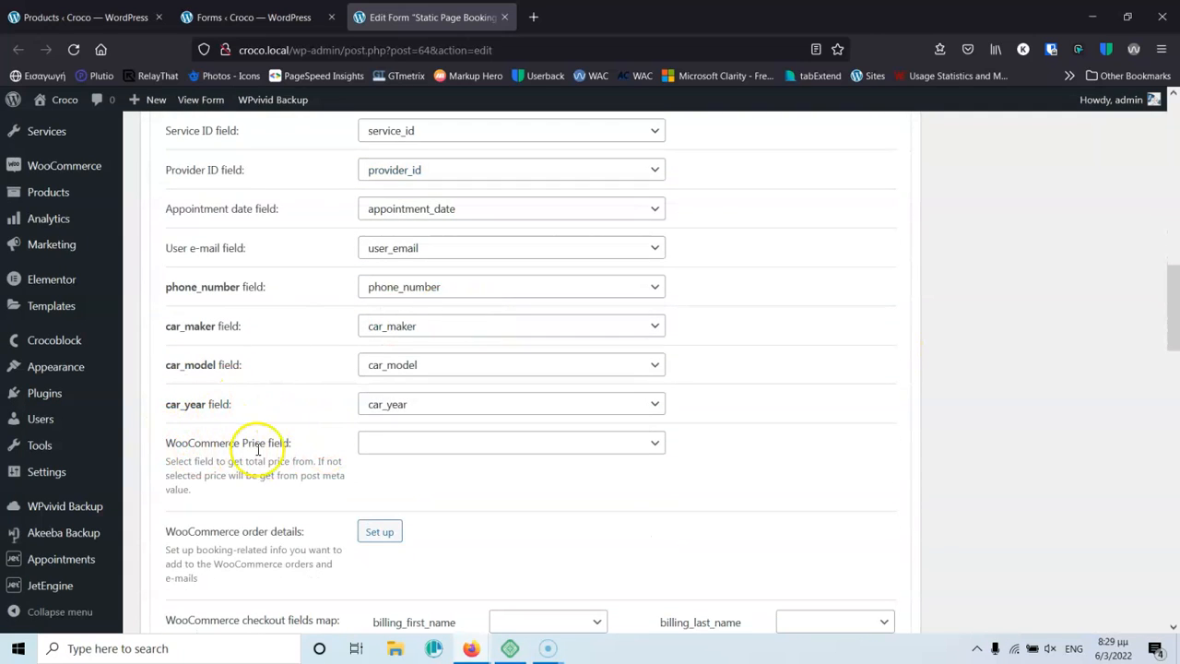
{"action": "left_click_drag", "start_coordinate": [293, 443], "coordinate": [223, 439]}
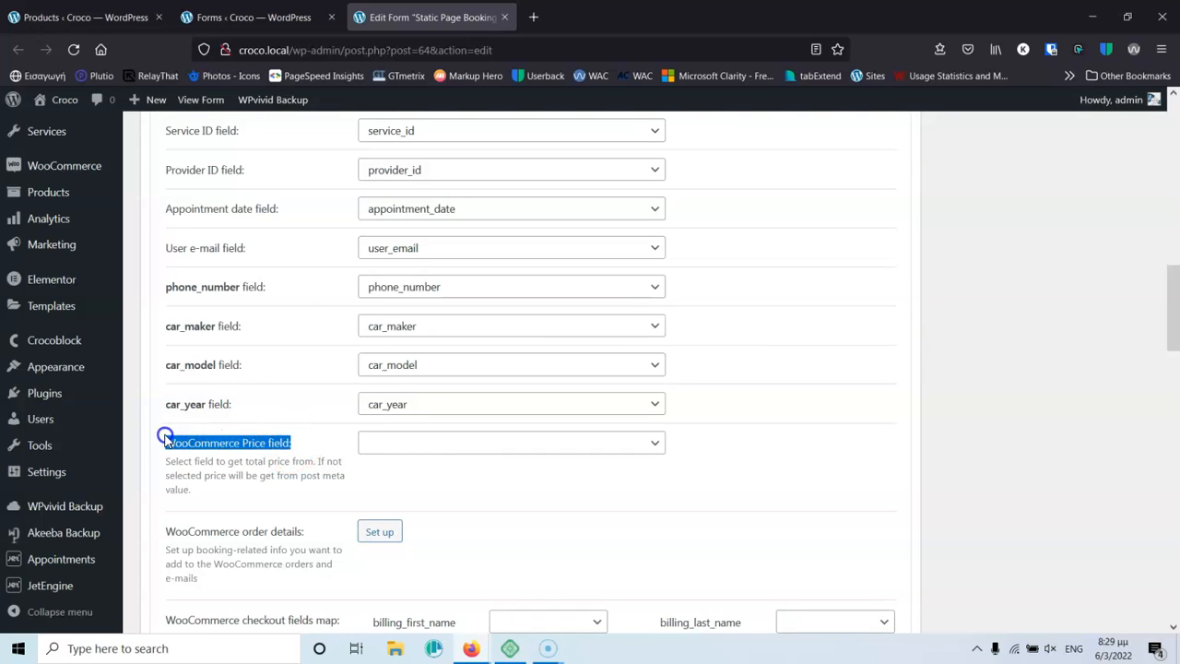
{"action": "left_click", "coordinate": [412, 447]}
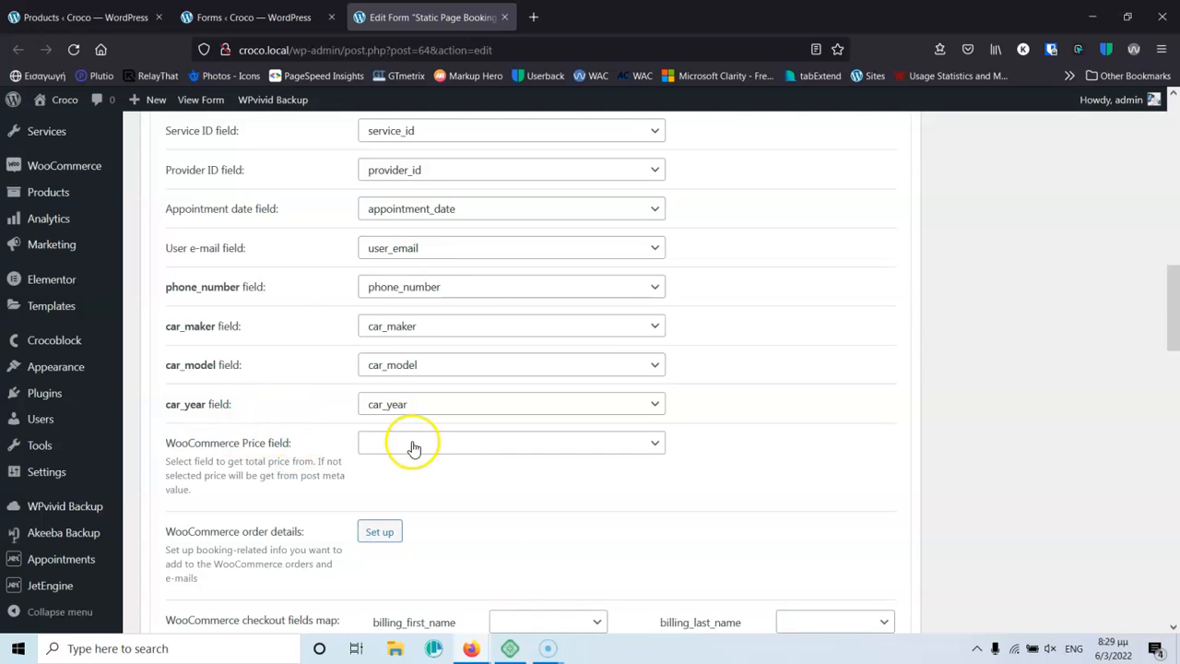
{"action": "left_click", "coordinate": [413, 446]}
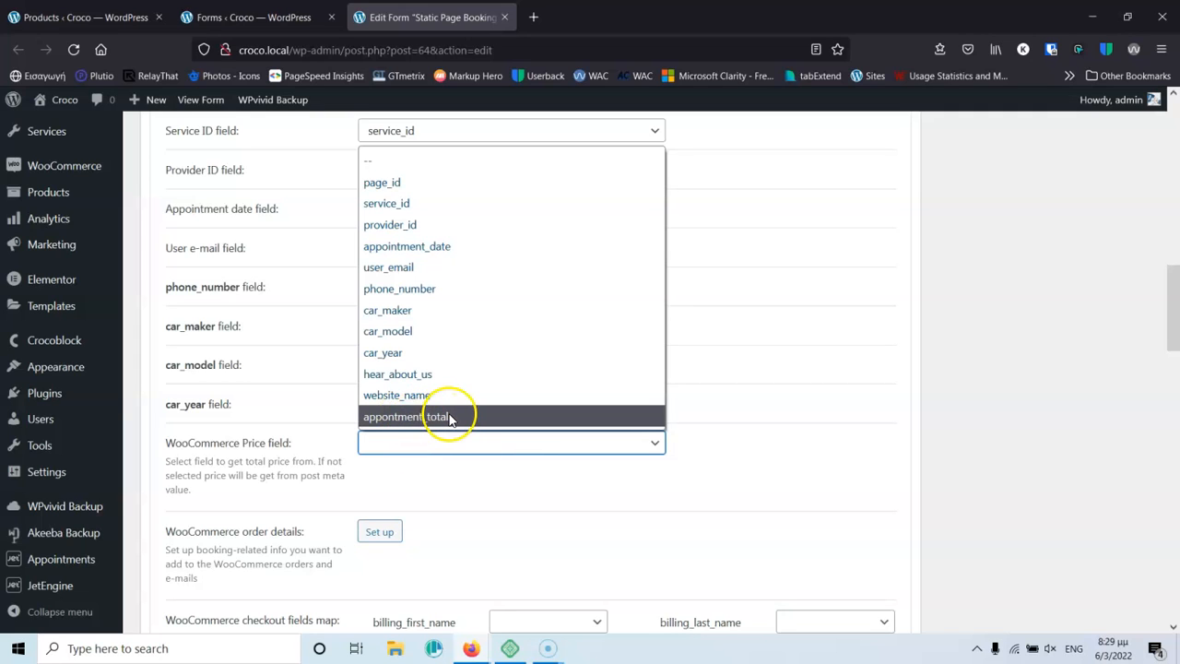
{"action": "left_click", "coordinate": [450, 417]}
{"action": "scroll", "coordinate": [456, 429], "scroll_direction": "down", "scroll_amount": 3}
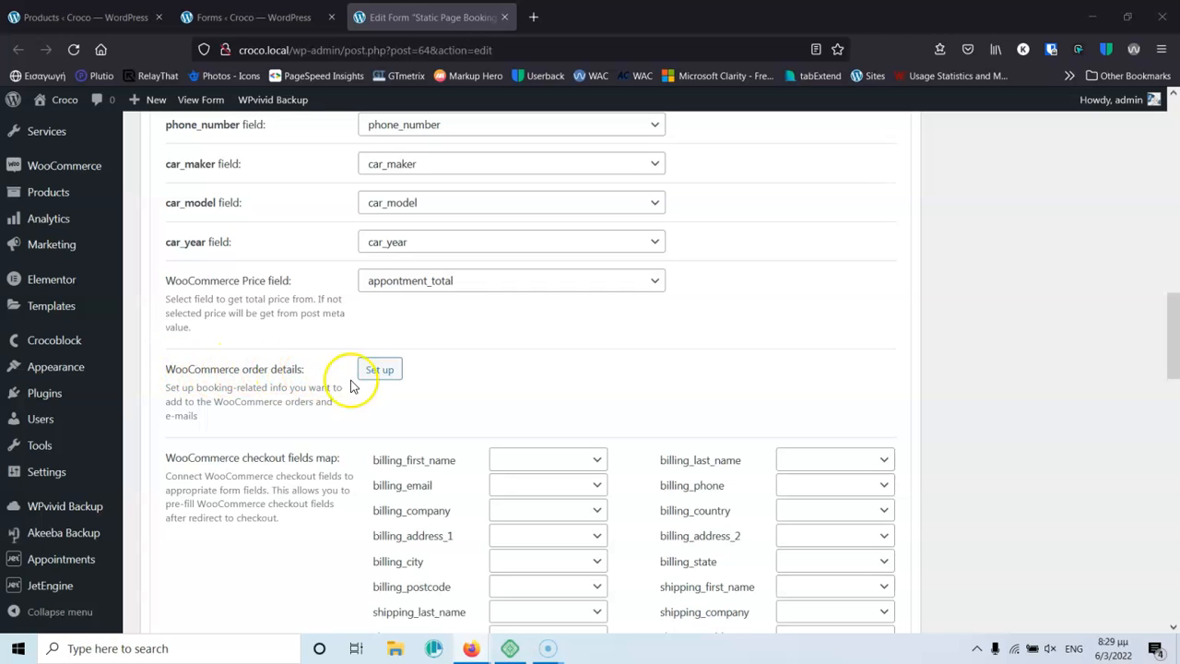
In the WooCommerce checkout fields map, link billing_email to user_email and billing_phone to phone_number.
{"action": "scroll", "coordinate": [318, 393], "scroll_direction": "down", "scroll_amount": 3}
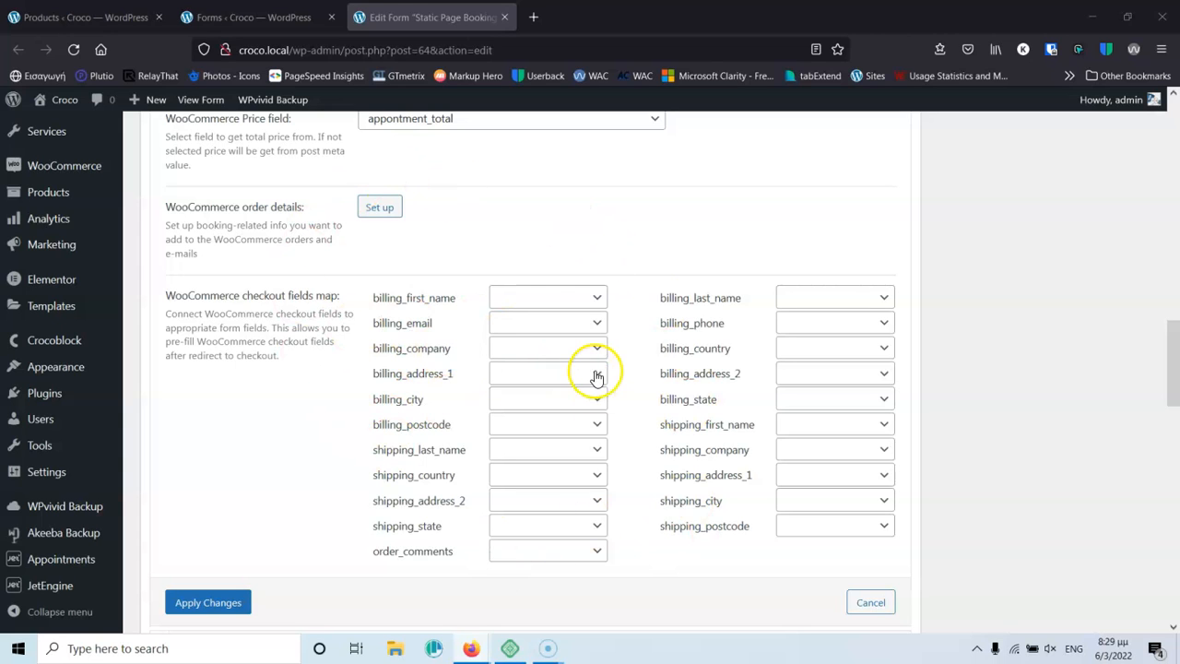
{"action": "scroll", "coordinate": [592, 374], "scroll_direction": "up", "scroll_amount": 5}
{"action": "scroll", "coordinate": [592, 375], "scroll_direction": "down", "scroll_amount": 5}
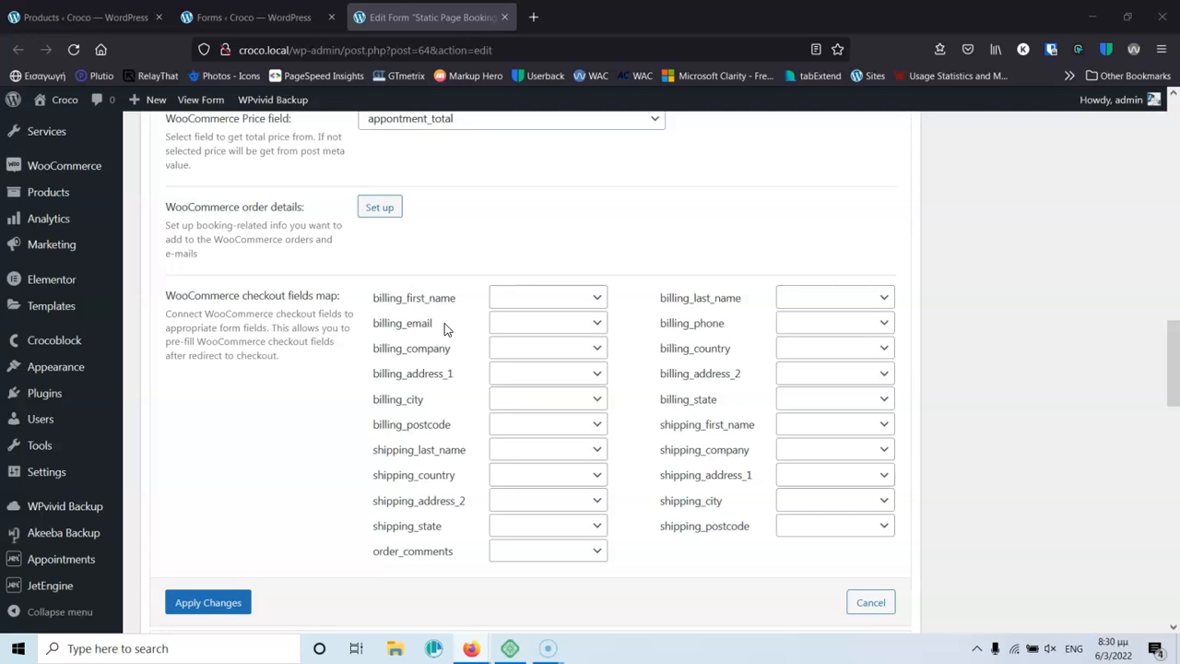
{"action": "scroll", "coordinate": [383, 346], "scroll_direction": "up", "scroll_amount": 5}
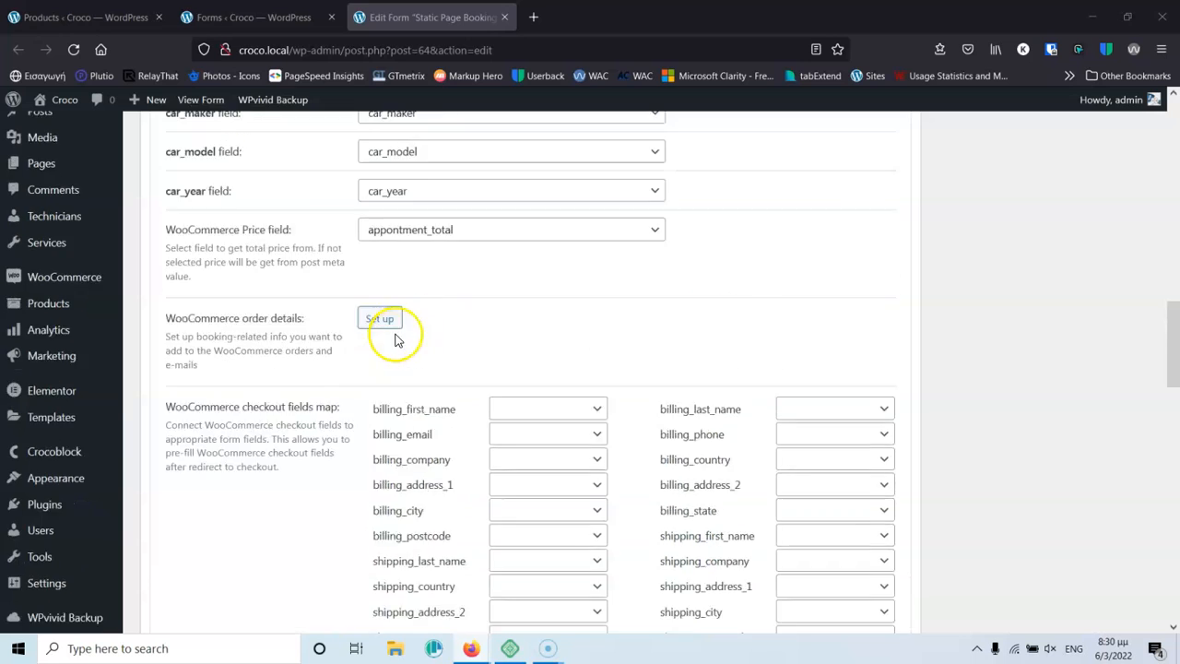
{"action": "scroll", "coordinate": [389, 311], "scroll_direction": "down", "scroll_amount": 6}
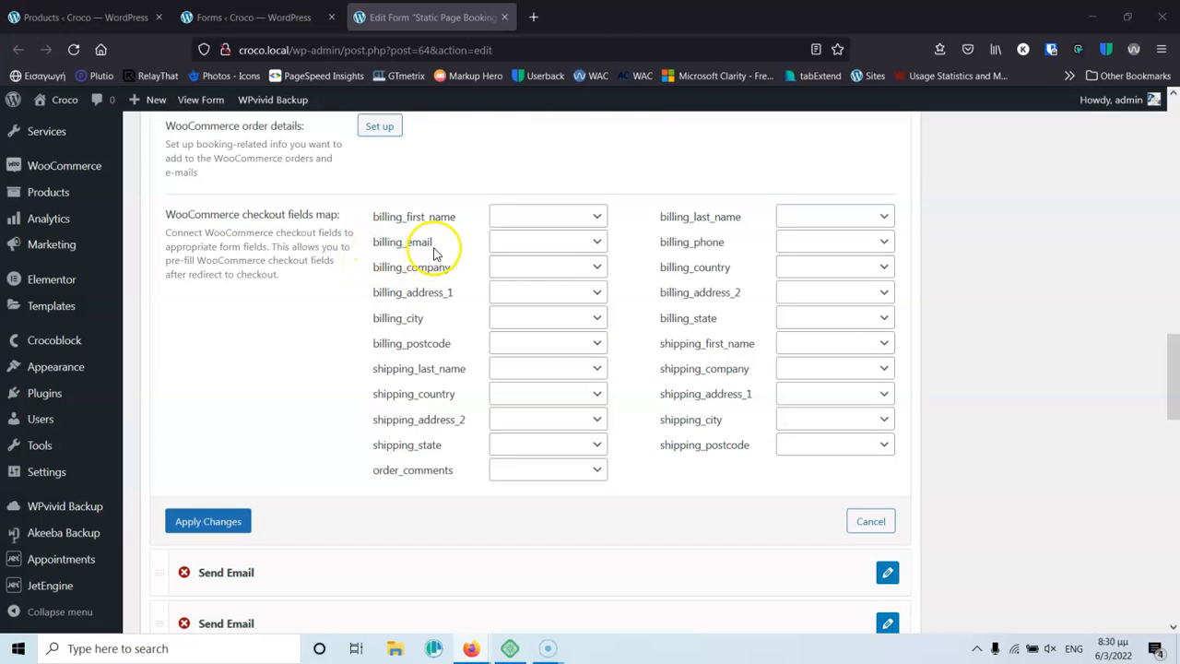
{"action": "left_click", "coordinate": [520, 241]}
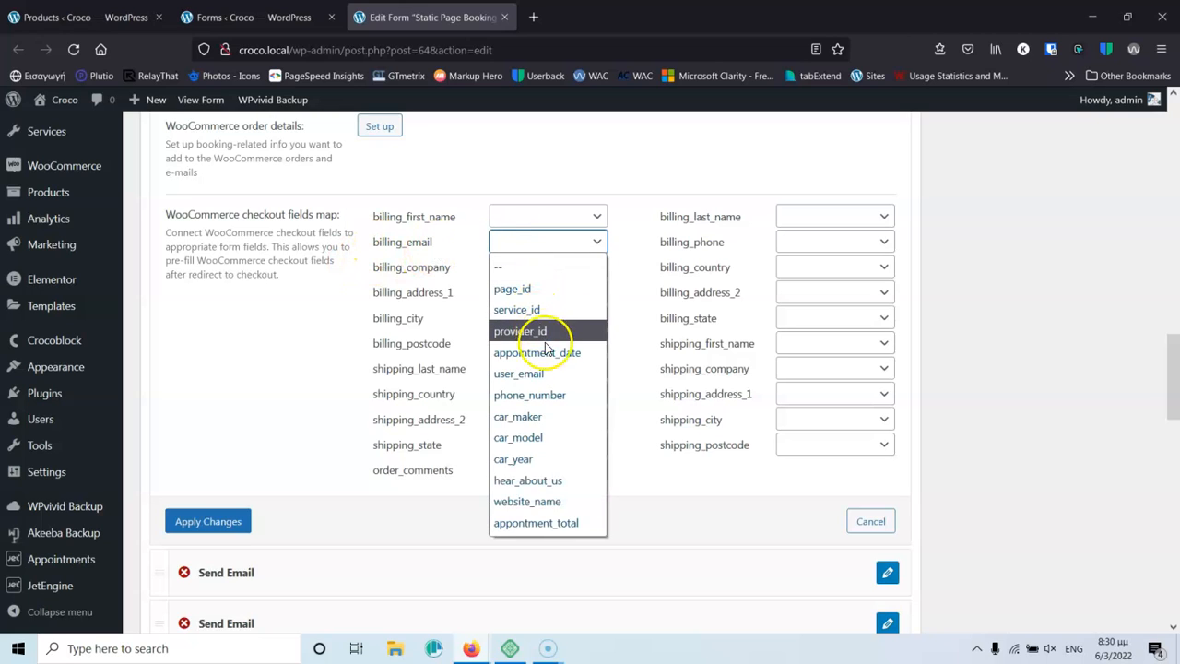
{"action": "left_click", "coordinate": [556, 373]}
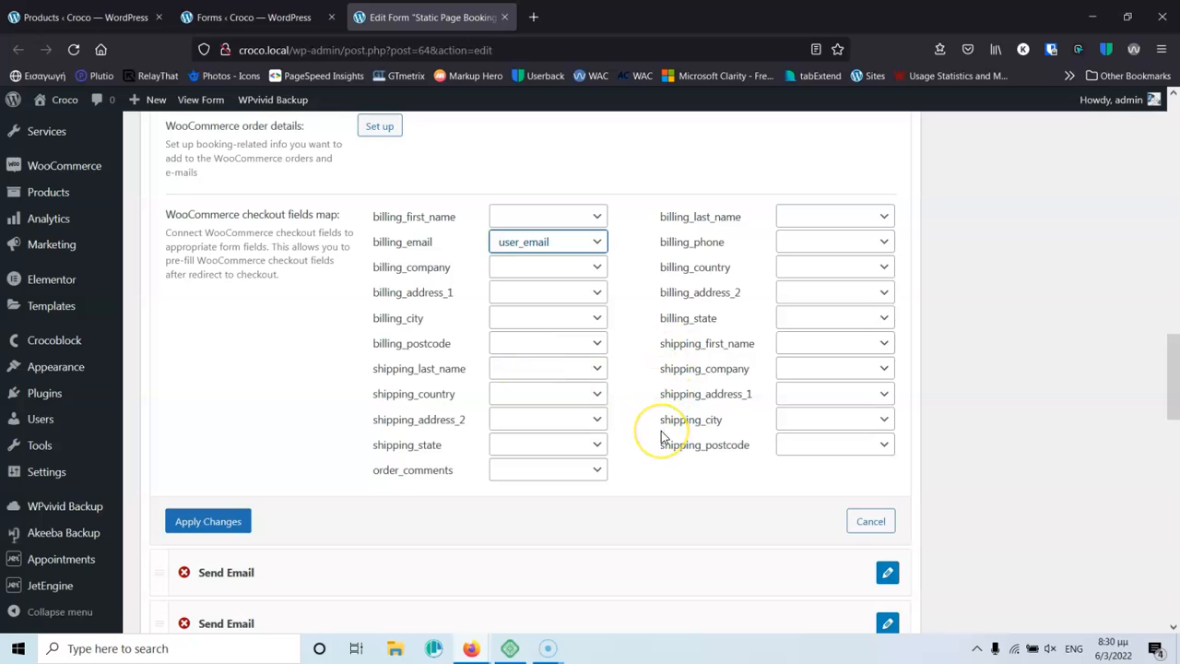
{"action": "left_click", "coordinate": [804, 241]}
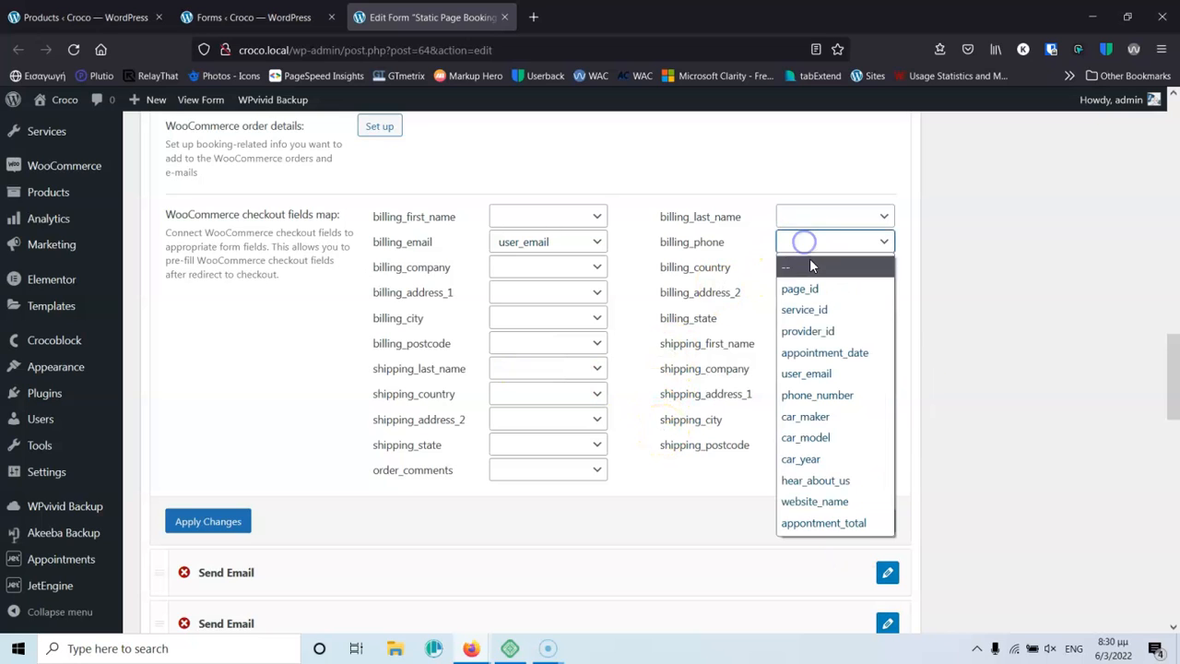
{"action": "left_click", "coordinate": [845, 402]}
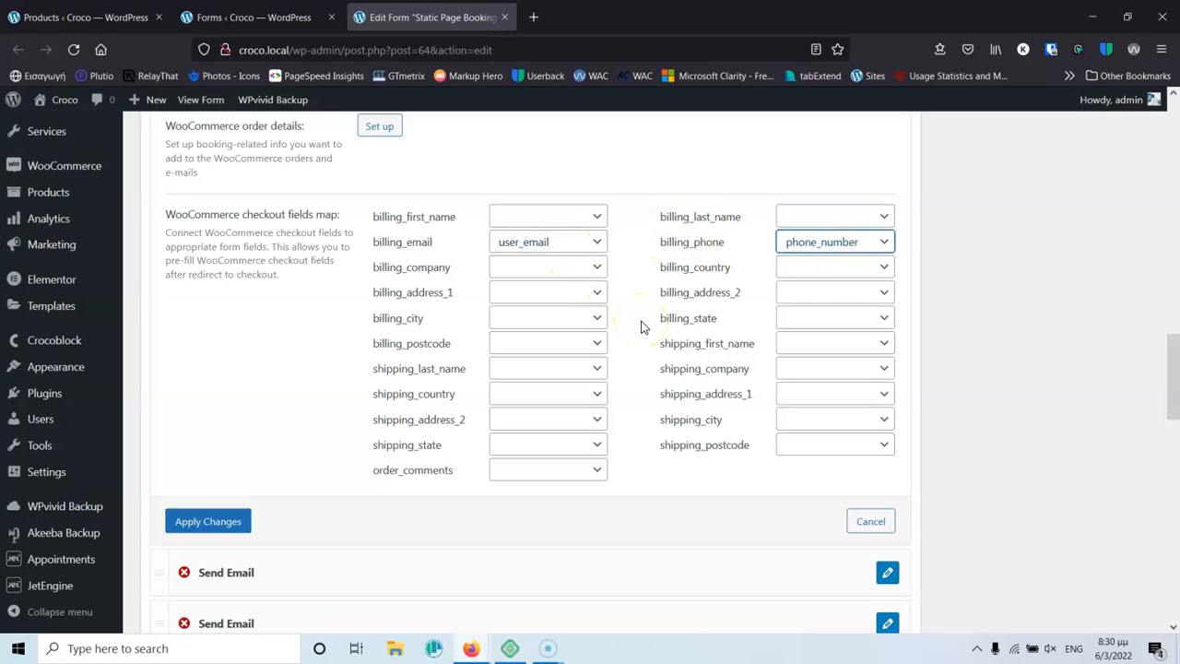
Add a Provider name item labelled Technician to the WooCommerce order details, place it above the date item, and save the details.
{"action": "scroll", "coordinate": [255, 371], "scroll_direction": "up", "scroll_amount": 1}
{"action": "scroll", "coordinate": [255, 371], "scroll_direction": "up", "scroll_amount": 3}
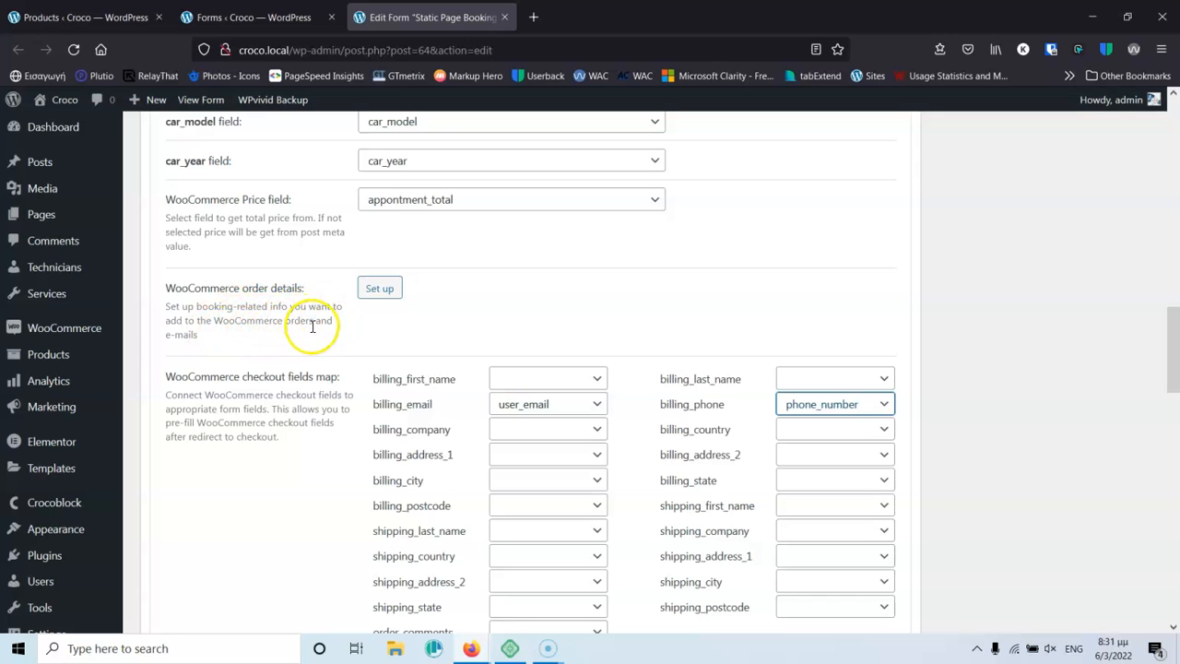
{"action": "left_click", "coordinate": [378, 290]}
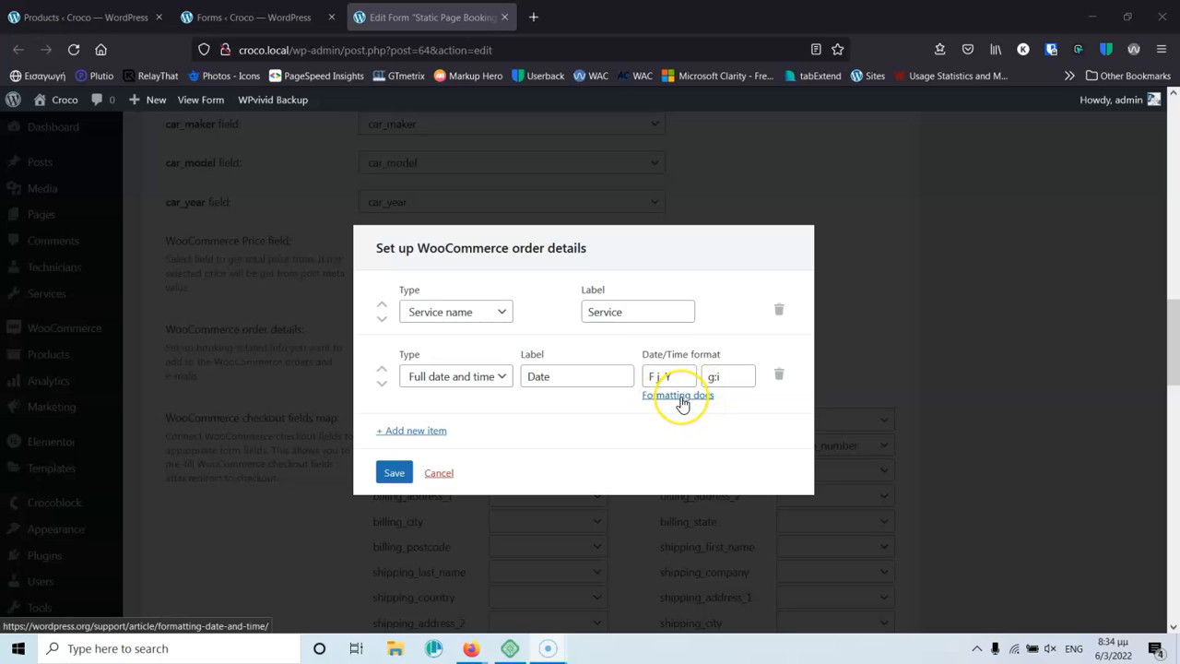
{"action": "left_click", "coordinate": [431, 431]}
{"action": "left_click", "coordinate": [453, 424]}
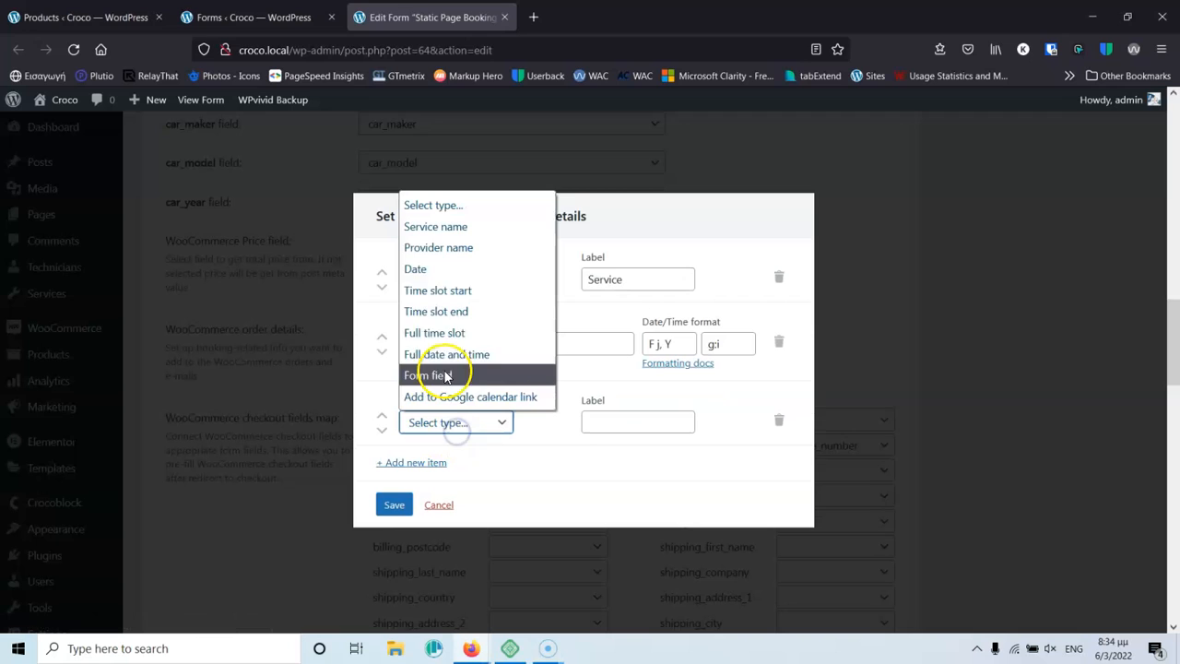
{"action": "left_click", "coordinate": [469, 251]}
{"action": "left_click", "coordinate": [676, 422]}
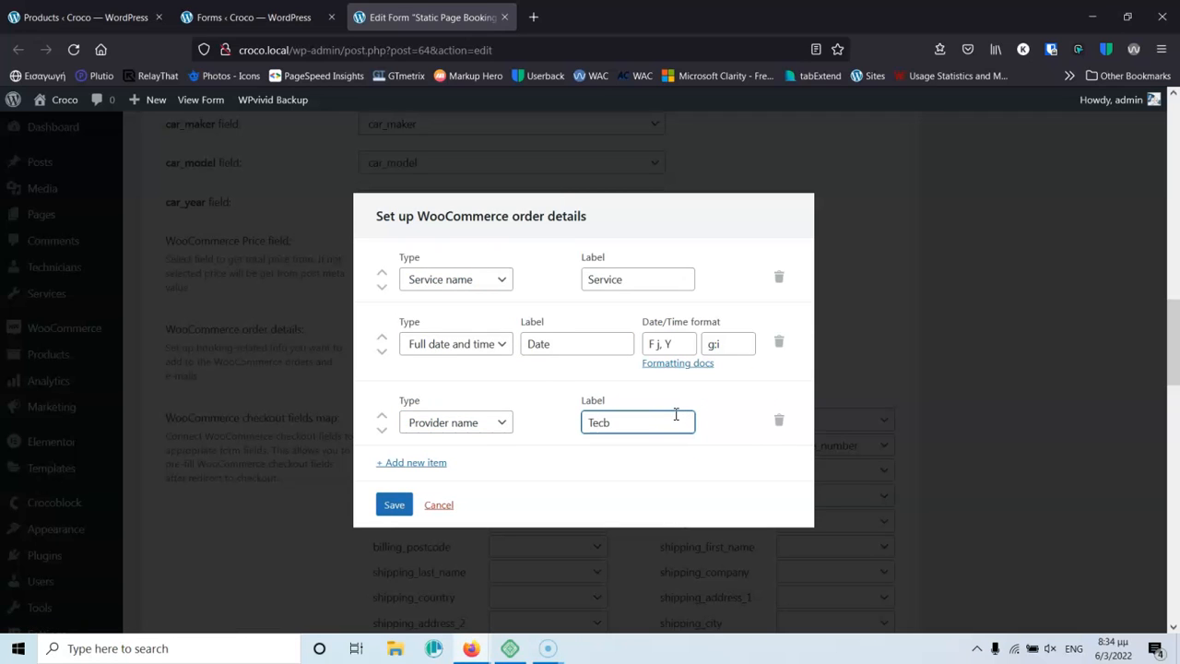
{"action": "left_click_drag", "start_coordinate": [675, 419], "coordinate": [599, 430]}
{"action": "left_click", "coordinate": [385, 417]}
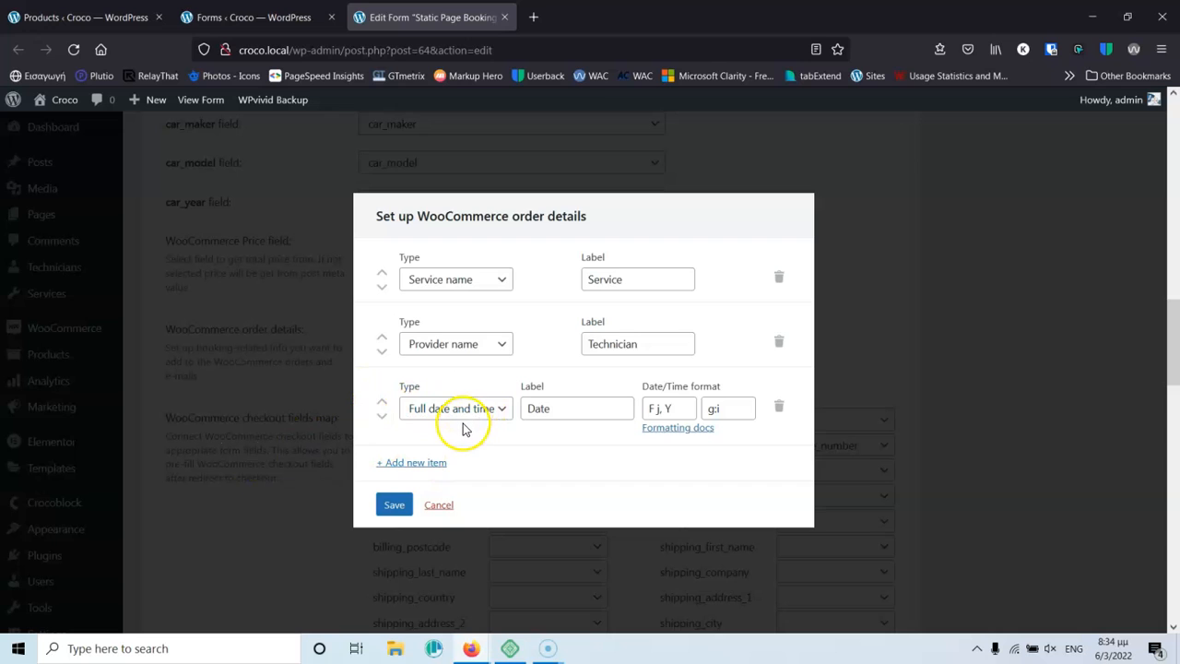
{"action": "left_click", "coordinate": [408, 513]}
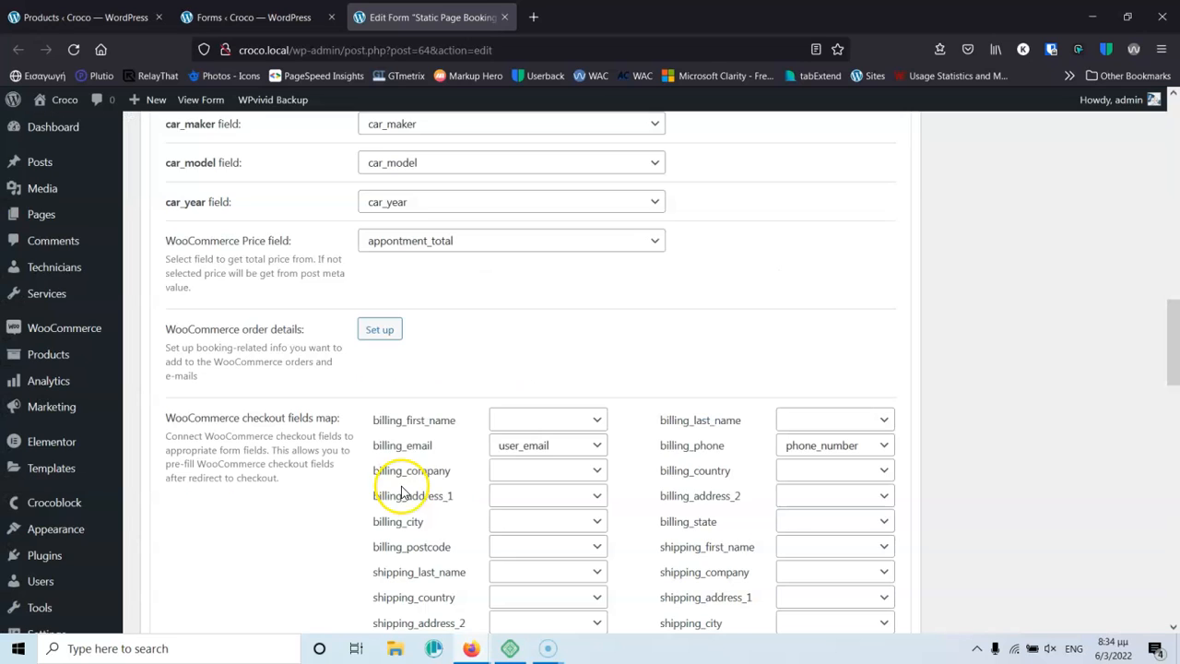
Apply the changes made to the Insert appointment post-submit action.
{"action": "scroll", "coordinate": [356, 448], "scroll_direction": "up", "scroll_amount": 4}
{"action": "scroll", "coordinate": [374, 442], "scroll_direction": "up", "scroll_amount": 4}
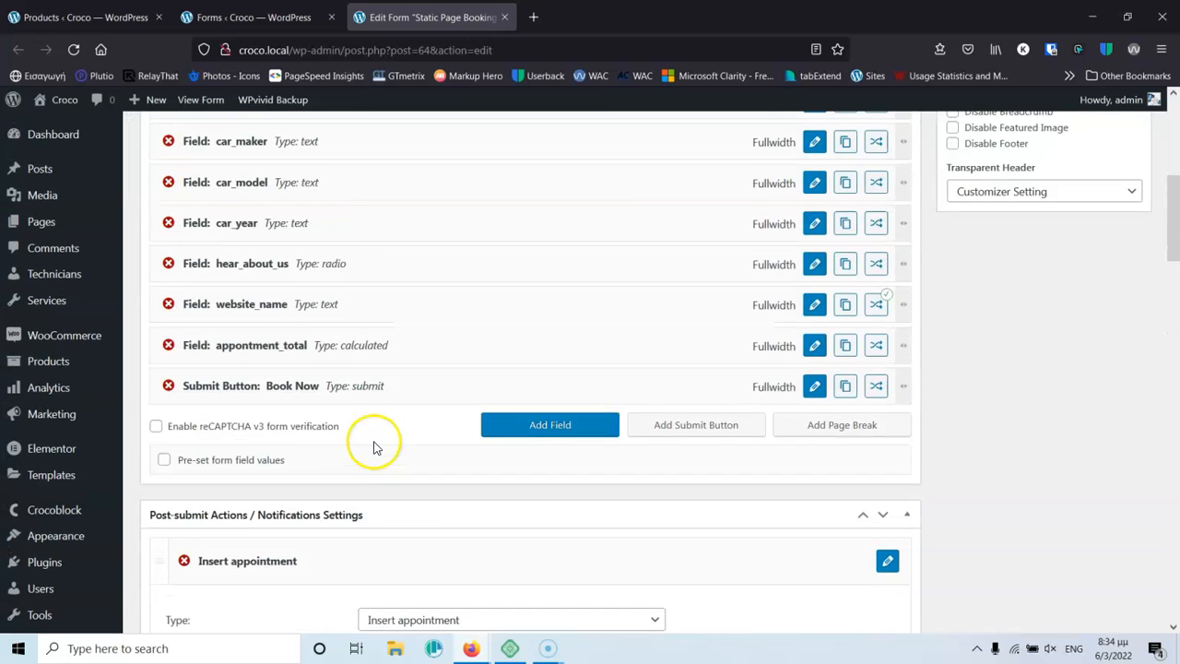
{"action": "scroll", "coordinate": [374, 442], "scroll_direction": "down", "scroll_amount": 9}
{"action": "scroll", "coordinate": [374, 442], "scroll_direction": "down", "scroll_amount": 3}
{"action": "left_click", "coordinate": [211, 400]}
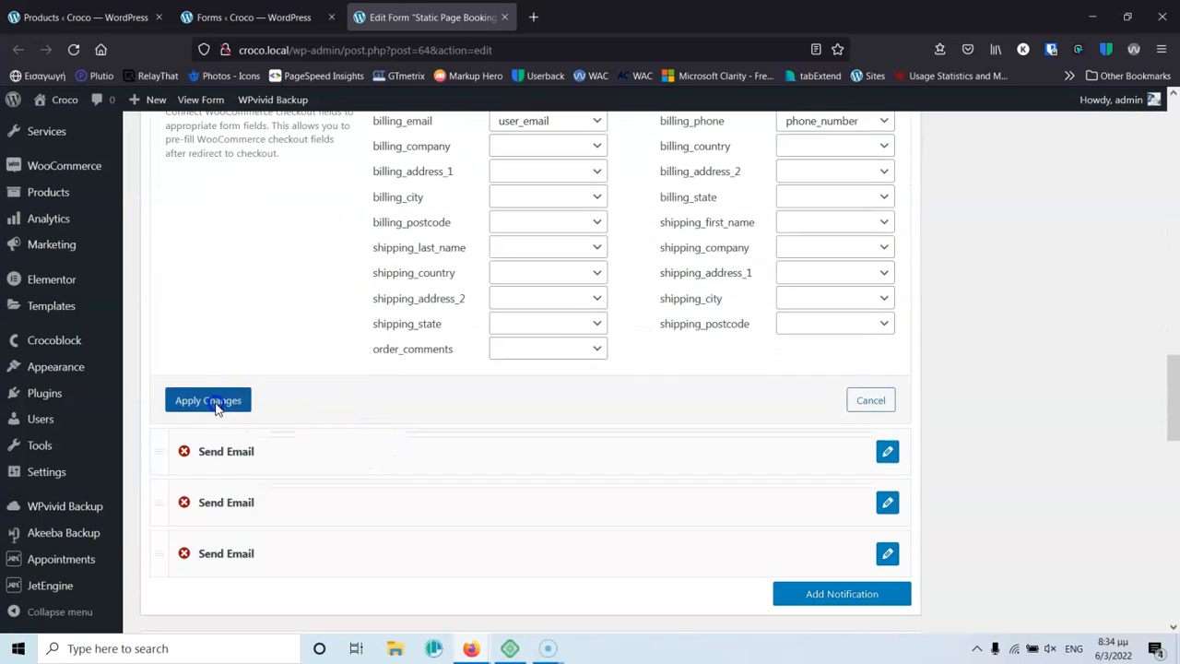
Open the second Send Email notification and review its recipient, sender, subject and content settings.
{"action": "scroll", "coordinate": [224, 408], "scroll_direction": "down", "scroll_amount": 3}
{"action": "scroll", "coordinate": [305, 433], "scroll_direction": "up", "scroll_amount": 15}
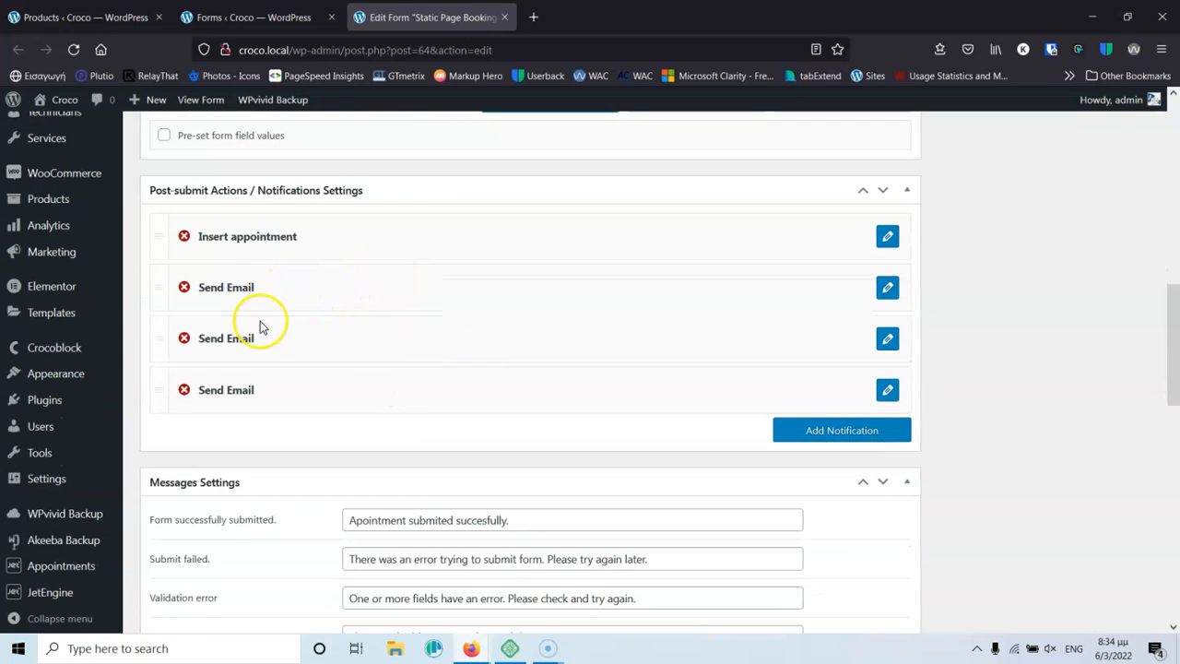
{"action": "left_click", "coordinate": [887, 341]}
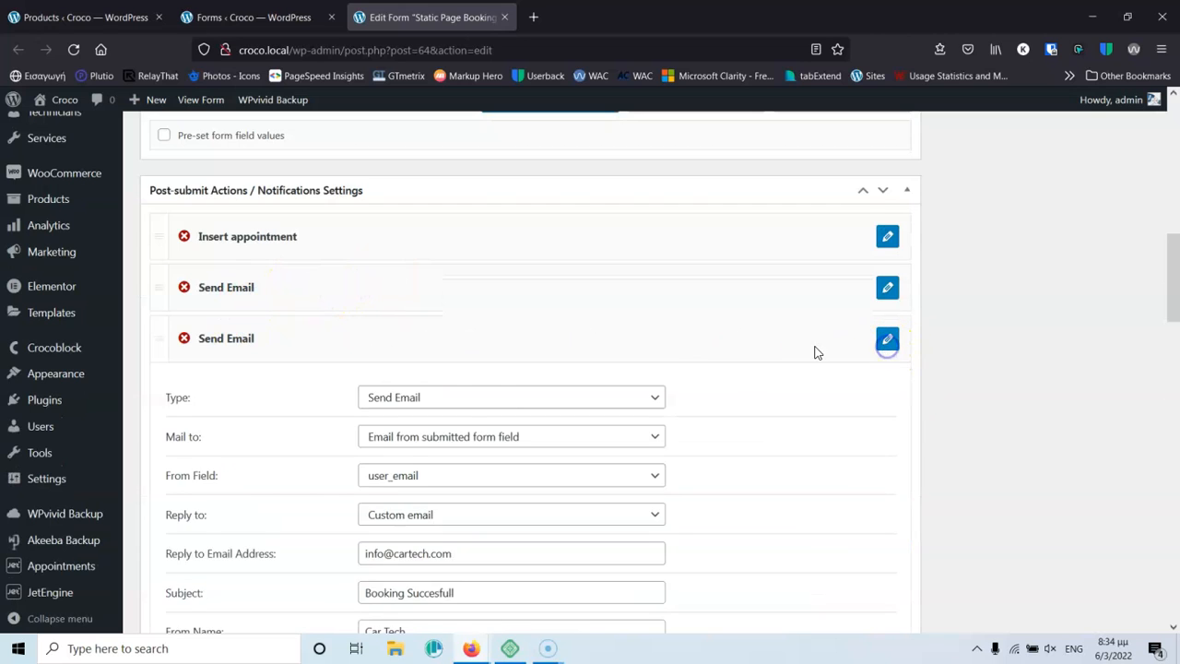
{"action": "scroll", "coordinate": [332, 243], "scroll_direction": "down", "scroll_amount": 3}
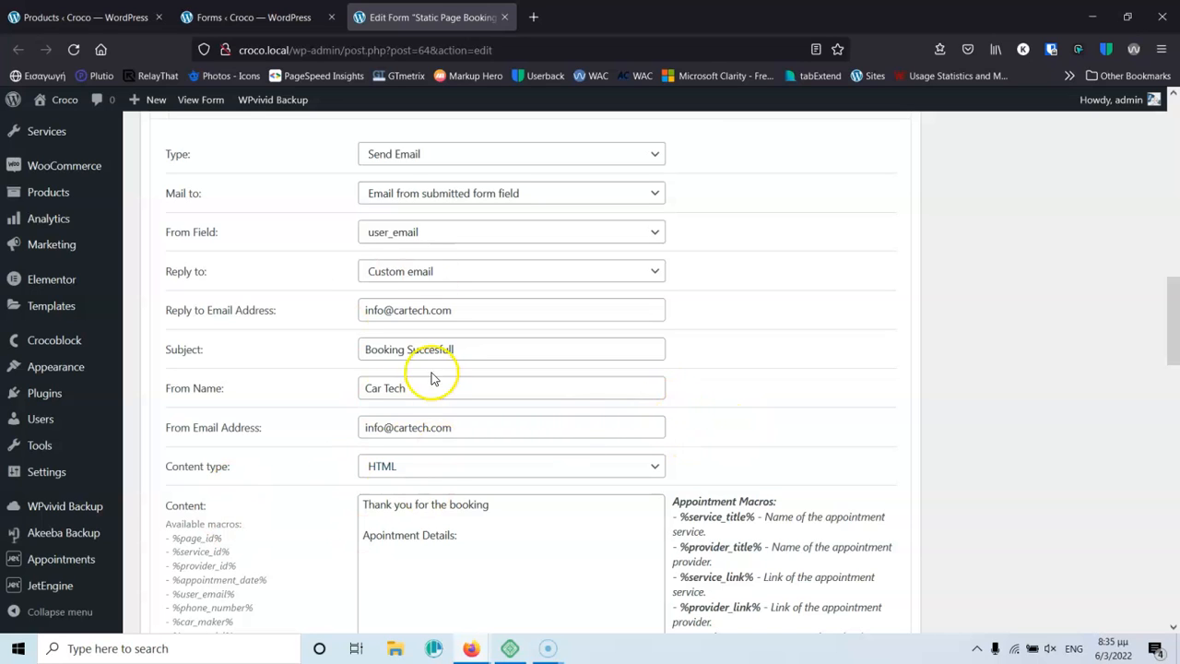
{"action": "scroll", "coordinate": [429, 377], "scroll_direction": "up", "scroll_amount": 4}
{"action": "scroll", "coordinate": [433, 377], "scroll_direction": "down", "scroll_amount": 11}
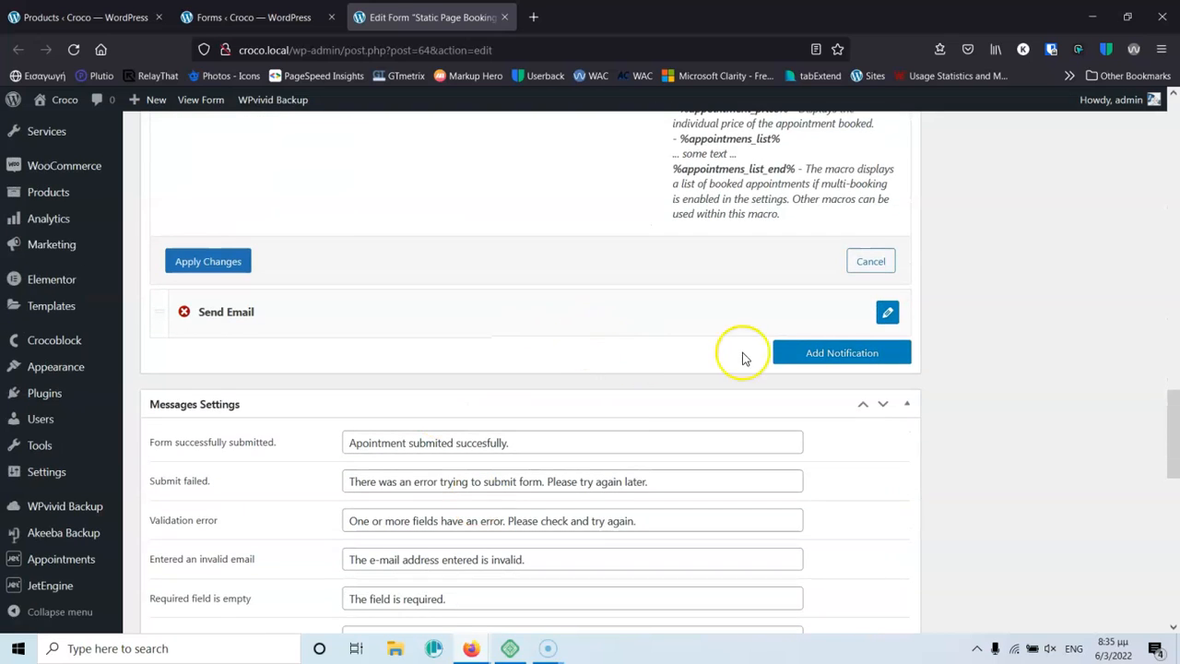
Add a new post-submit notification to the form and set its type to Redirect to Page.
{"action": "left_click", "coordinate": [843, 358]}
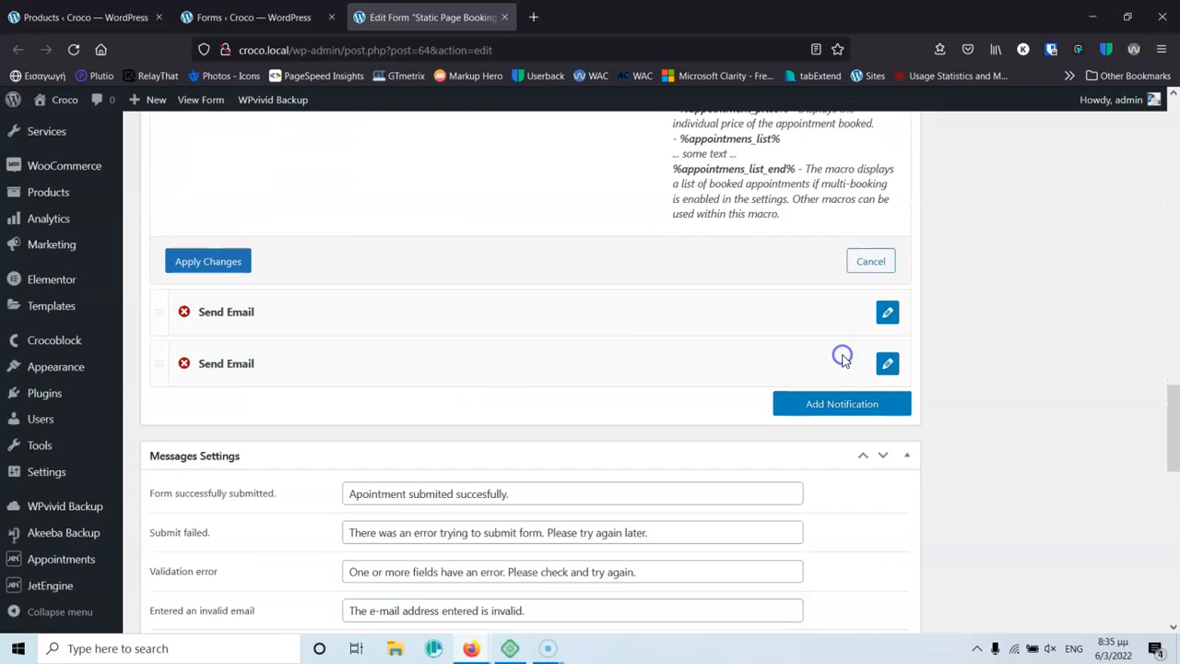
{"action": "left_click", "coordinate": [888, 367]}
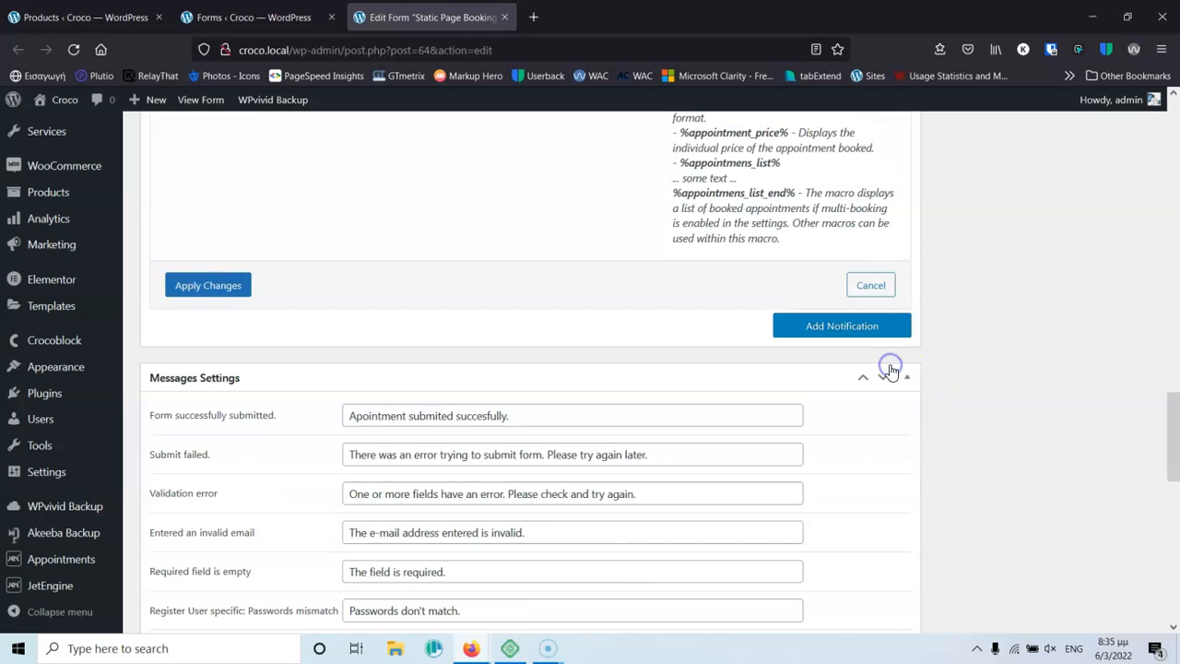
{"action": "scroll", "coordinate": [593, 387], "scroll_direction": "up", "scroll_amount": 5}
{"action": "scroll", "coordinate": [593, 396], "scroll_direction": "up", "scroll_amount": 3}
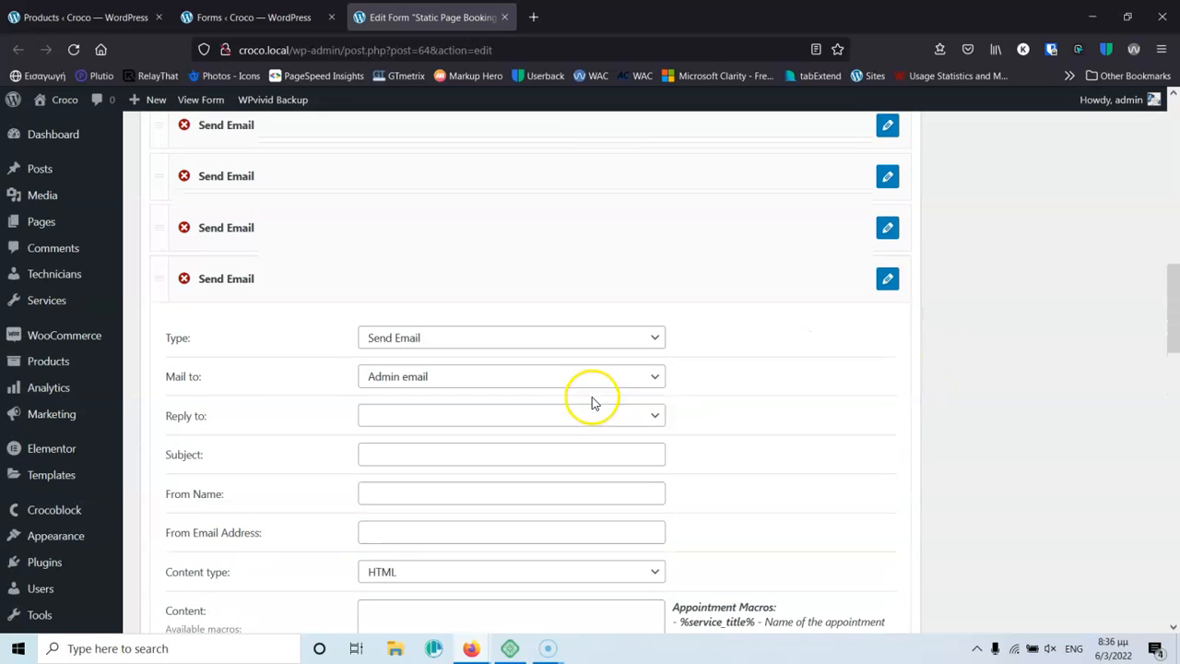
{"action": "left_click", "coordinate": [484, 341]}
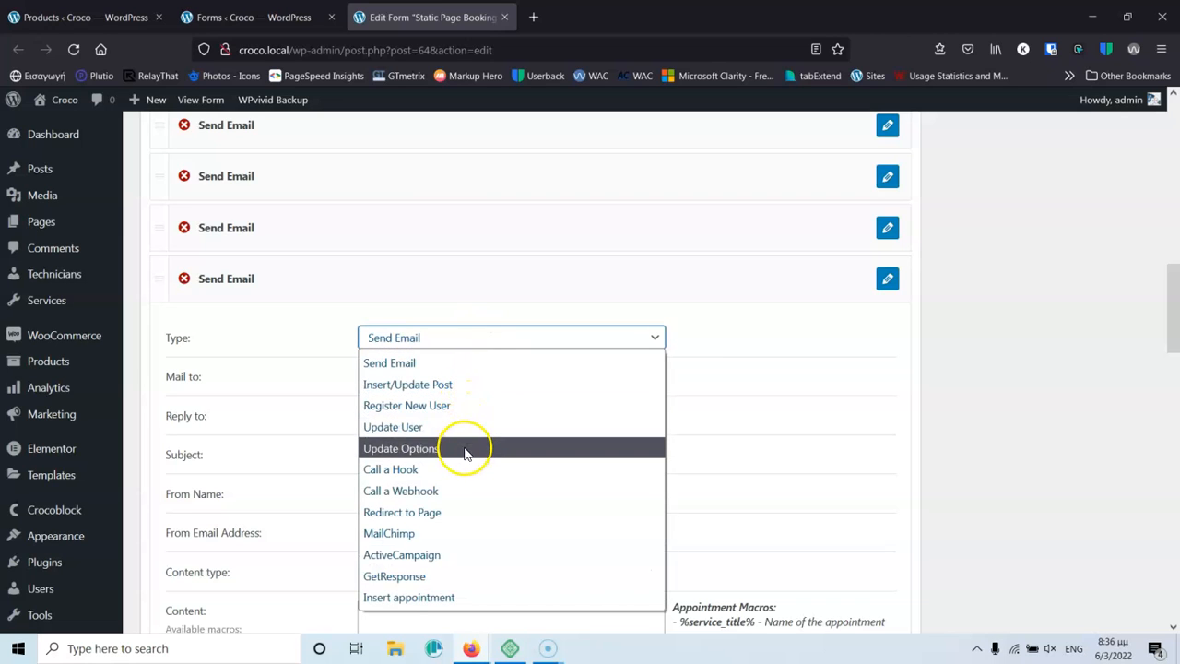
{"action": "left_click", "coordinate": [465, 513]}
Point the redirect to the static page Checkout and apply the notification changes.
{"action": "left_click", "coordinate": [426, 378]}
{"action": "left_click", "coordinate": [452, 421]}
{"action": "left_click", "coordinate": [448, 377]}
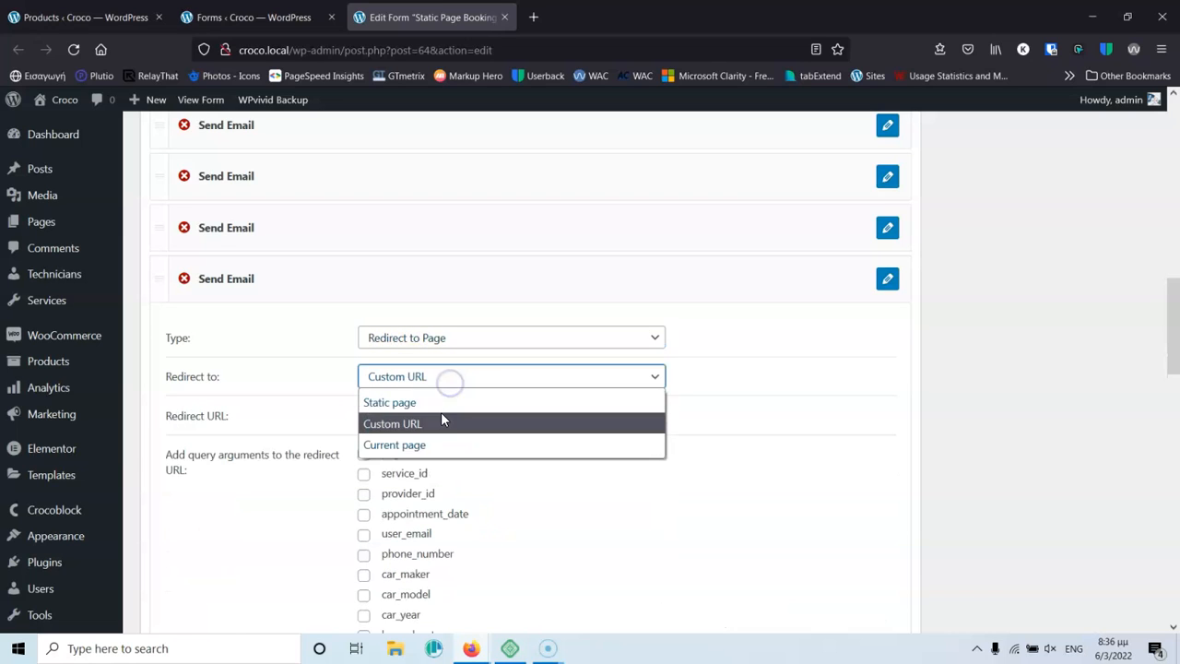
{"action": "left_click", "coordinate": [442, 403]}
{"action": "left_click", "coordinate": [438, 419]}
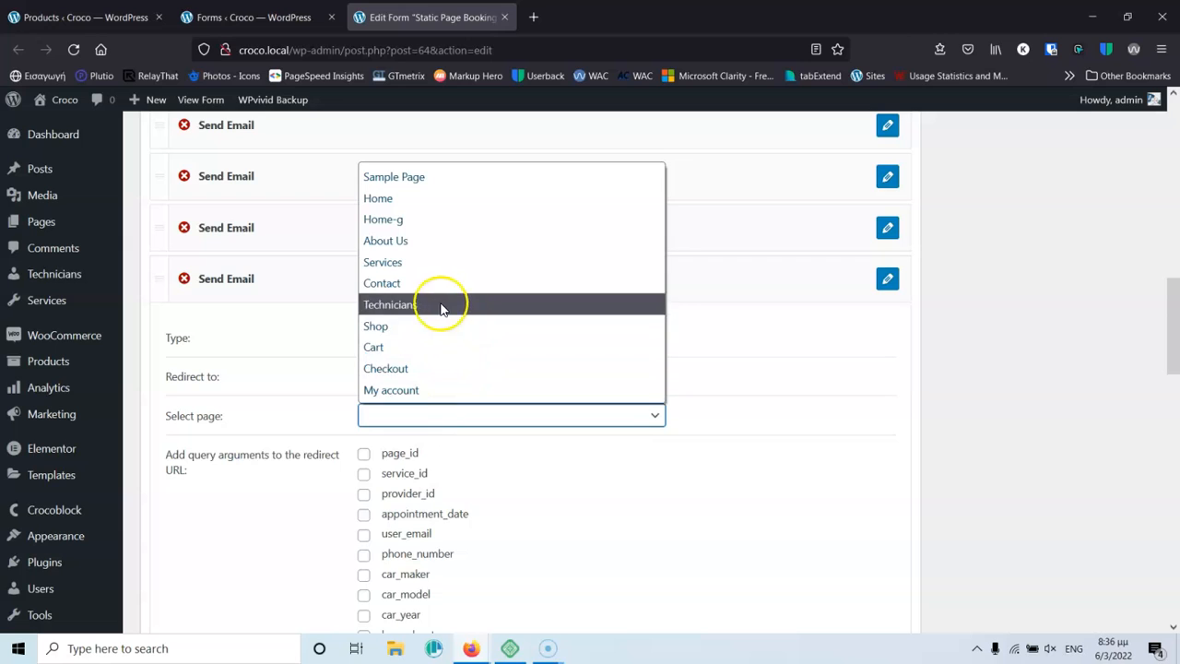
{"action": "left_click", "coordinate": [417, 388]}
{"action": "left_click", "coordinate": [429, 415]}
{"action": "left_click", "coordinate": [441, 367]}
{"action": "scroll", "coordinate": [621, 337], "scroll_direction": "down", "scroll_amount": 3}
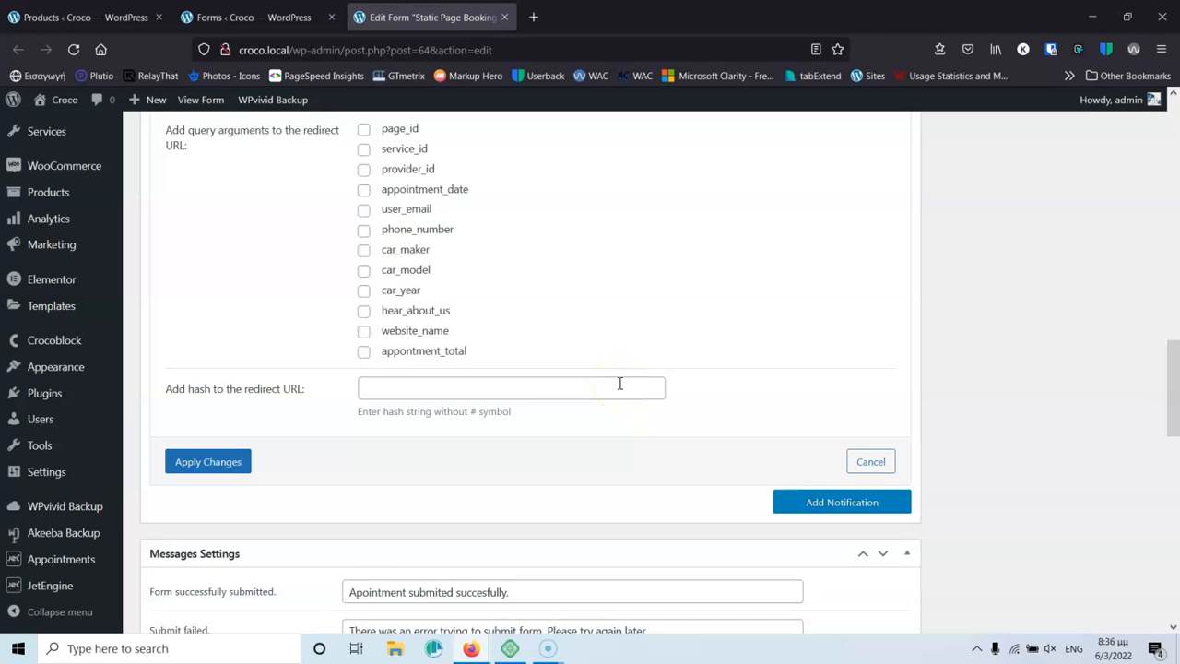
{"action": "left_click", "coordinate": [208, 461]}
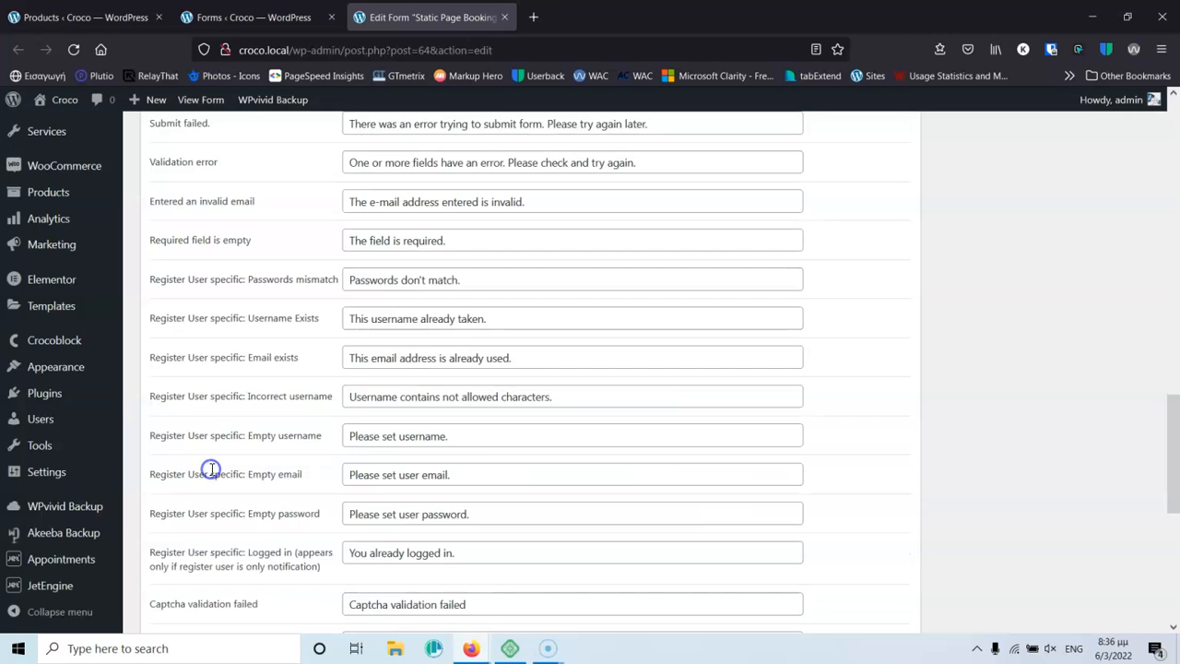
Update the Static Page Booking Form and check its list of post-submit actions.
{"action": "scroll", "coordinate": [1122, 368], "scroll_direction": "up", "scroll_amount": 4}
{"action": "scroll", "coordinate": [1120, 360], "scroll_direction": "up", "scroll_amount": 15}
{"action": "left_click", "coordinate": [1125, 304]}
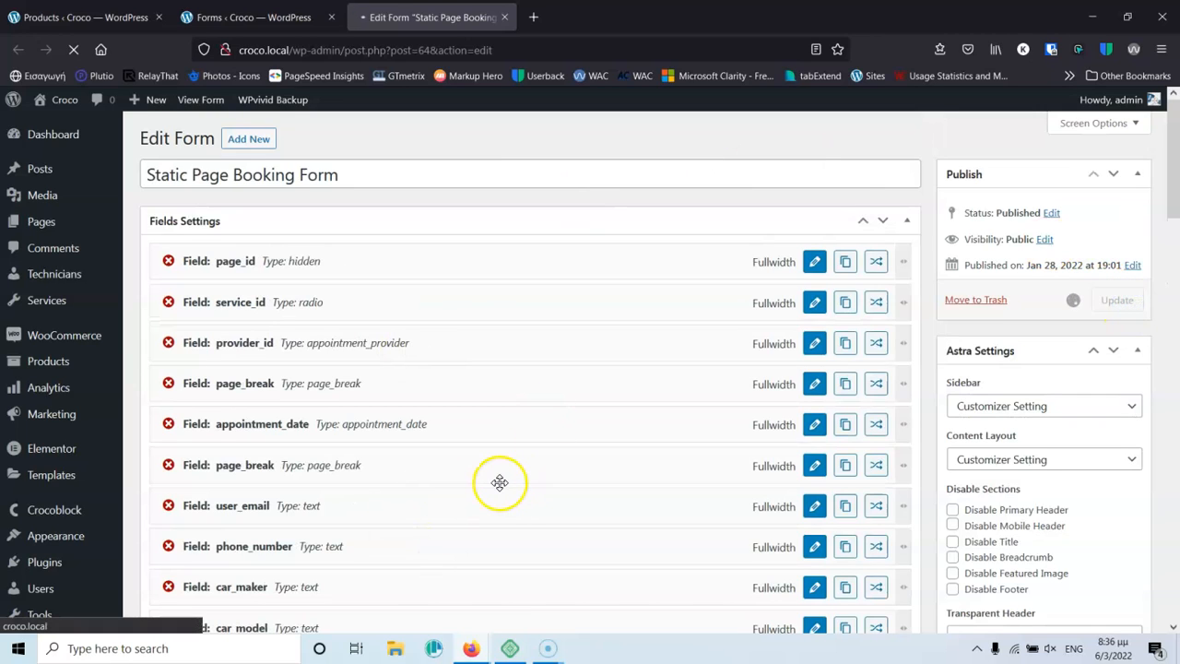
{"action": "scroll", "coordinate": [499, 472], "scroll_direction": "down", "scroll_amount": 2}
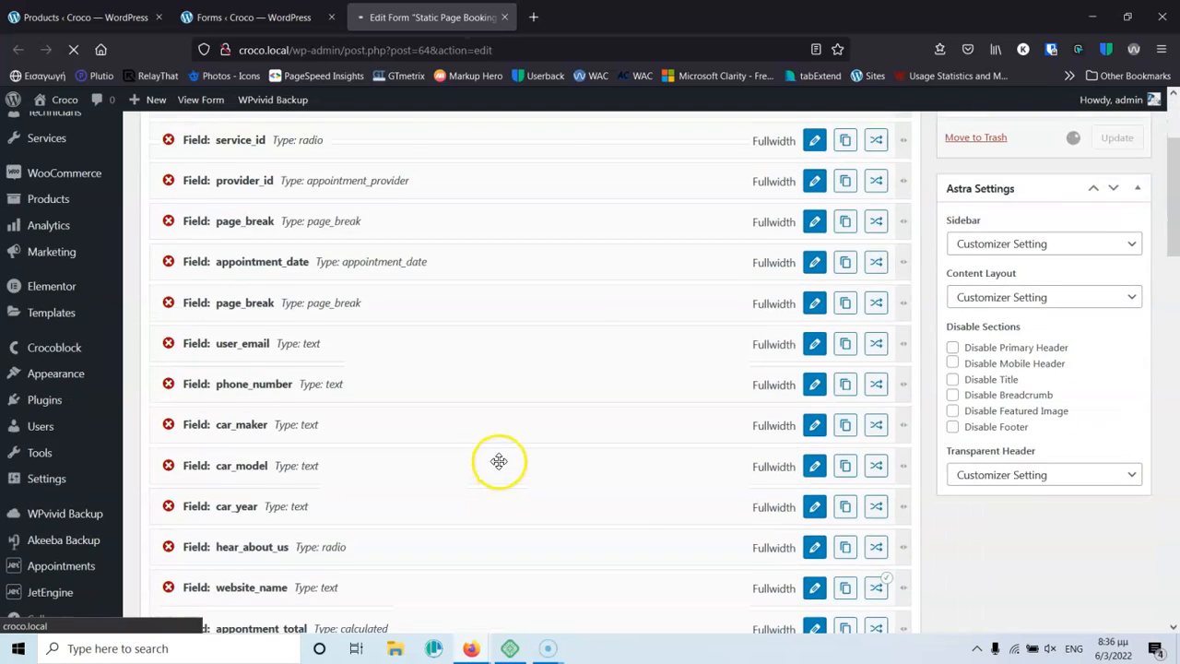
{"action": "scroll", "coordinate": [499, 472], "scroll_direction": "down", "scroll_amount": 2}
{"action": "scroll", "coordinate": [496, 469], "scroll_direction": "down", "scroll_amount": 4}
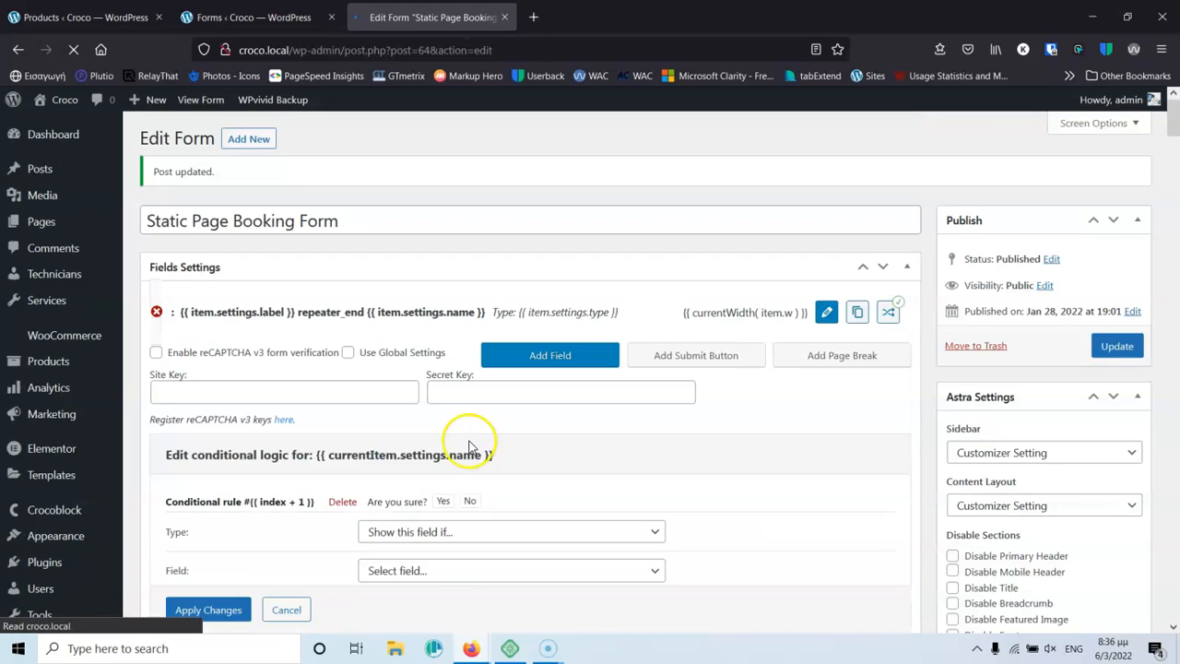
{"action": "scroll", "coordinate": [471, 433], "scroll_direction": "down", "scroll_amount": 5}
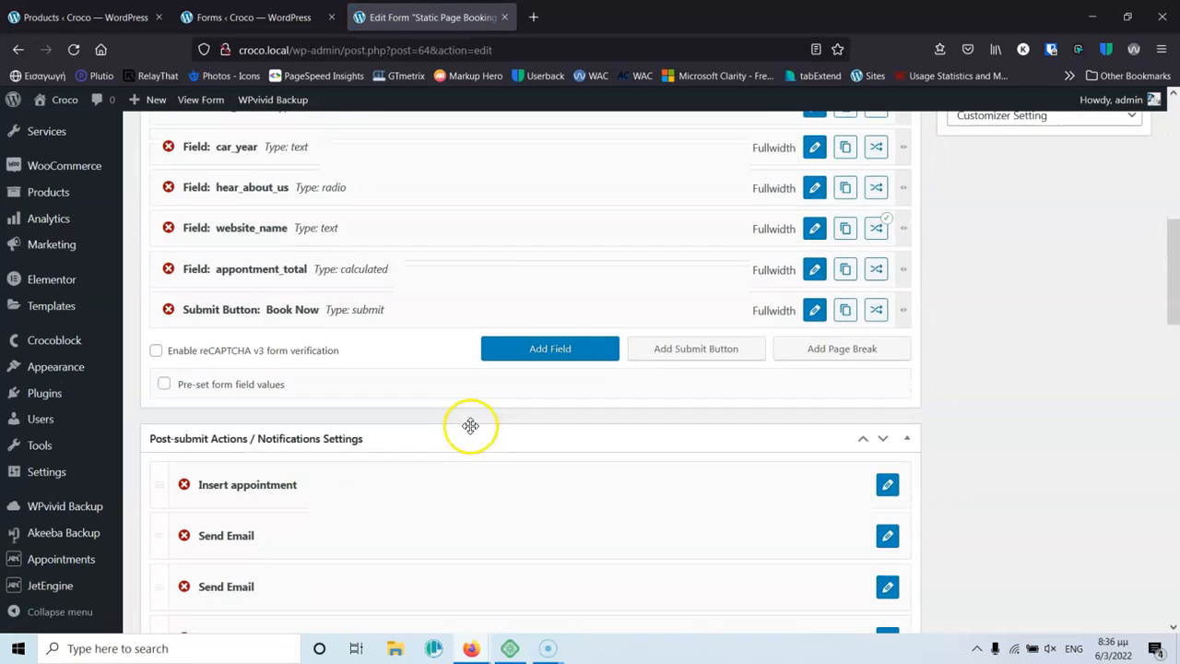
{"action": "scroll", "coordinate": [470, 425], "scroll_direction": "down", "scroll_amount": 3}
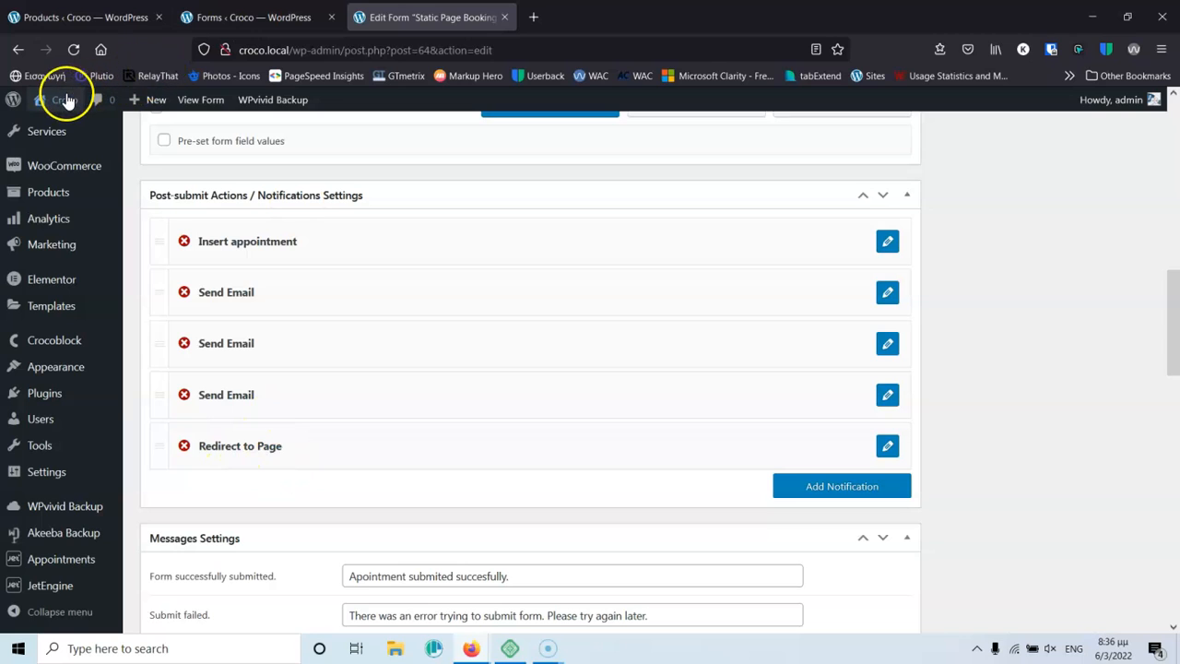
Open the site's home page in a new tab and go to its booking form.
{"action": "mouse_move", "coordinate": [64, 100]}
{"action": "middle_click", "coordinate": [69, 132]}
{"action": "left_click", "coordinate": [615, 13]}
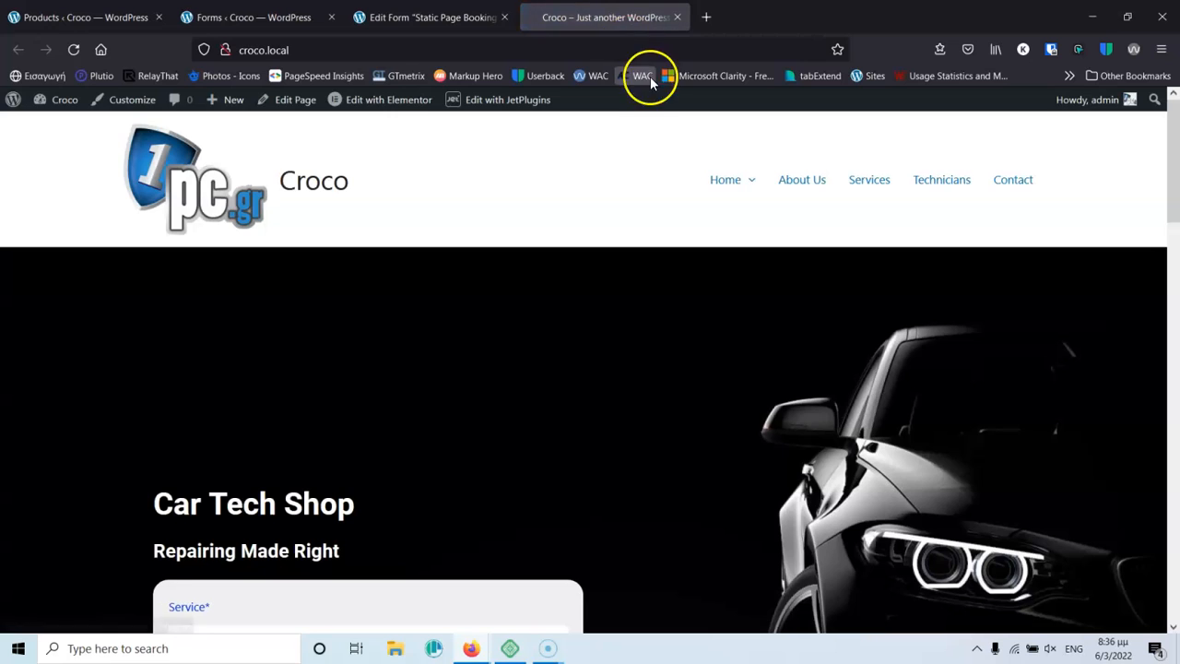
{"action": "scroll", "coordinate": [574, 193], "scroll_direction": "down", "scroll_amount": 4}
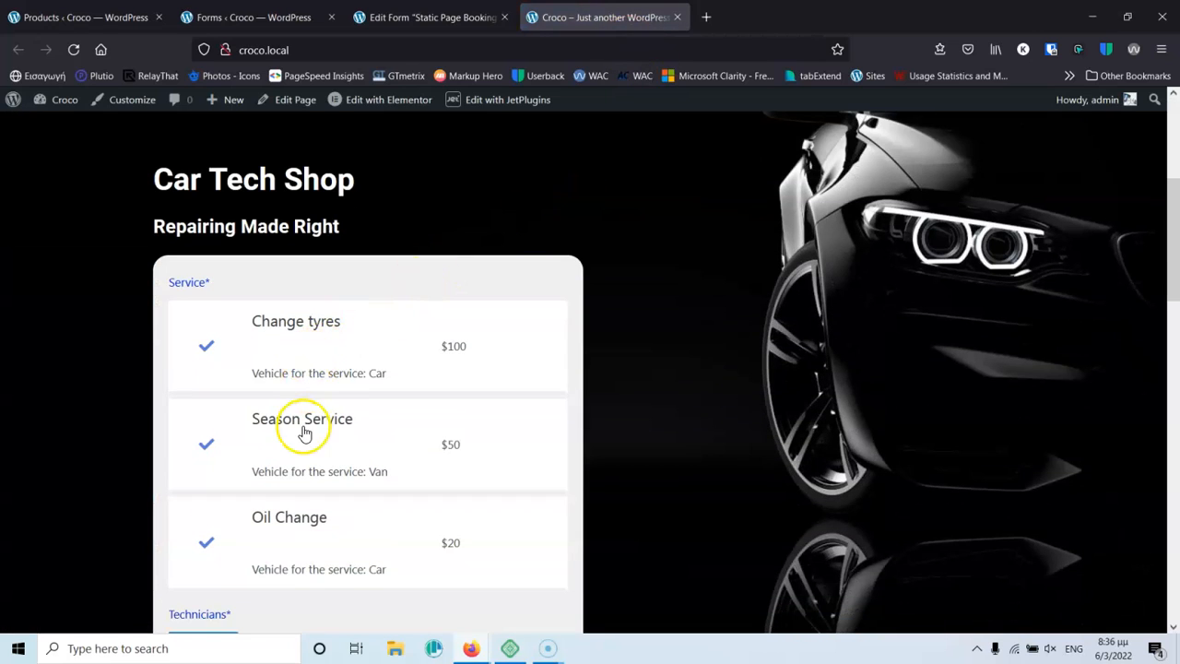
{"action": "left_click", "coordinate": [318, 340]}
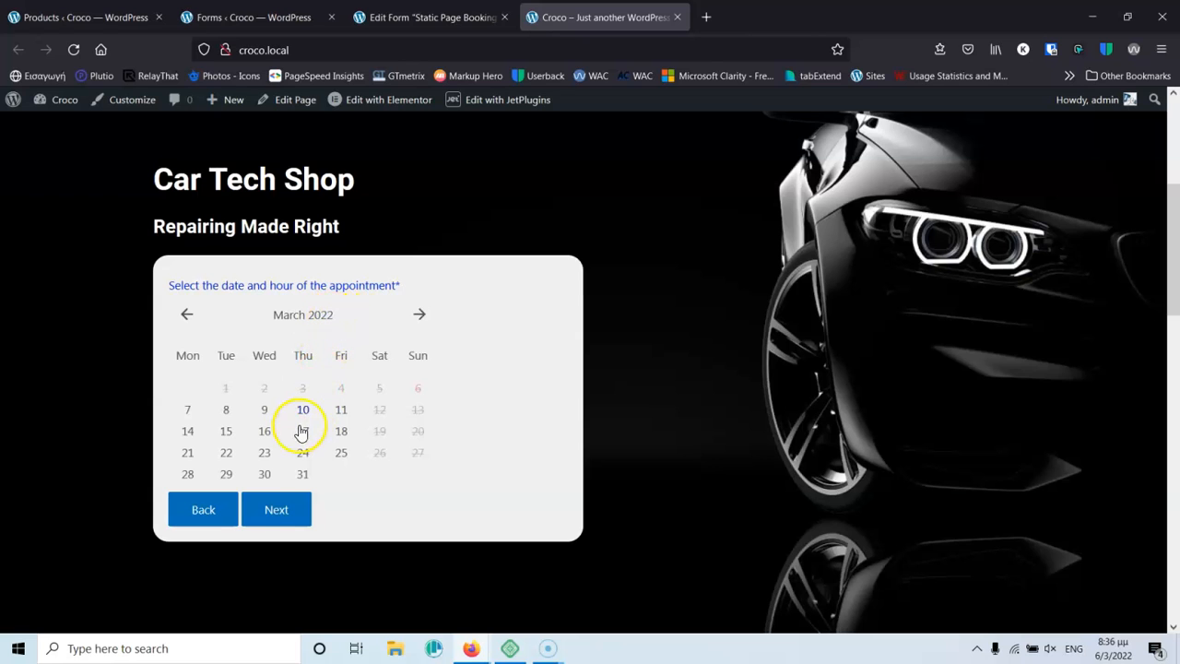
{"action": "left_click", "coordinate": [264, 453]}
{"action": "scroll", "coordinate": [272, 419], "scroll_direction": "down", "scroll_amount": 2}
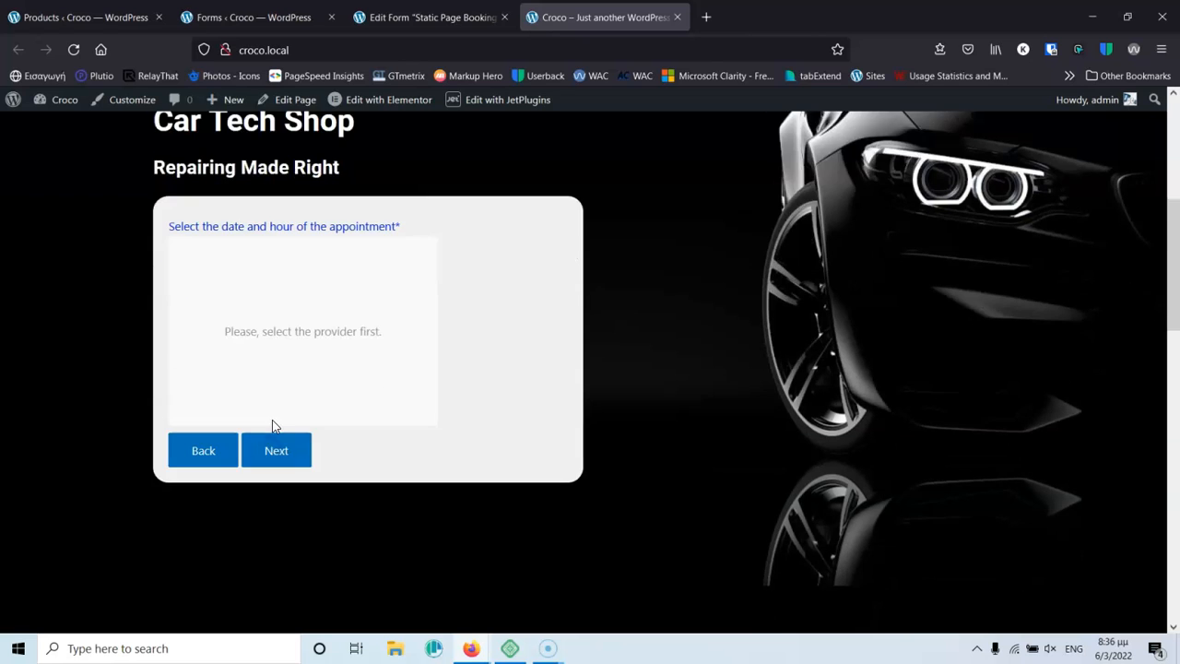
{"action": "left_click", "coordinate": [294, 360]}
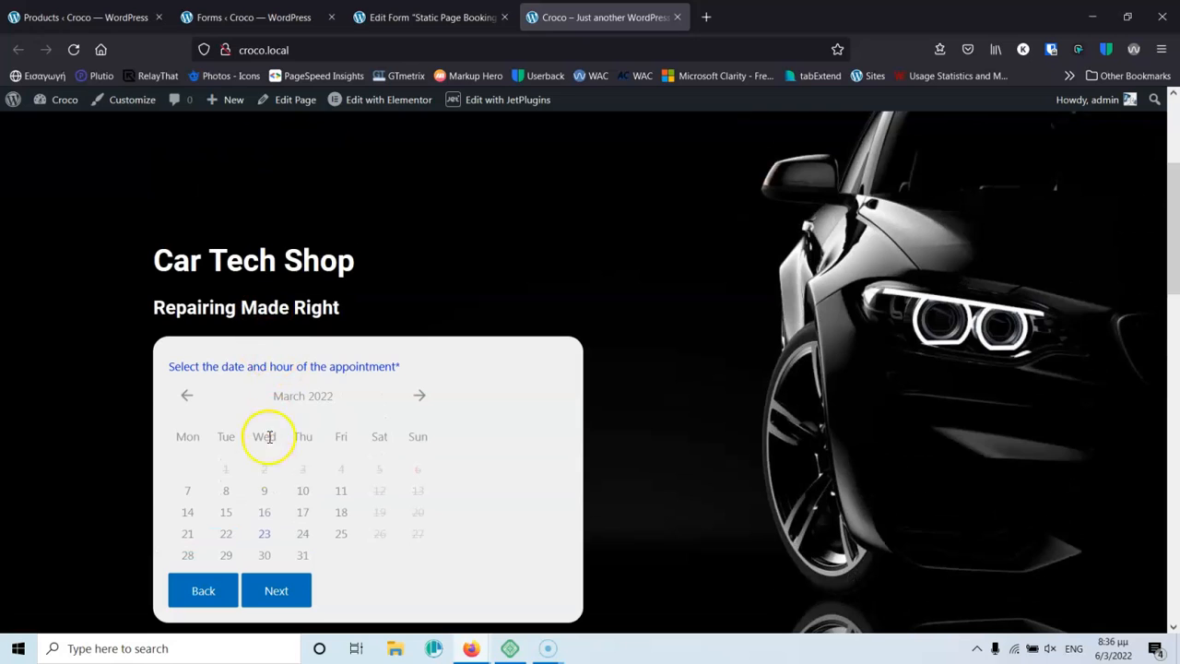
{"action": "left_click", "coordinate": [74, 49]}
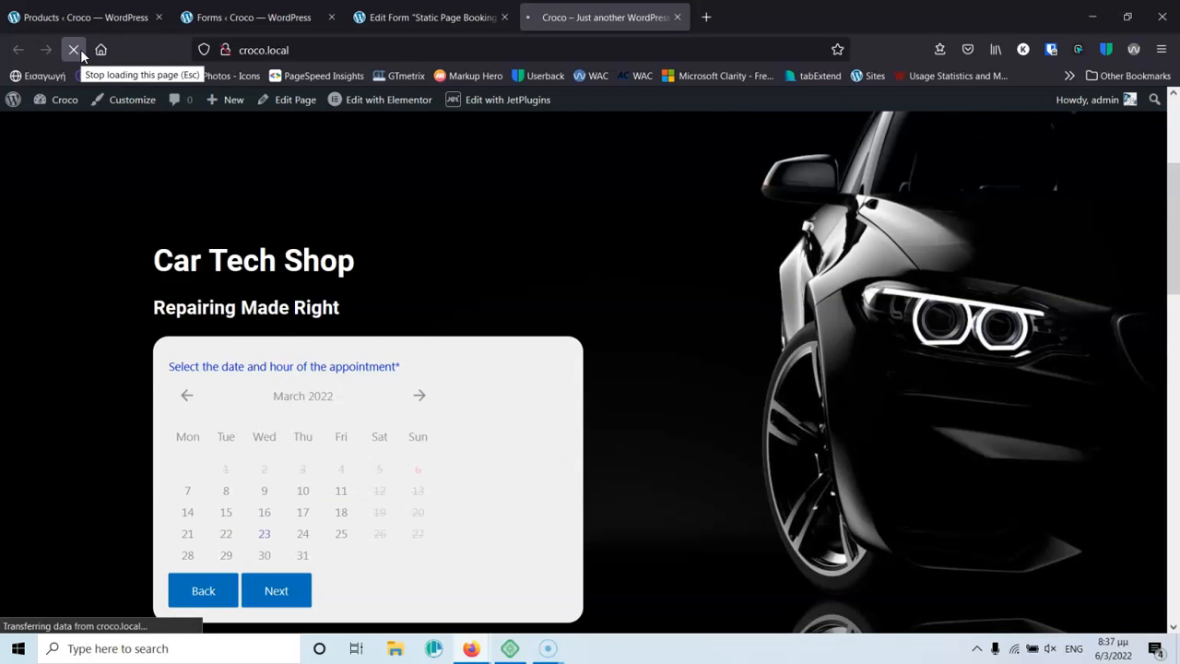
{"action": "scroll", "coordinate": [237, 307], "scroll_direction": "down", "scroll_amount": 3}
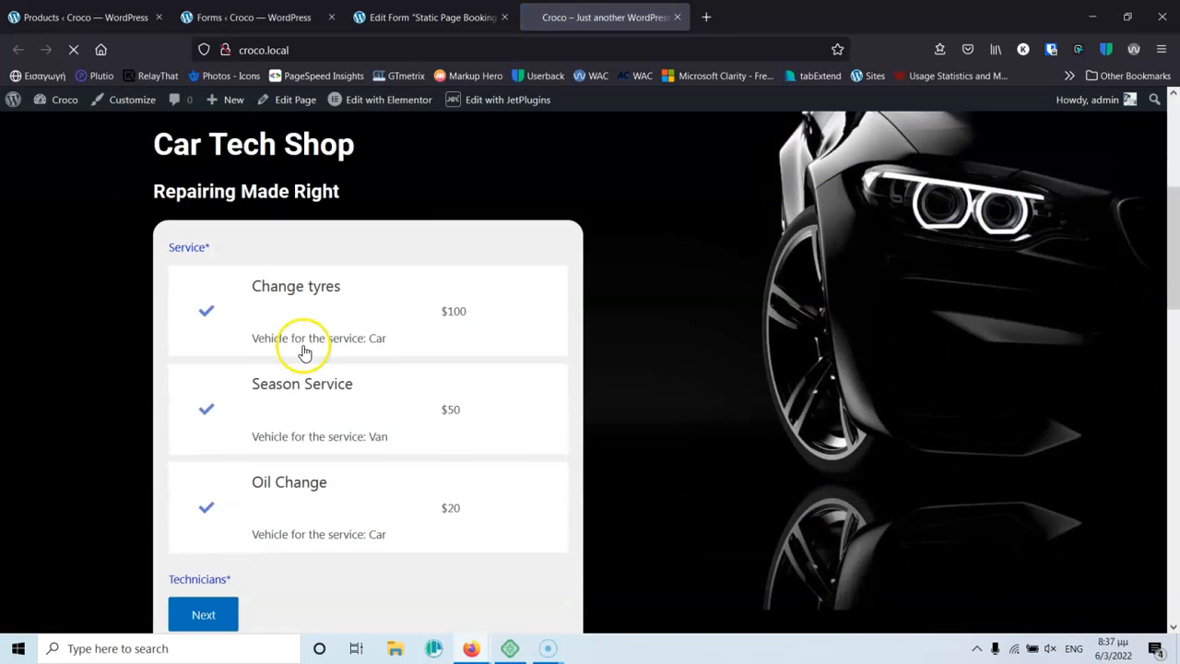
{"action": "left_click", "coordinate": [311, 453]}
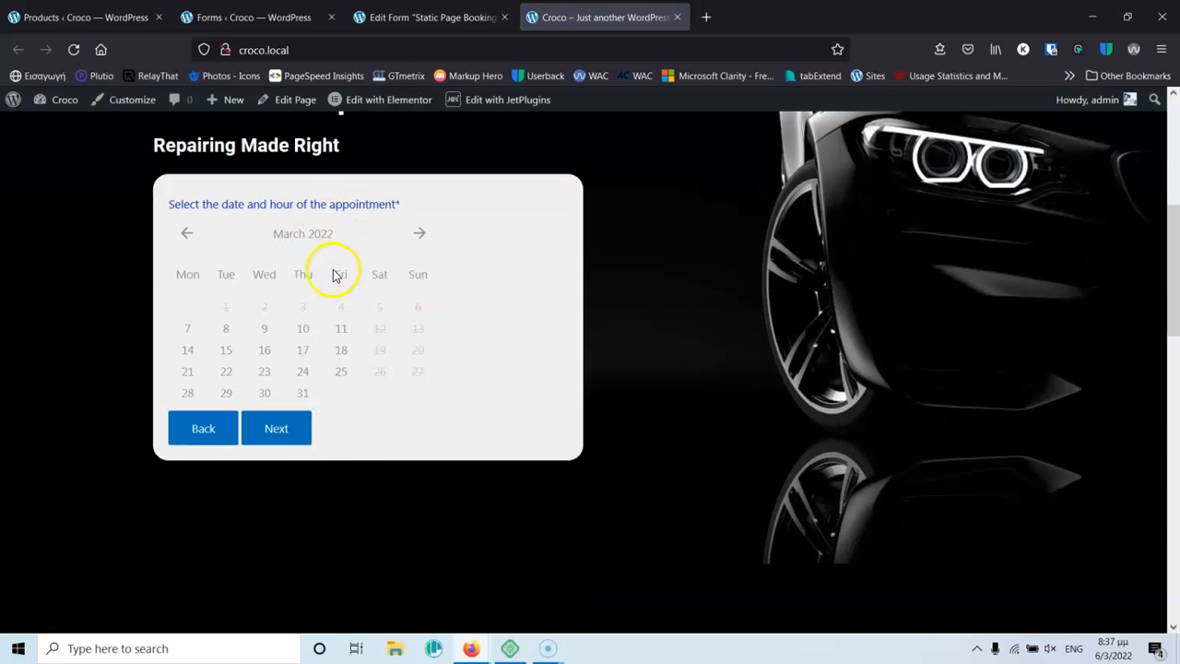
{"action": "left_click", "coordinate": [263, 373]}
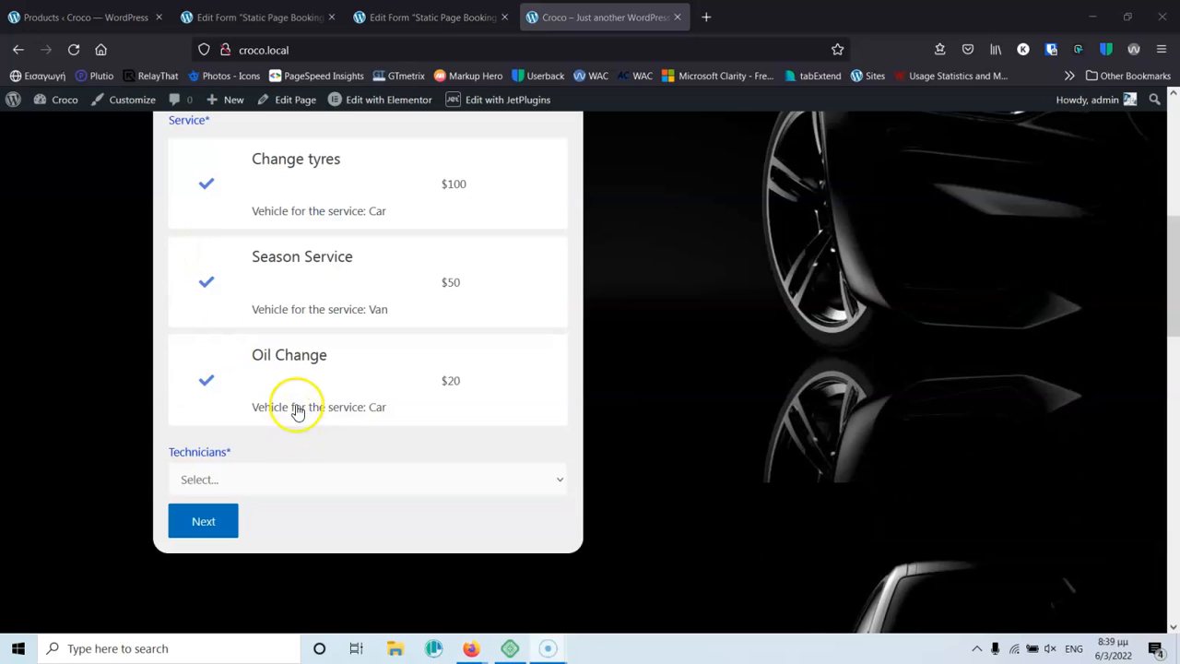
Choose the Oil Change service, the first listed technician and the March 17, 2022 slot 09:40-10:00, and continue to the contact details.
{"action": "left_click", "coordinate": [296, 391]}
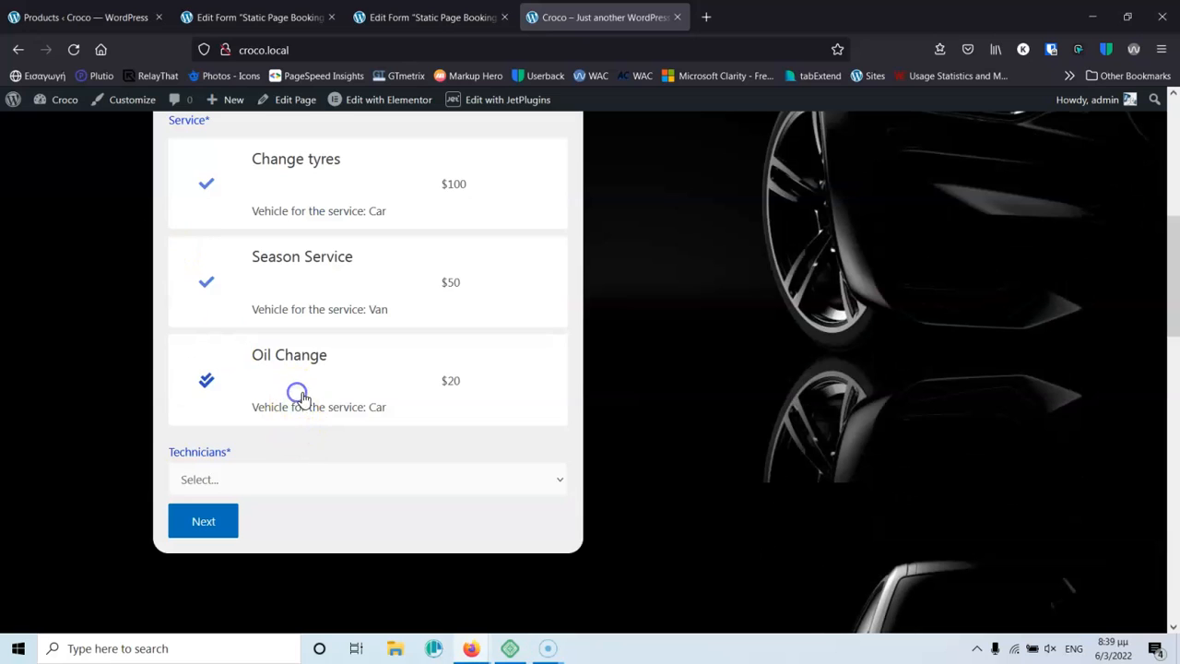
{"action": "left_click", "coordinate": [236, 480]}
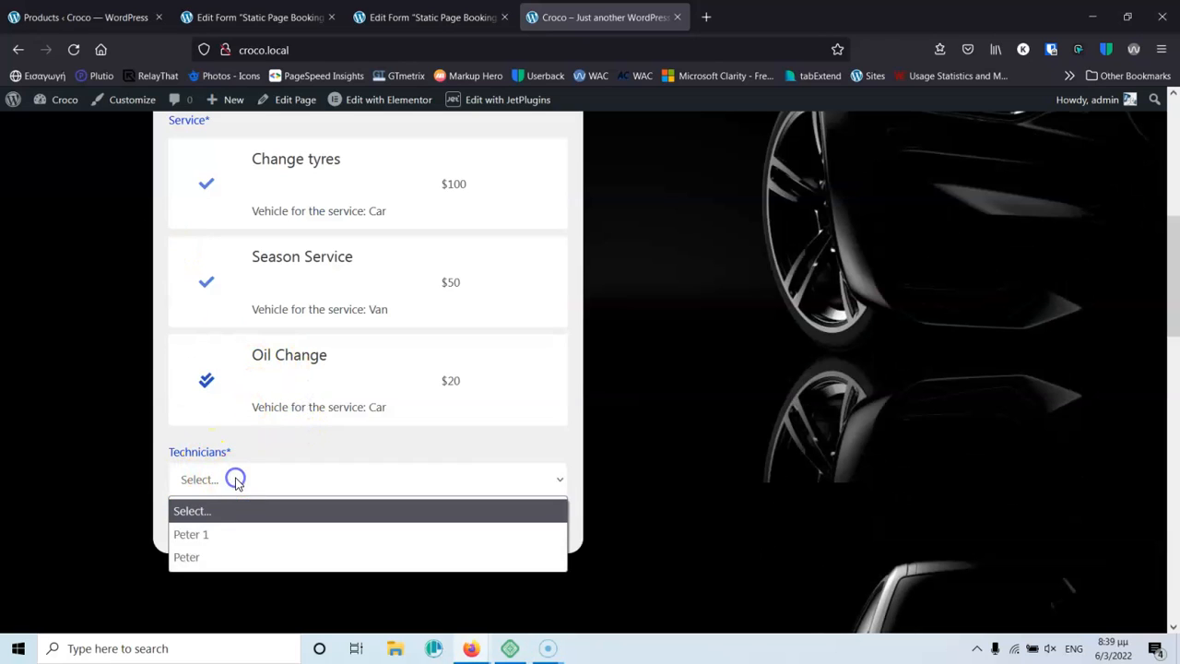
{"action": "left_click", "coordinate": [227, 536]}
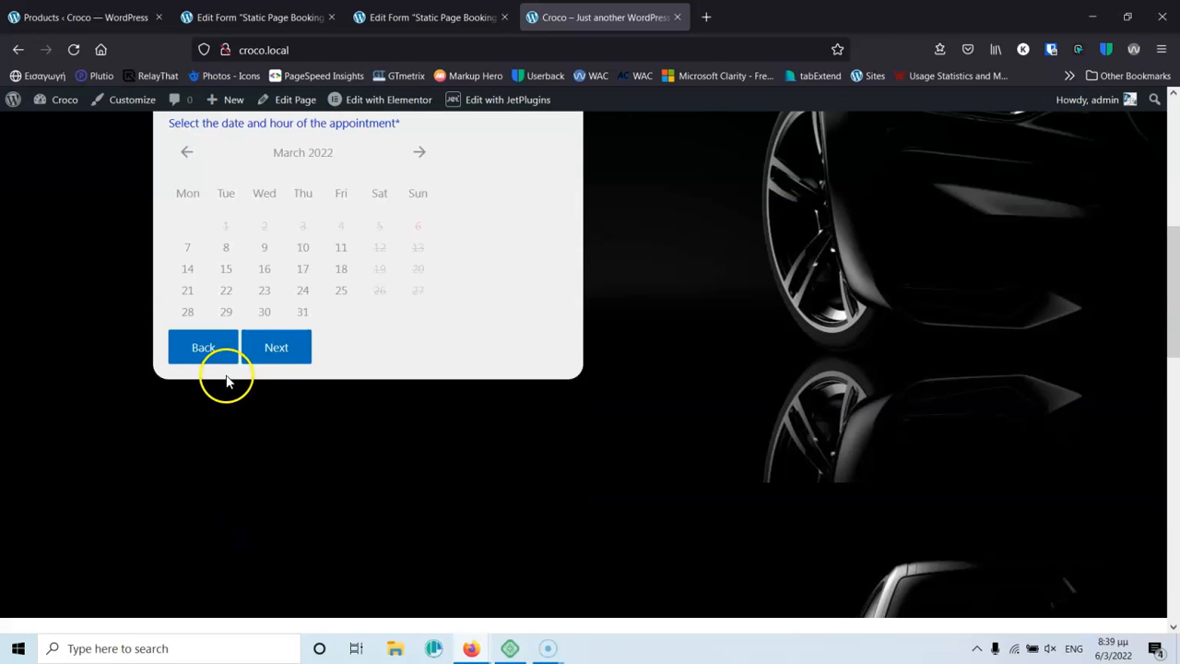
{"action": "scroll", "coordinate": [288, 323], "scroll_direction": "up", "scroll_amount": 1}
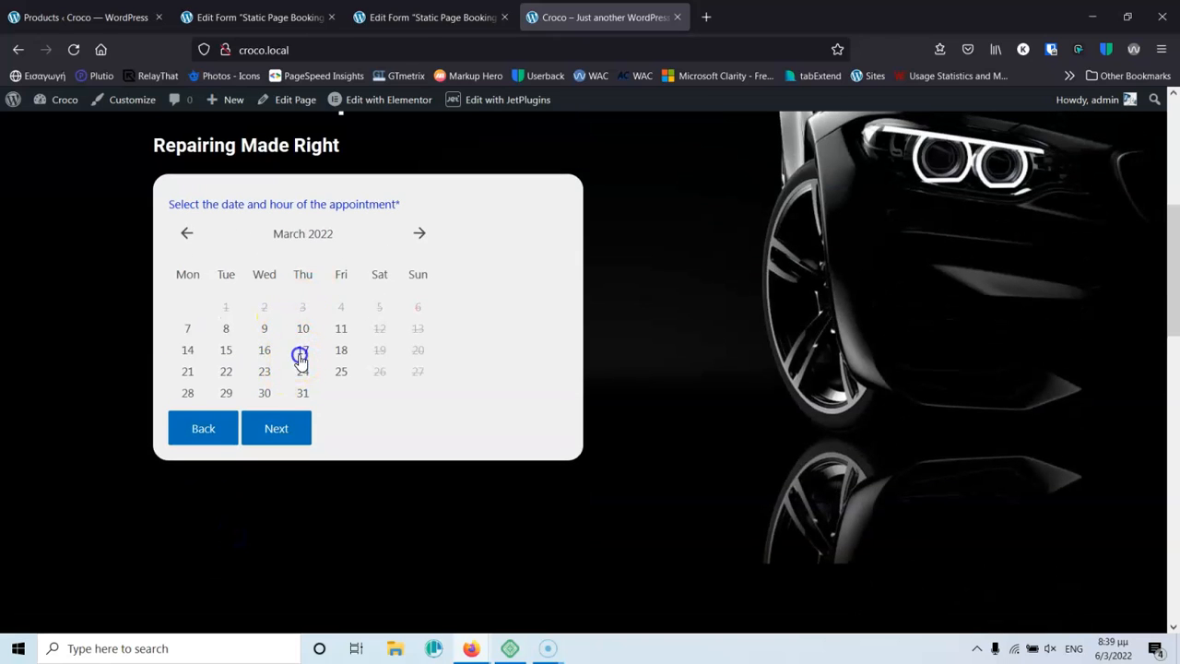
{"action": "left_click", "coordinate": [311, 468]}
{"action": "scroll", "coordinate": [126, 384], "scroll_direction": "down", "scroll_amount": 6}
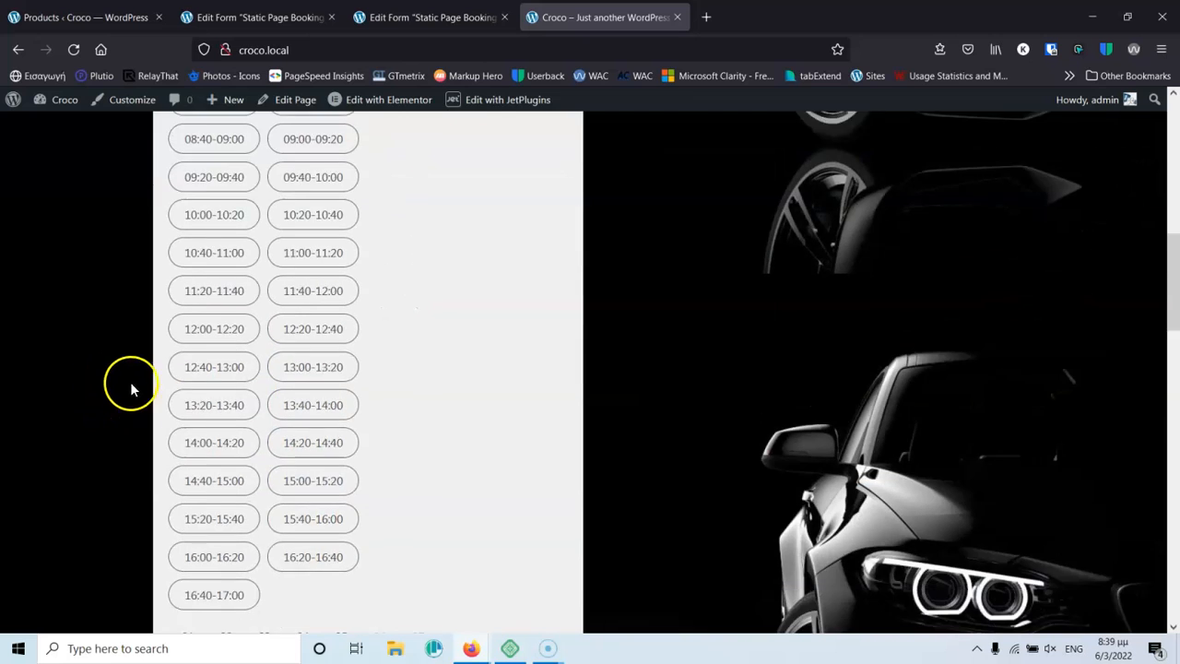
{"action": "left_click", "coordinate": [271, 559]}
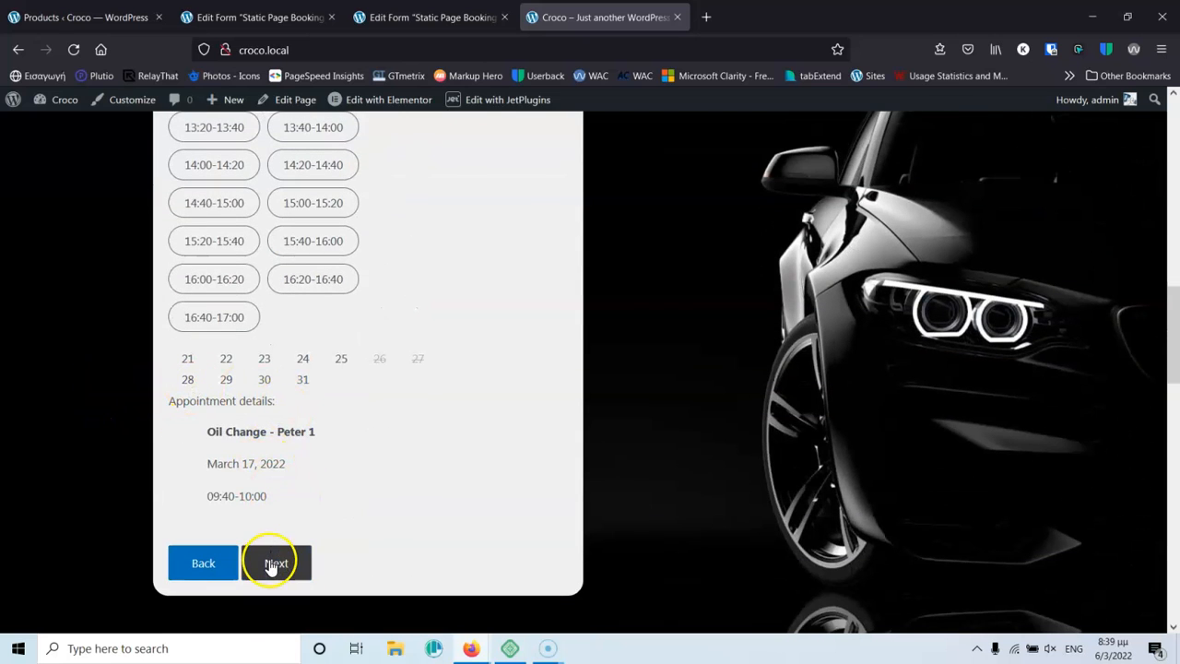
Fill in the e-mail, phone number, car maker, car model and year 2011, choose Radio as the referral source, and submit the booking.
{"action": "scroll", "coordinate": [301, 376], "scroll_direction": "up", "scroll_amount": 5}
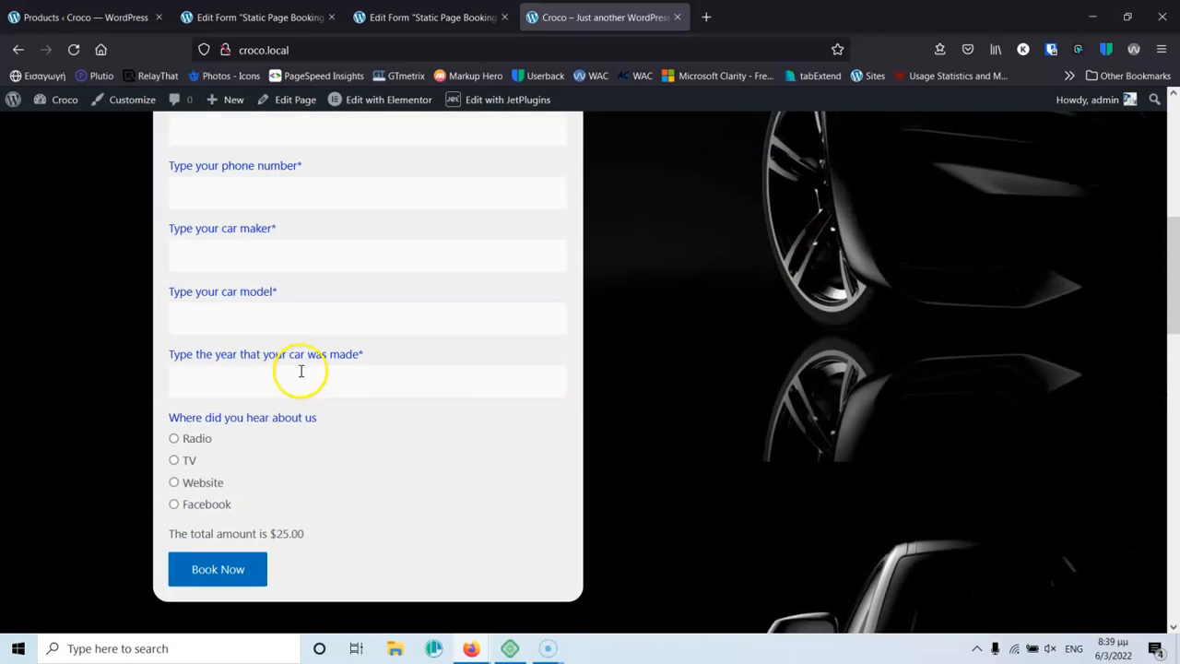
{"action": "scroll", "coordinate": [261, 209], "scroll_direction": "up", "scroll_amount": 1}
{"action": "left_click", "coordinate": [253, 231]}
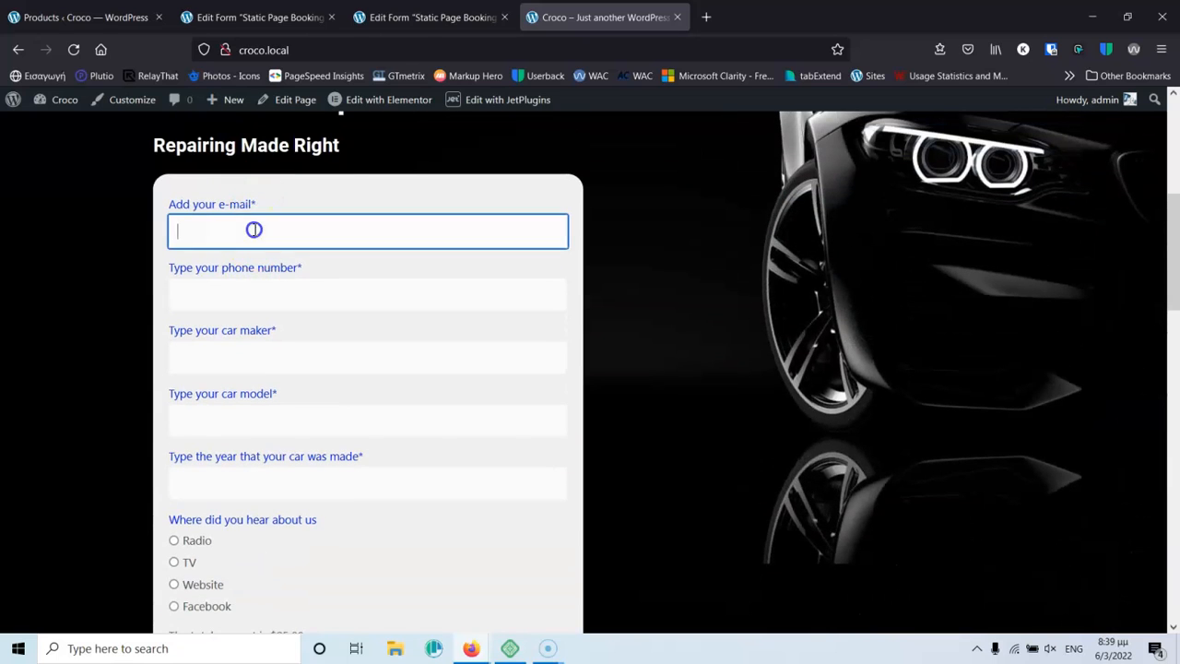
{"action": "left_click", "coordinate": [234, 254]}
{"action": "left_click", "coordinate": [240, 297]}
{"action": "left_click", "coordinate": [236, 328]}
{"action": "left_click", "coordinate": [238, 358]}
{"action": "left_click", "coordinate": [234, 382]}
{"action": "left_click", "coordinate": [232, 420]}
{"action": "left_click", "coordinate": [211, 444]}
{"action": "left_click", "coordinate": [206, 482]}
{"action": "left_click", "coordinate": [197, 510]}
{"action": "left_click", "coordinate": [173, 541]}
{"action": "scroll", "coordinate": [129, 421], "scroll_direction": "down", "scroll_amount": 3}
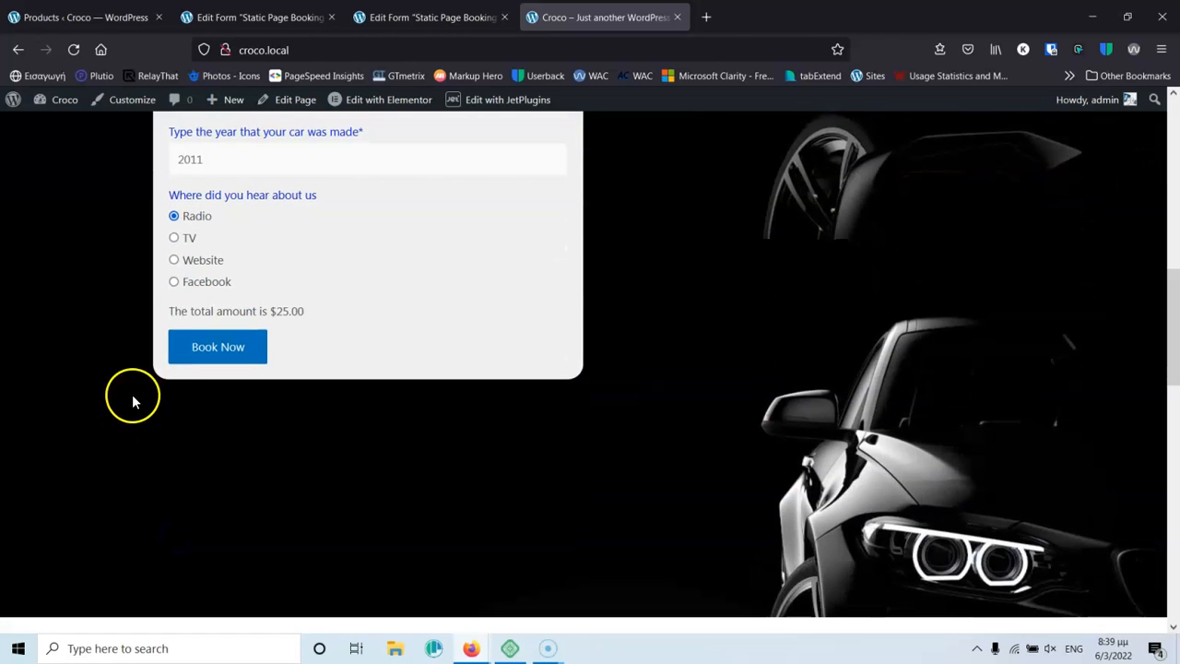
{"action": "left_click", "coordinate": [216, 350]}
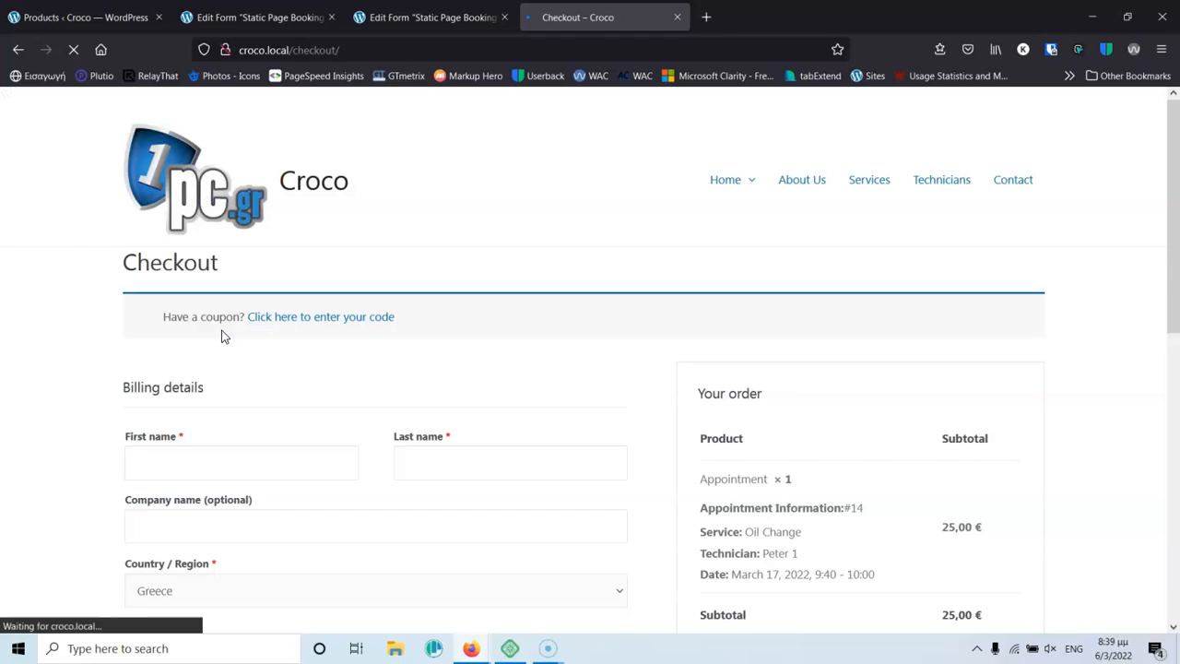
Review the appointment details in the checkout order summary and the phone and e-mail fields in the billing details.
{"action": "scroll", "coordinate": [248, 341], "scroll_direction": "down", "scroll_amount": 2}
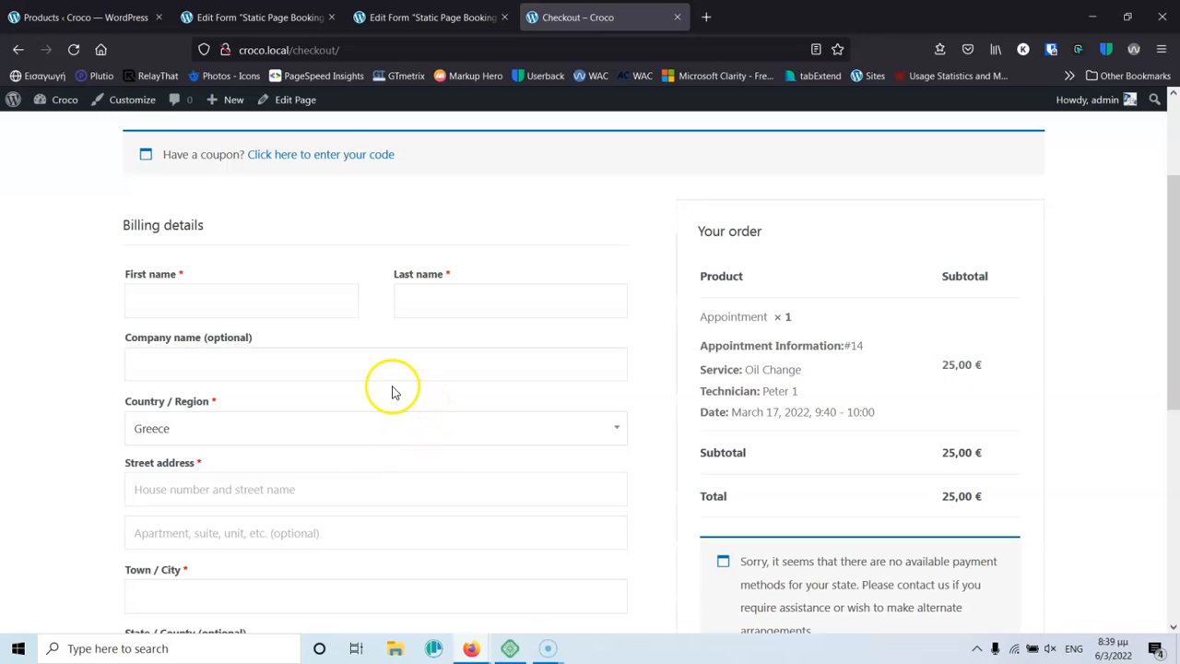
{"action": "scroll", "coordinate": [614, 372], "scroll_direction": "down", "scroll_amount": 3}
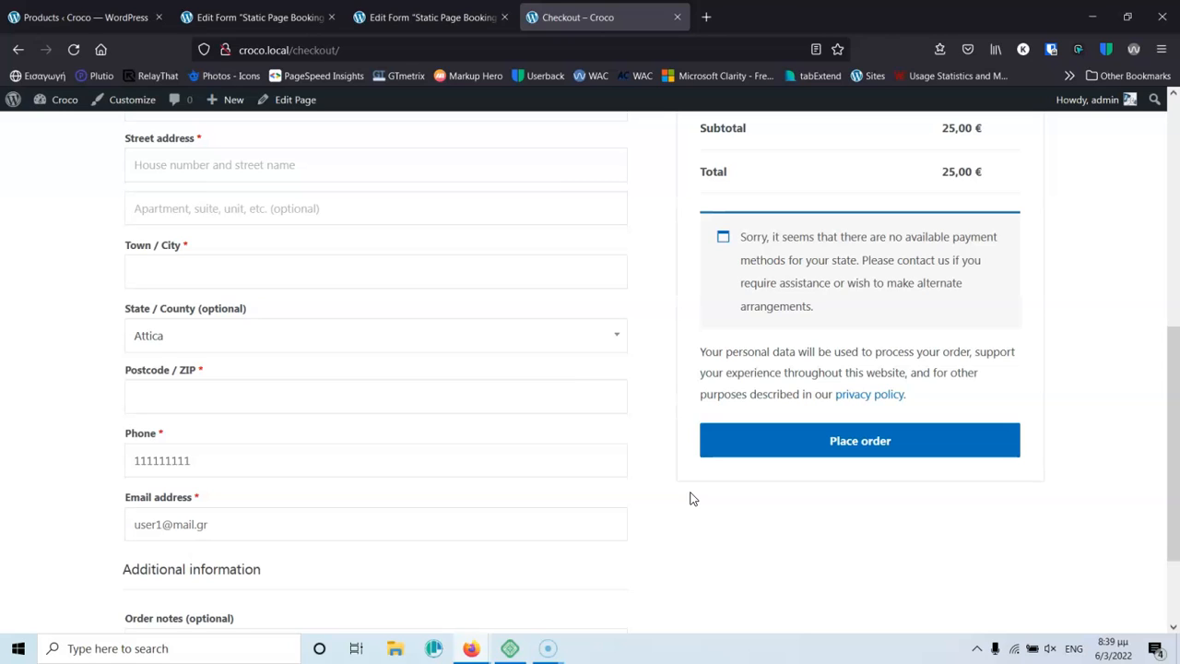
{"action": "left_click", "coordinate": [864, 619]}
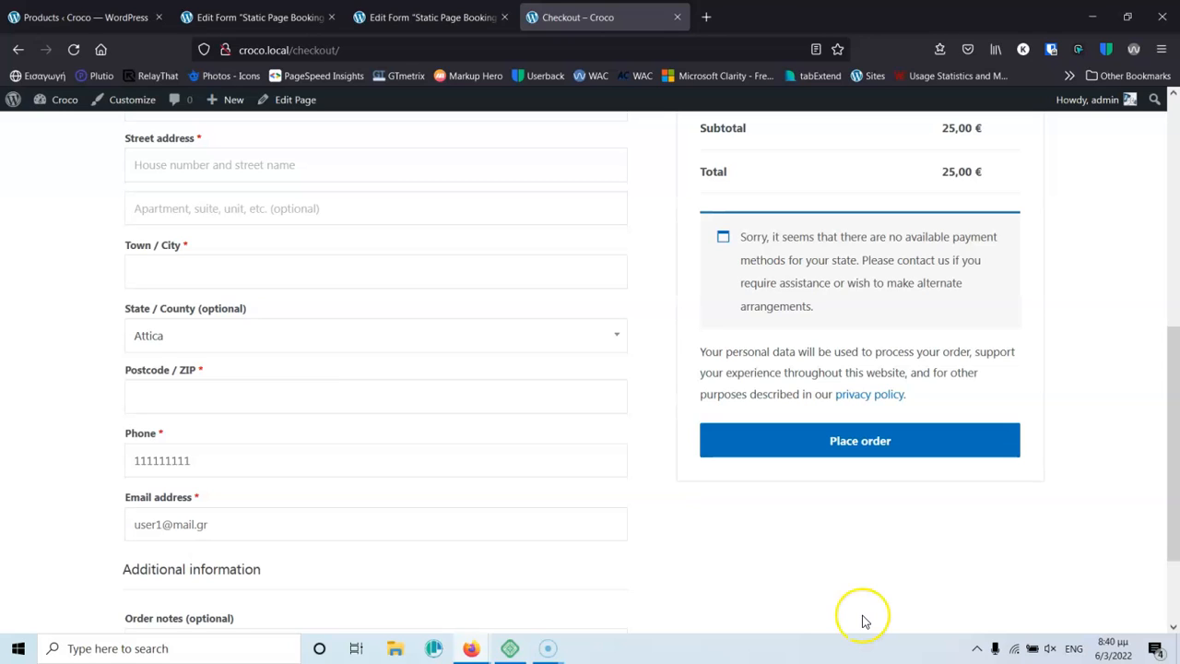